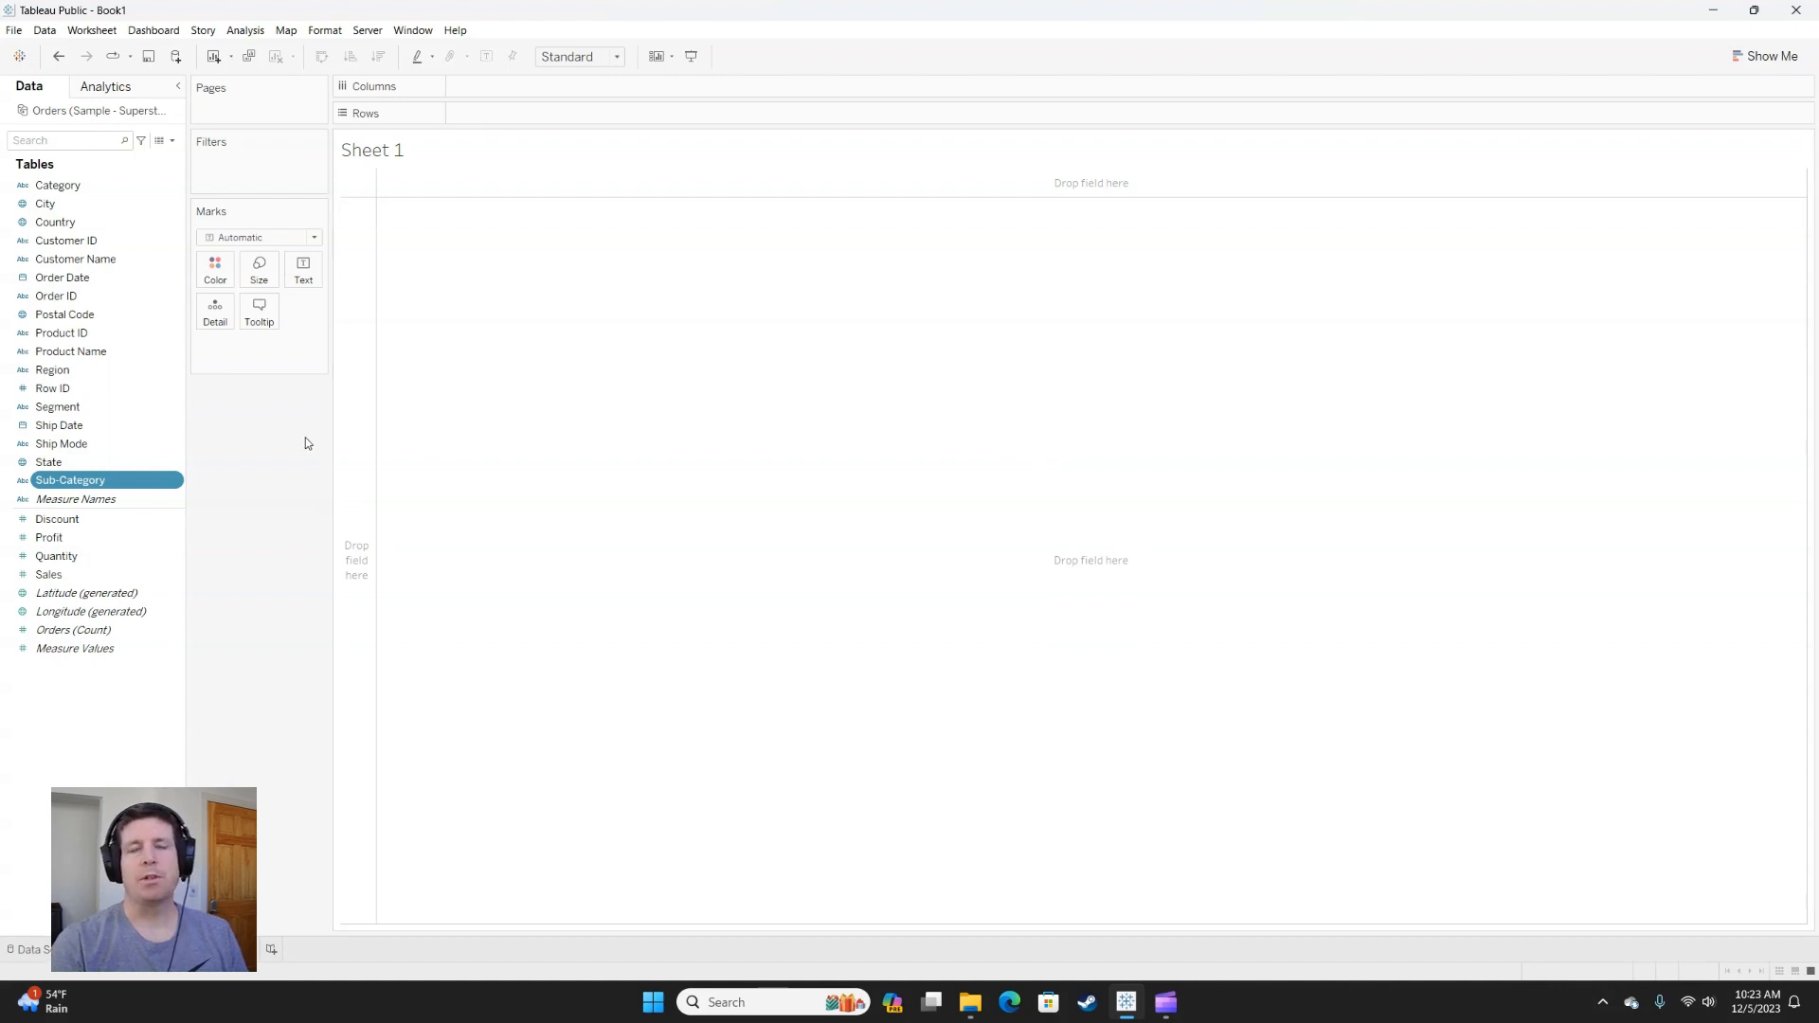
Start a group from the Sub-Category field and group Copiers, Envelopes, Fasteners, Furnishings and Labels together.
right_click(95, 483)
mouse_move(207, 593)
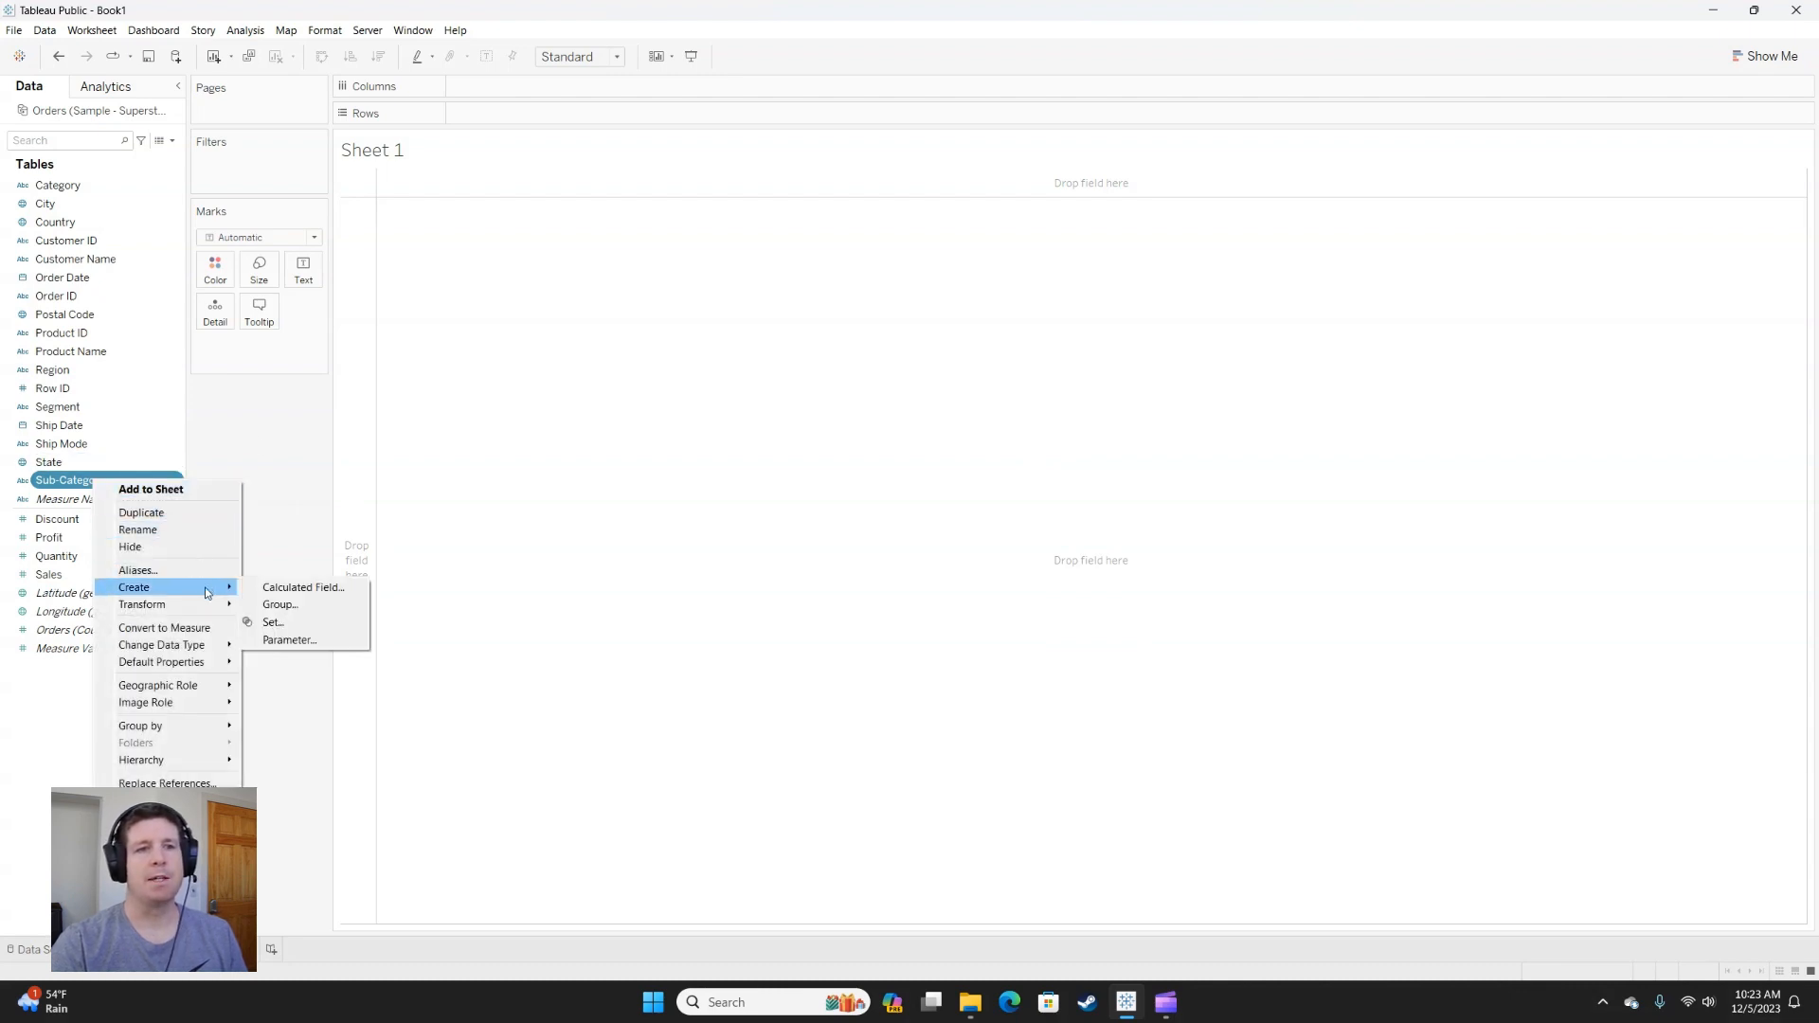
click(291, 606)
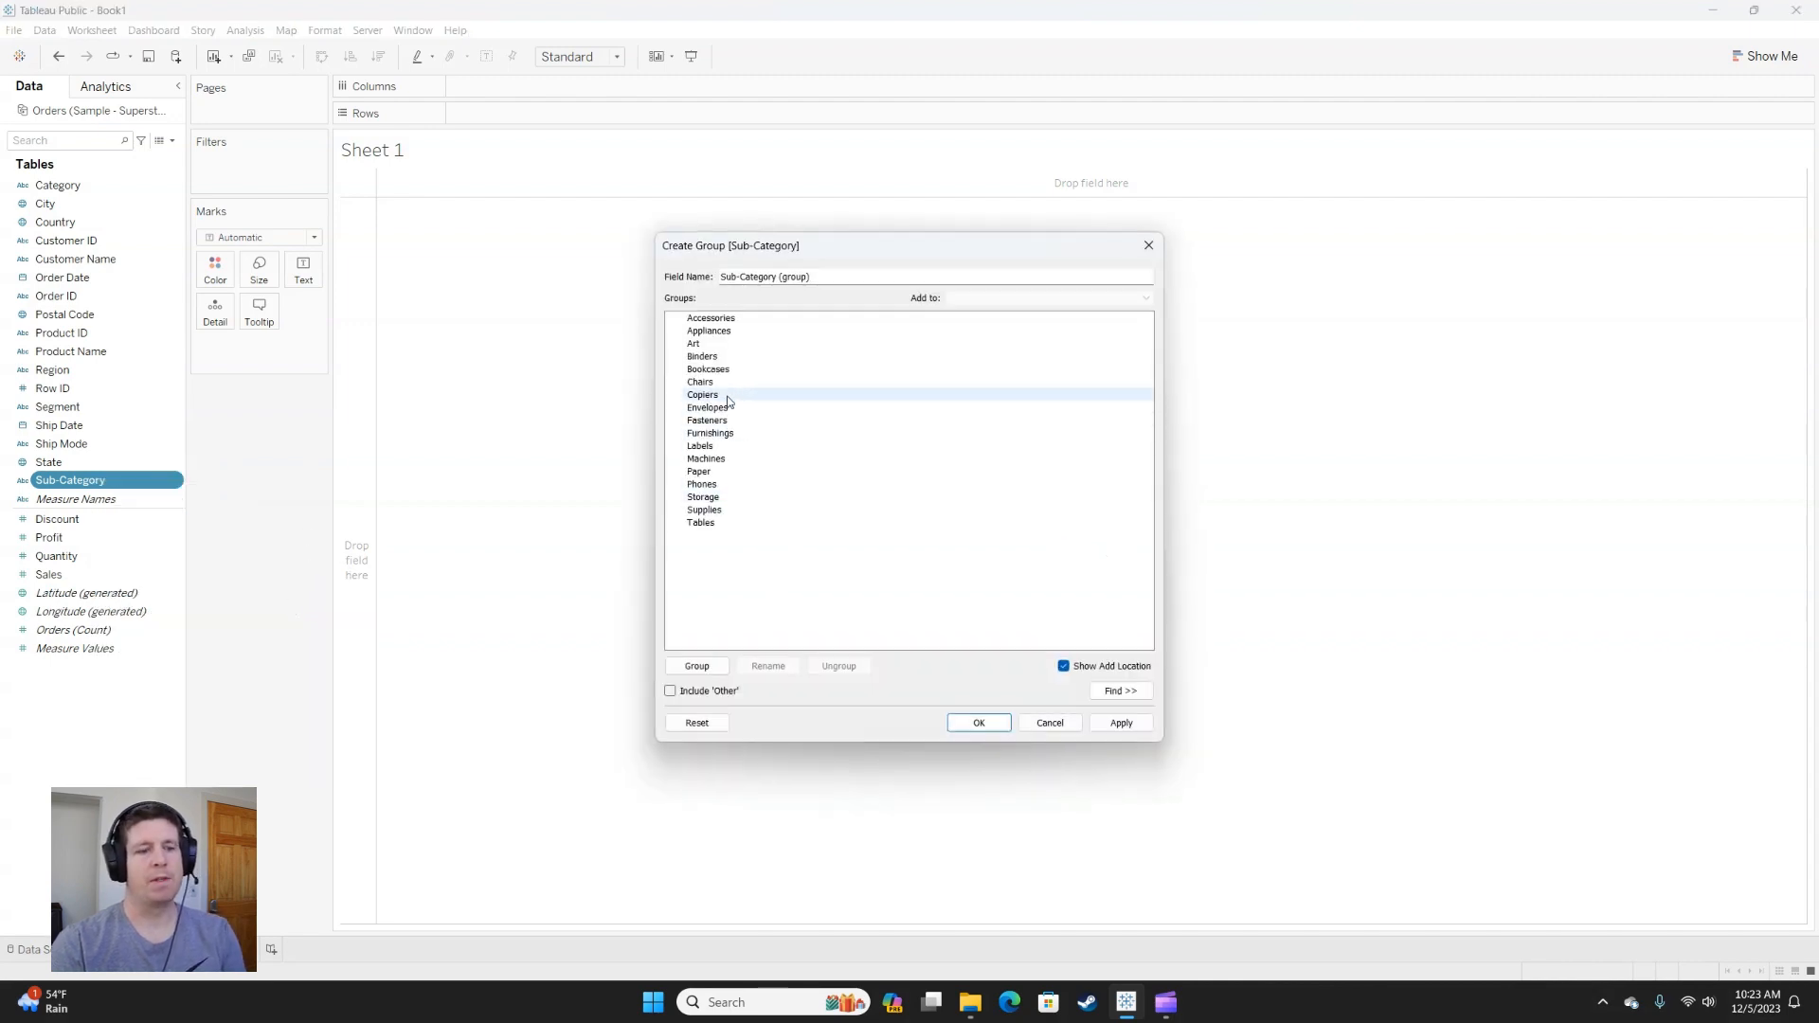
drag(728, 396, 720, 445)
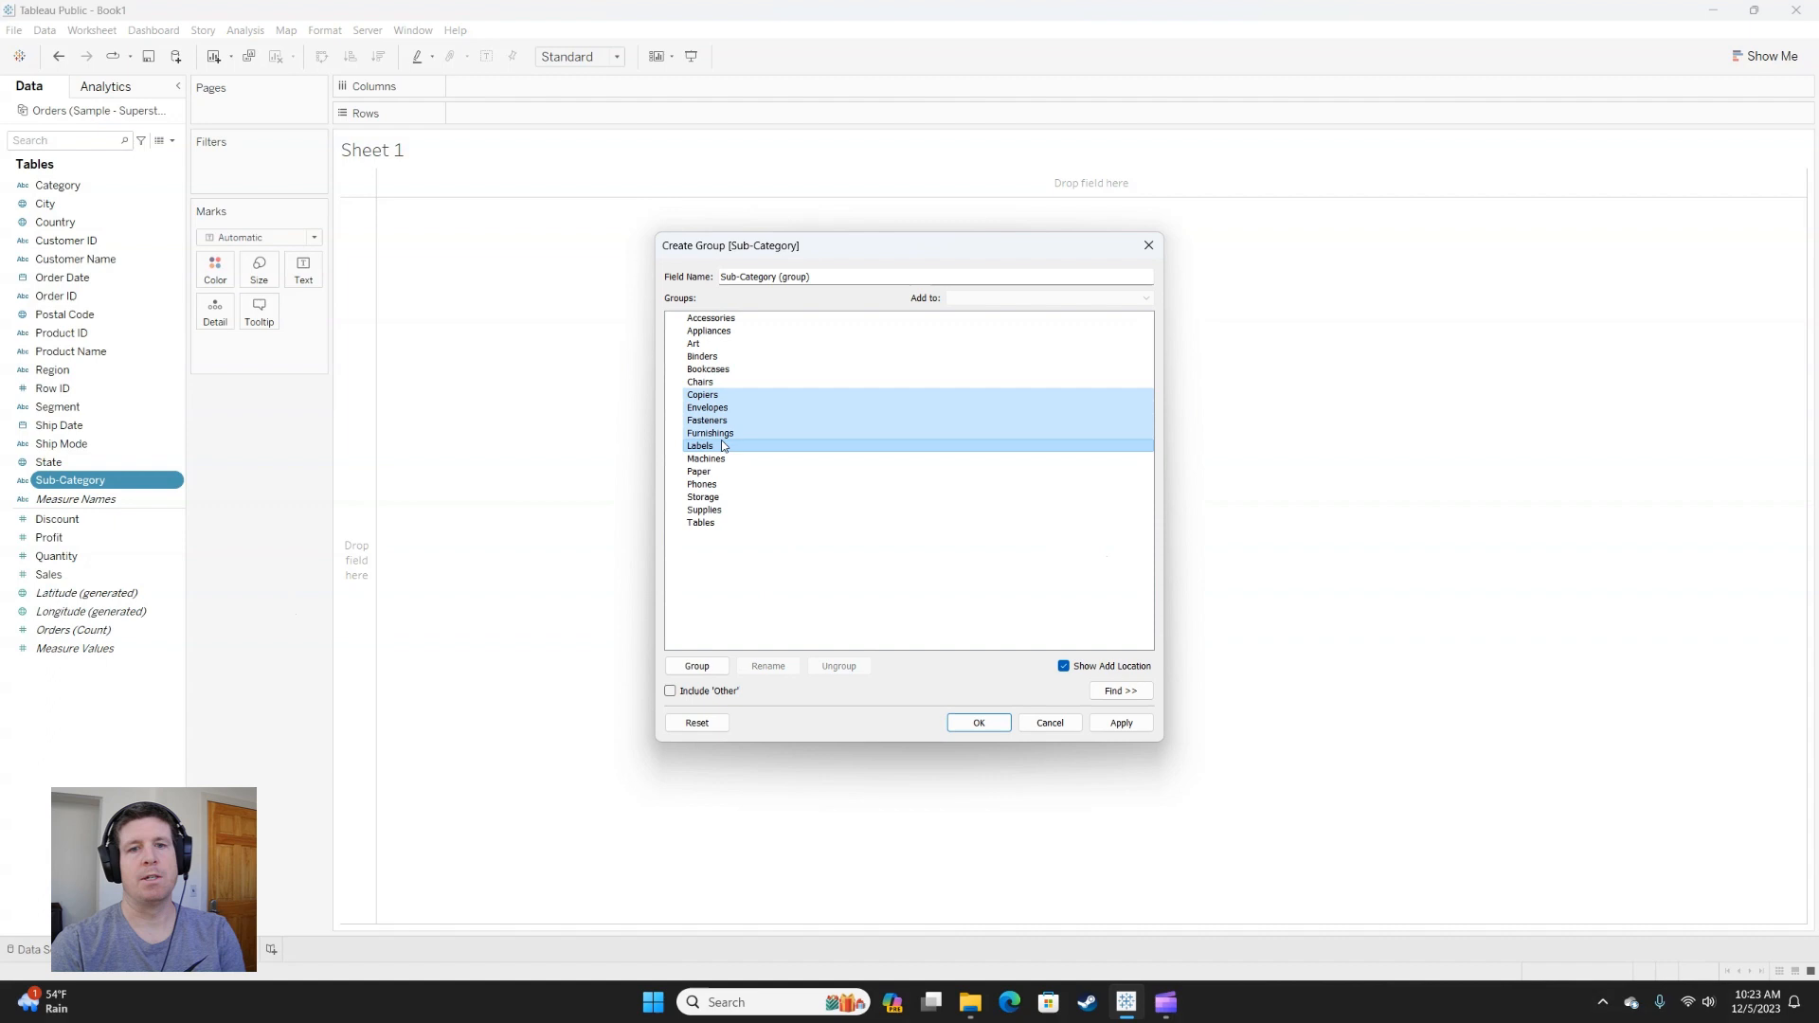
click(705, 666)
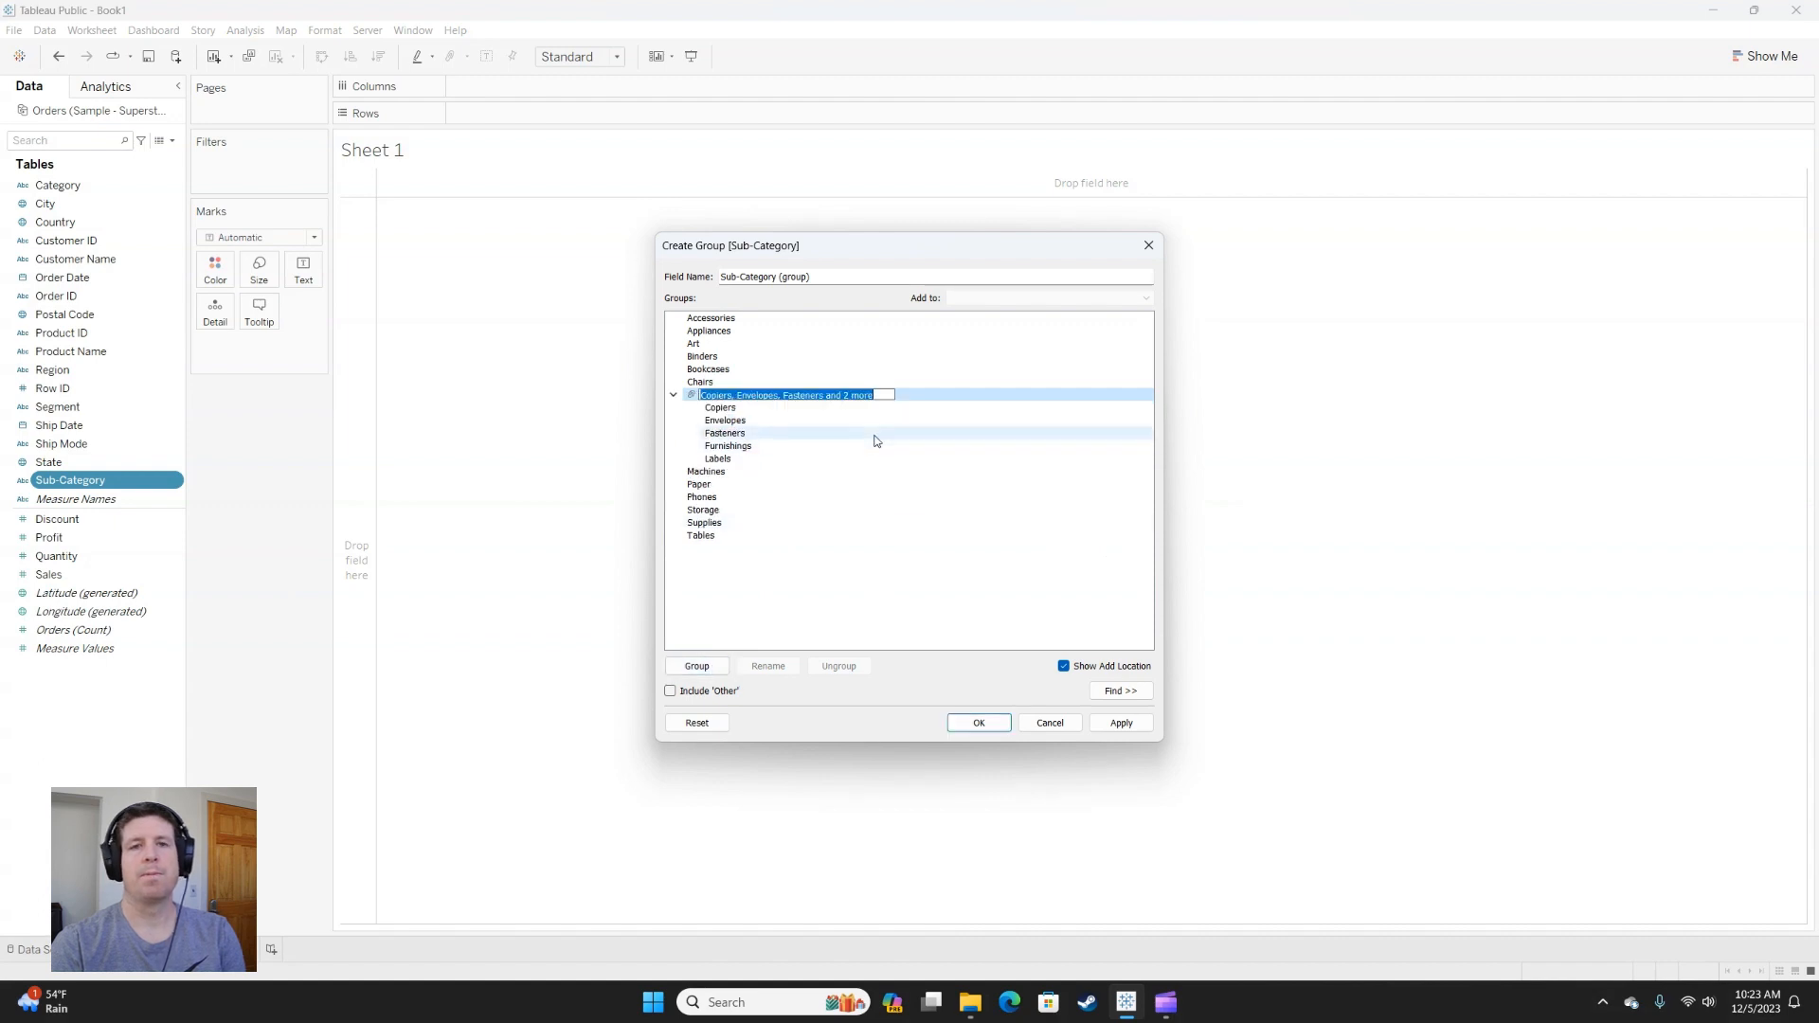
Rename the group containing Copiers through Labels as Small Items.
click(849, 419)
right_click(842, 395)
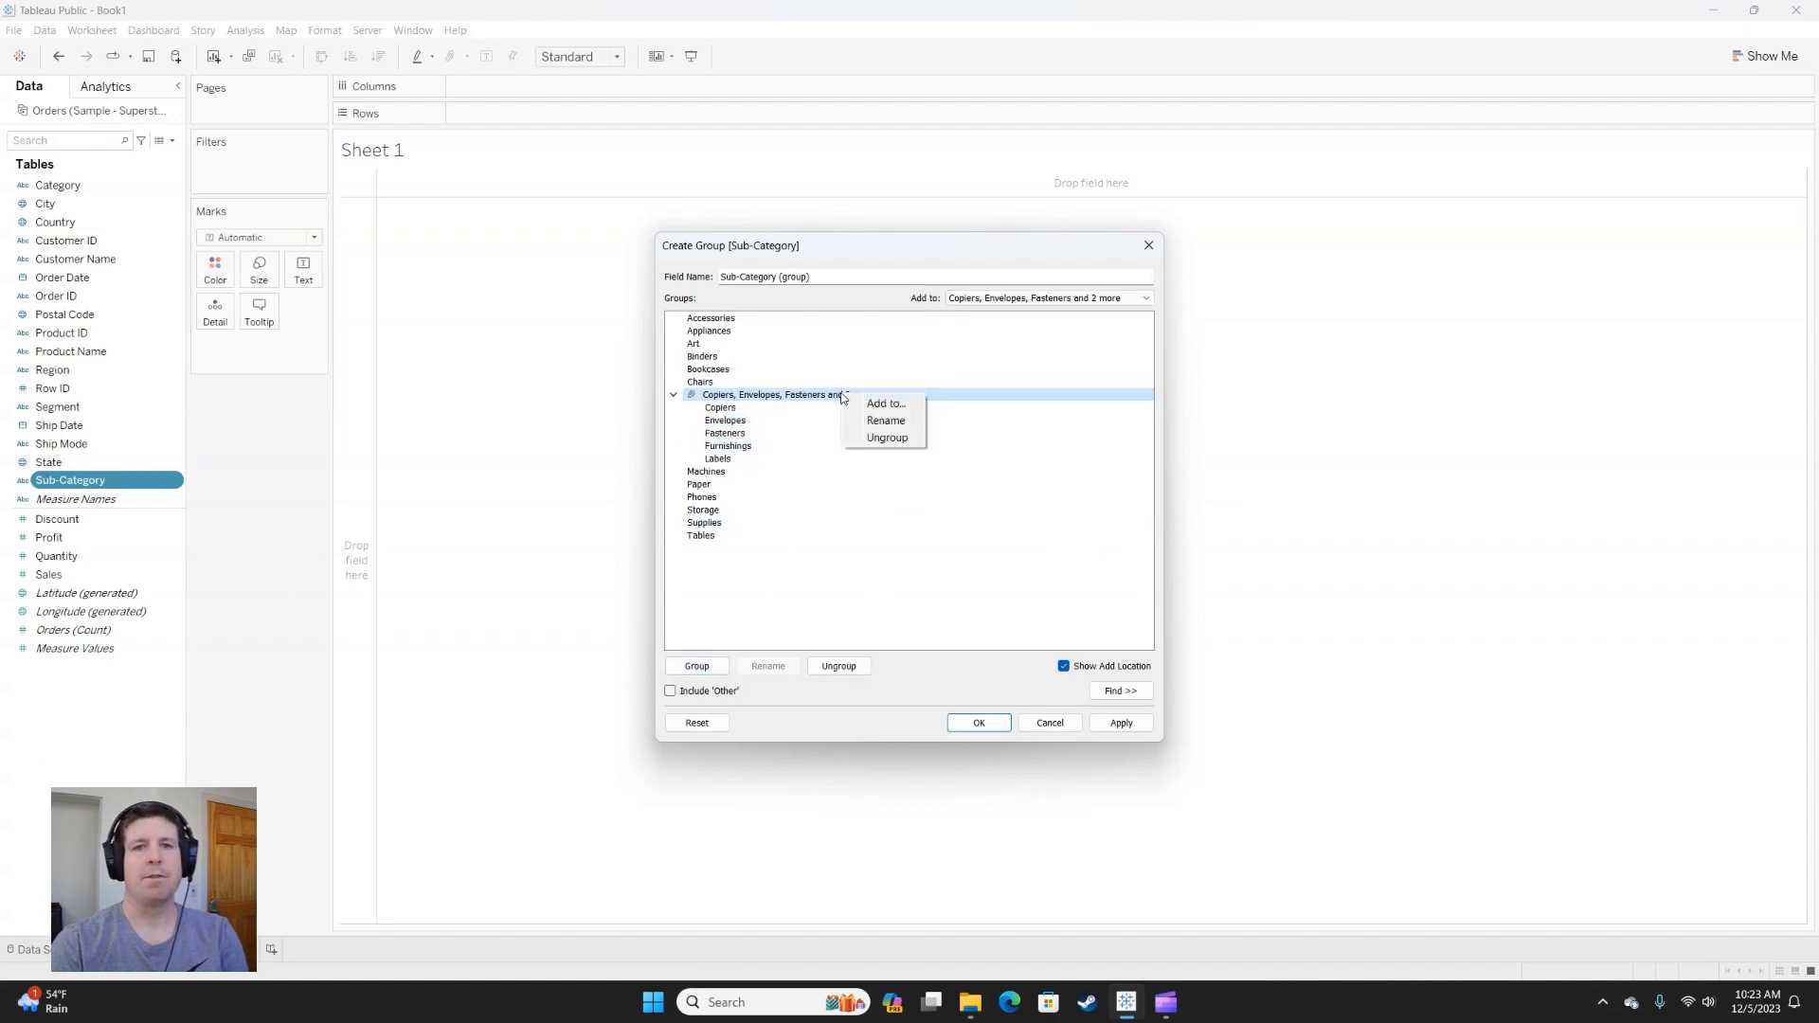
click(883, 421)
text(Small Items)
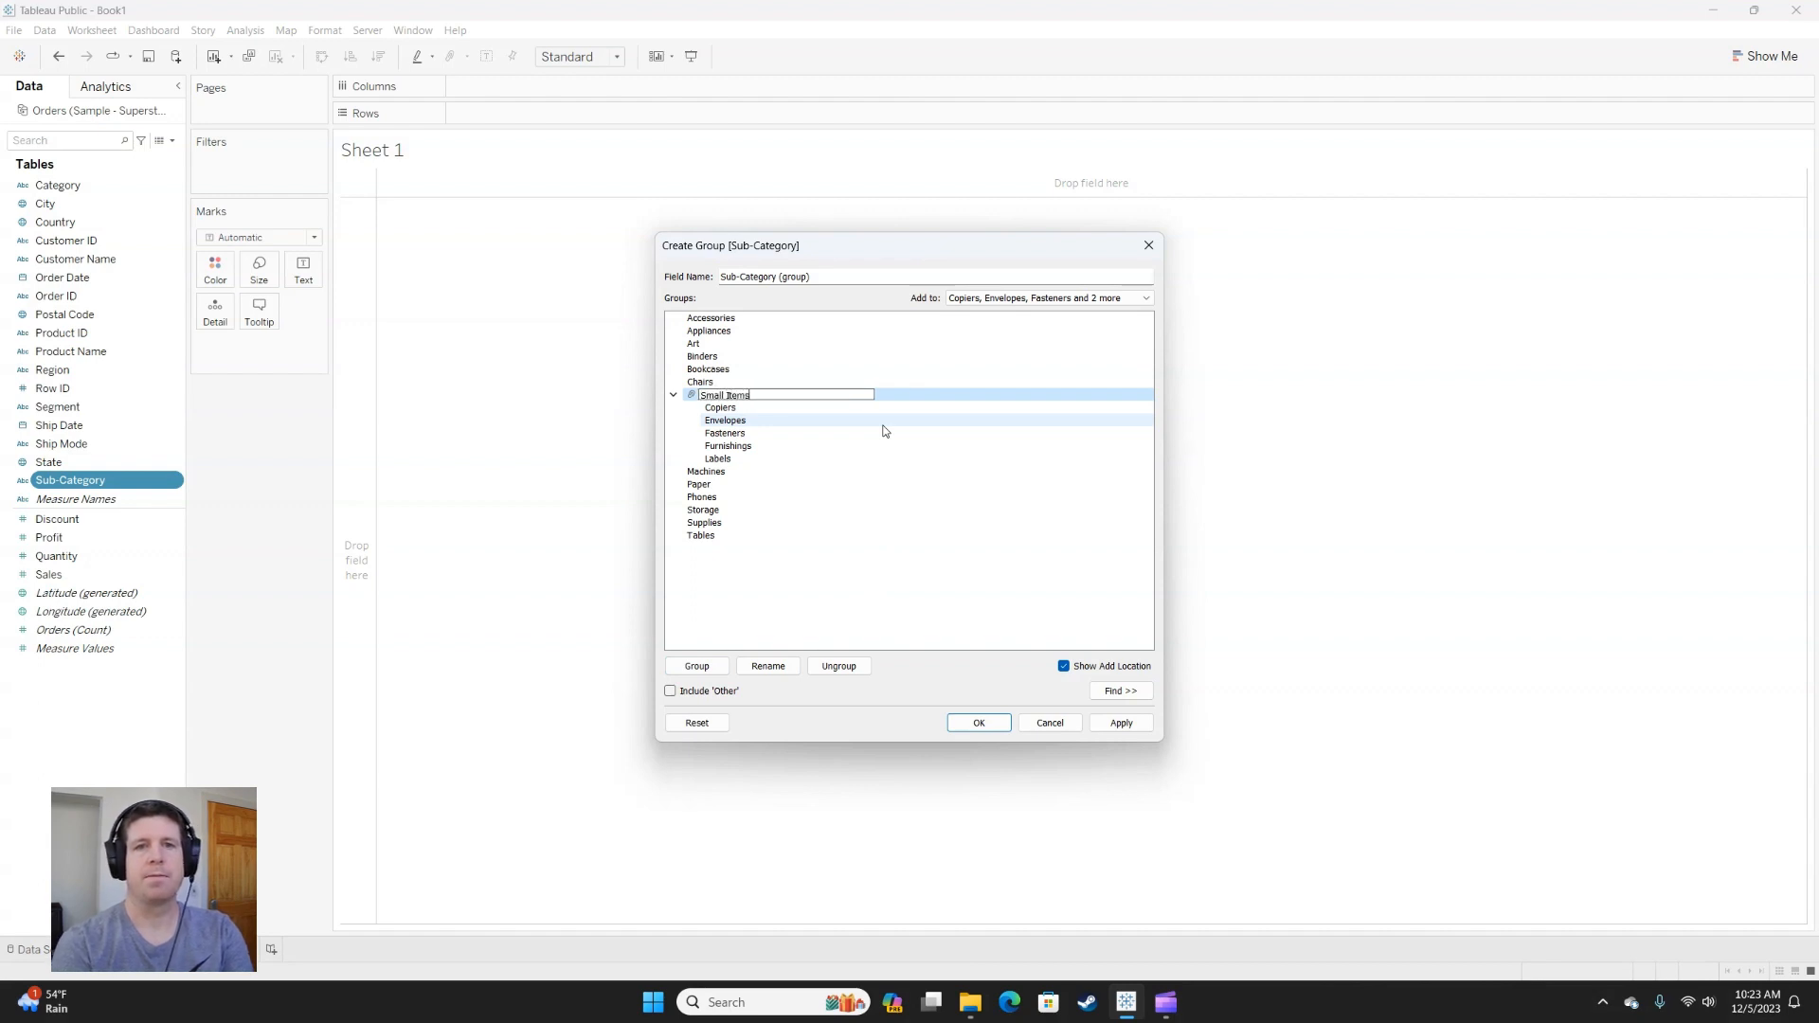
key(Return)
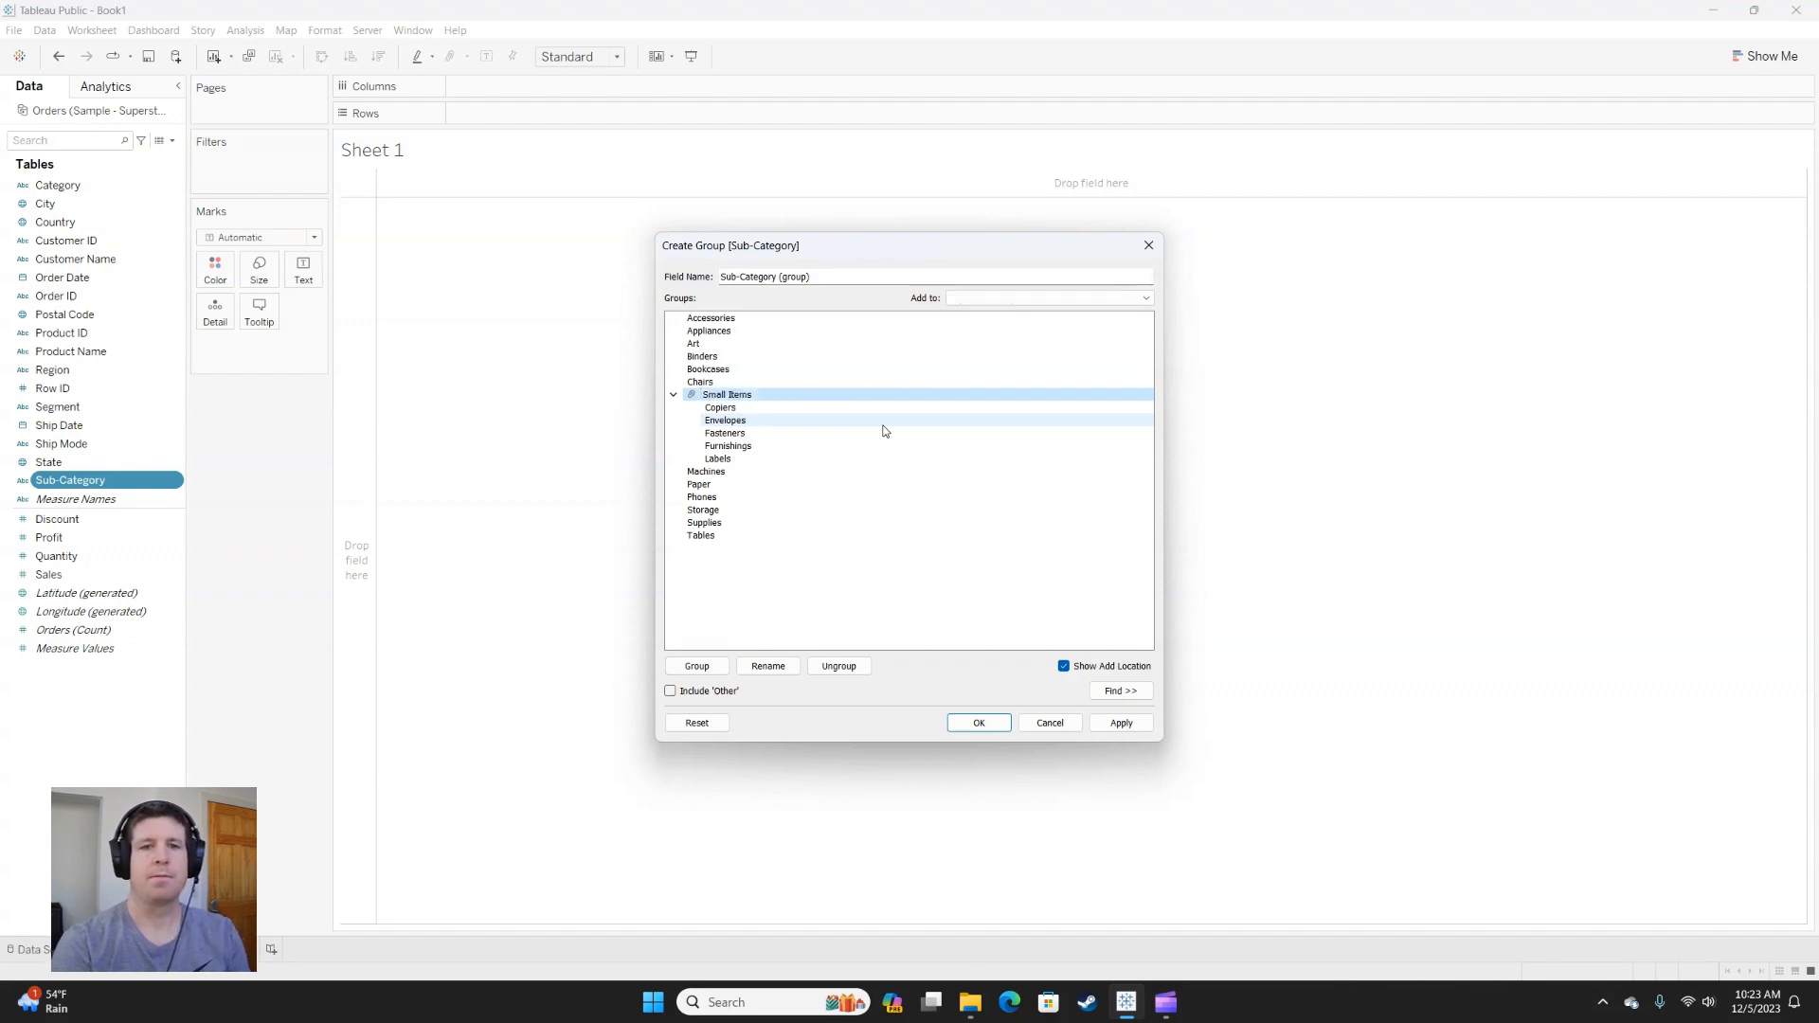
Group Paper, Phones, Storage and Supplies, include the remaining sub-categories as Other, and finish the group field.
click(724, 486)
shift+click(723, 523)
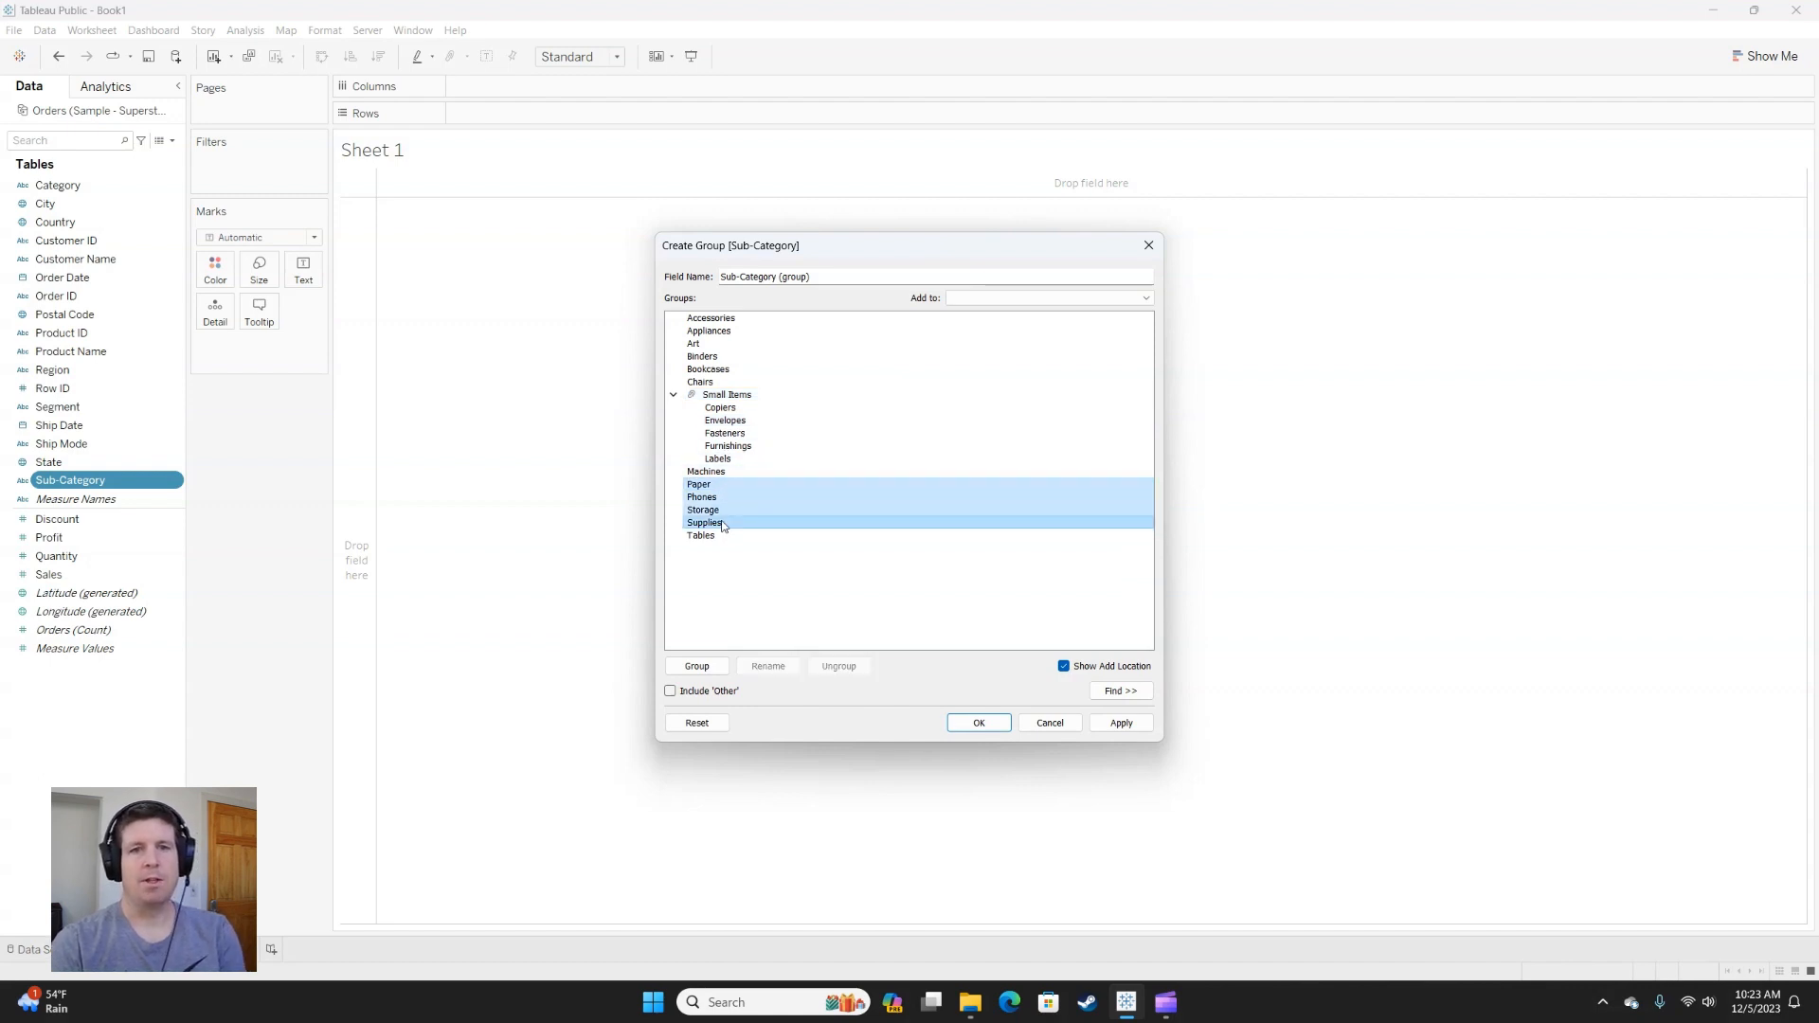
click(715, 666)
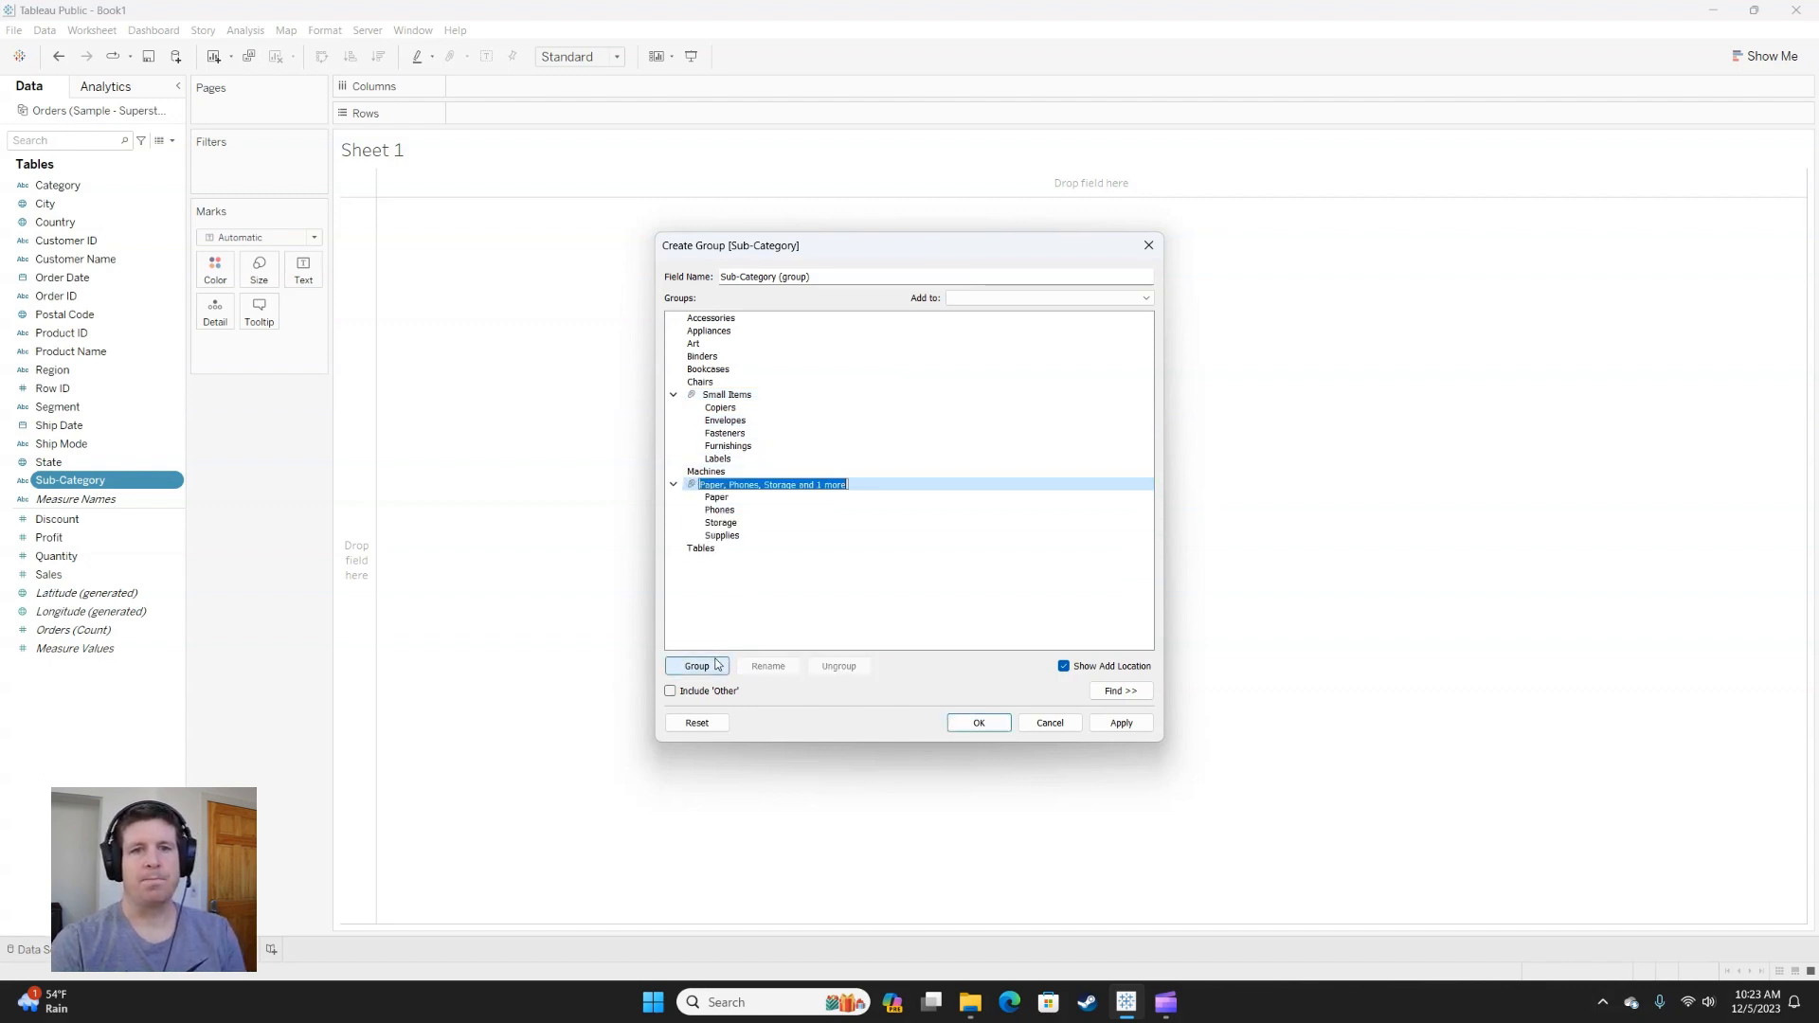
click(670, 691)
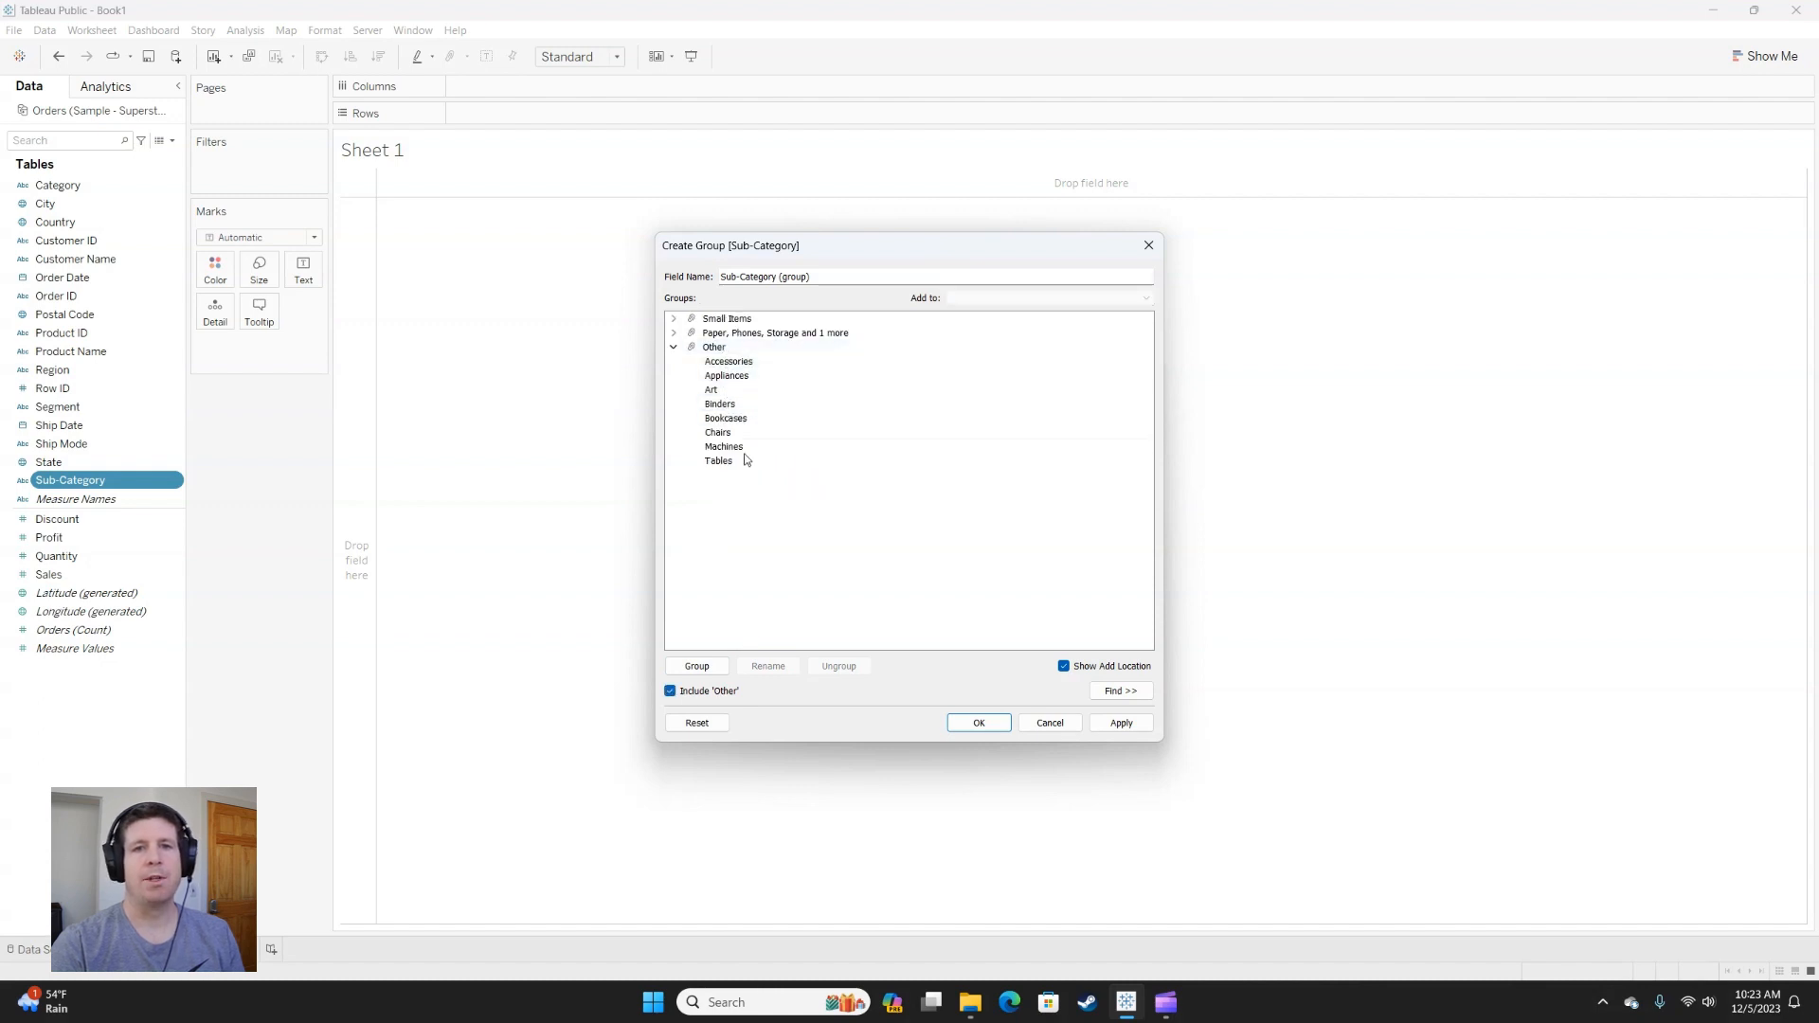
click(991, 724)
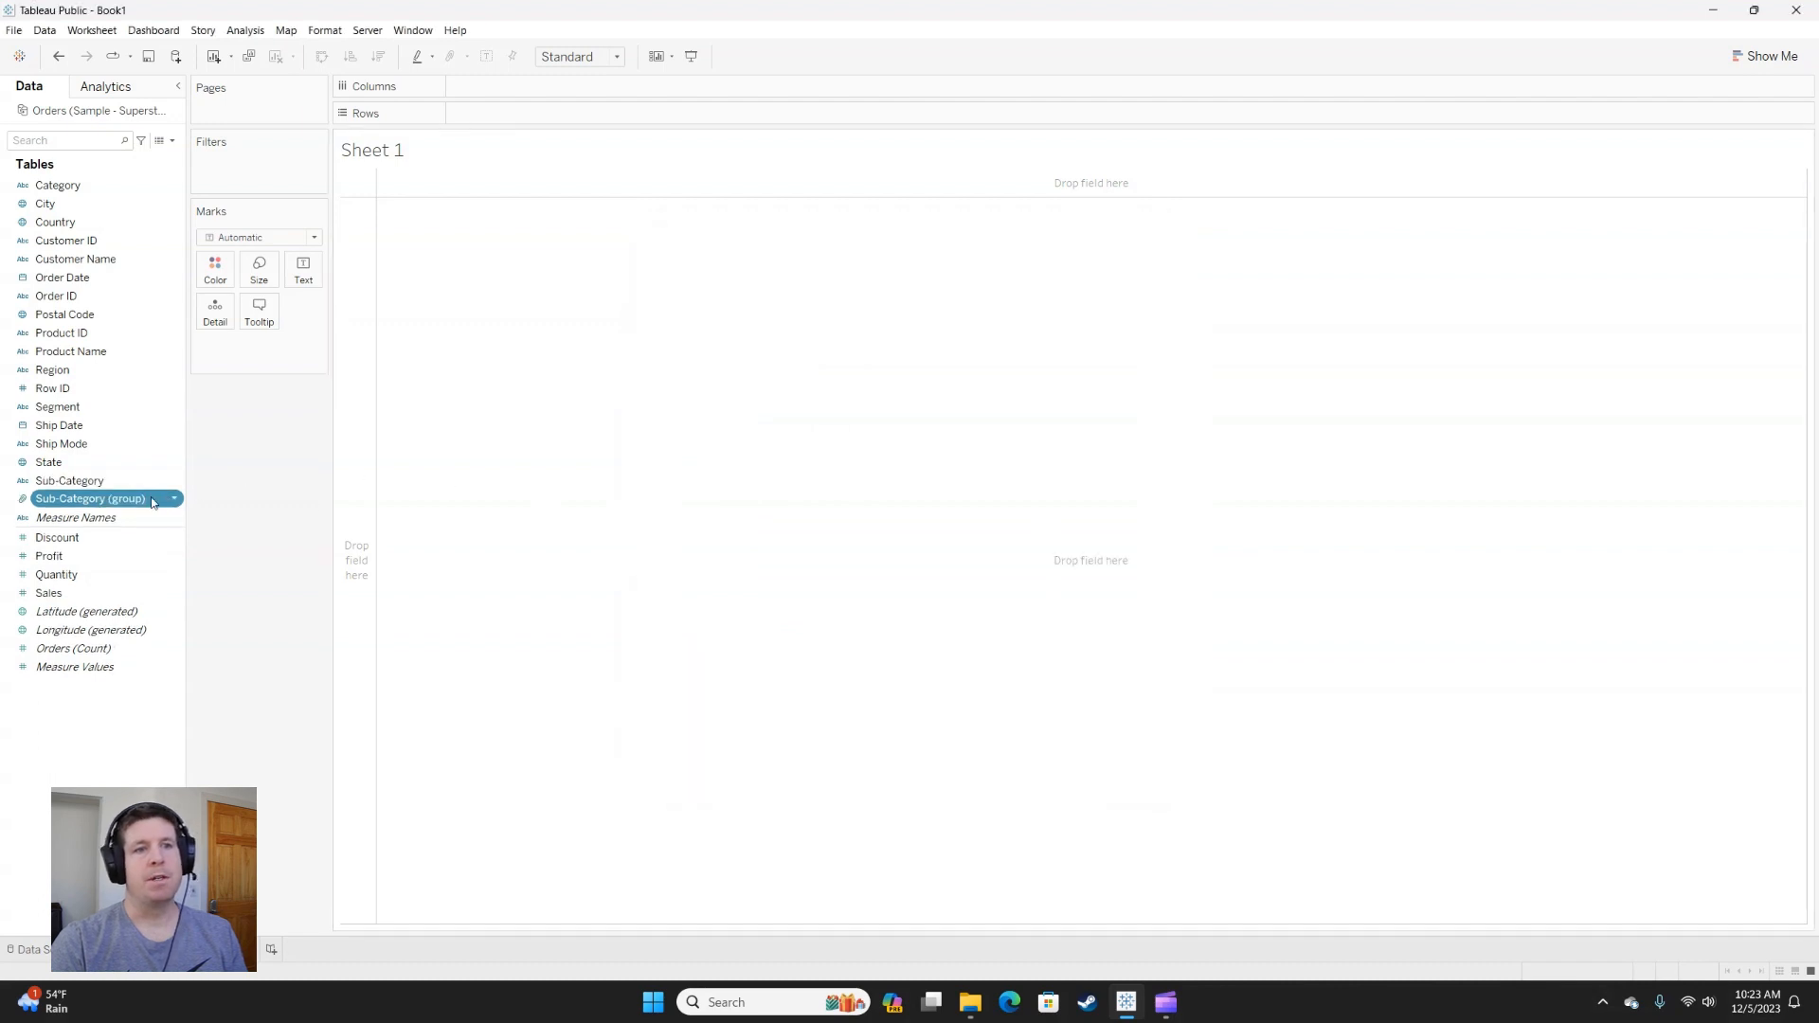
Try the Sub-Category (group) field on Rows and remove it from the view.
drag(84, 505, 537, 116)
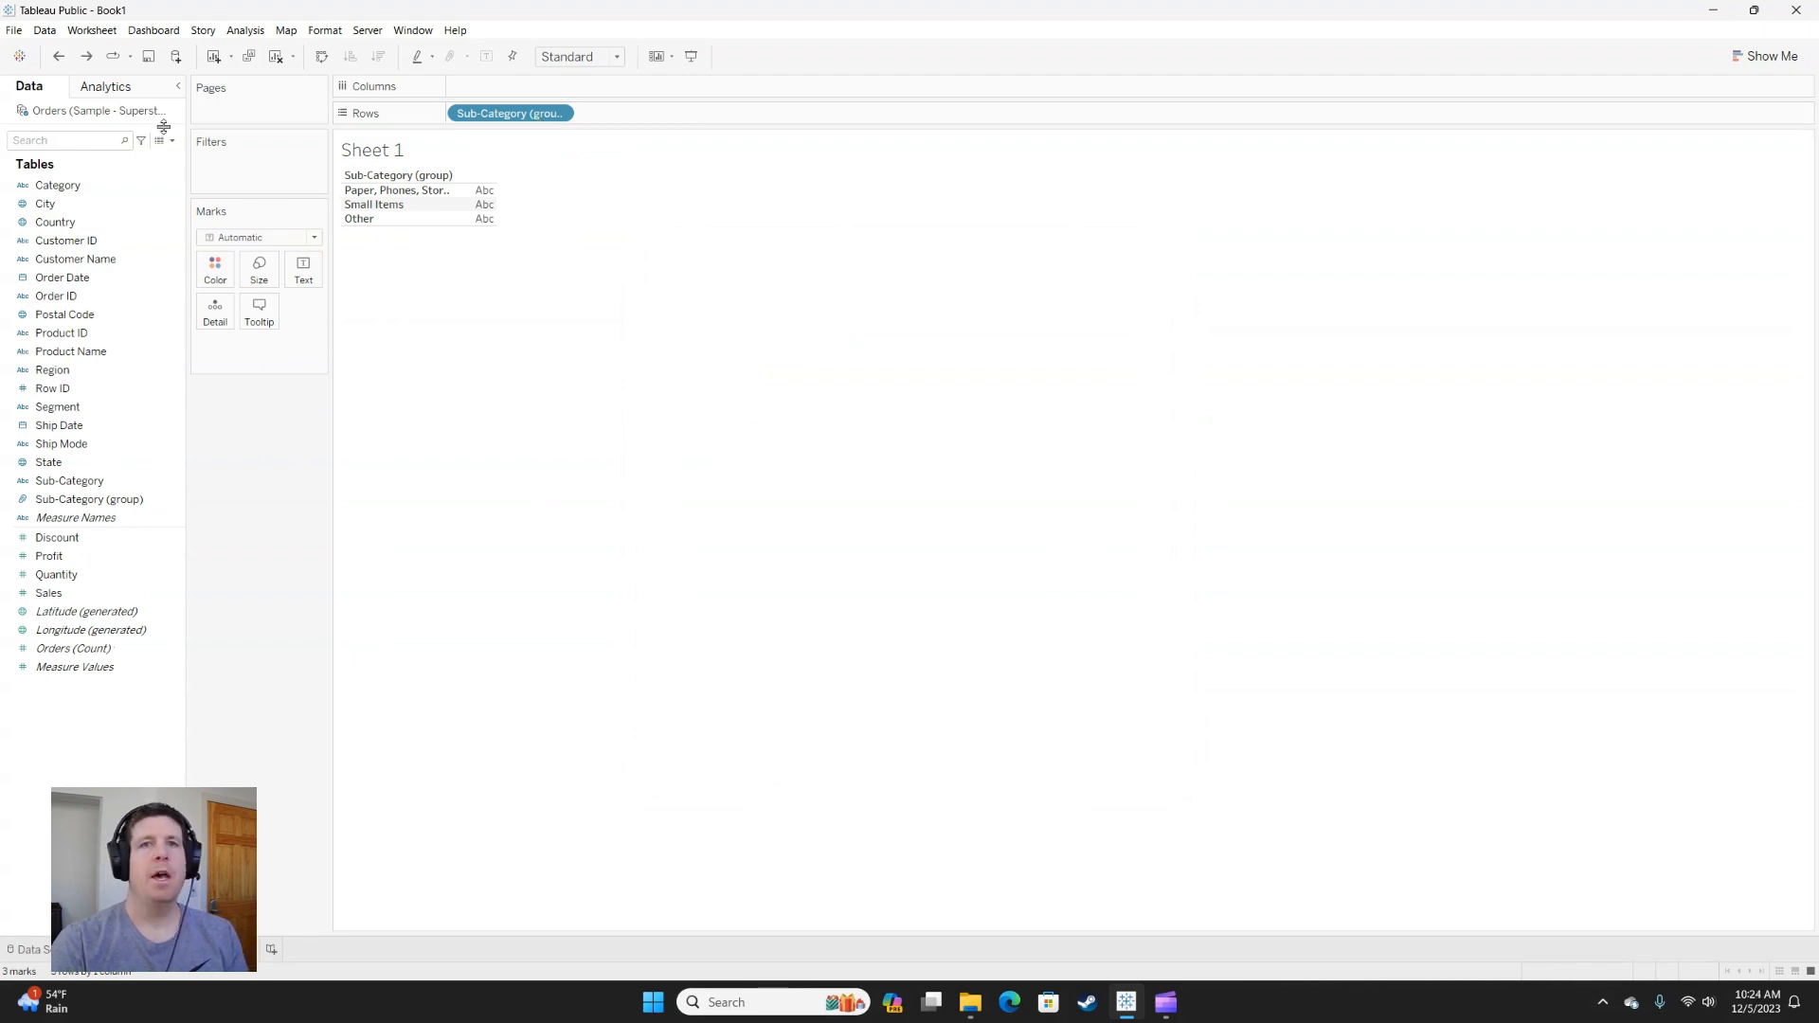
drag(500, 115, 298, 430)
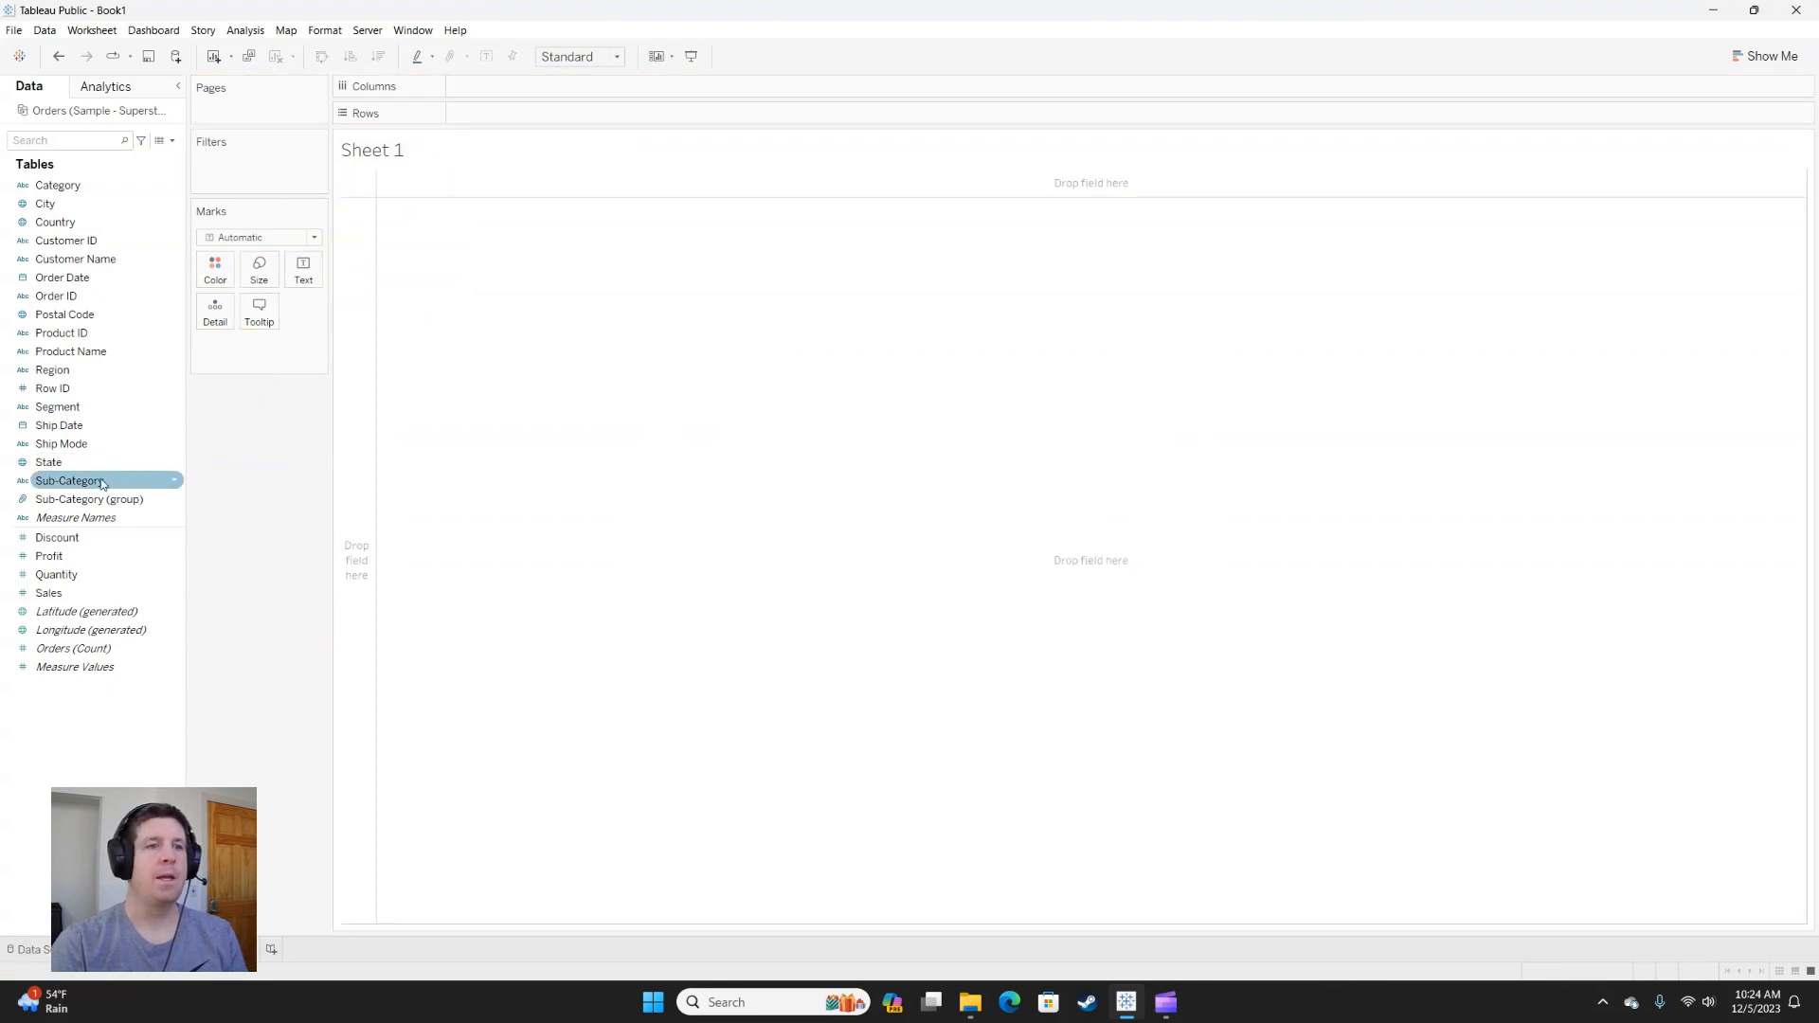
Build a bar chart with Sub-Category on Rows and Sales on Columns, sorted by sales in descending order.
drag(69, 481, 357, 295)
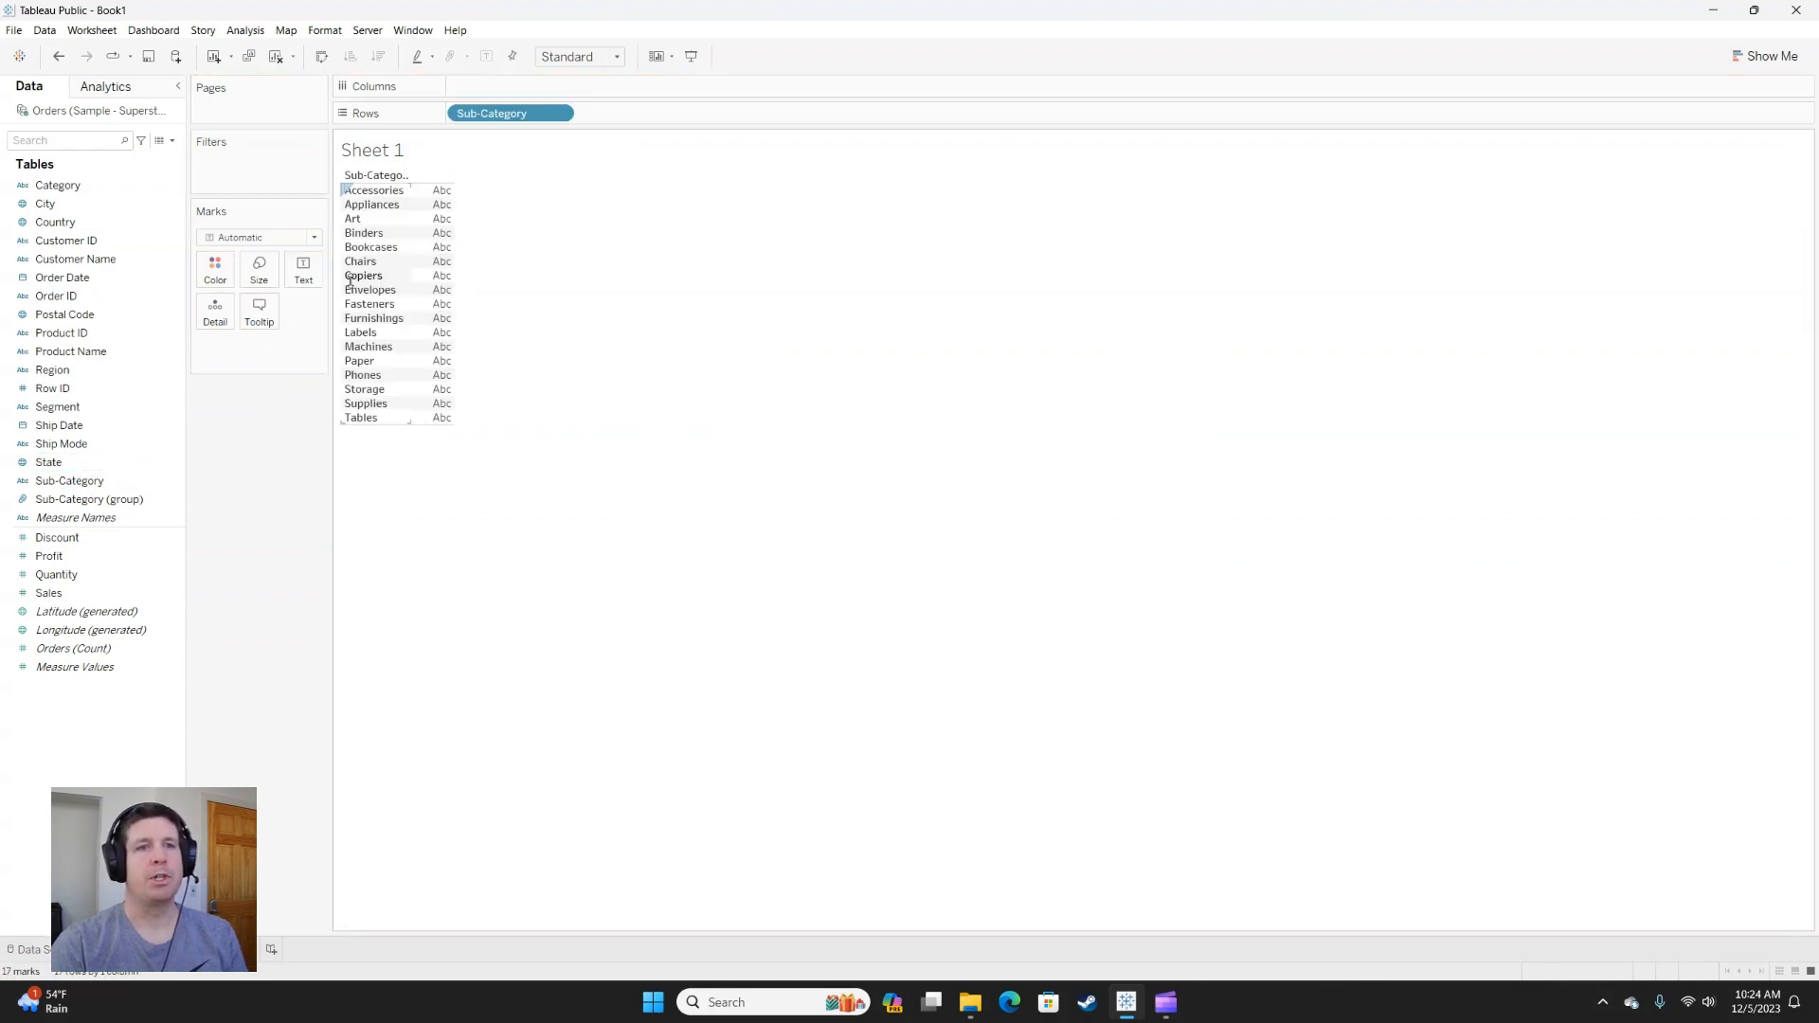
drag(48, 592, 492, 89)
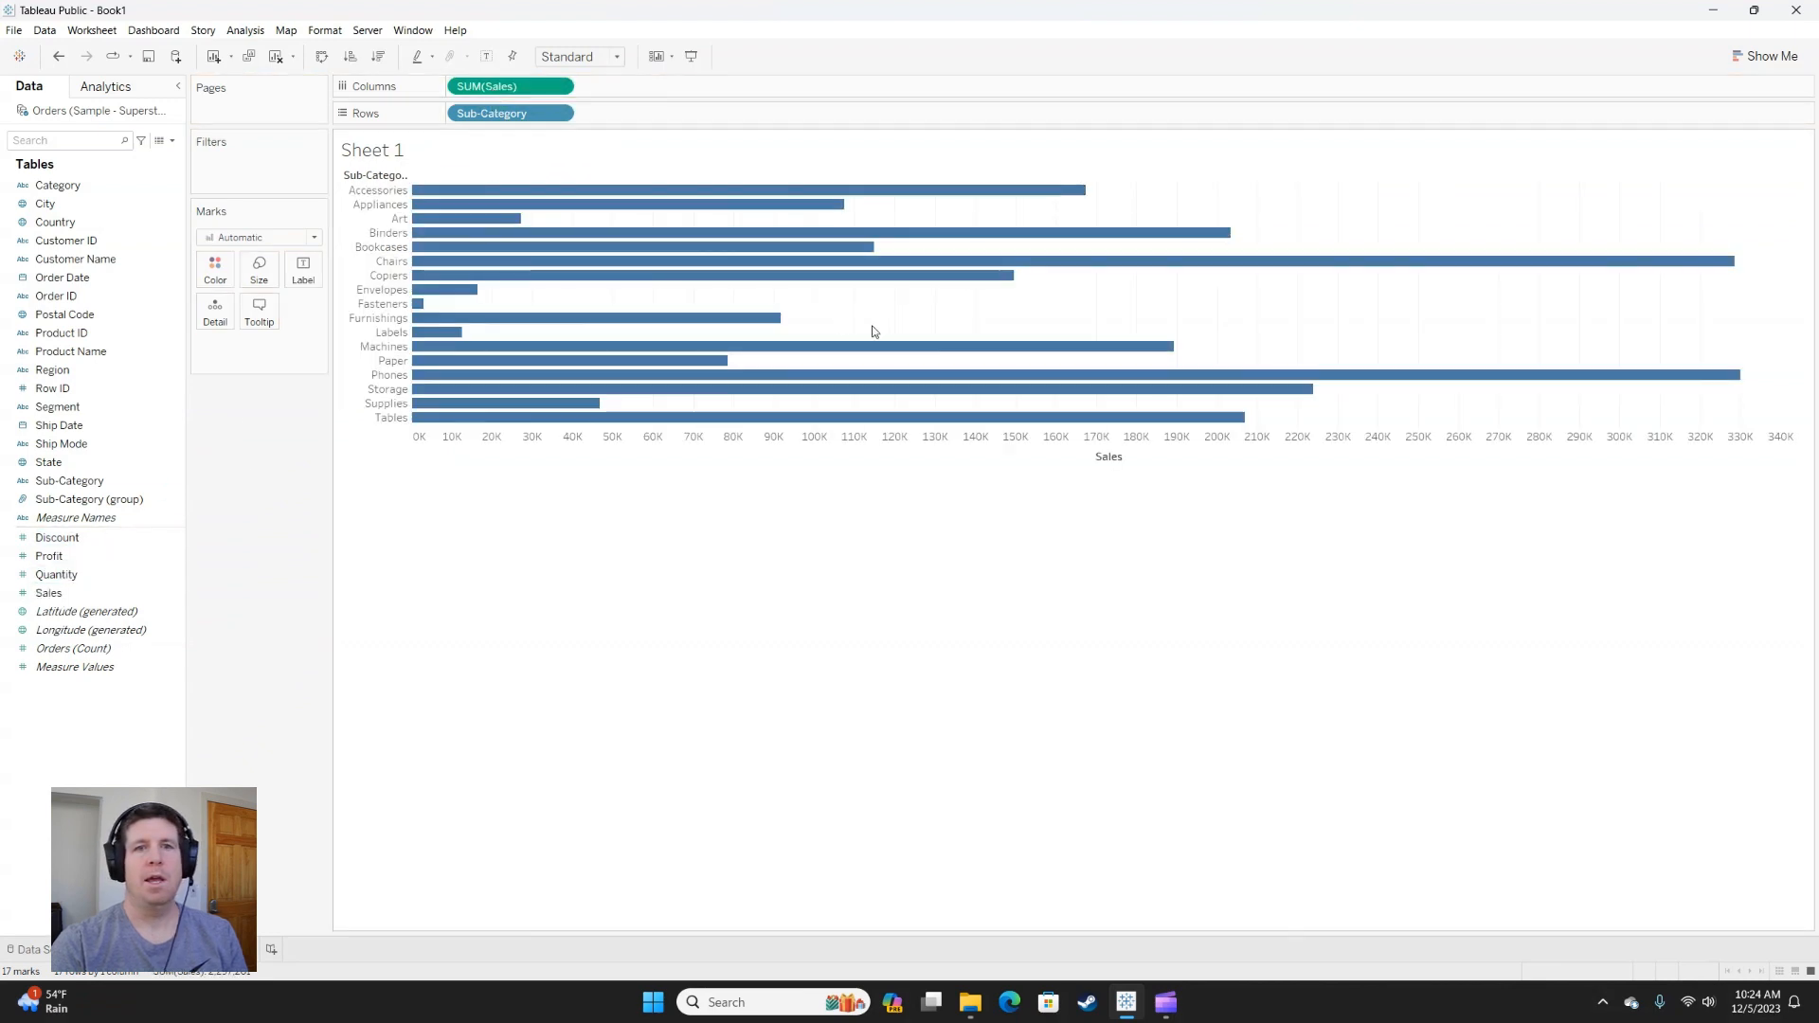
click(1130, 457)
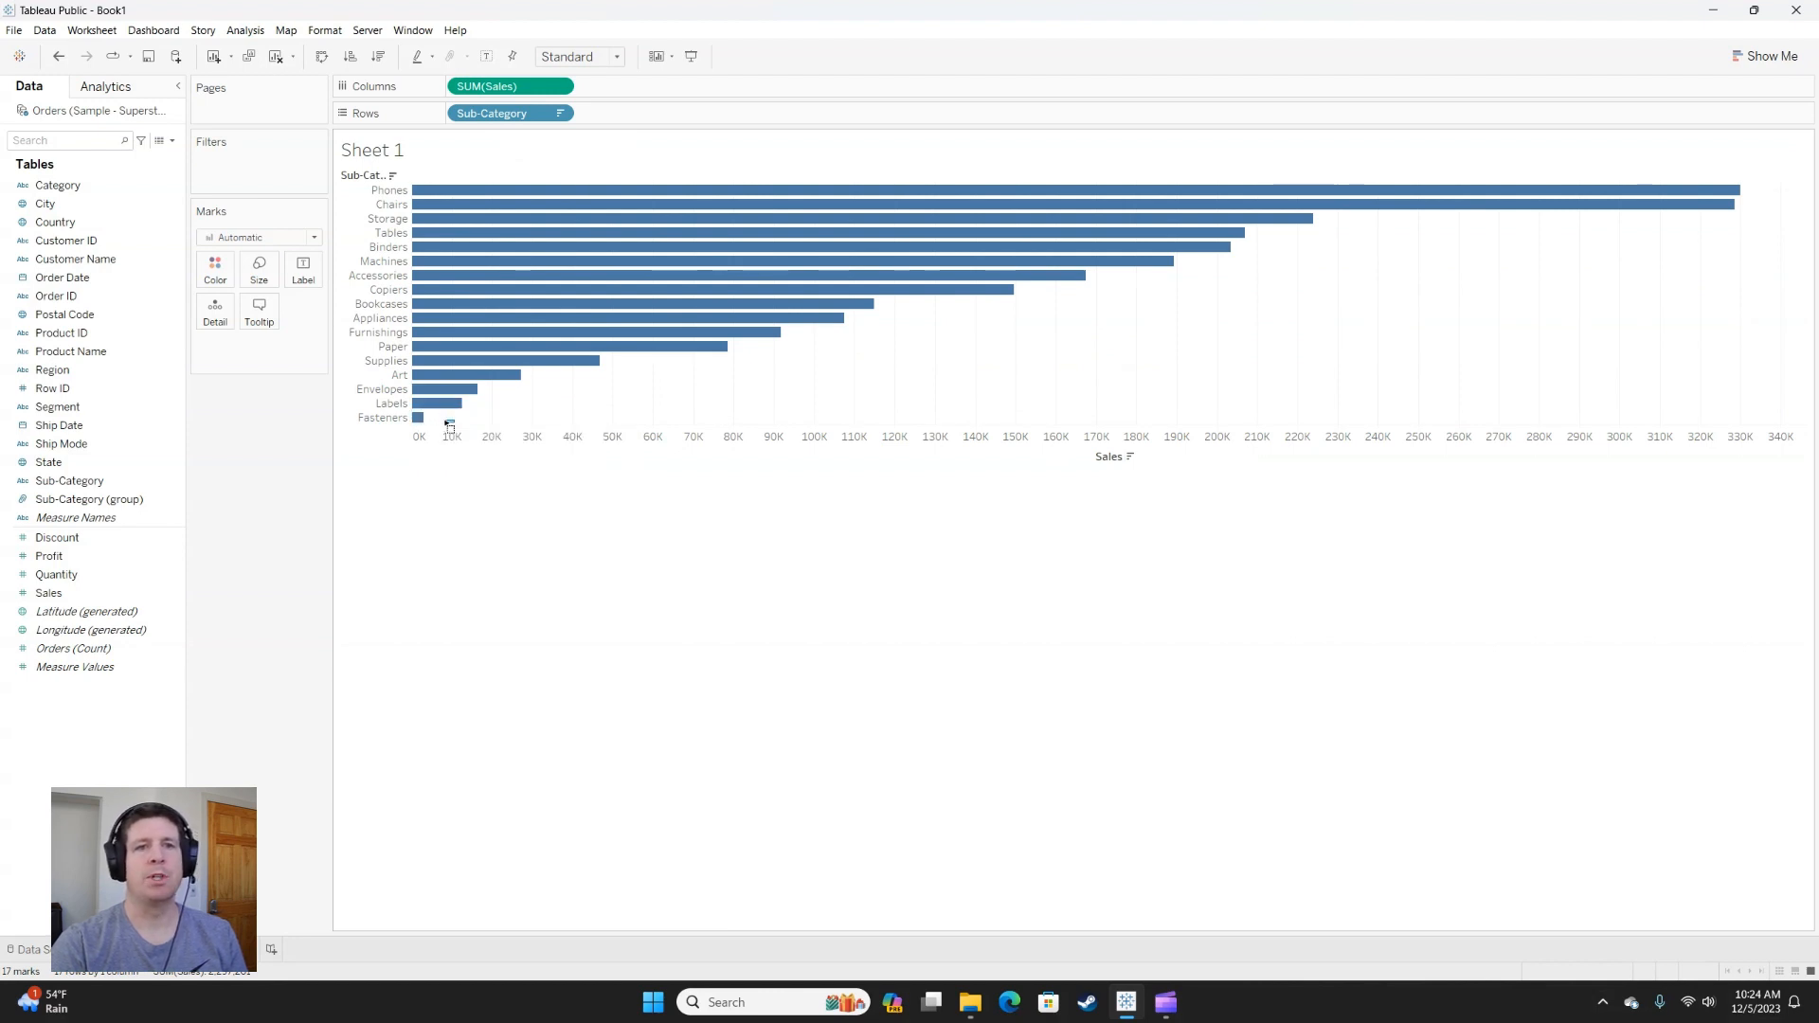
Group the Envelopes, Labels and Fasteners marks directly in the chart and give the group the alias Small Items.
drag(450, 424, 415, 393)
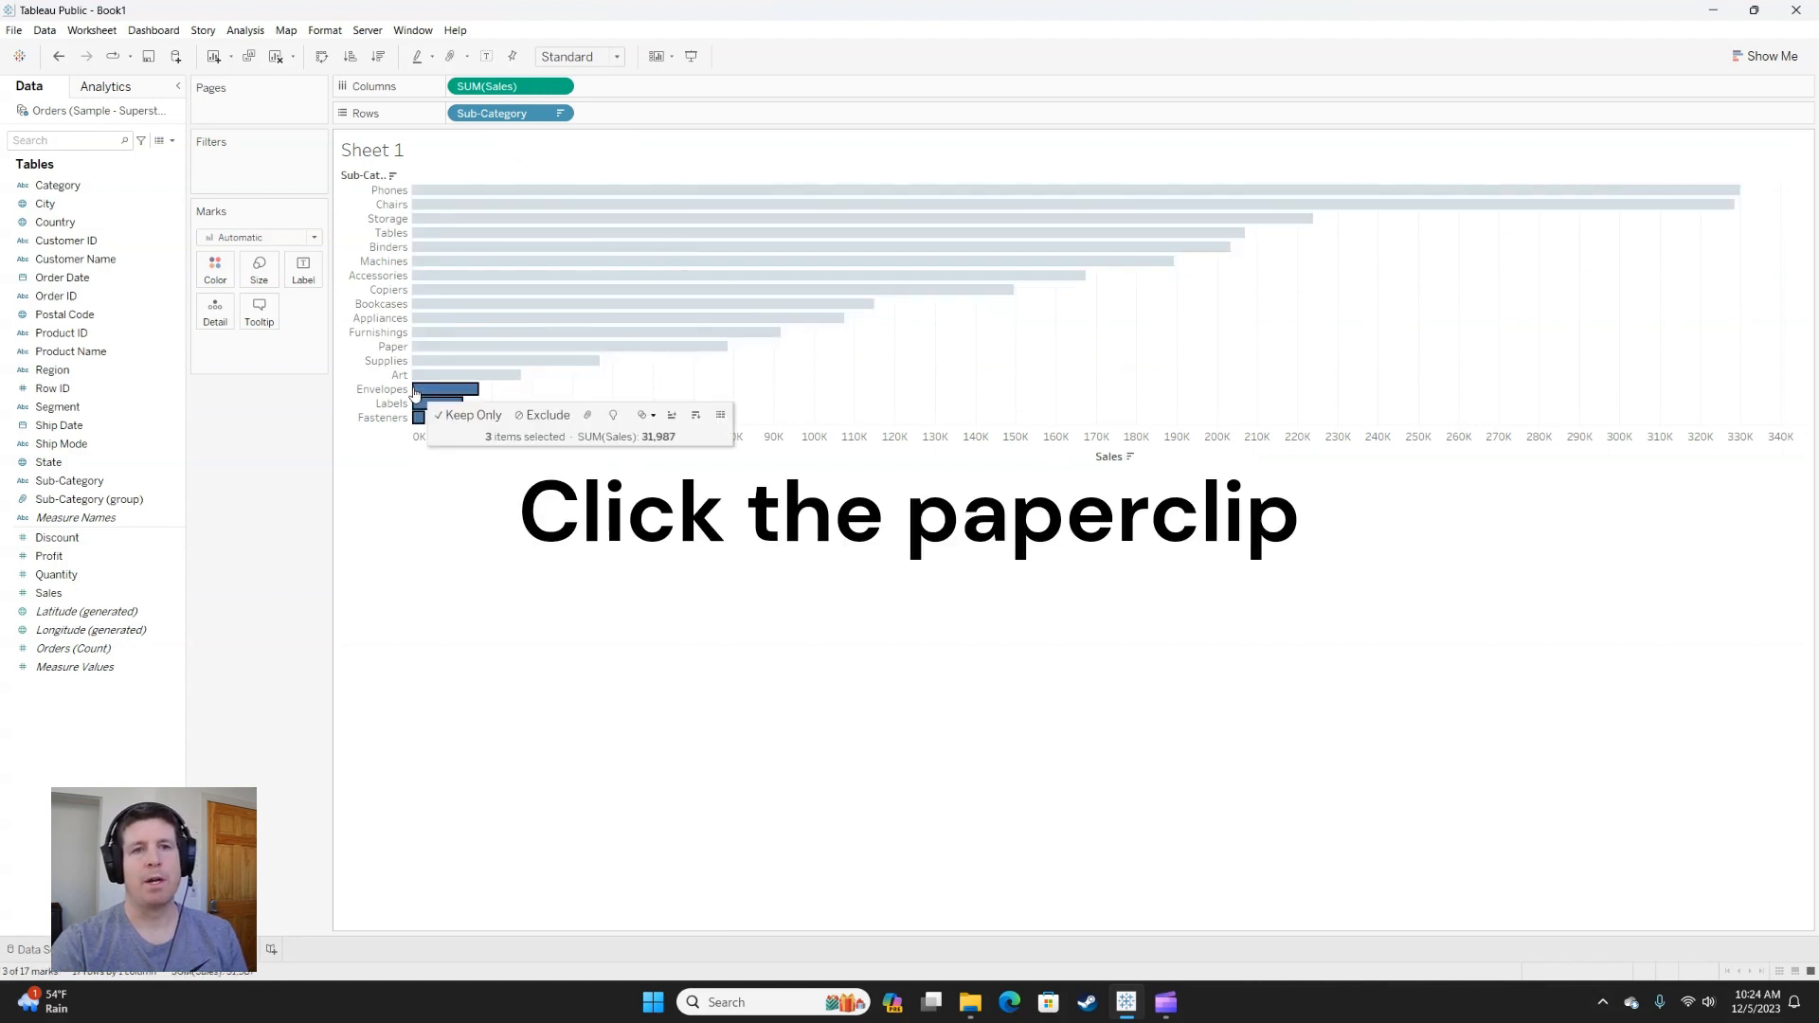
click(585, 417)
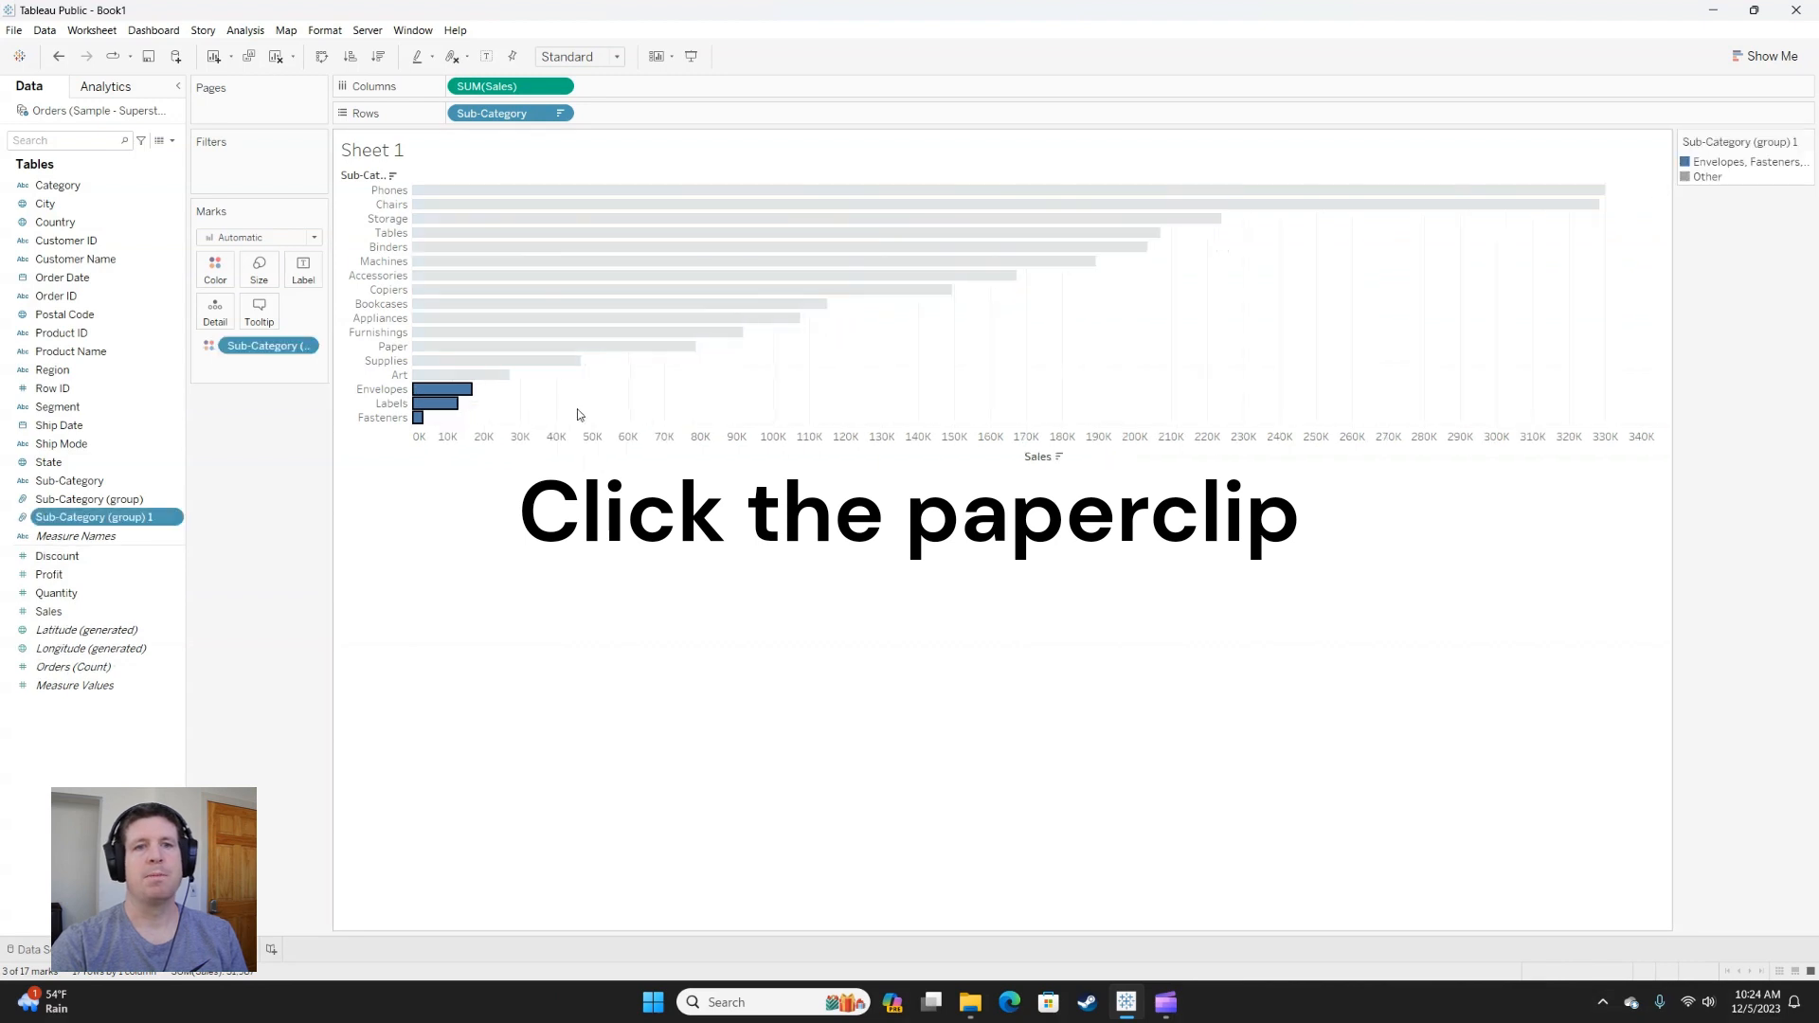
right_click(1745, 167)
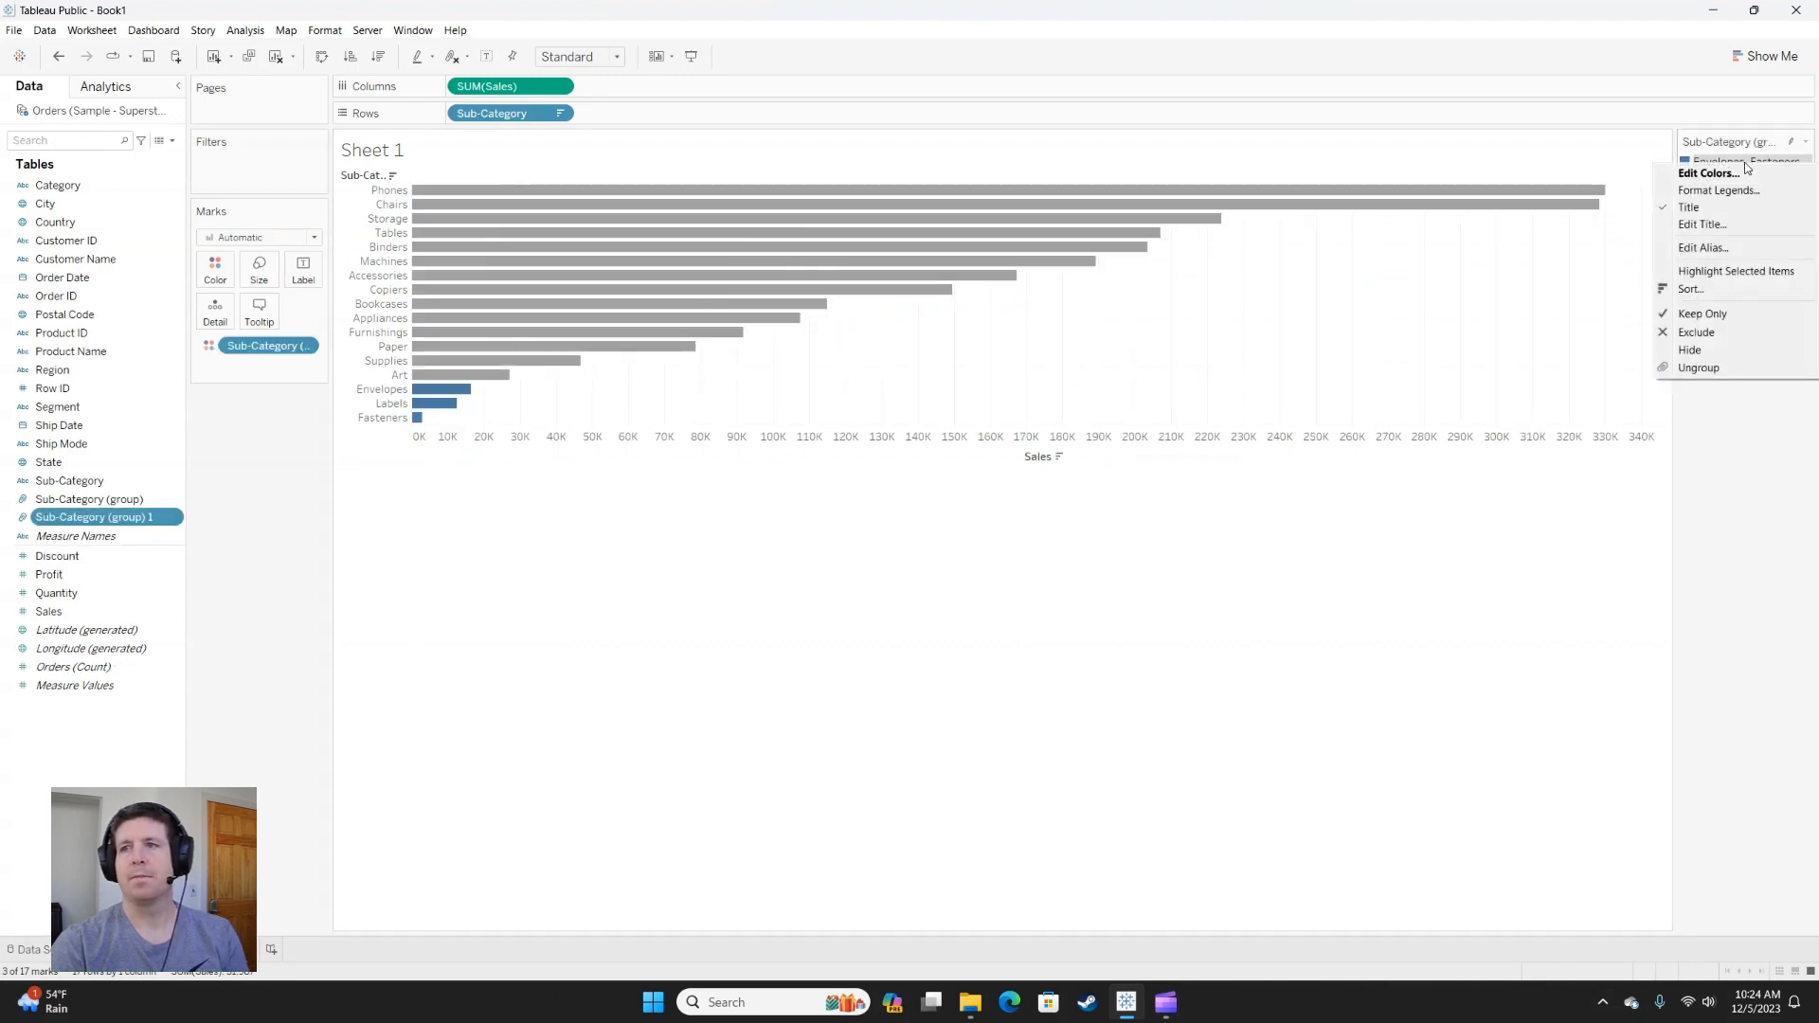
click(1739, 250)
text(S)
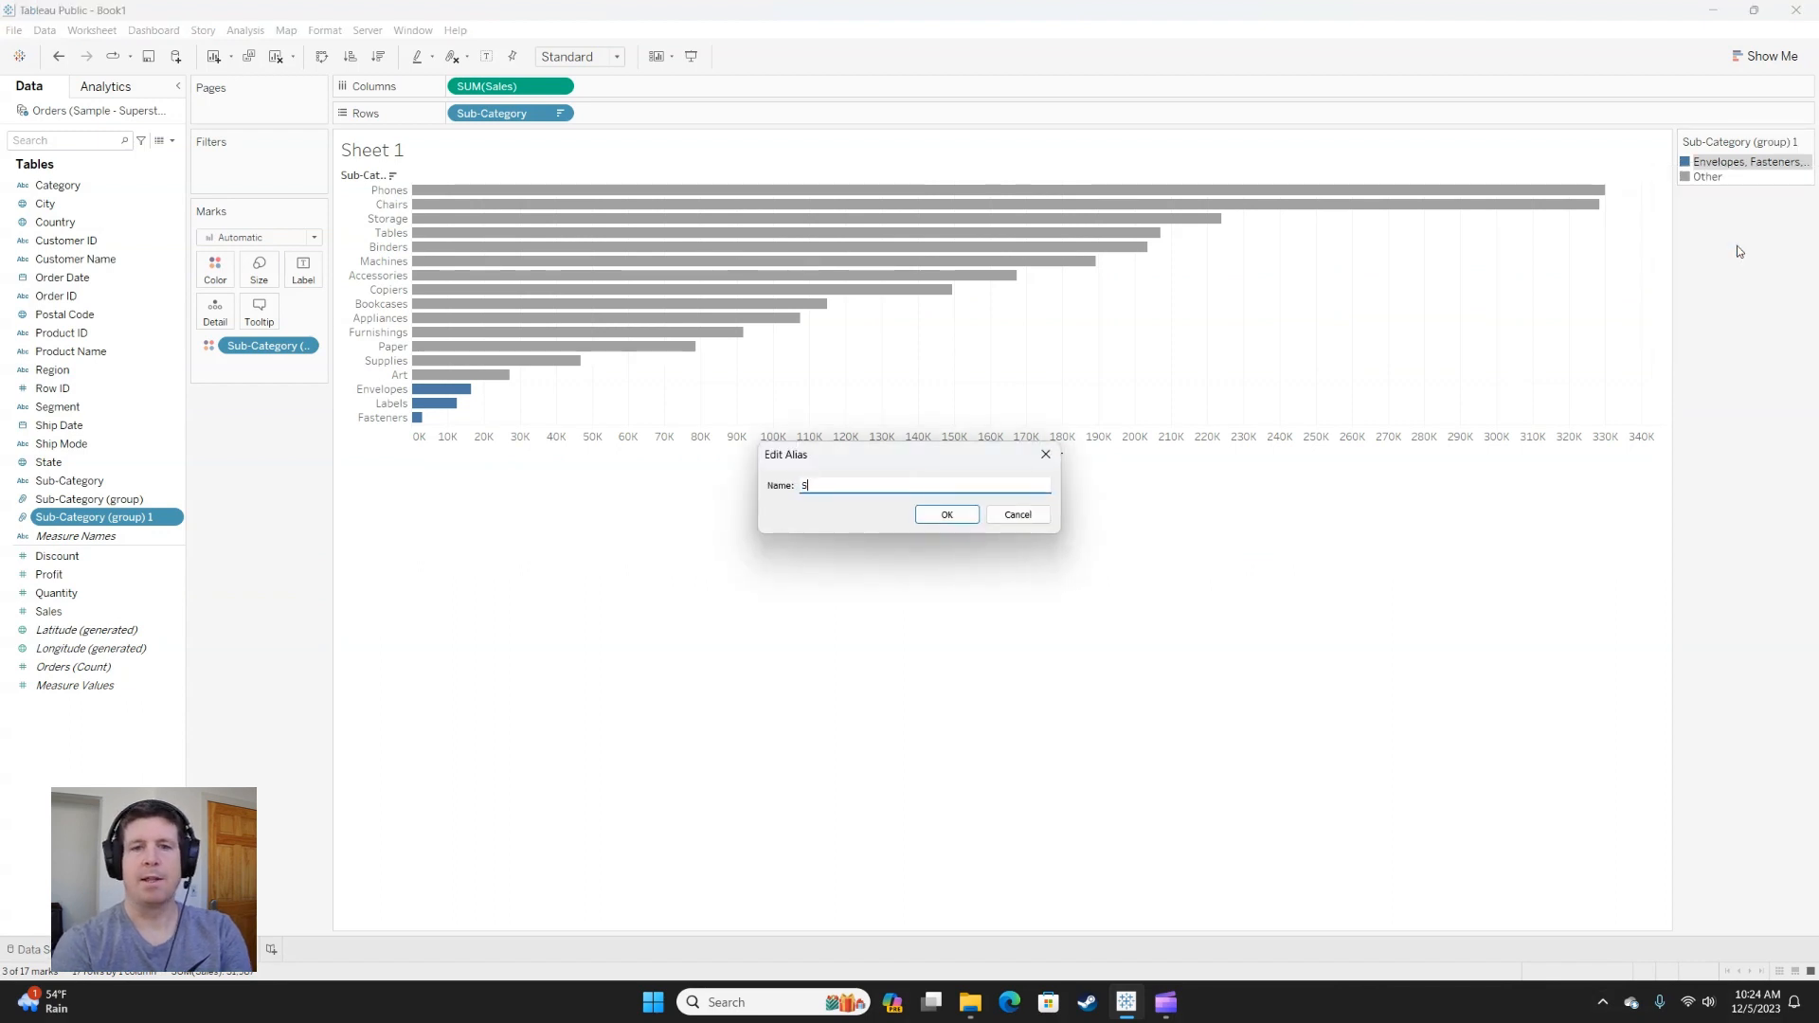
text(mall Items)
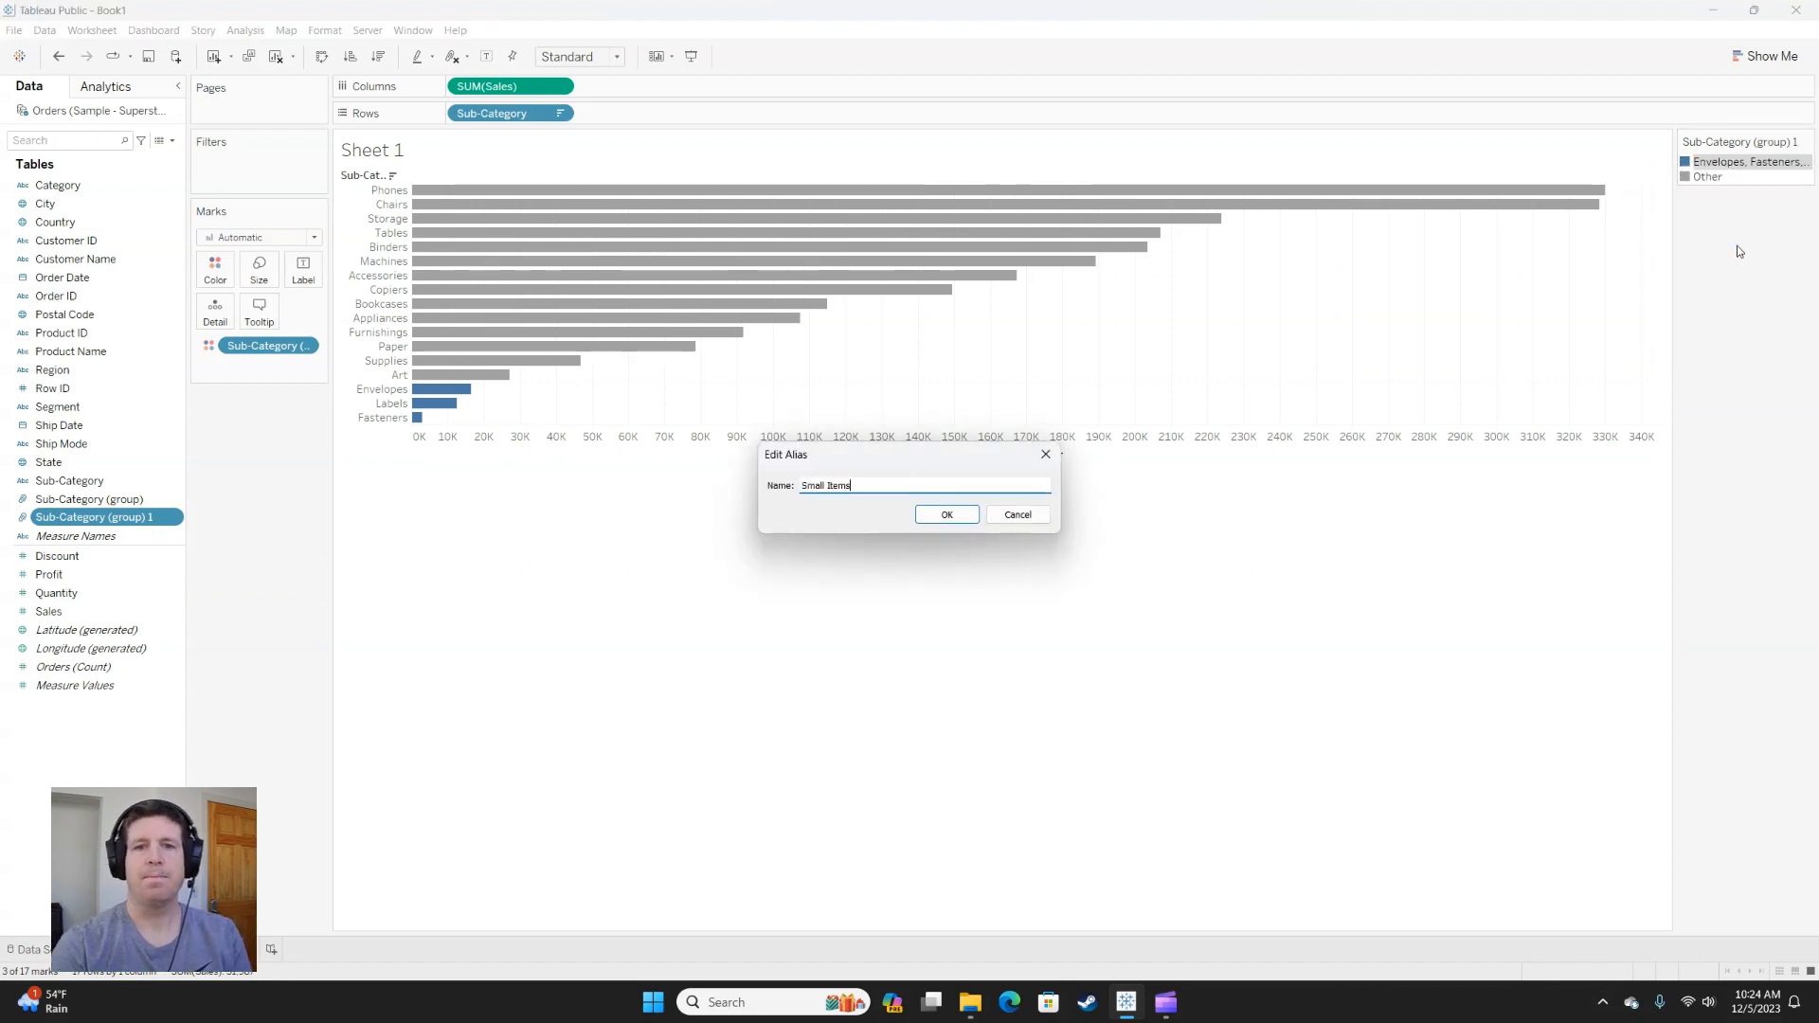
click(946, 514)
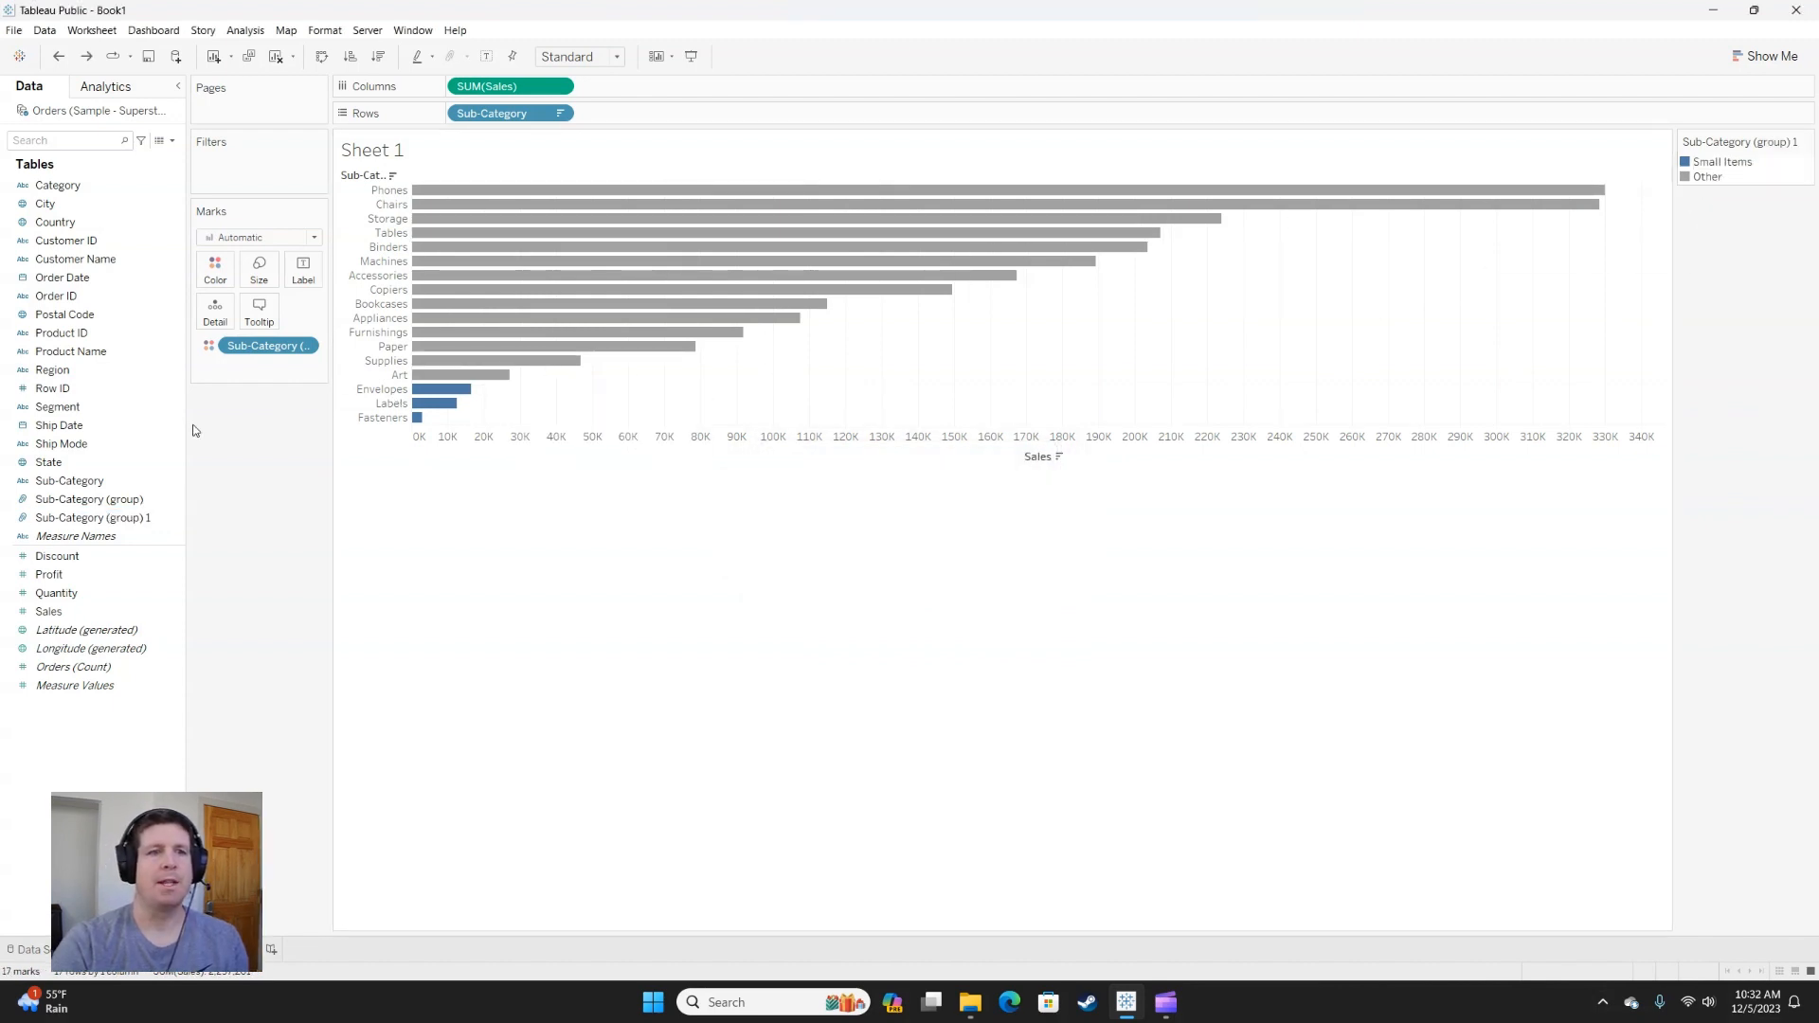
Turn off the Other grouping in Sub-Category (group) 1 and put that group field on Rows in place of Sub-Category.
right_click(102, 525)
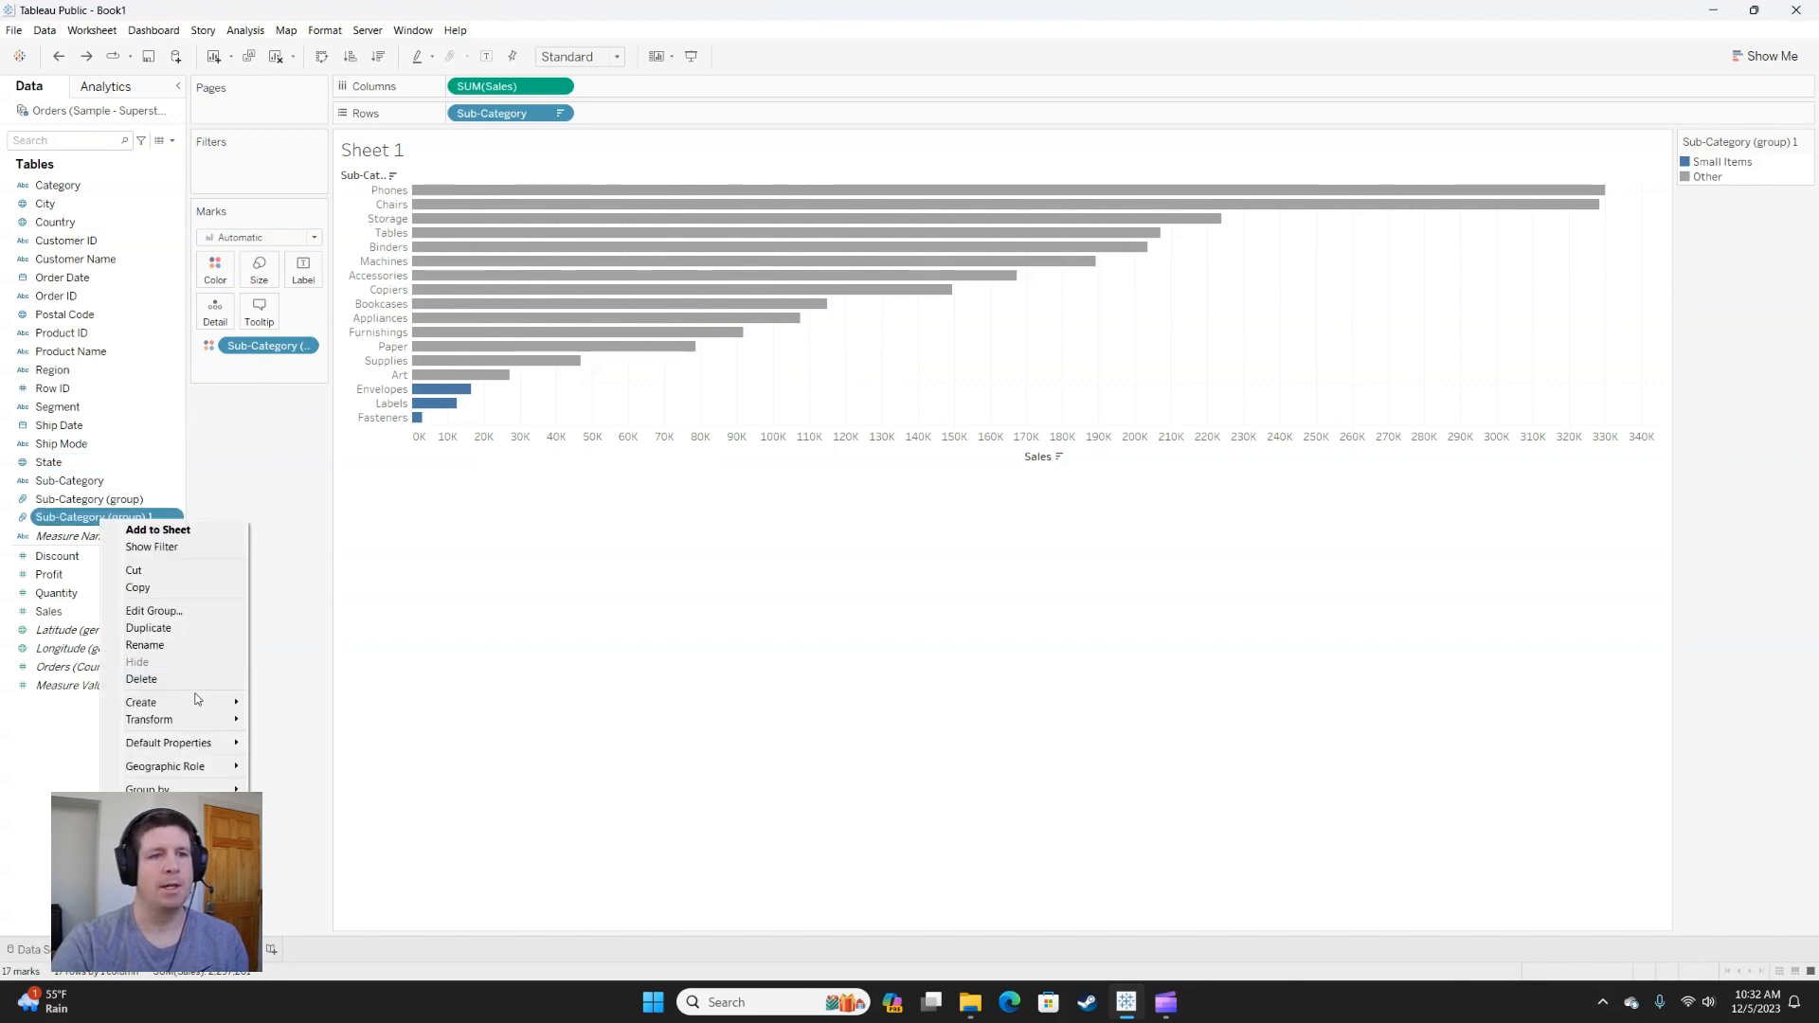
mouse_move(198, 704)
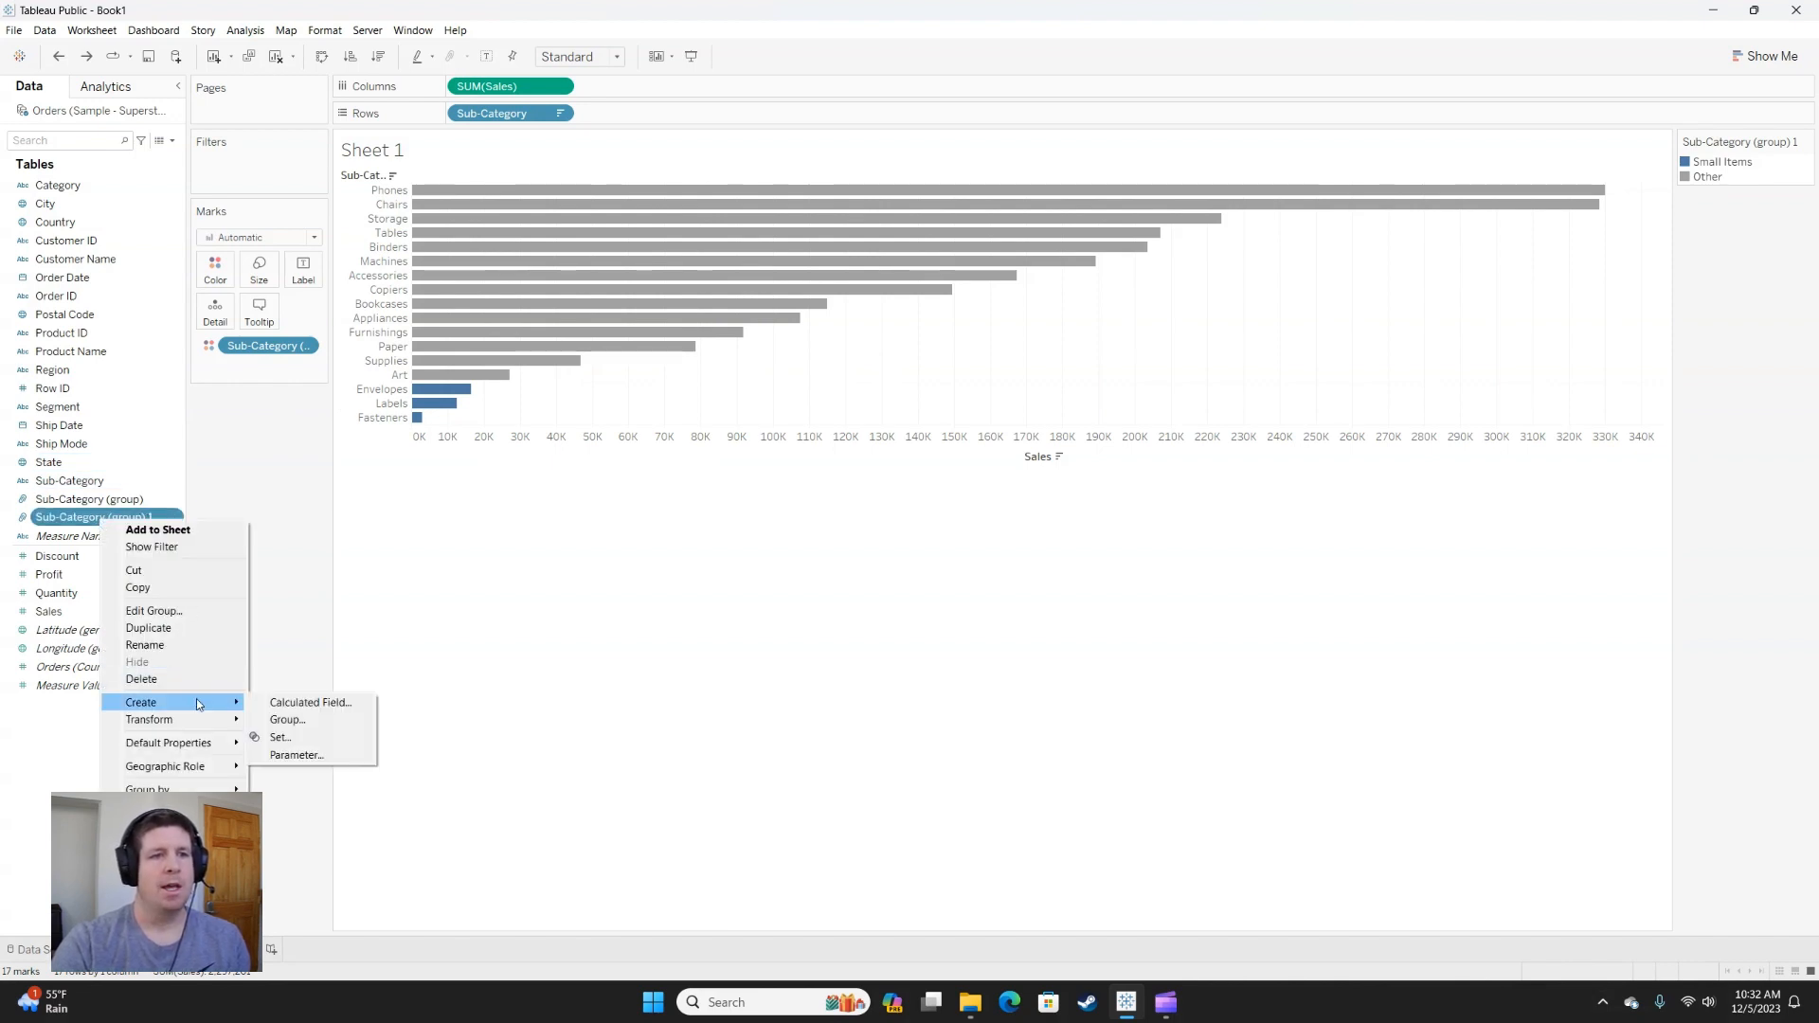
click(152, 611)
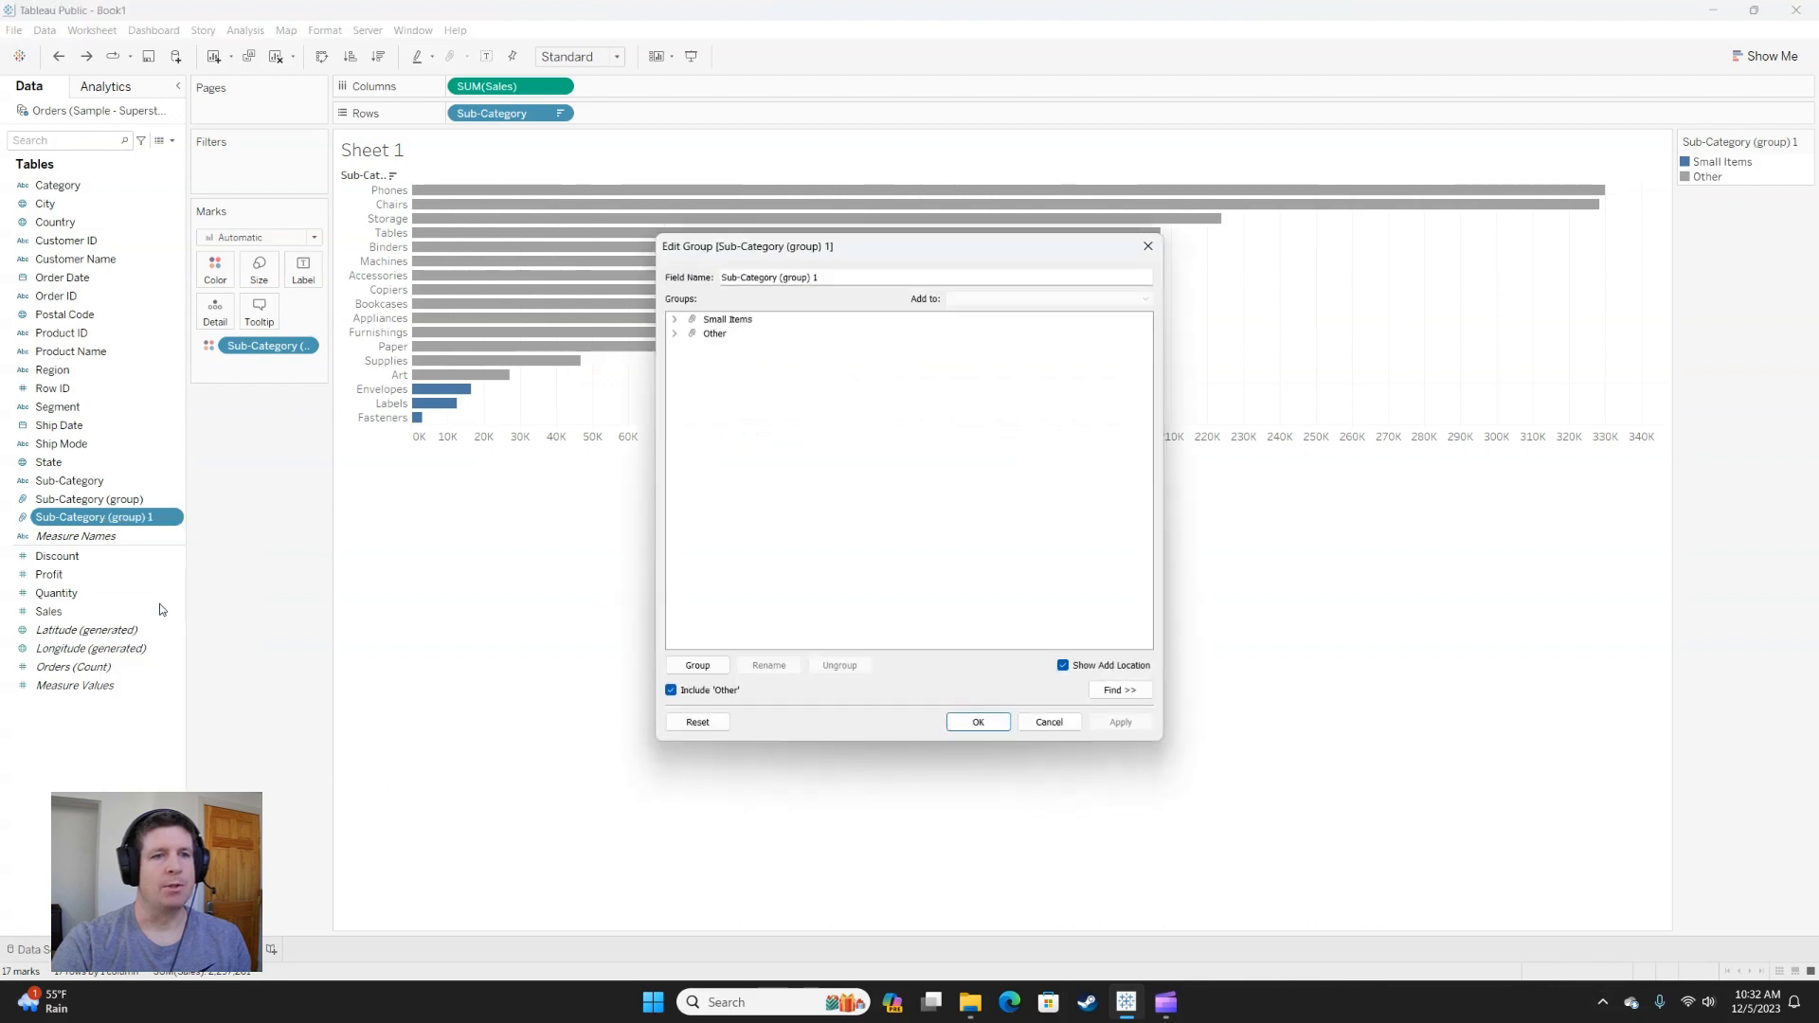
click(672, 691)
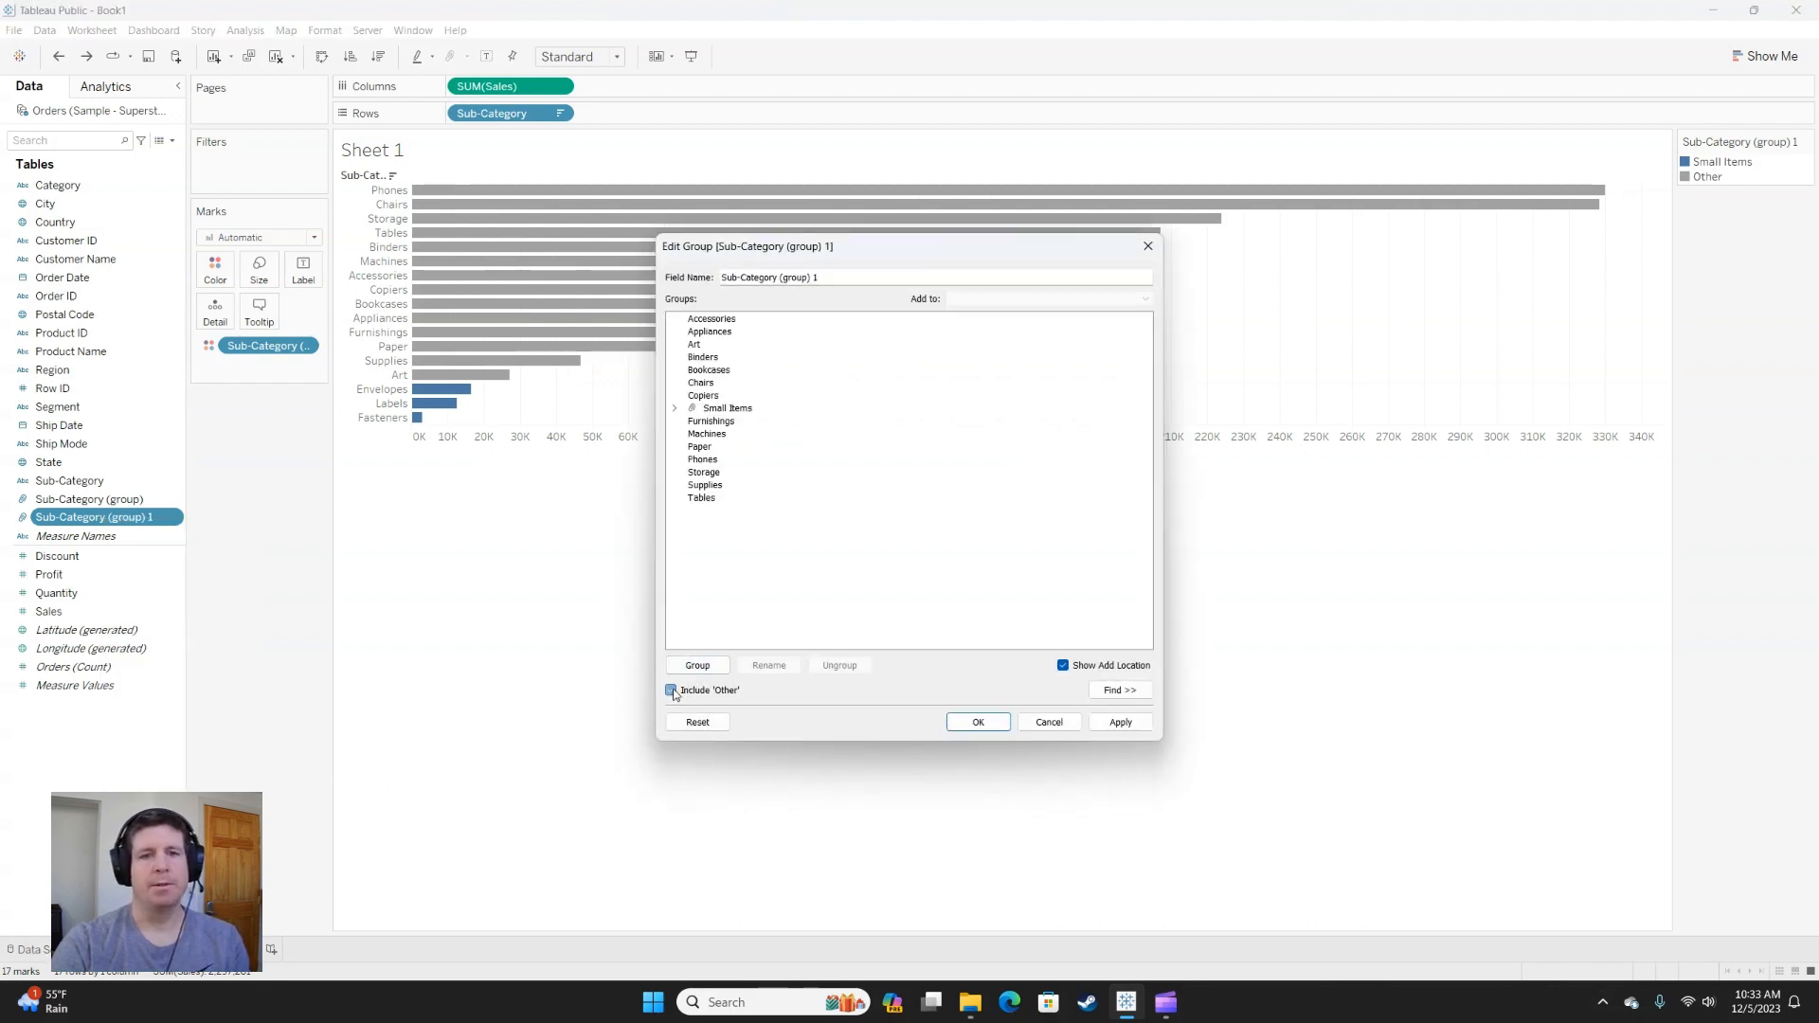
click(984, 725)
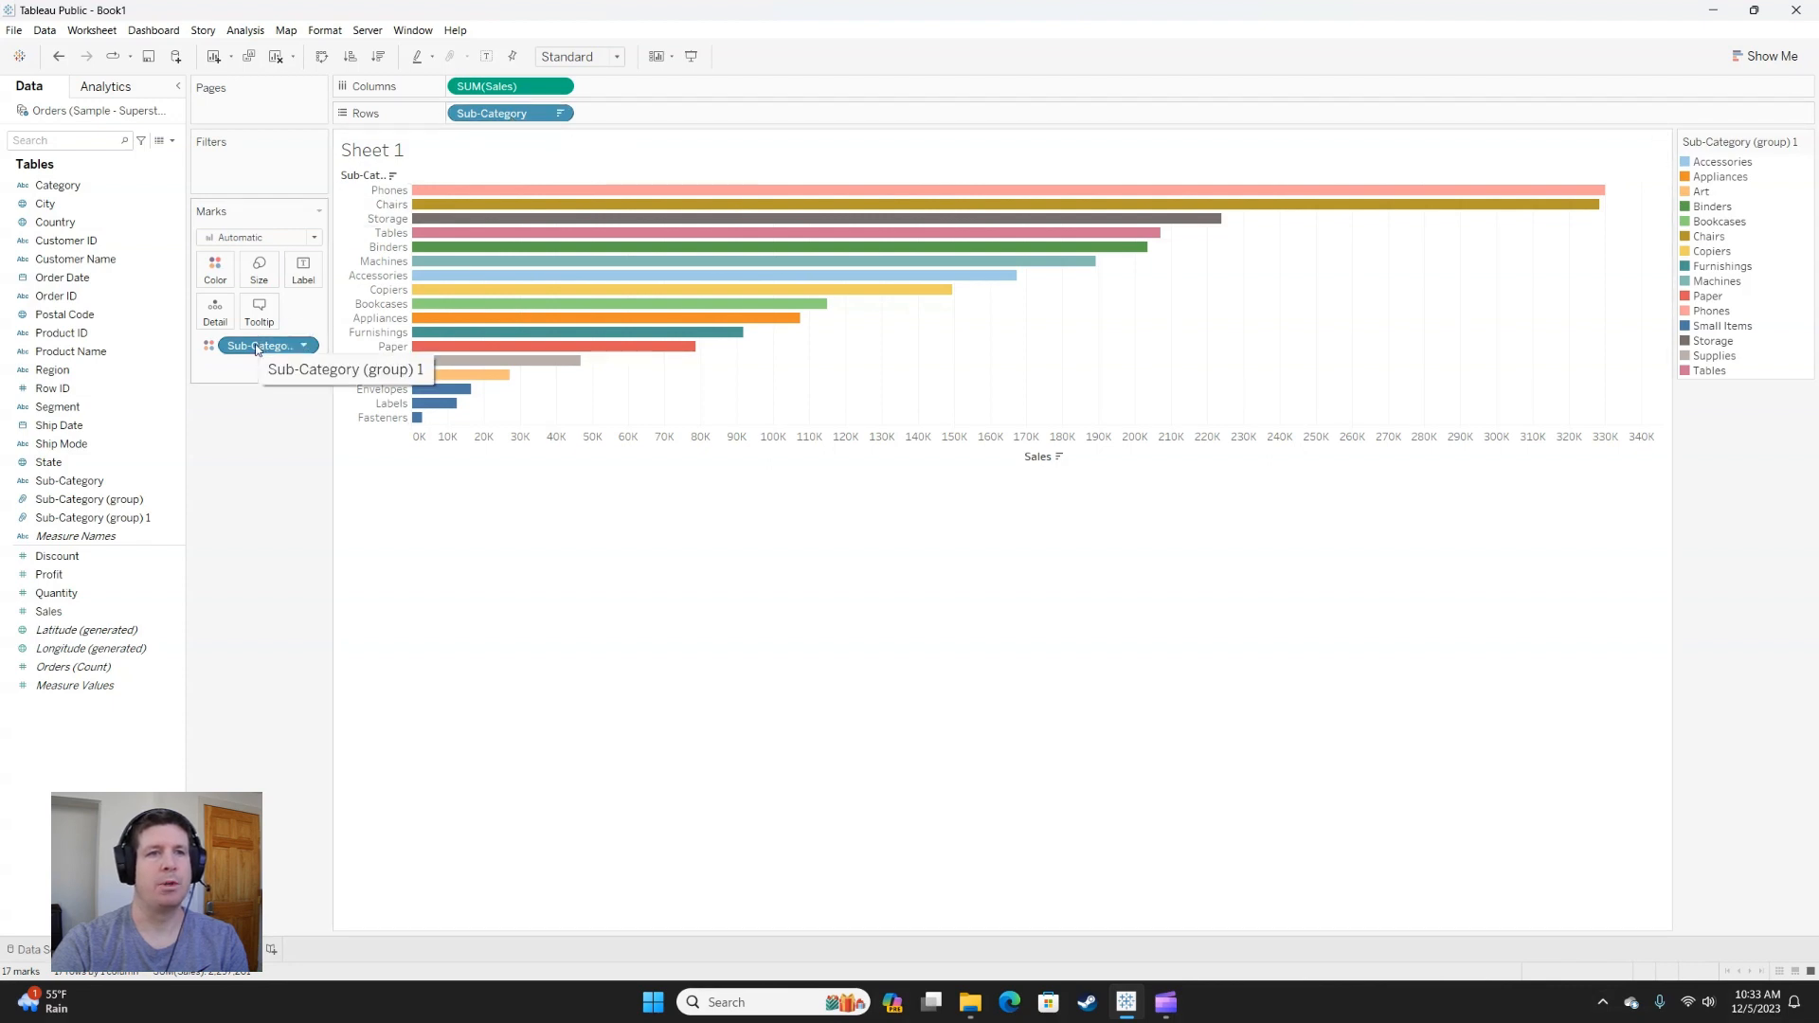
drag(255, 355, 530, 115)
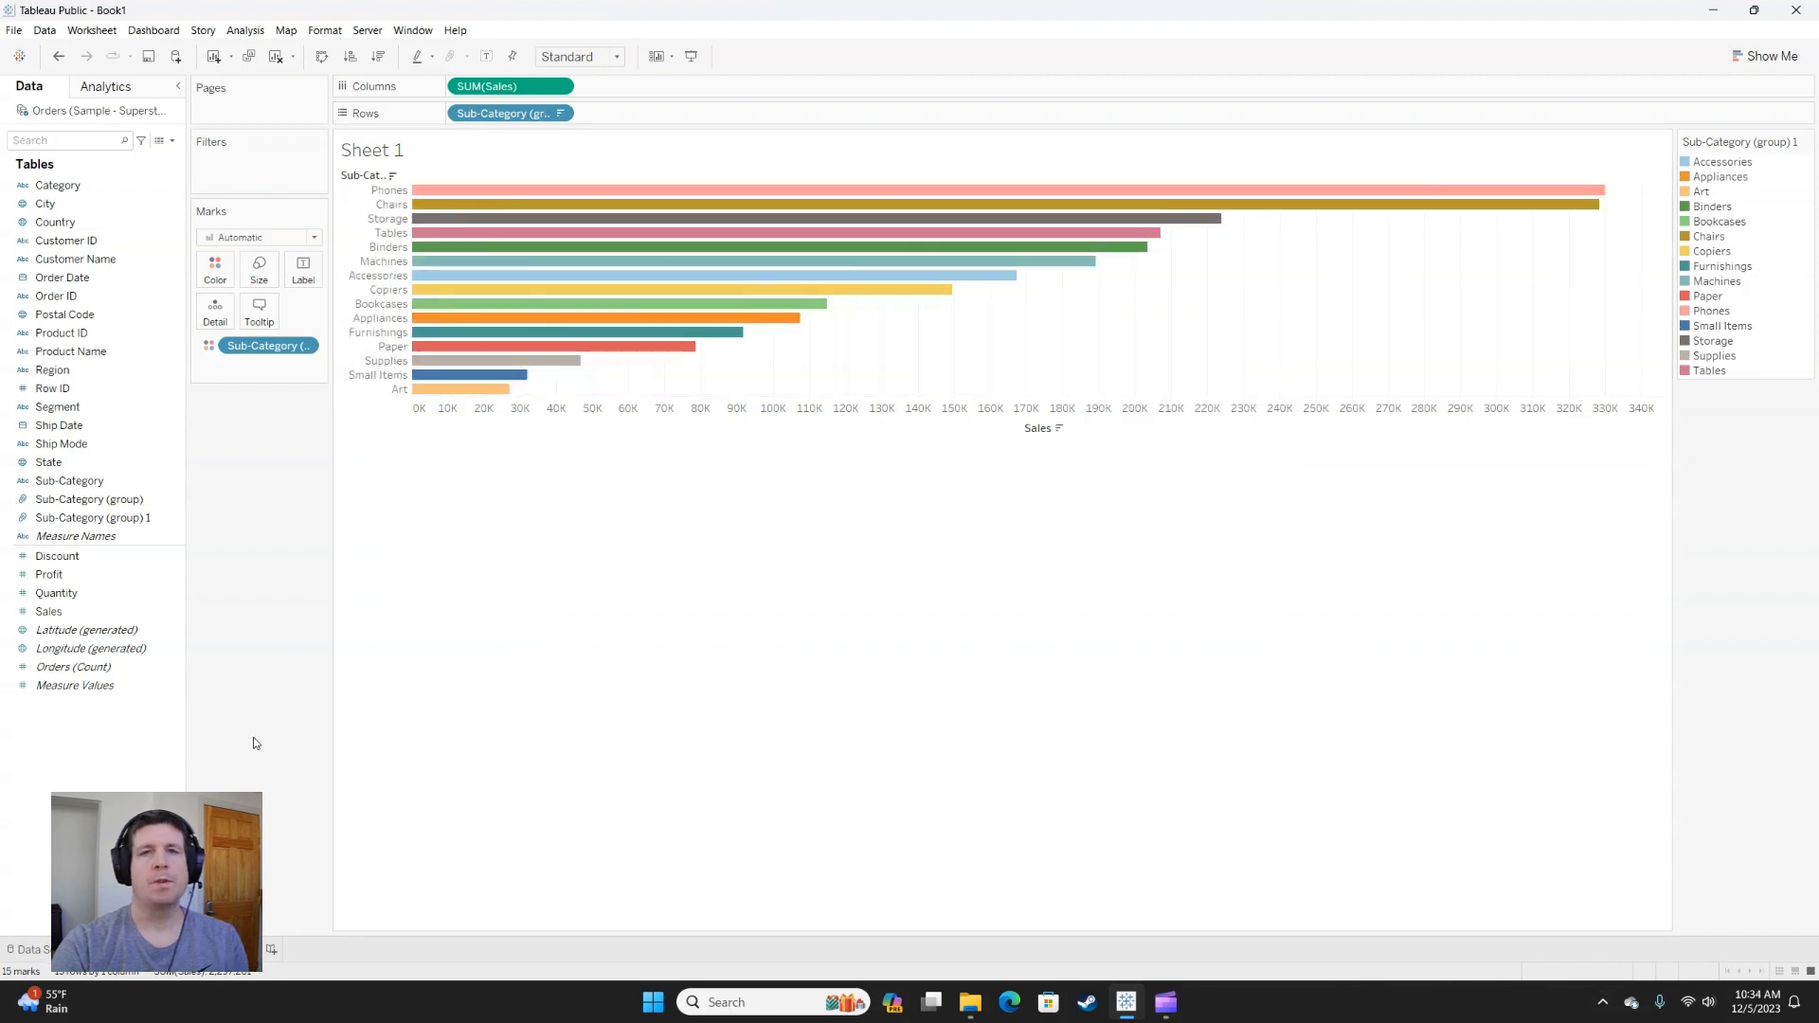
Create a new worksheet and plot the State field as a map.
click(179, 949)
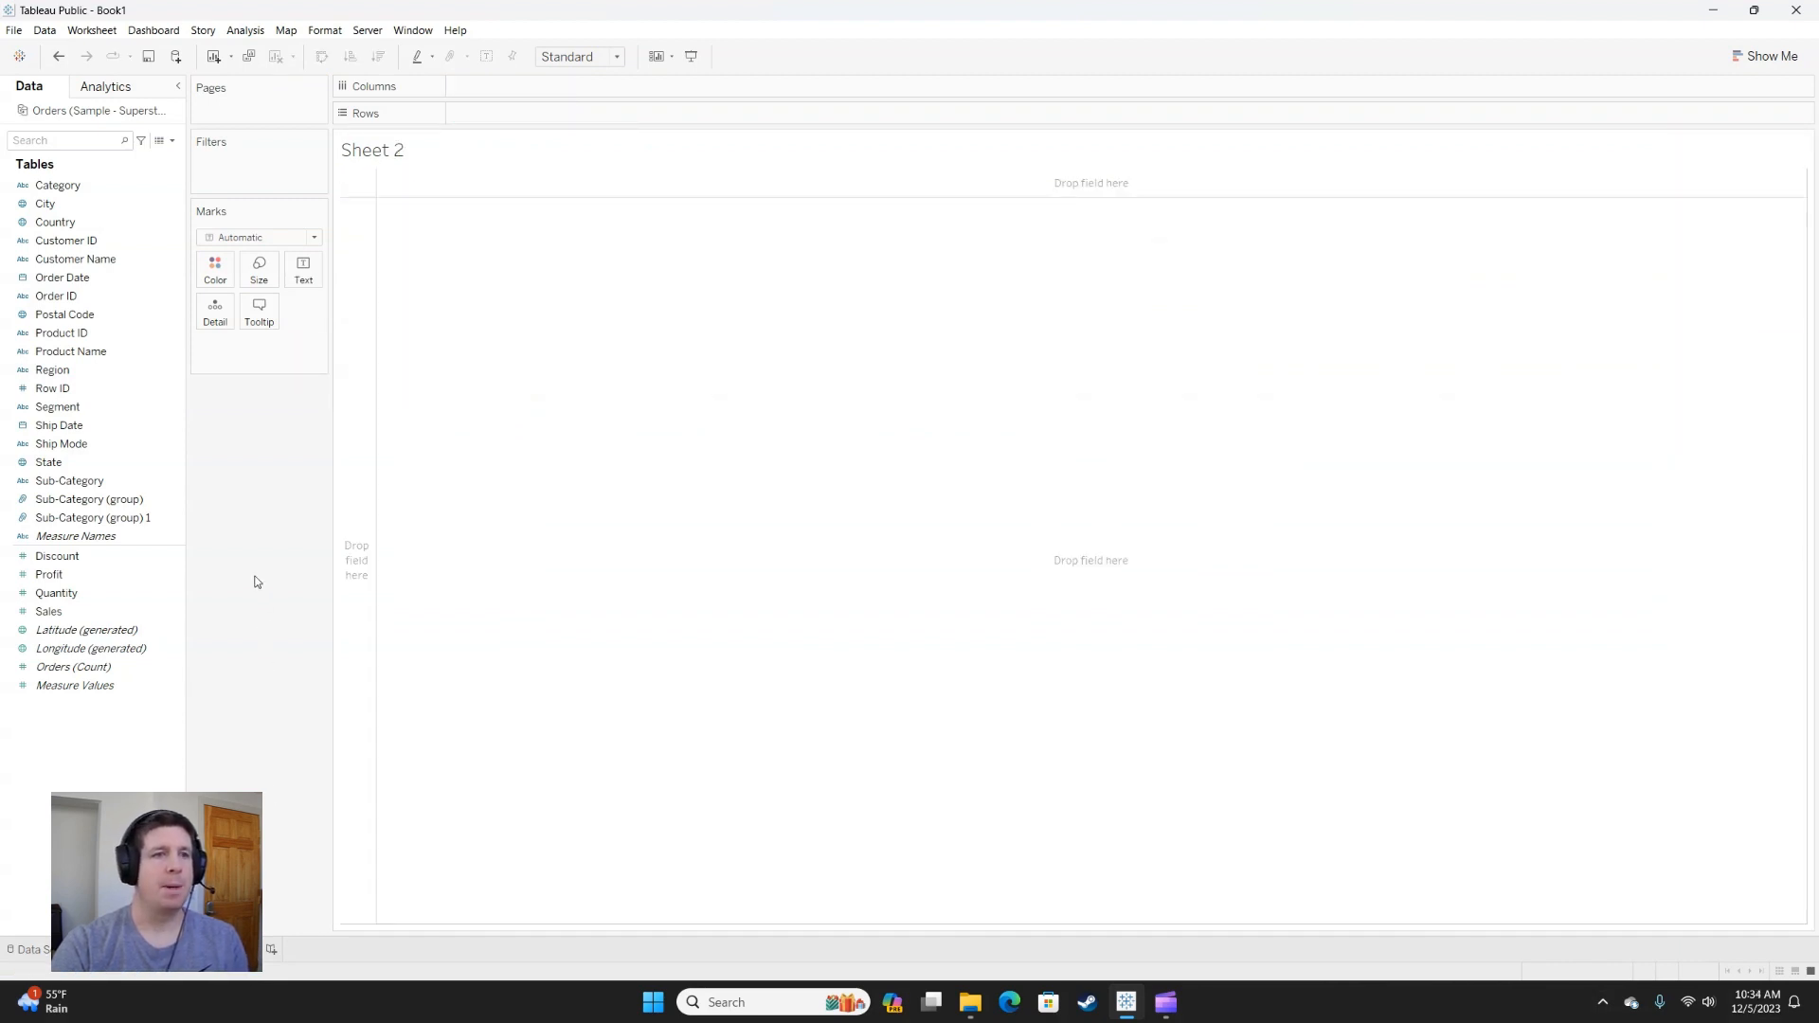
double_click(57, 464)
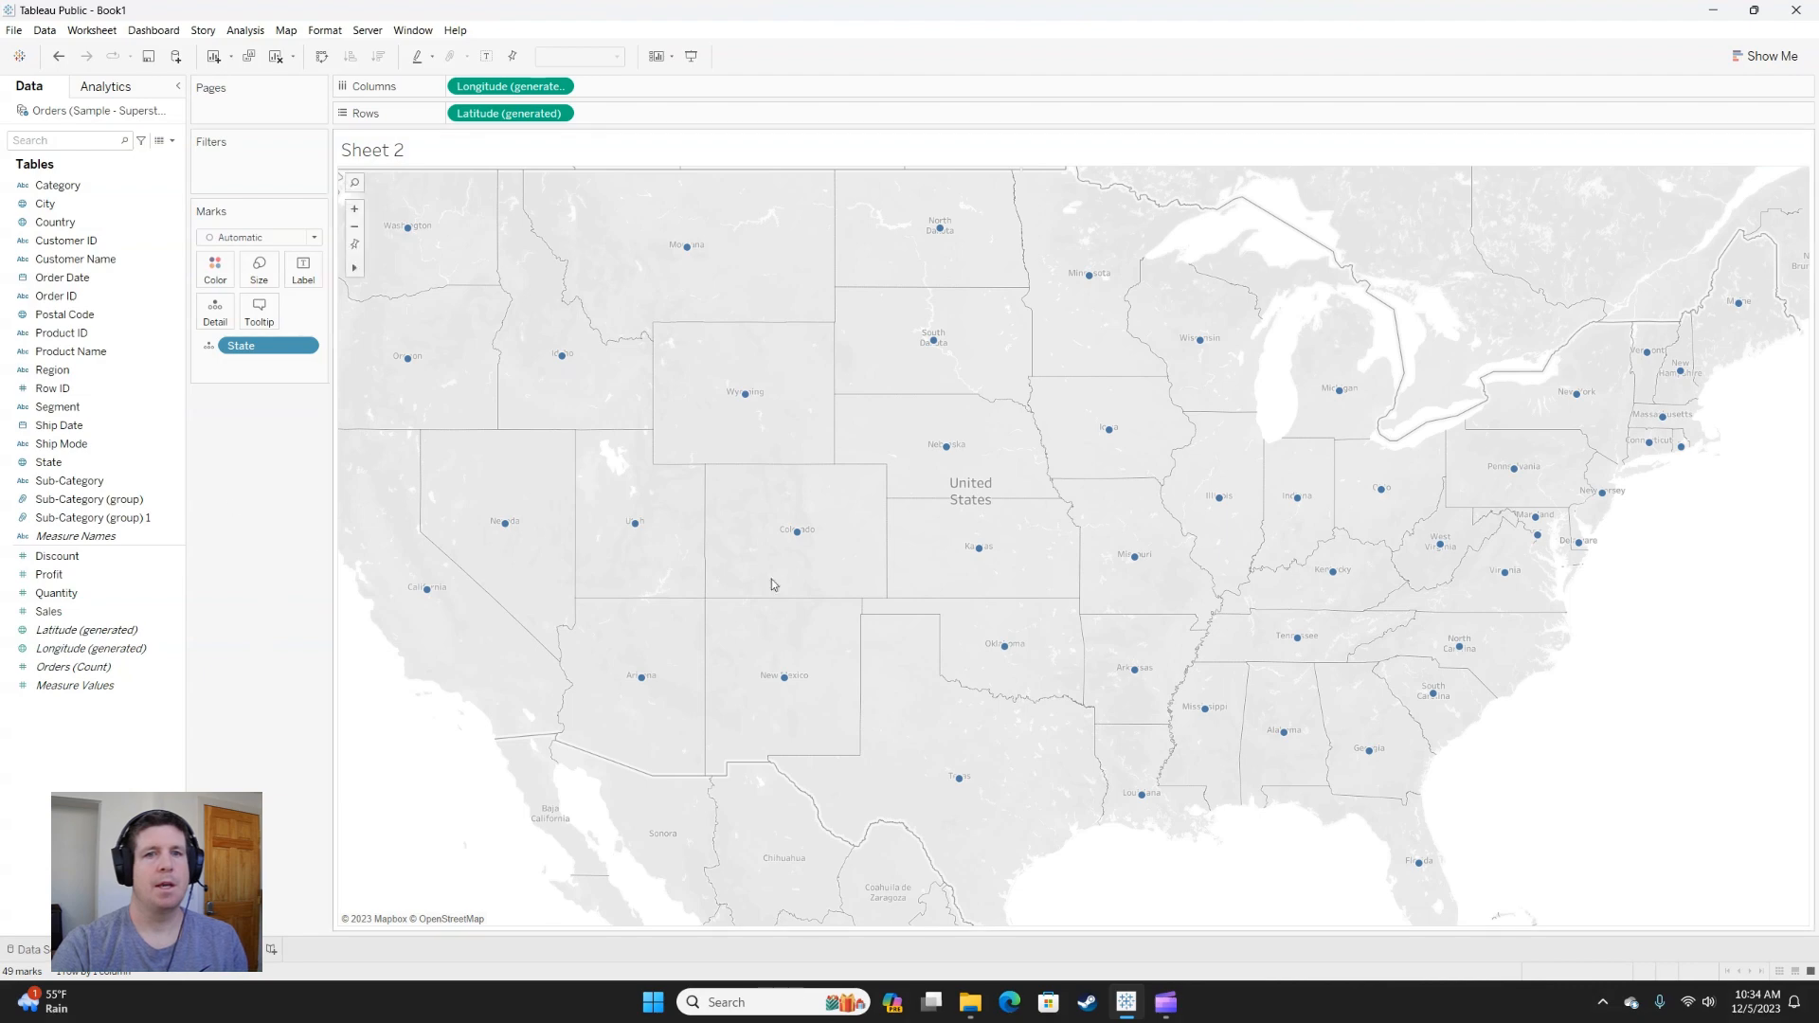
Group the western states, from the Pacific coast through Montana, Wyoming, Colorado and New Mexico, on the map and give the group the alias West.
mouse_move(364, 272)
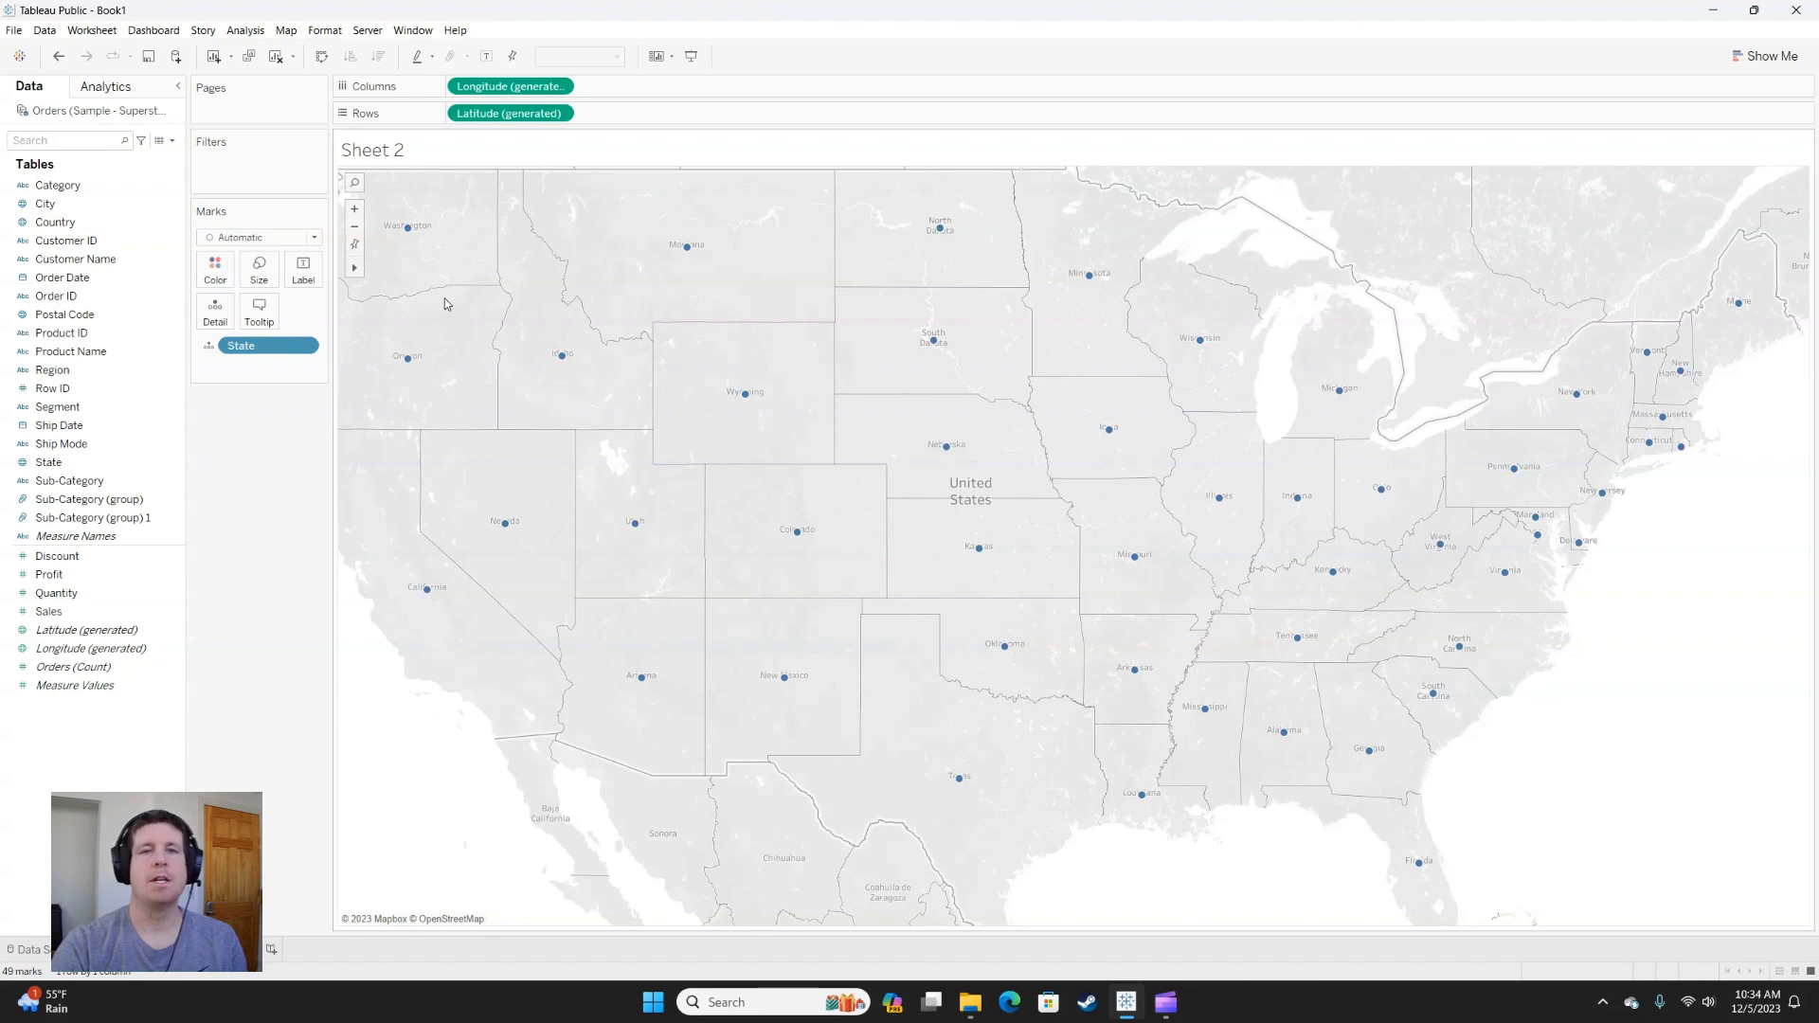
mouse_move(385, 301)
mouse_down()
mouse_move(433, 189)
mouse_move(804, 236)
mouse_move(902, 668)
mouse_move(531, 820)
mouse_move(387, 314)
mouse_up()
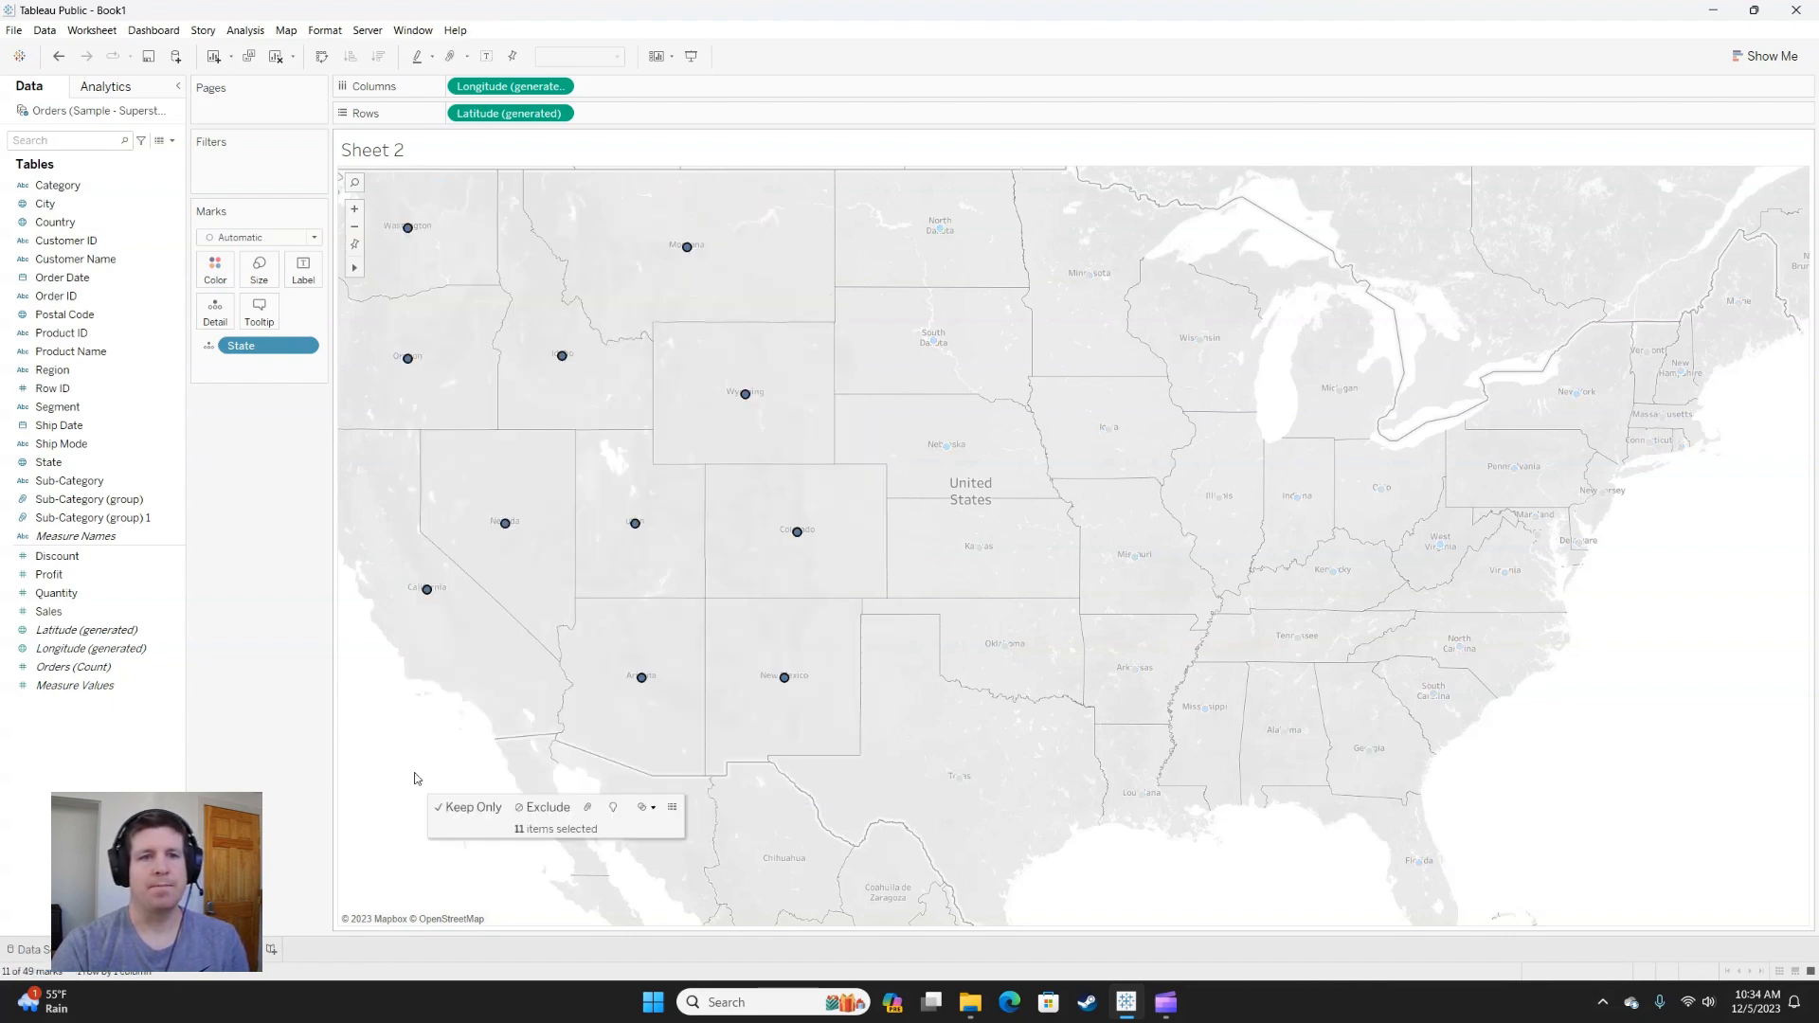
click(593, 808)
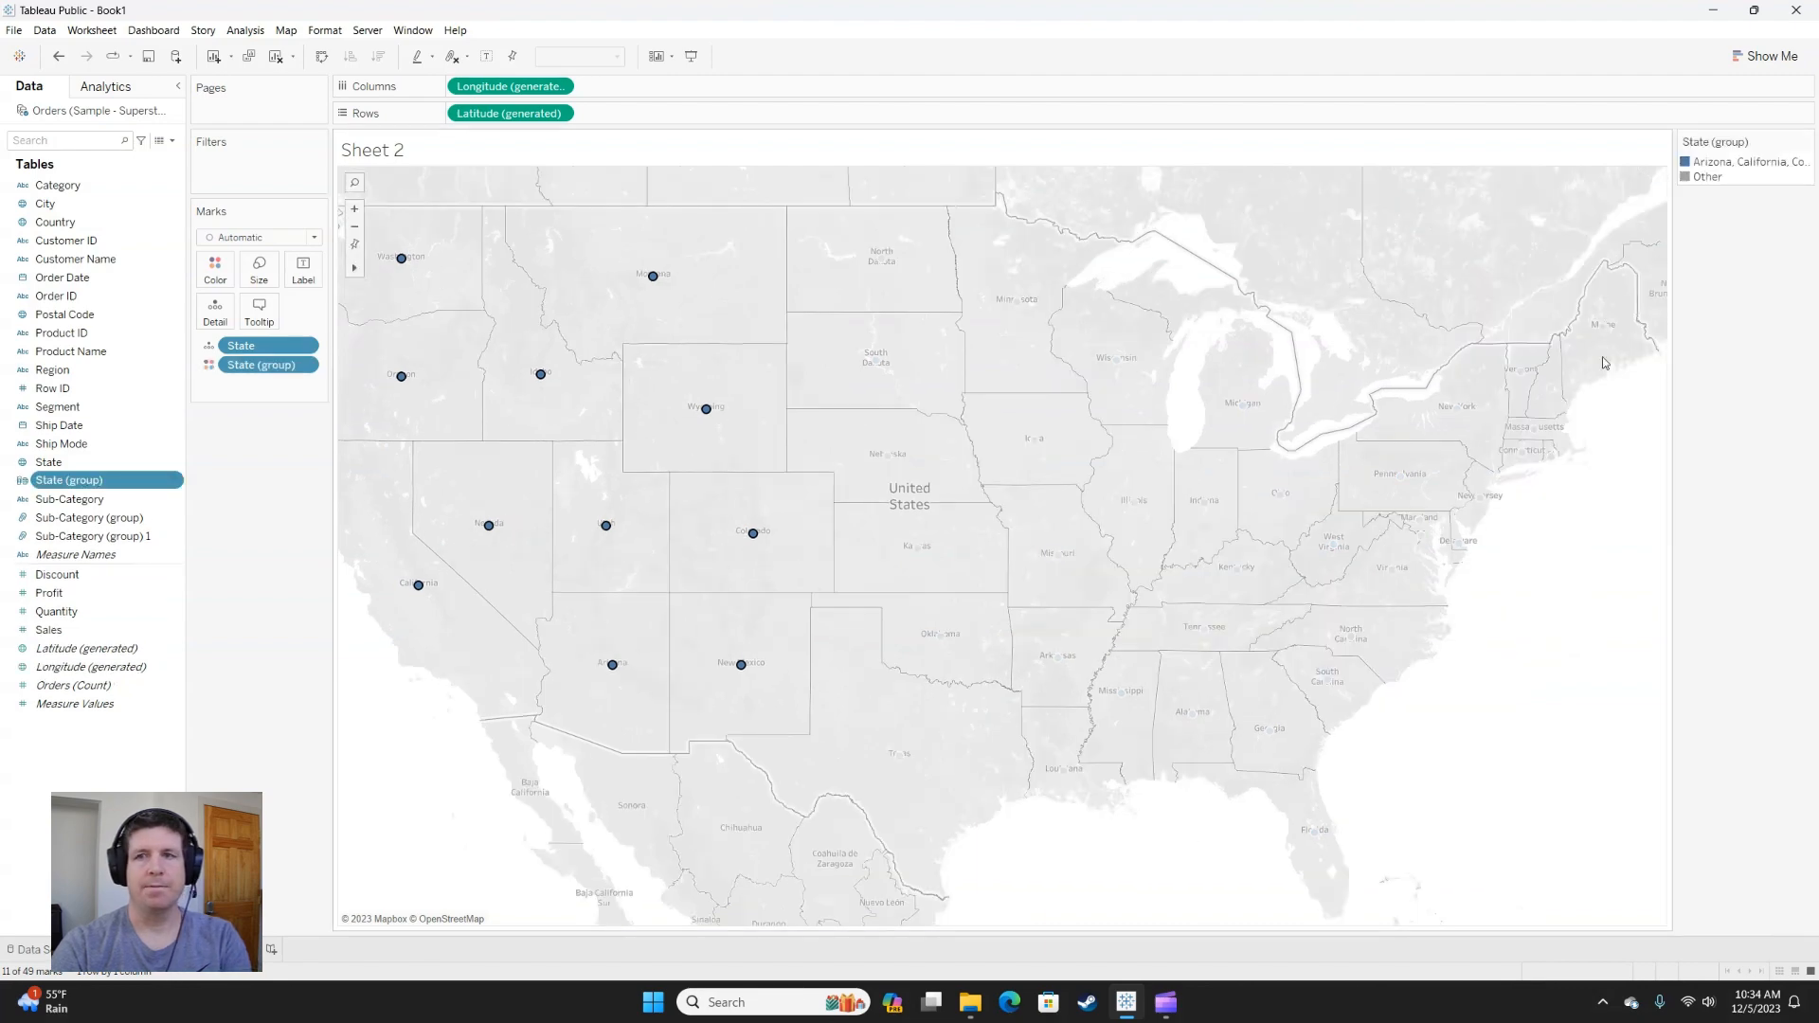
right_click(1721, 166)
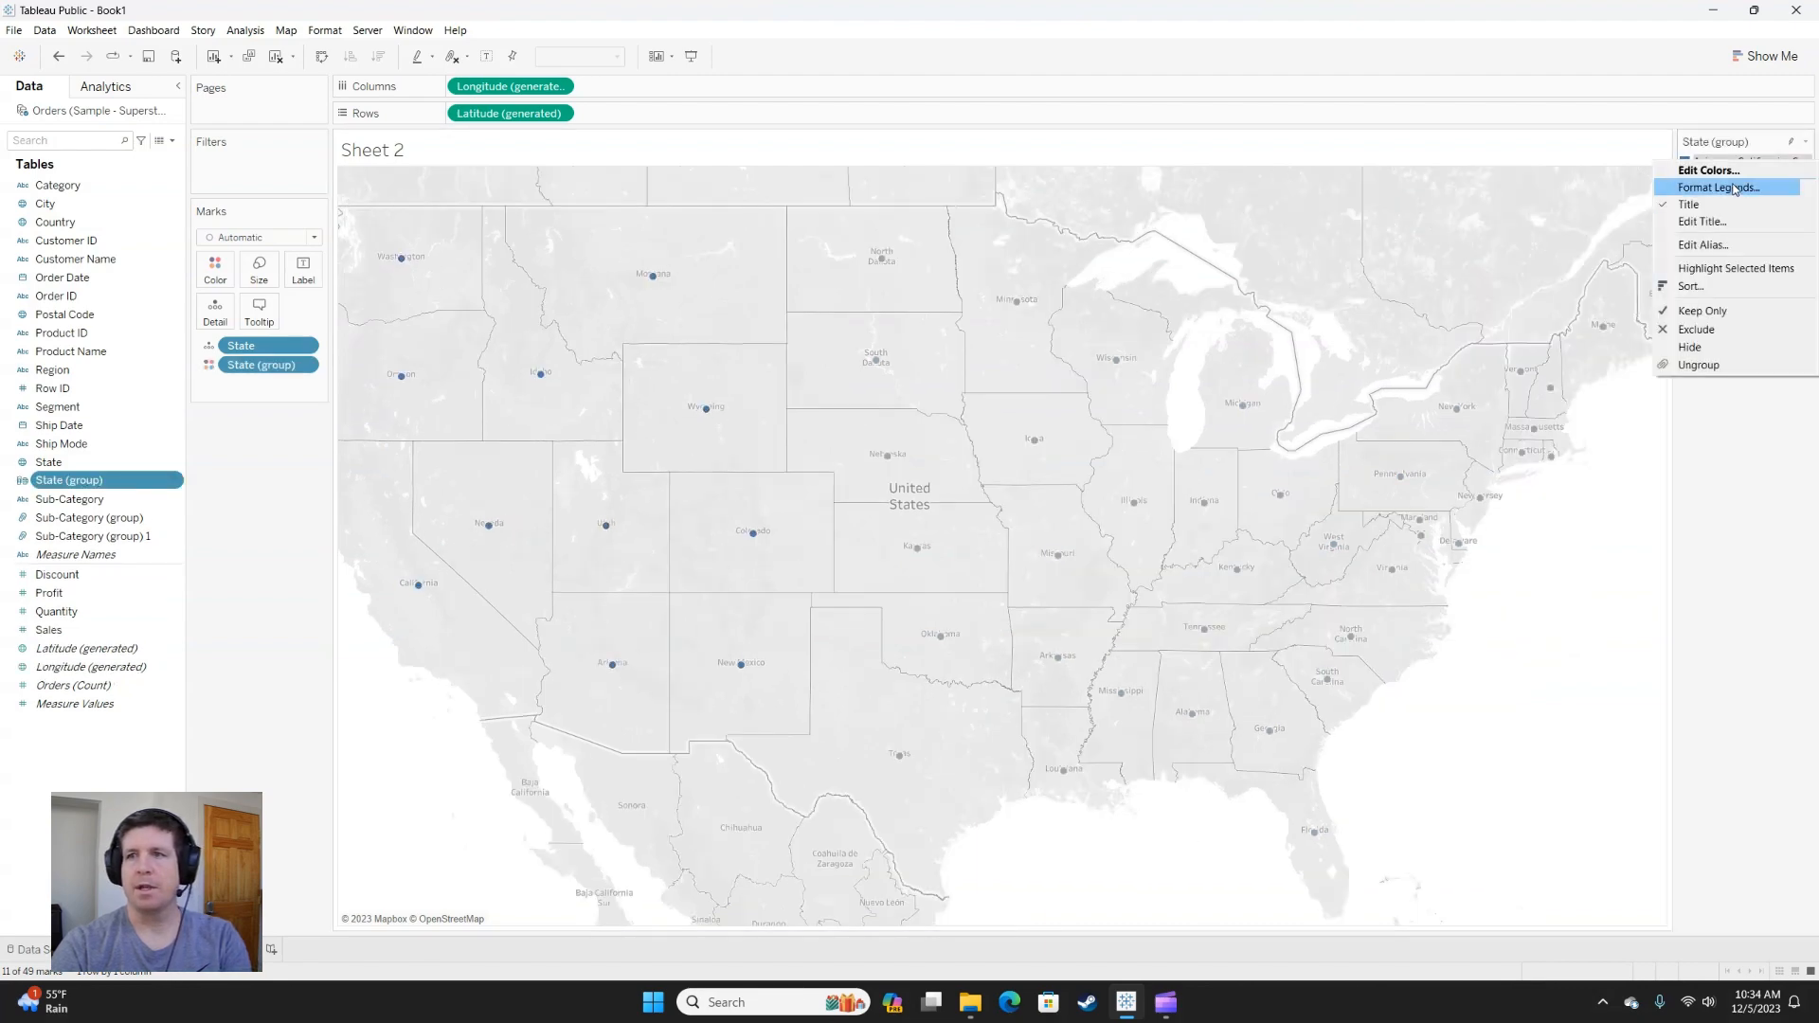
click(1726, 247)
text(West)
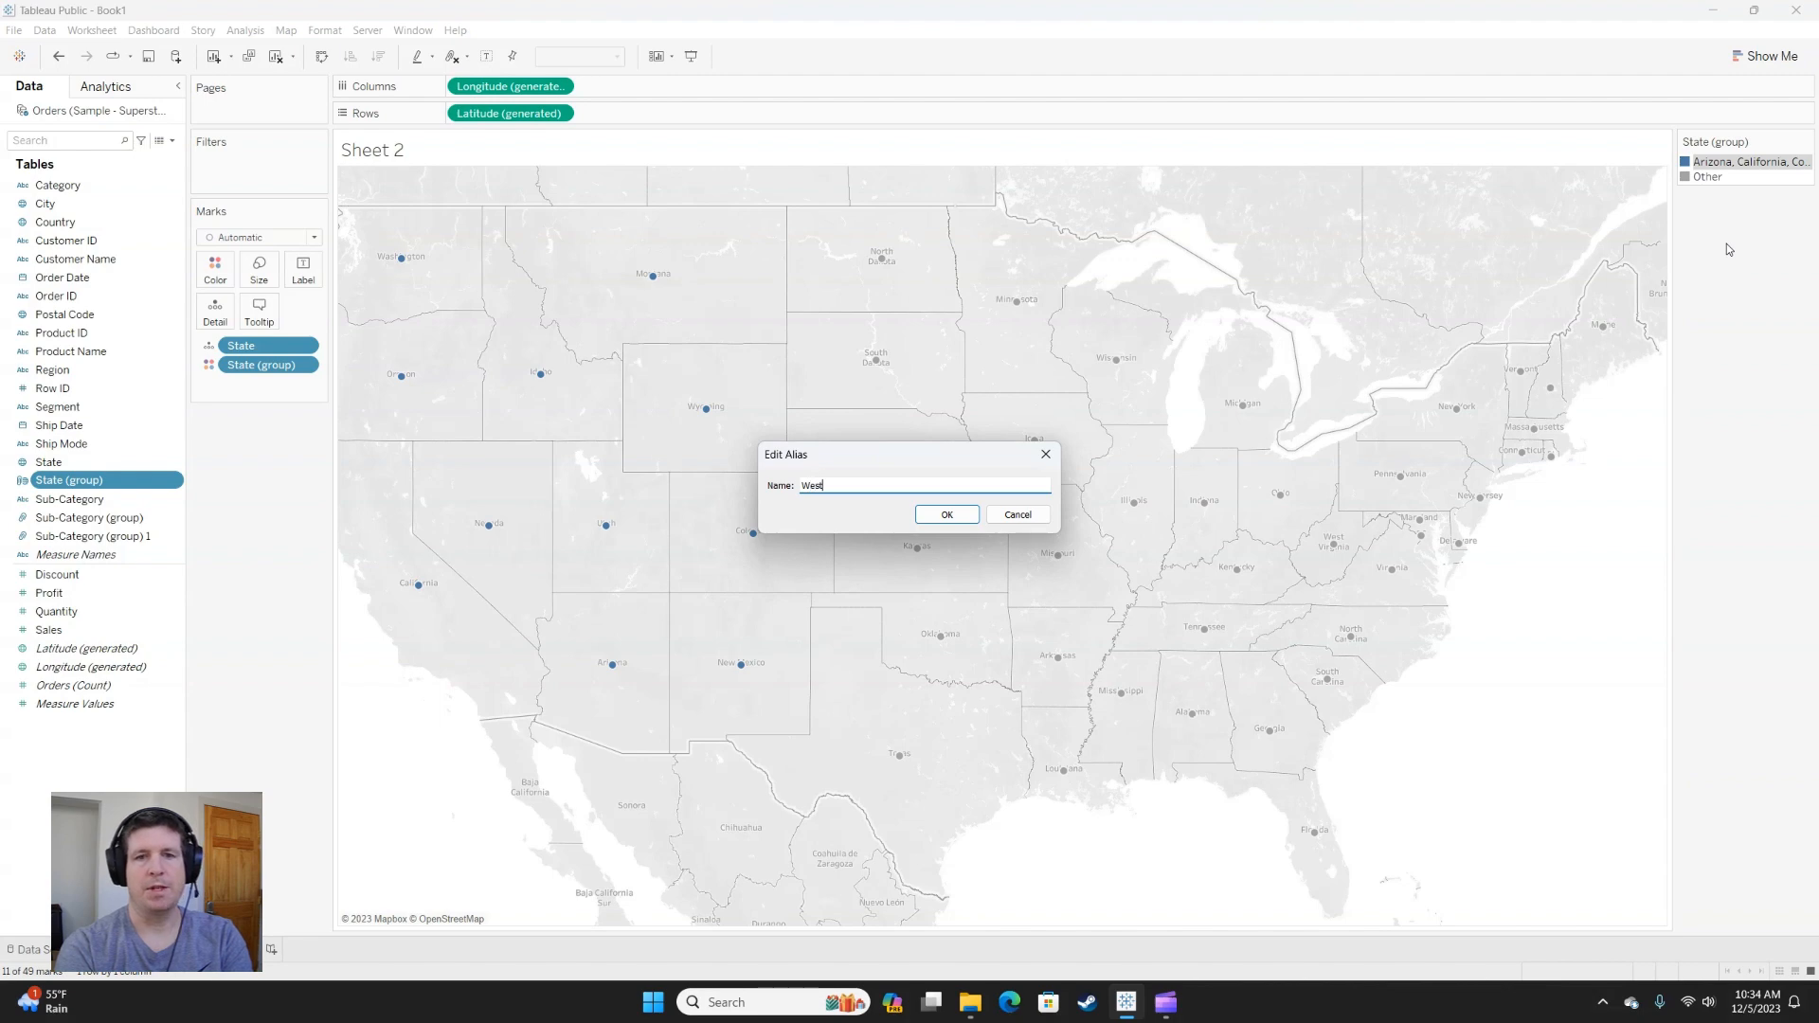
click(959, 516)
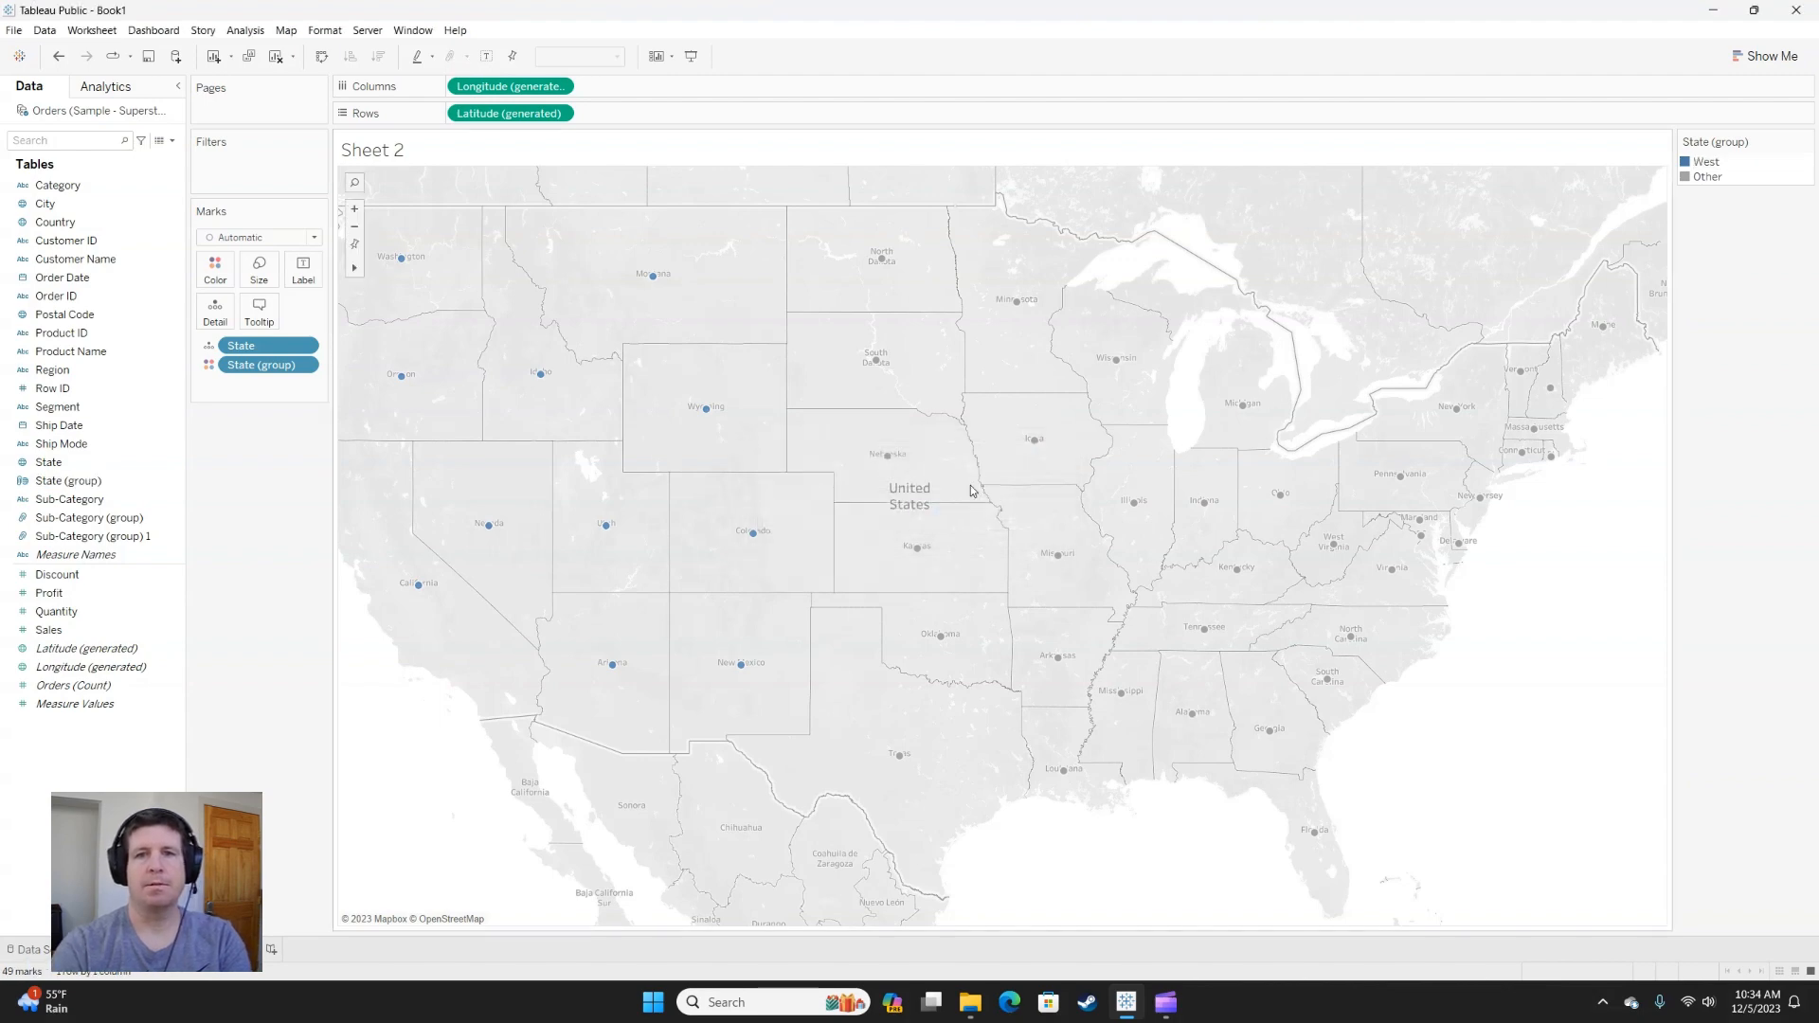
Group the states from the Dakotas and Texas east to Michigan, Ohio, West Virginia and Alabama, and give the group the alias Central.
mouse_move(850, 258)
mouse_down()
mouse_move(1016, 223)
mouse_move(1260, 284)
mouse_move(1343, 453)
mouse_move(1345, 523)
mouse_move(1298, 680)
mouse_move(1097, 842)
mouse_move(849, 853)
mouse_up()
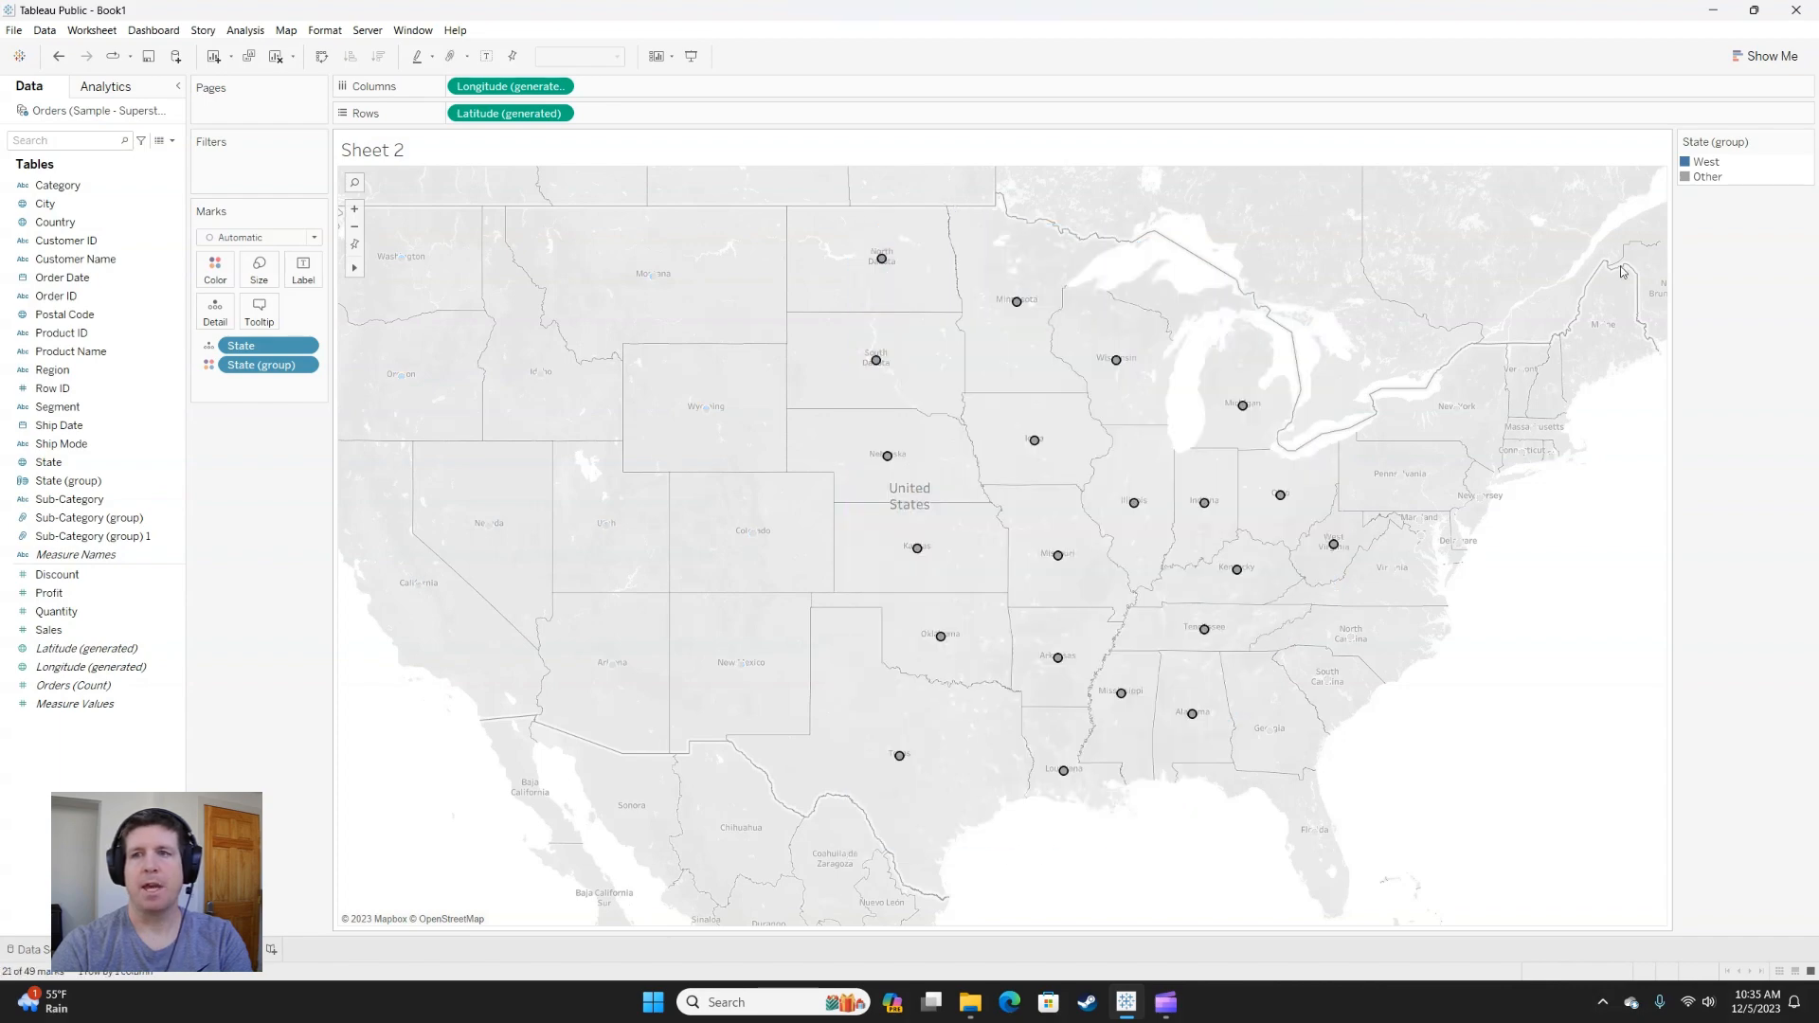
mouse_move(1034, 441)
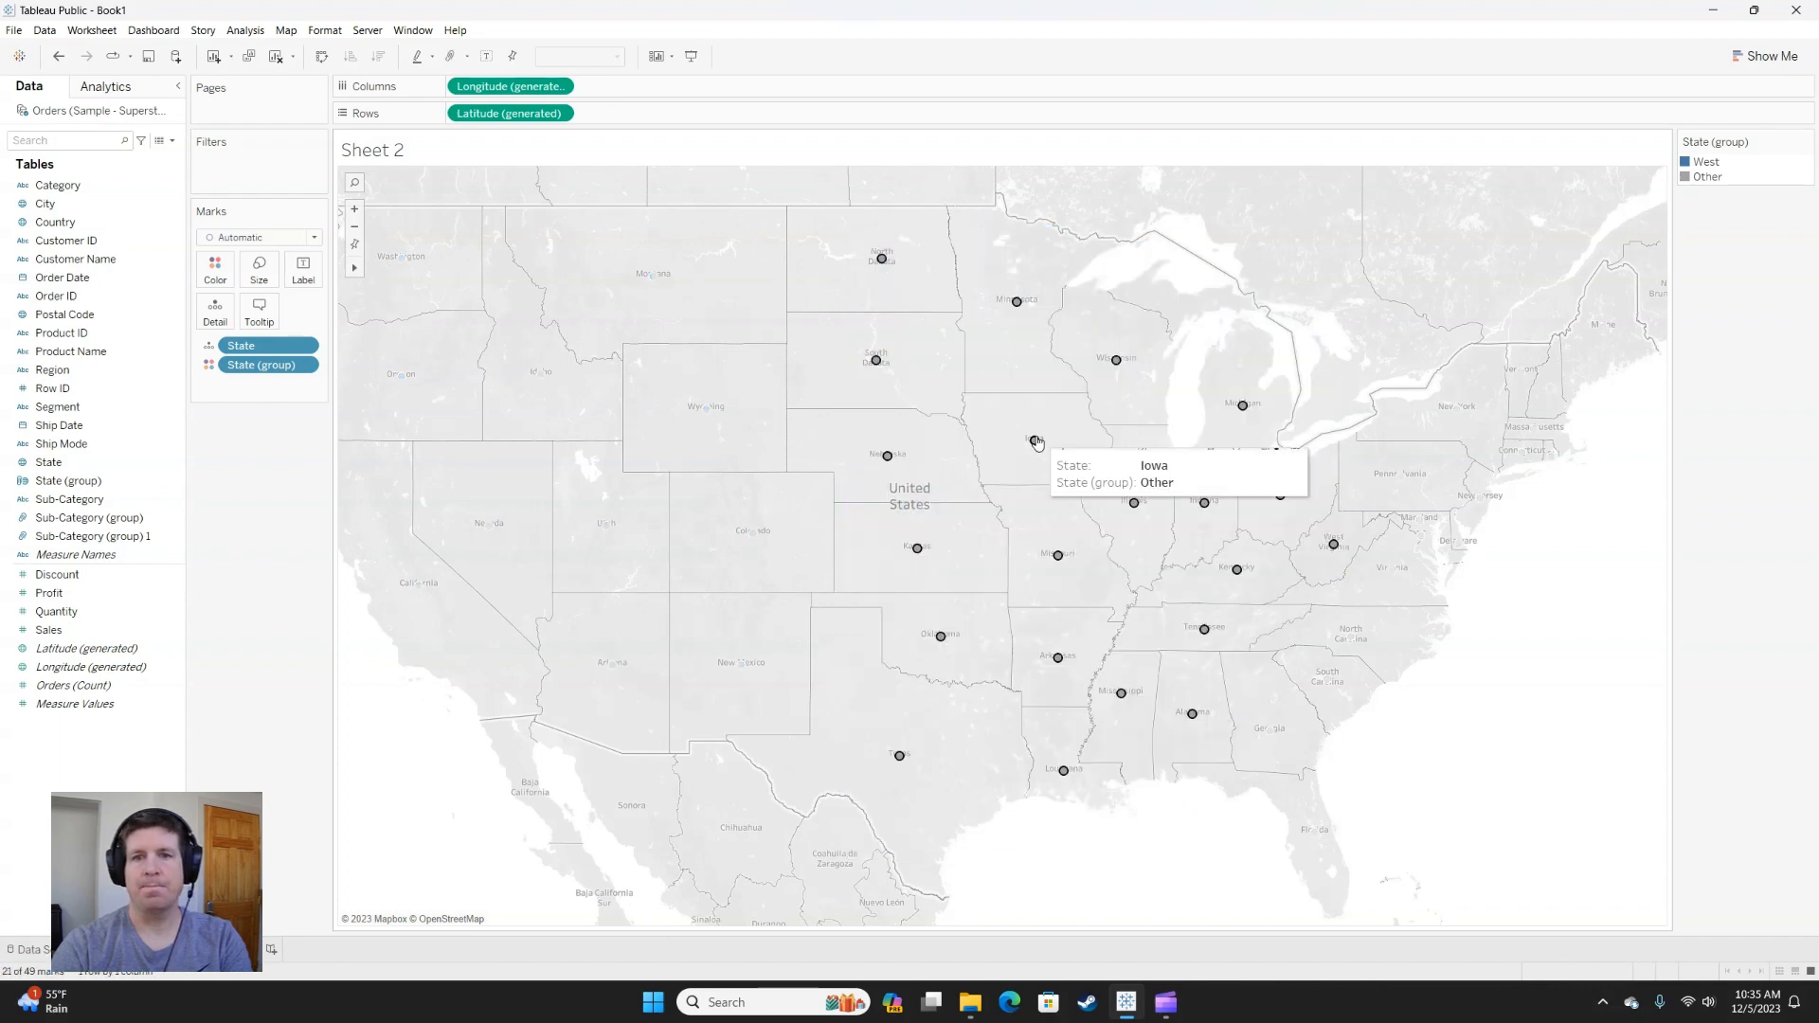
click(1208, 420)
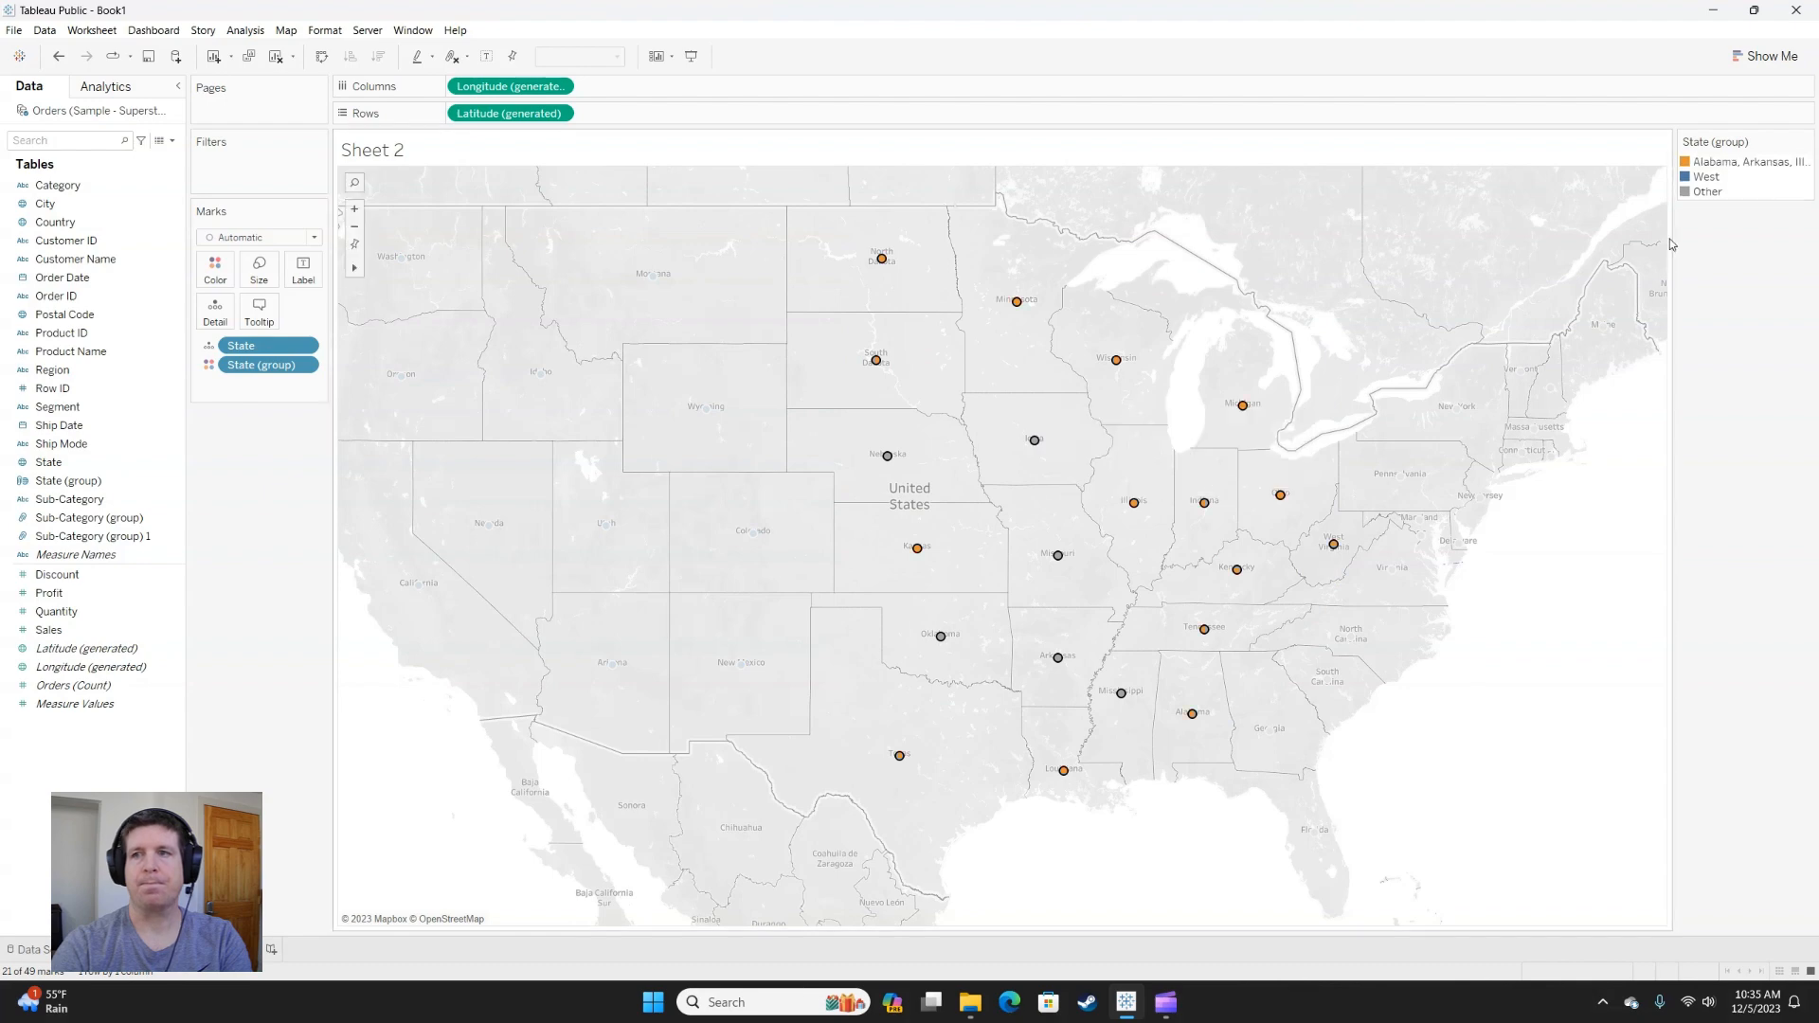
right_click(1726, 163)
click(1721, 251)
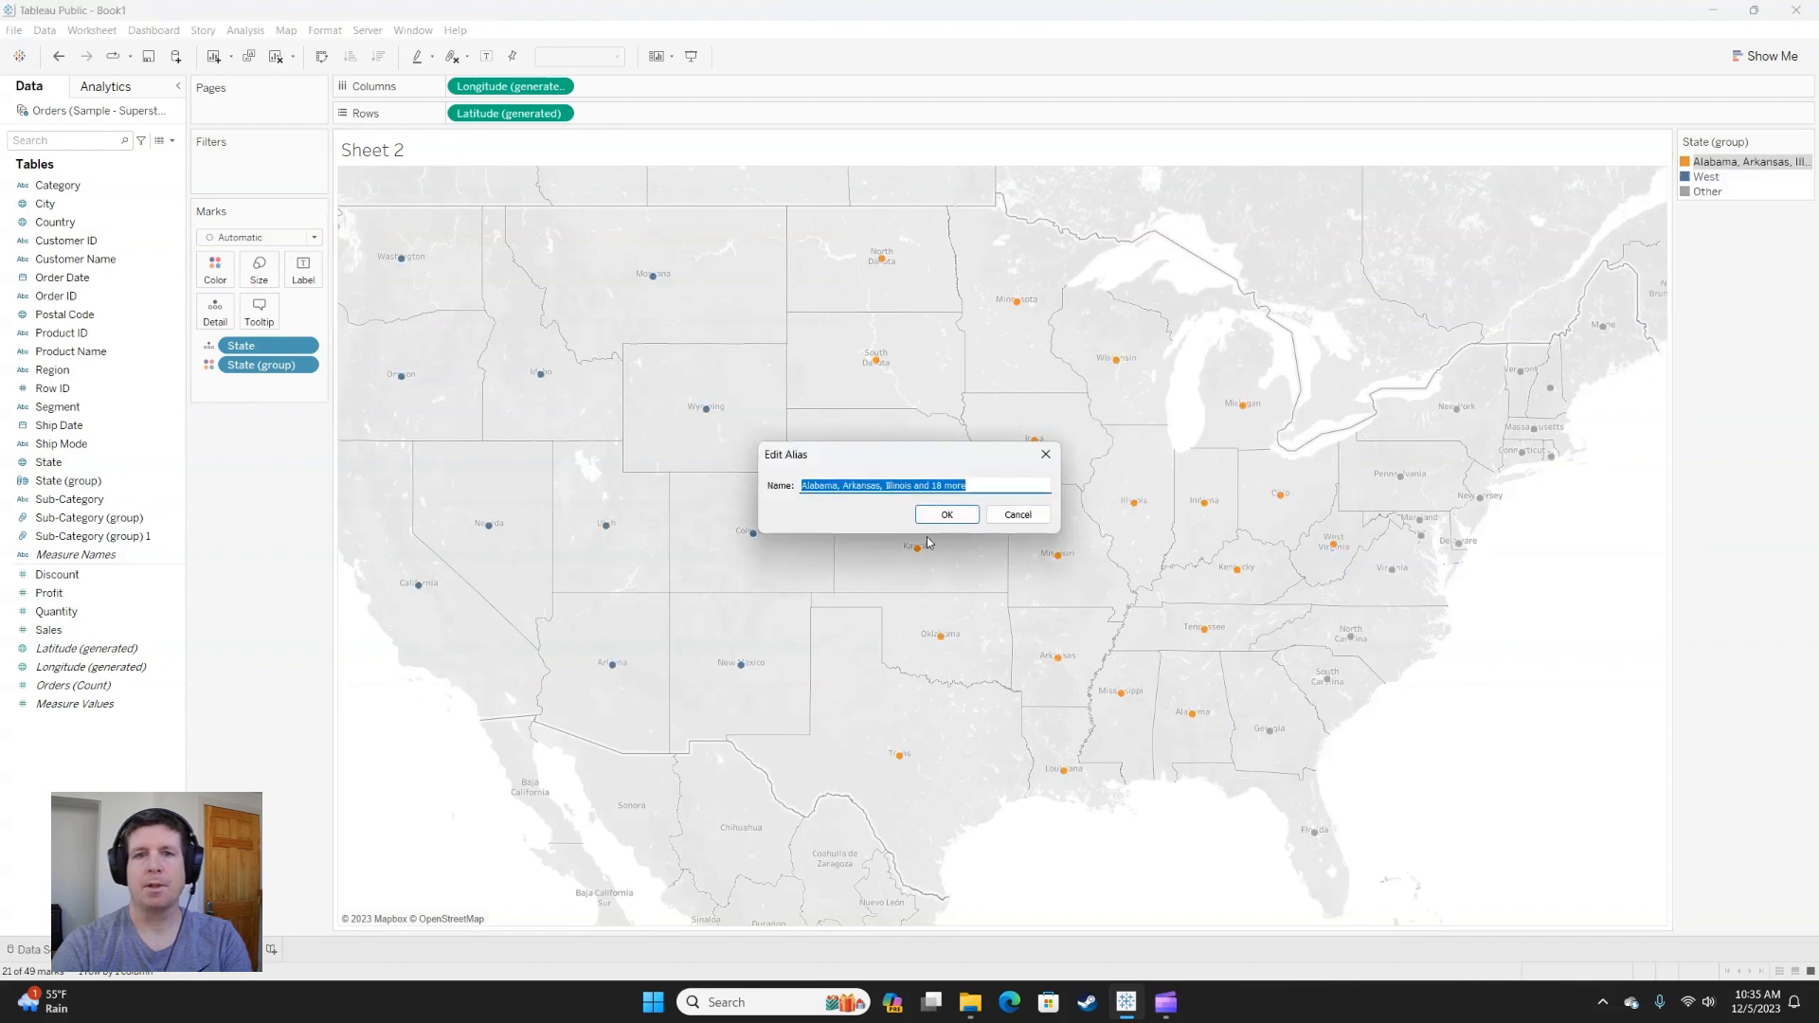
text(Central)
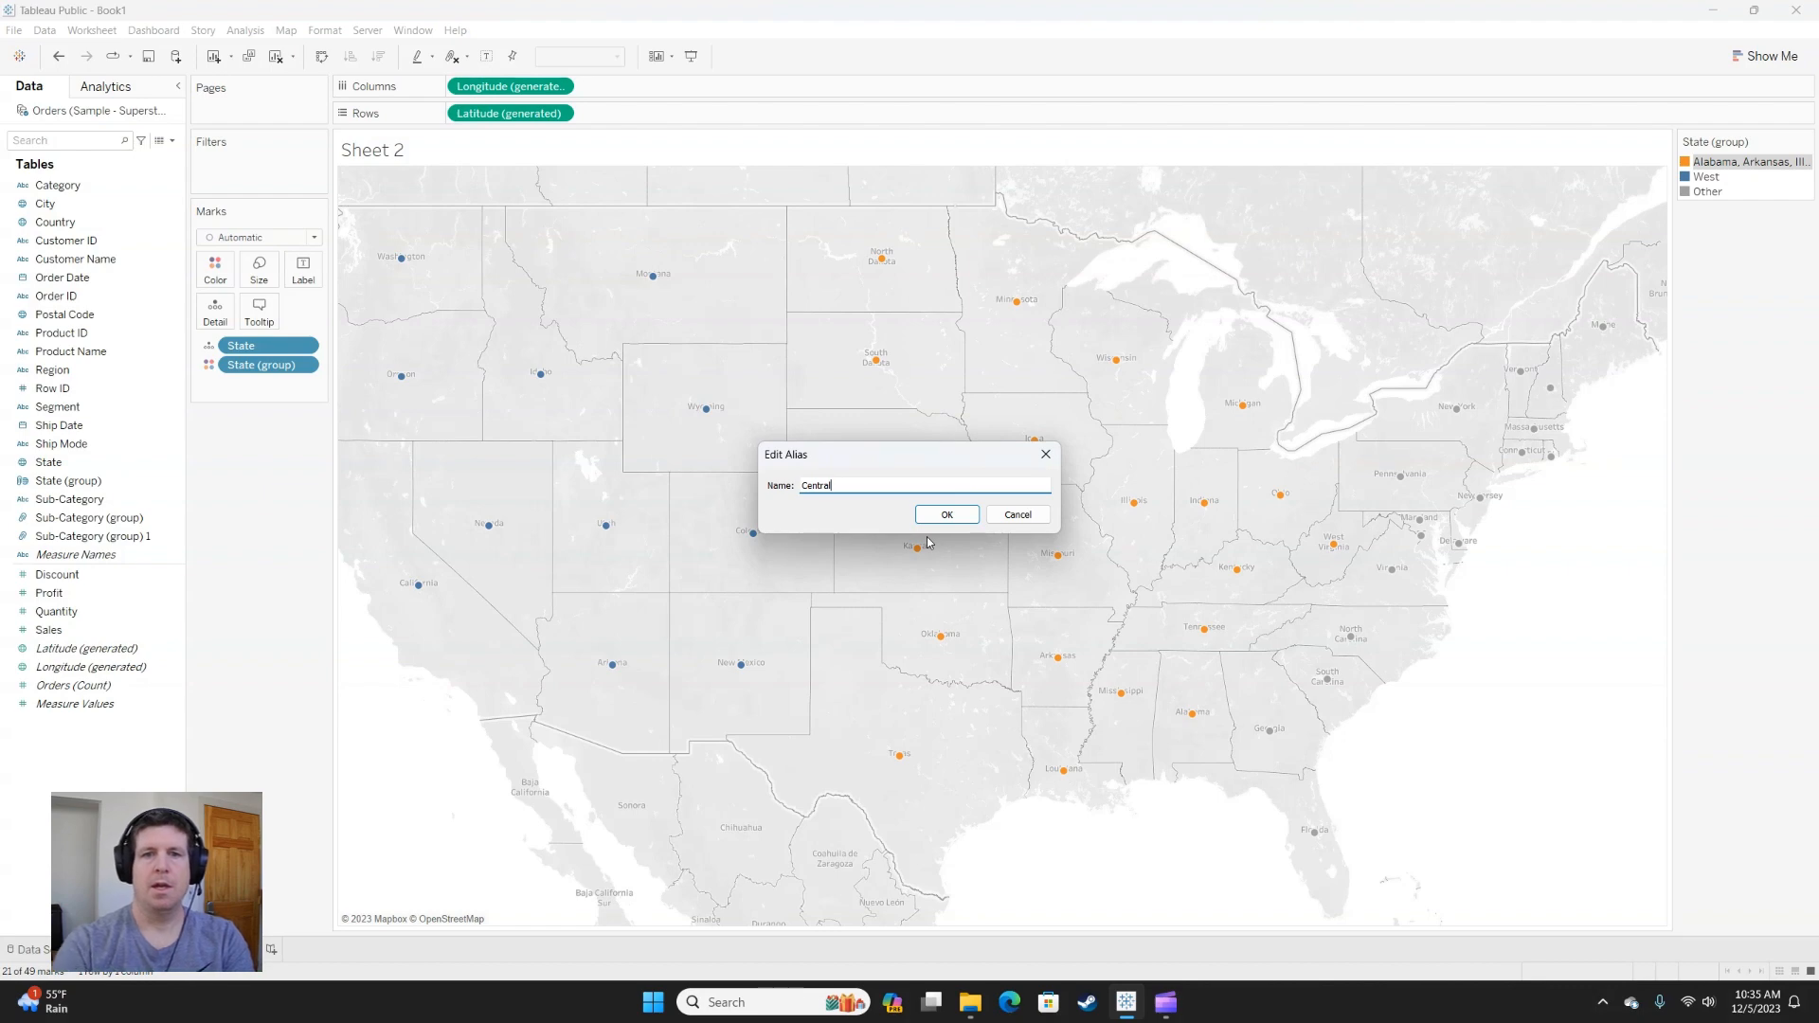
click(962, 519)
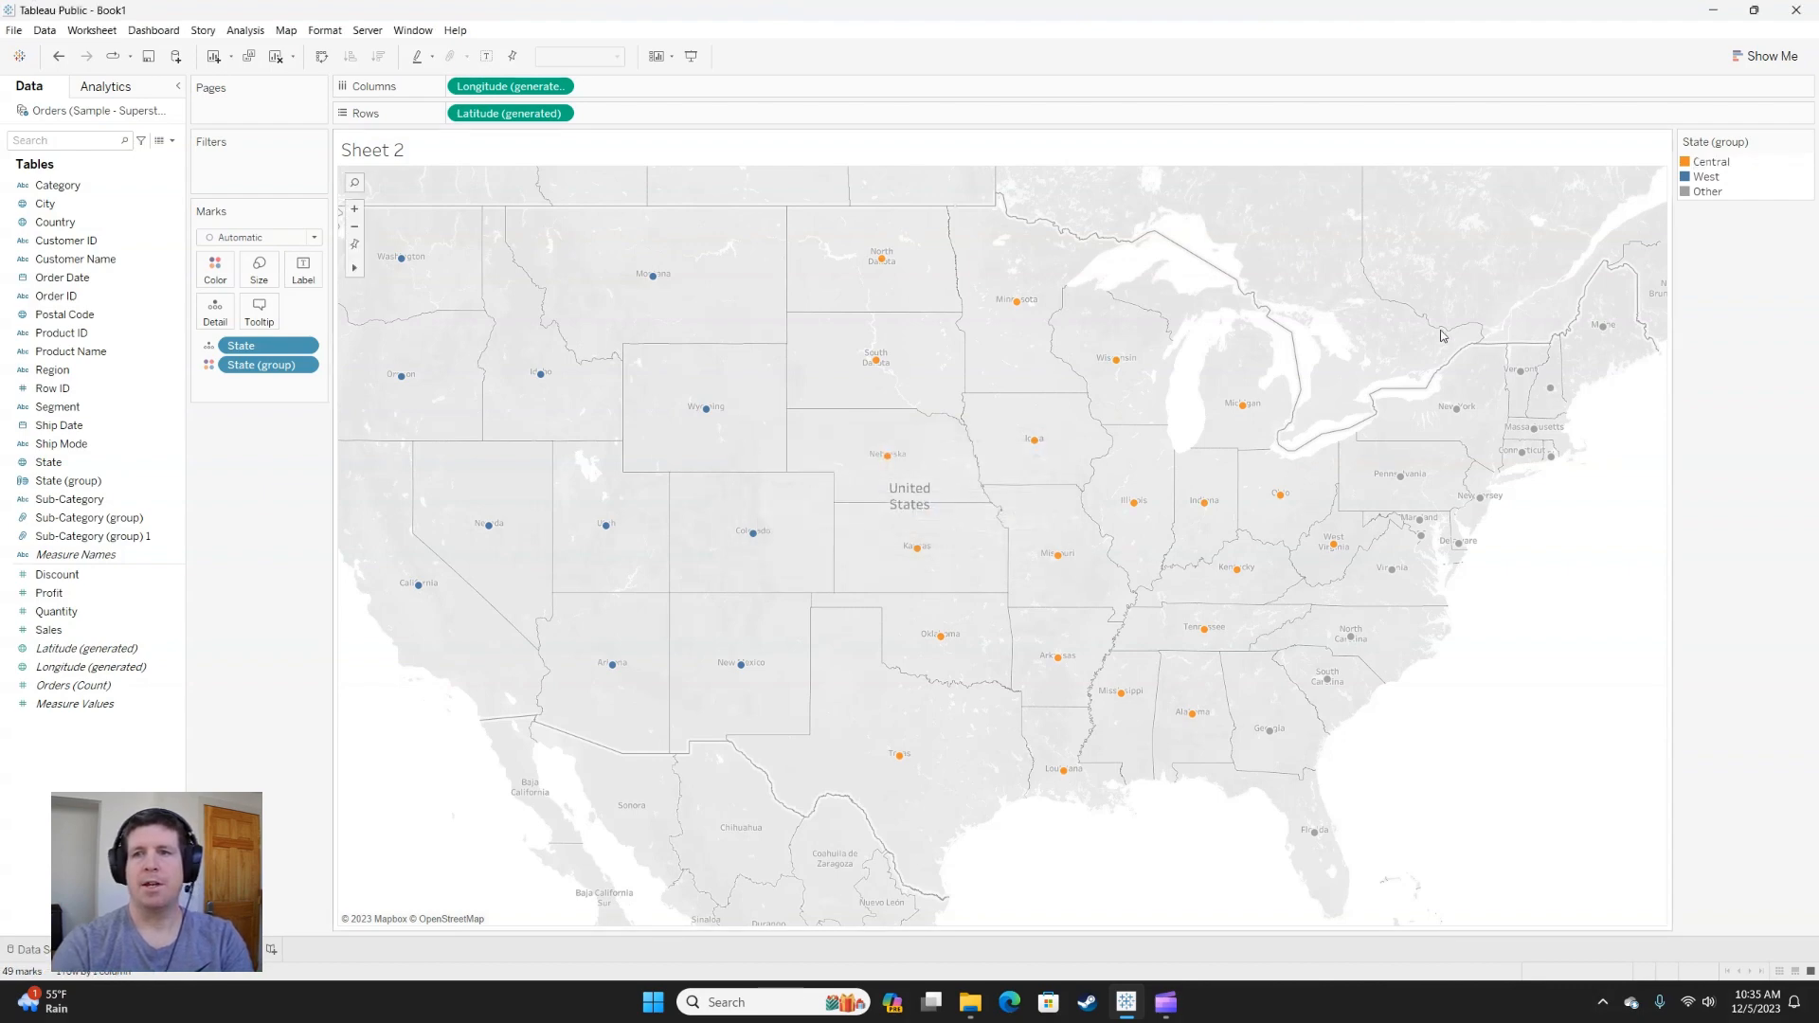
Group the remaining eastern states, from Maine down to Florida, and give the group the alias East.
mouse_move(1408, 349)
mouse_down()
mouse_move(1513, 290)
mouse_move(1636, 409)
mouse_move(1470, 846)
mouse_move(1293, 920)
mouse_move(1198, 883)
mouse_move(1217, 787)
mouse_move(1378, 513)
mouse_up()
mouse_move(1484, 502)
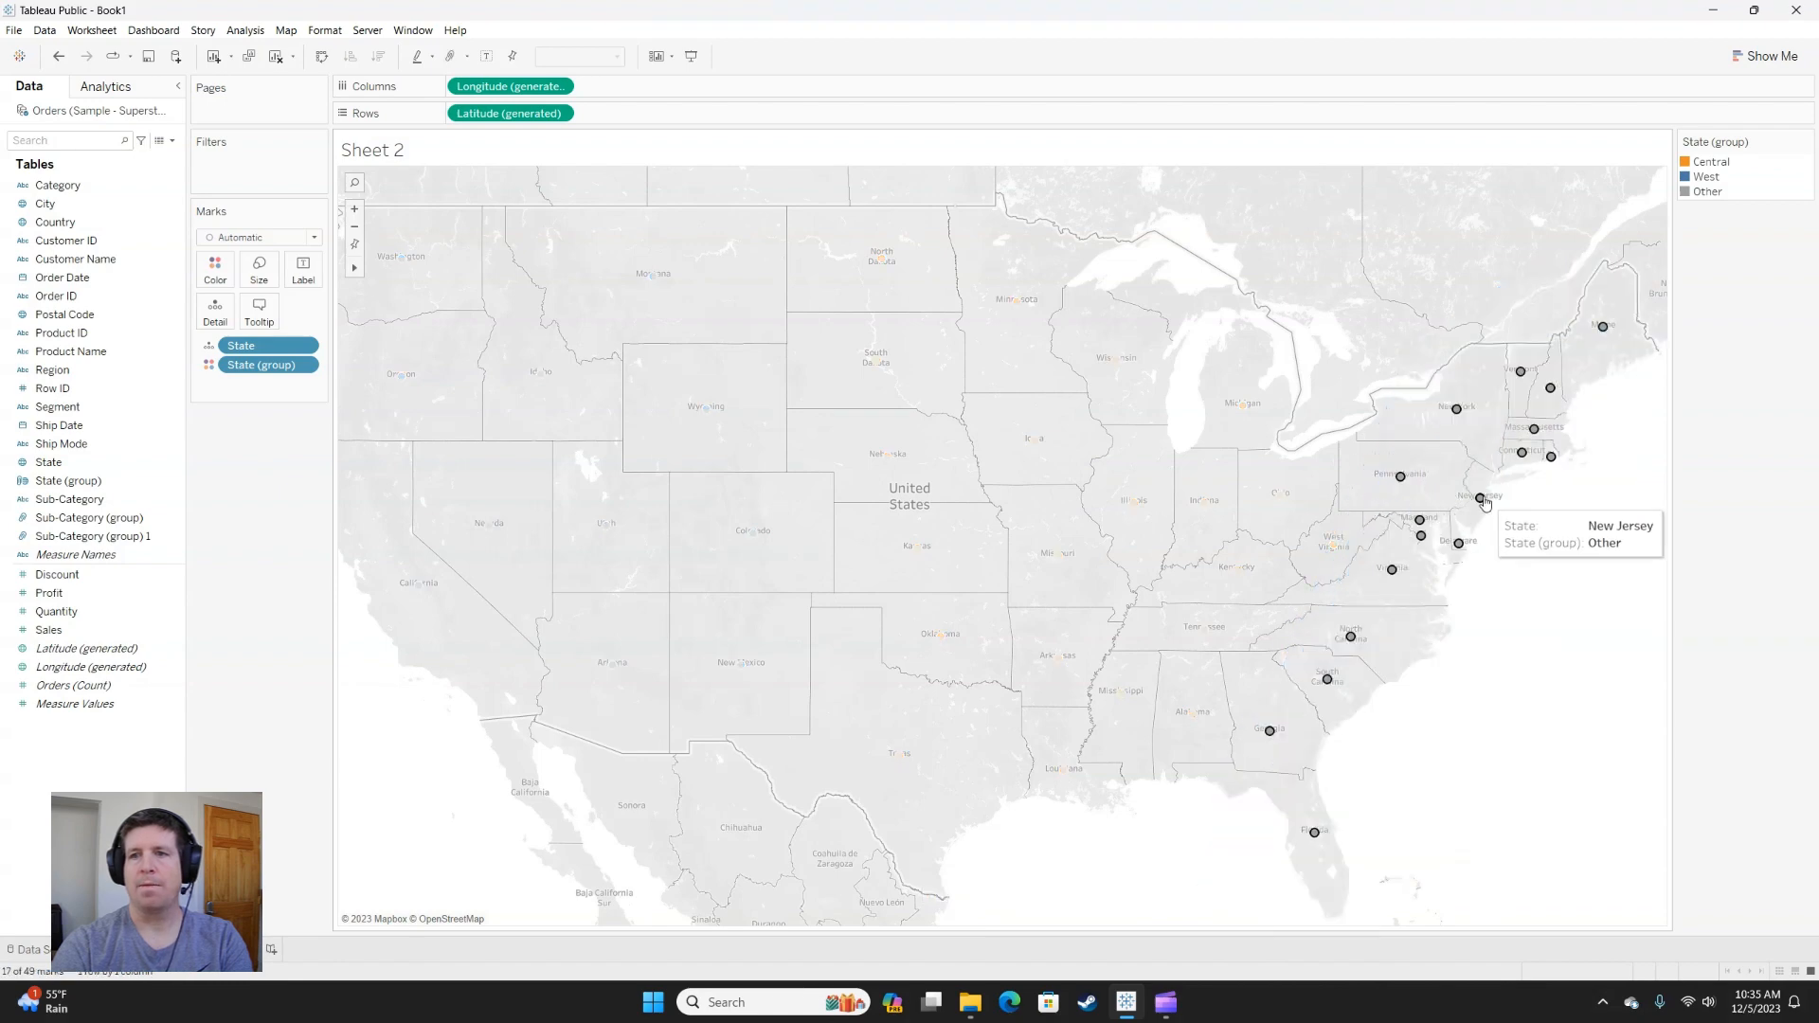
click(1645, 486)
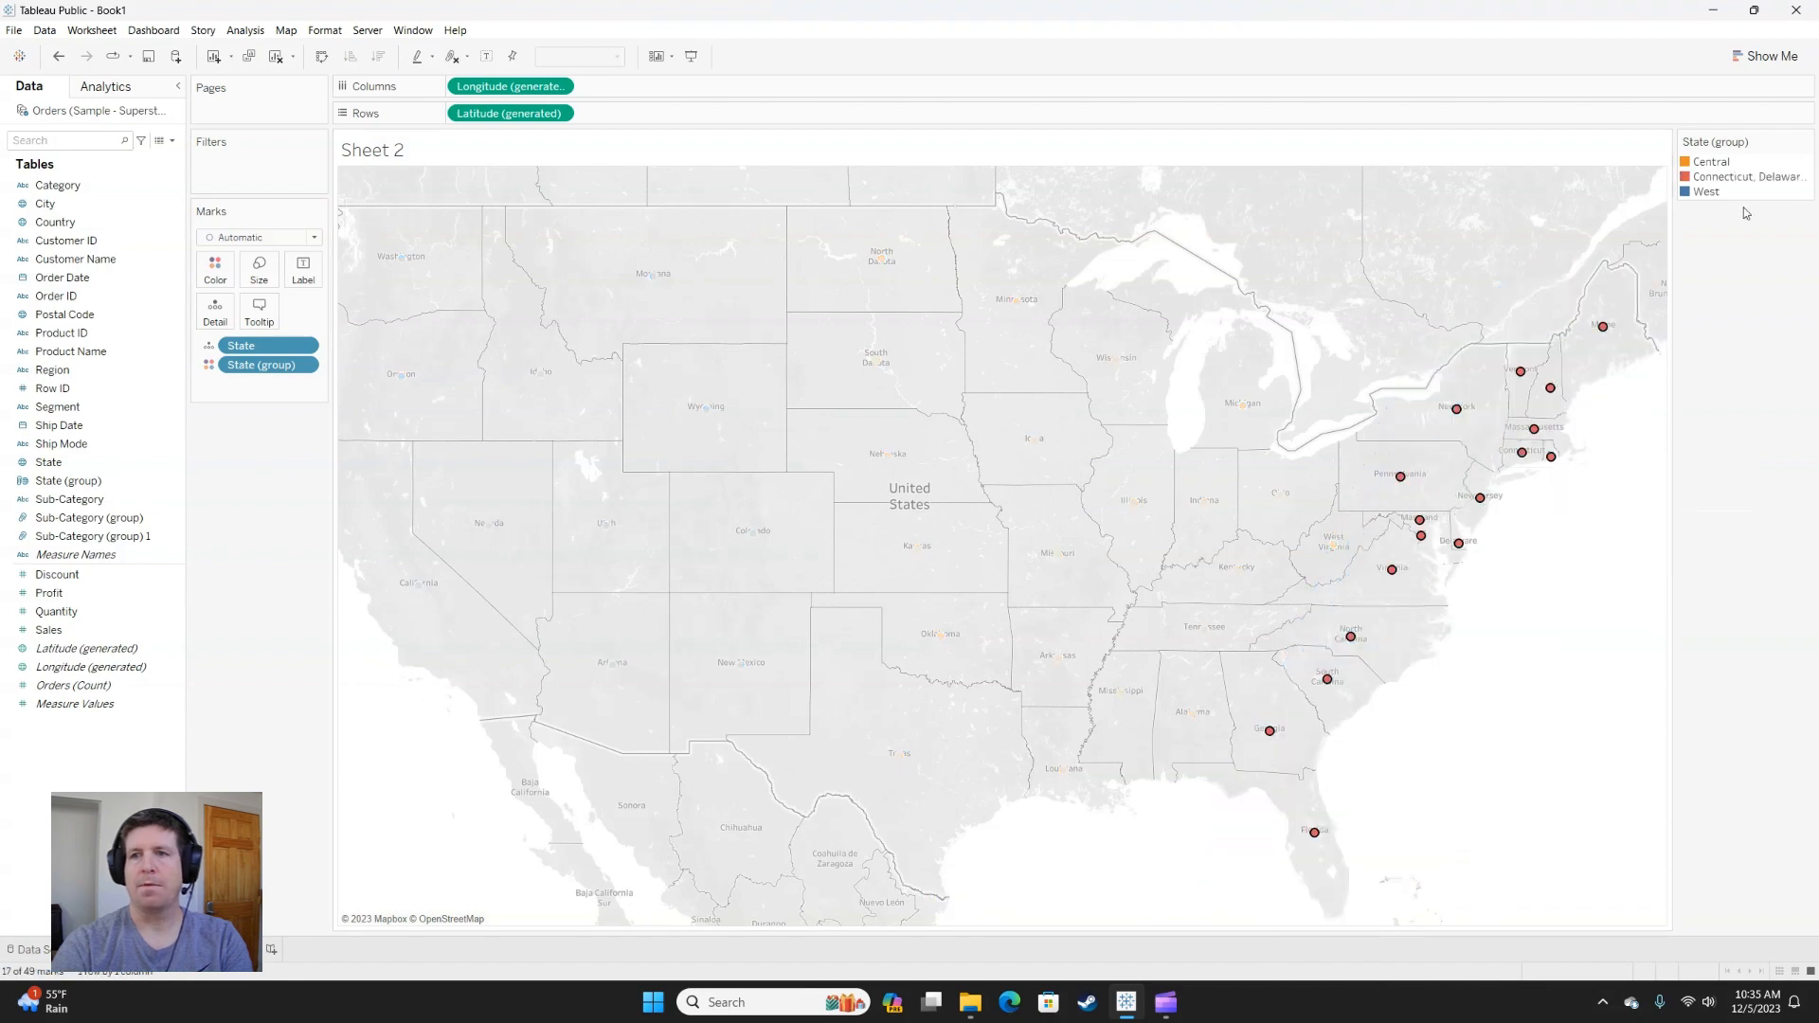
right_click(1728, 178)
click(1733, 265)
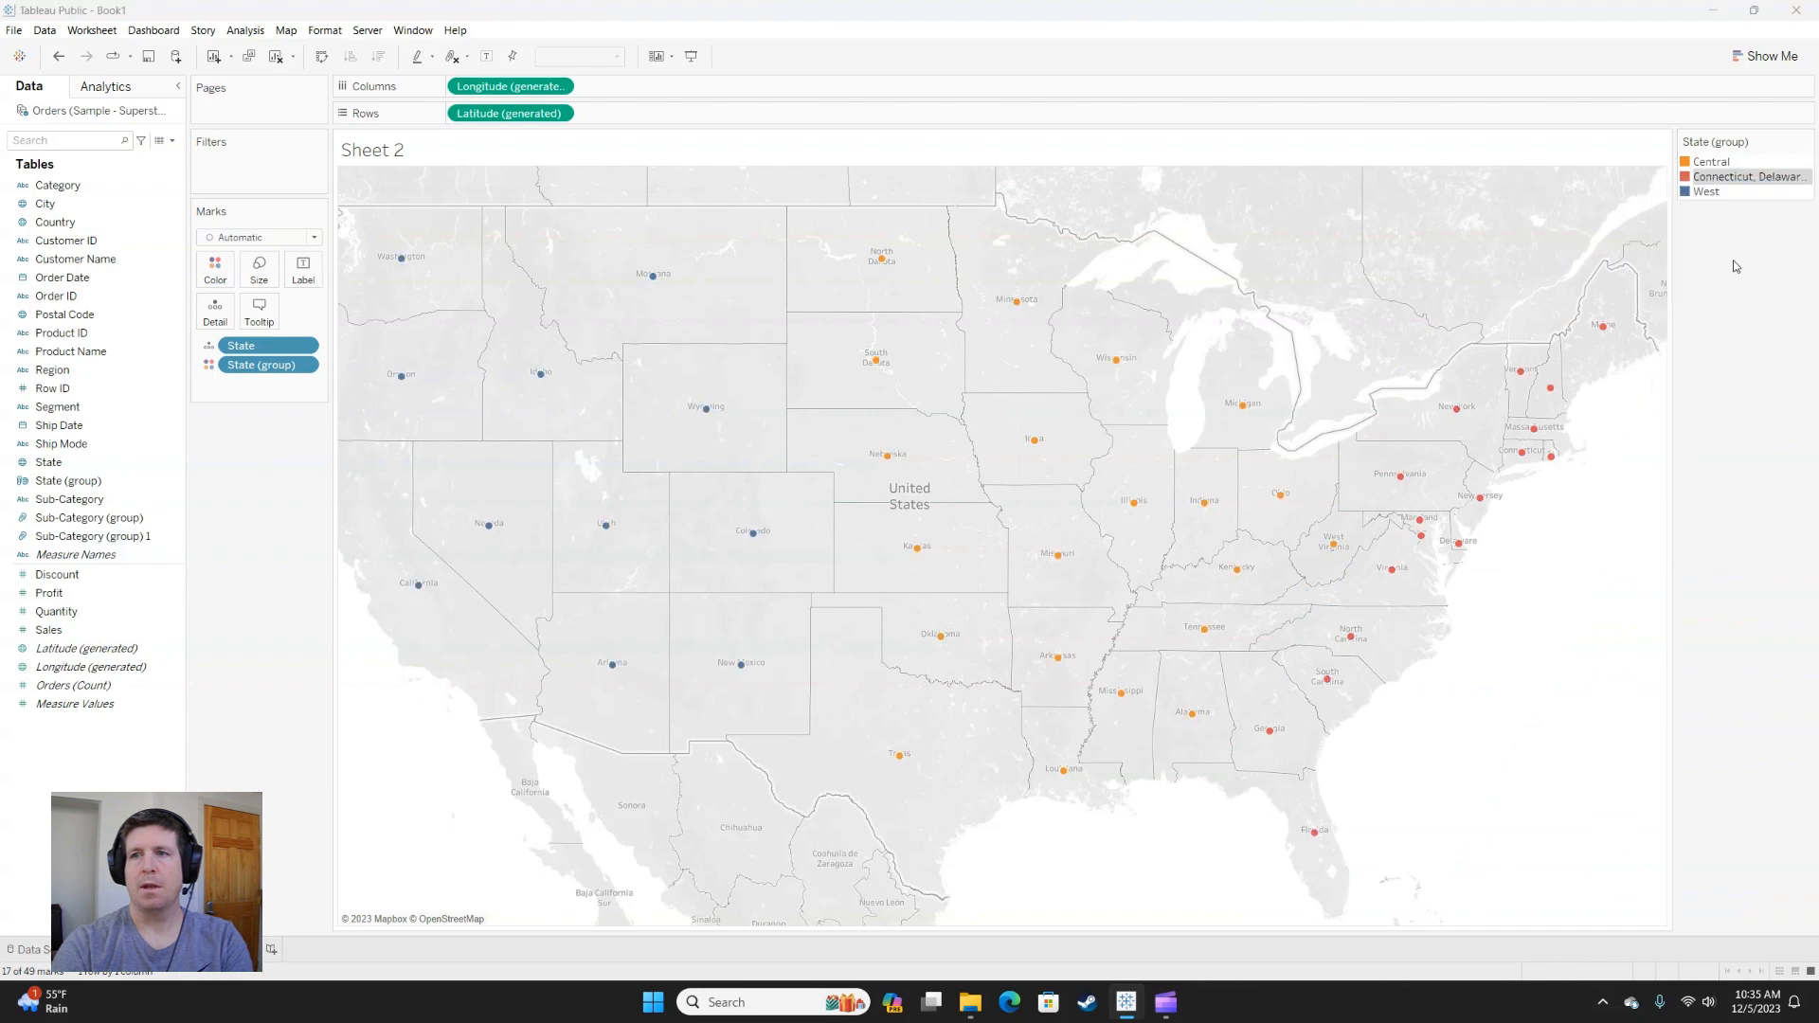
text(East)
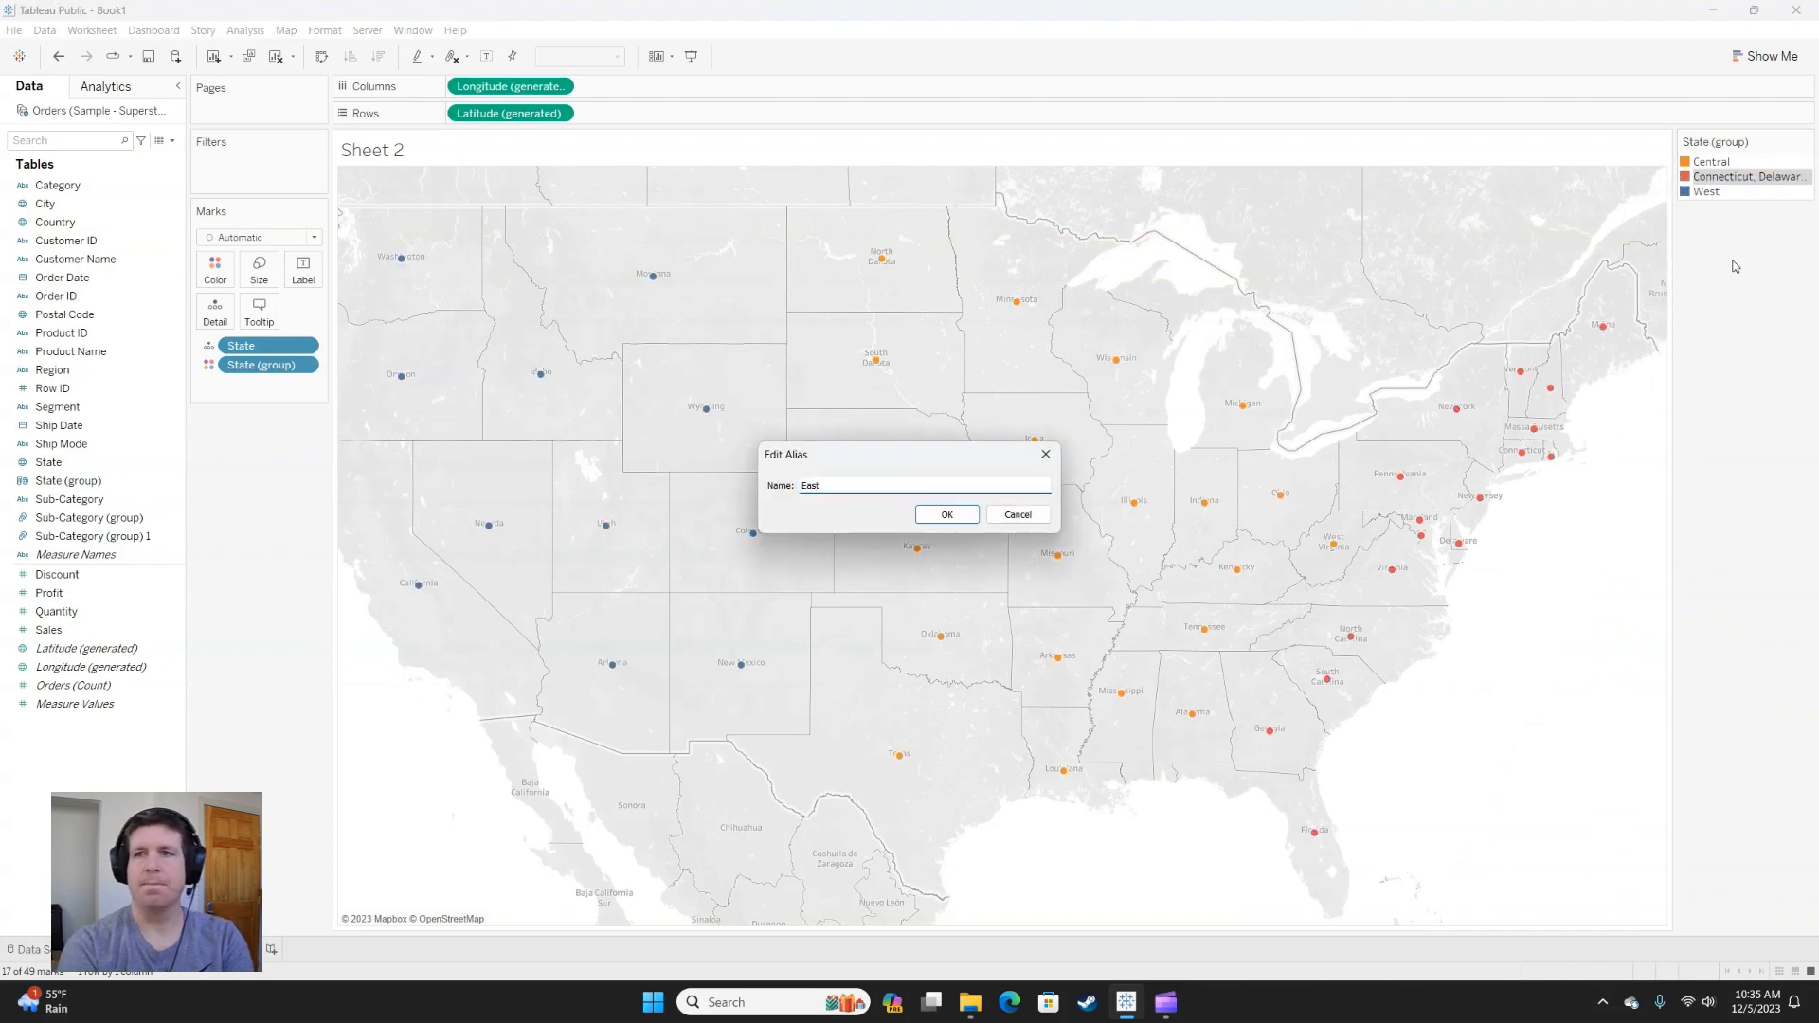
click(959, 514)
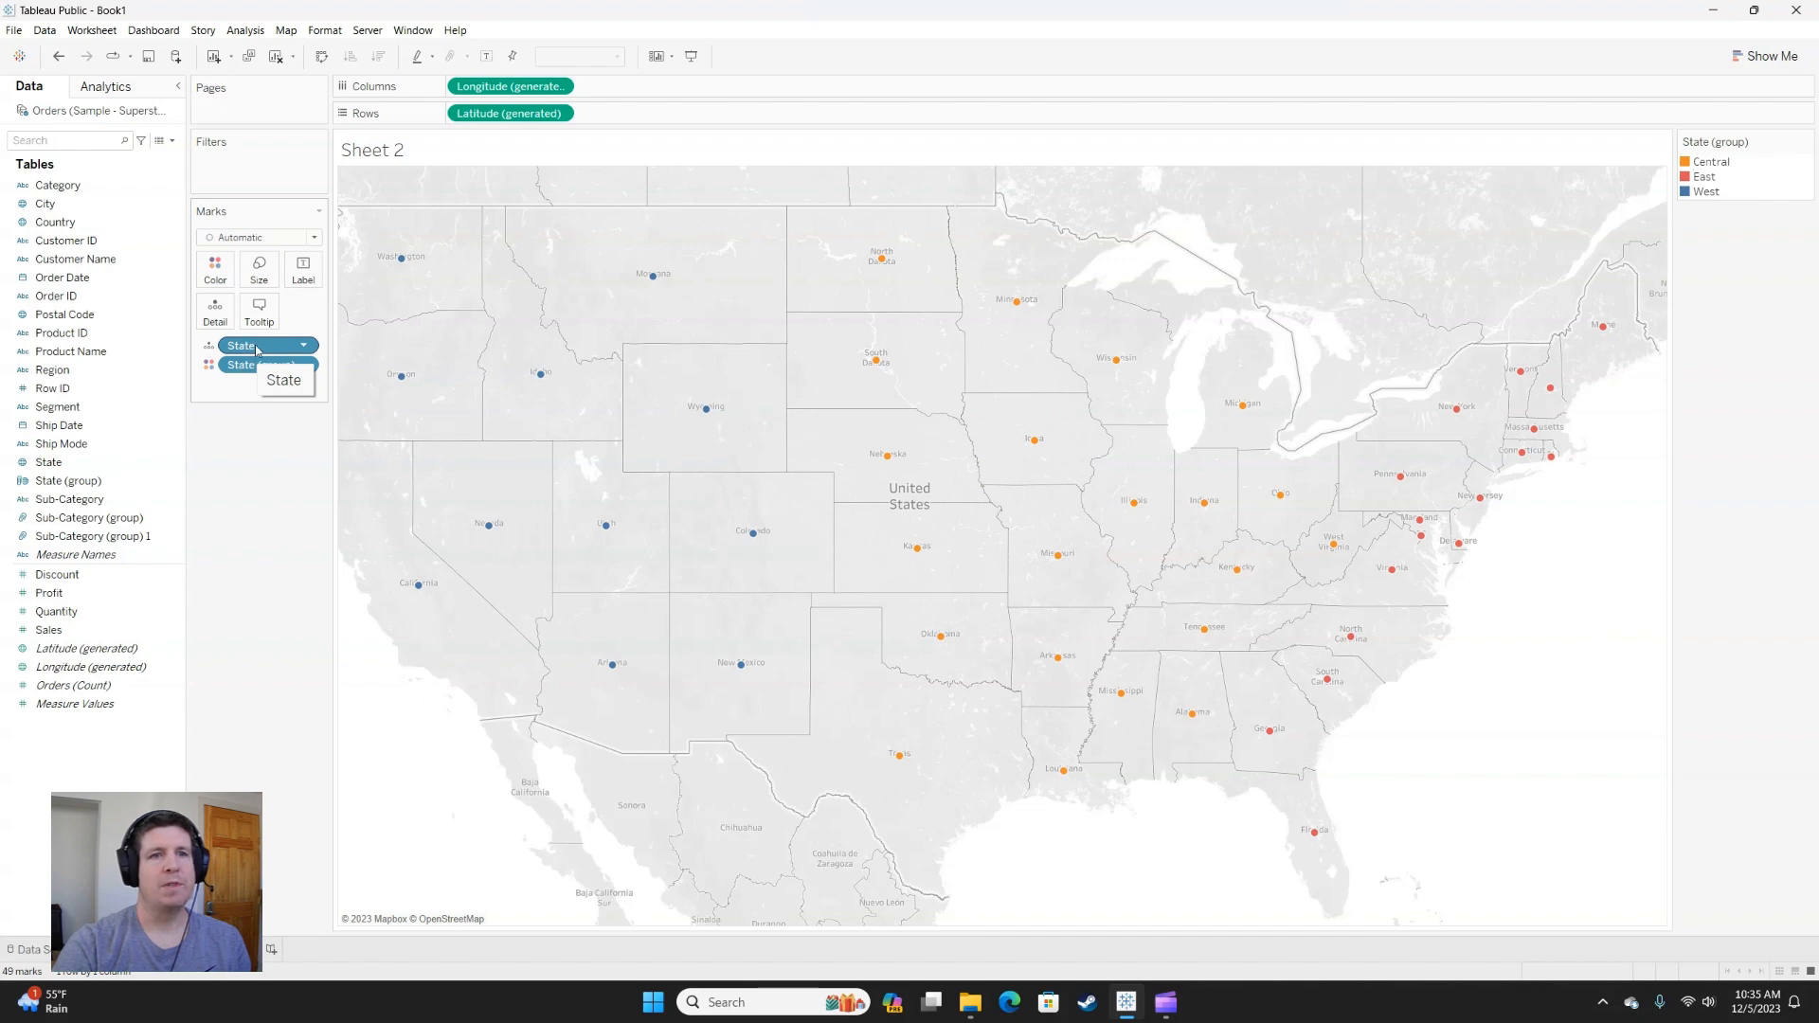
Remove State from the marks so only State (group) remains, and change the mark type to Map.
drag(256, 350, 278, 496)
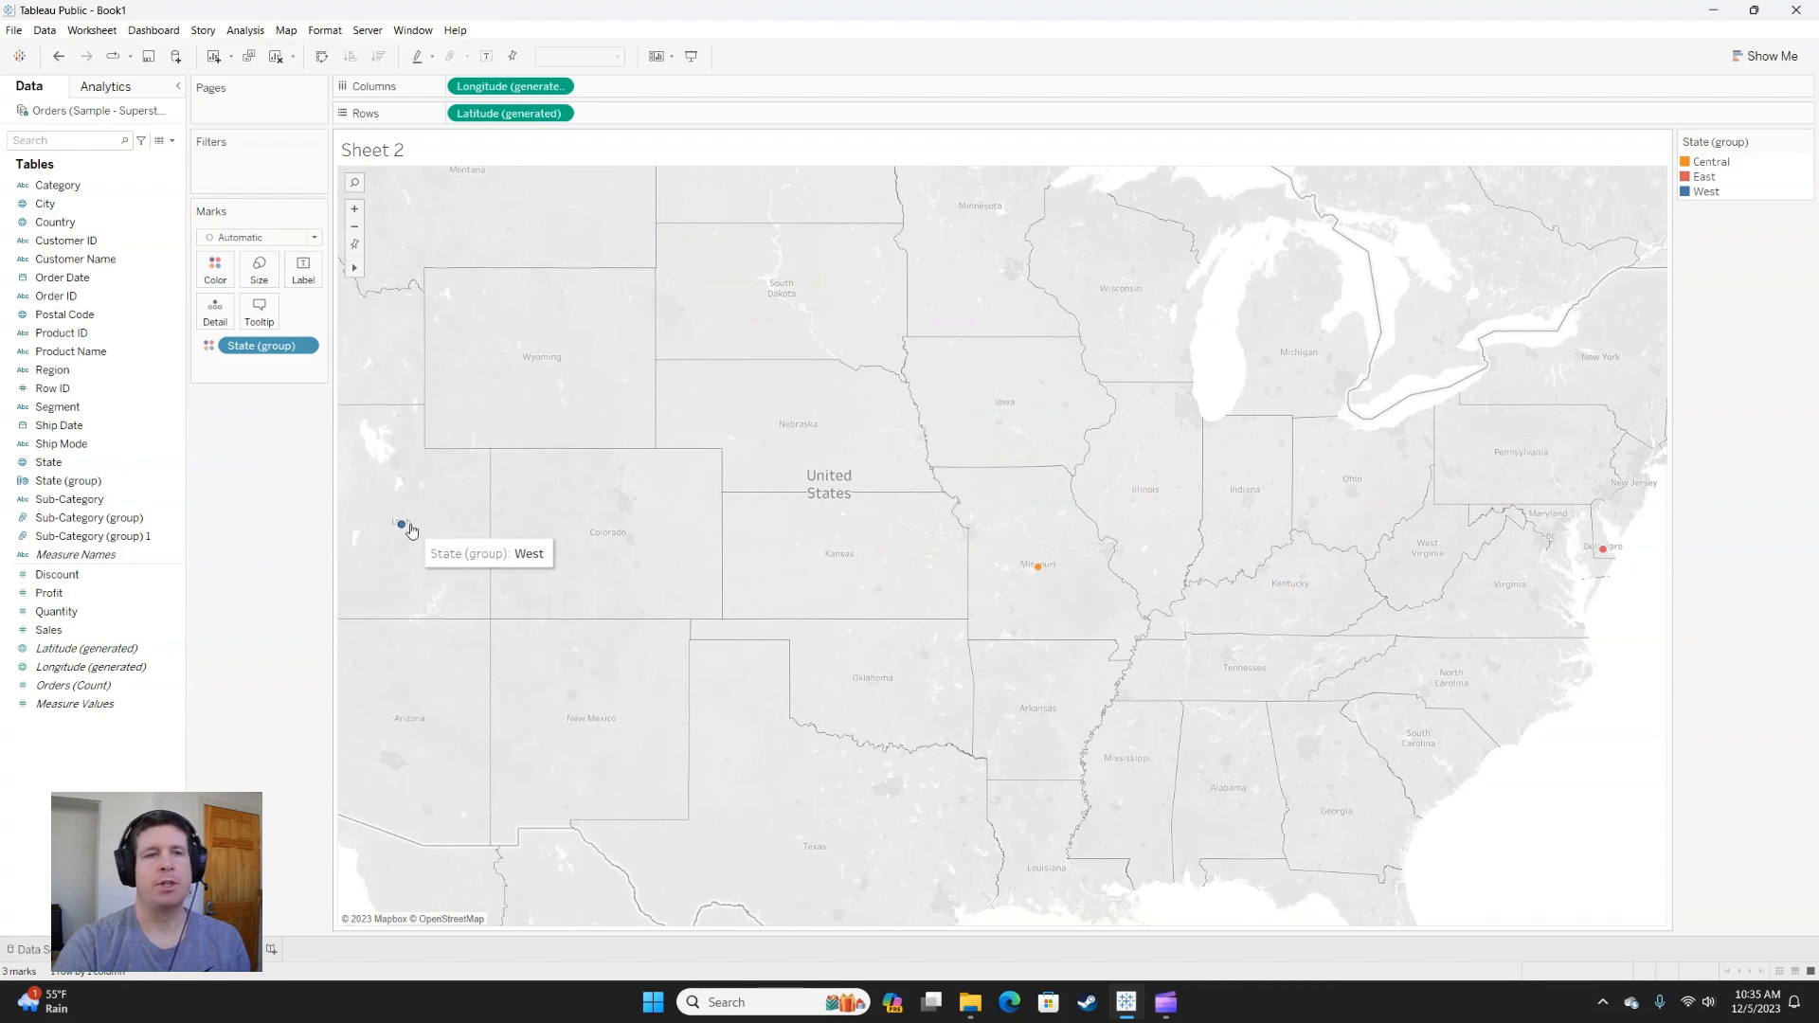
click(246, 239)
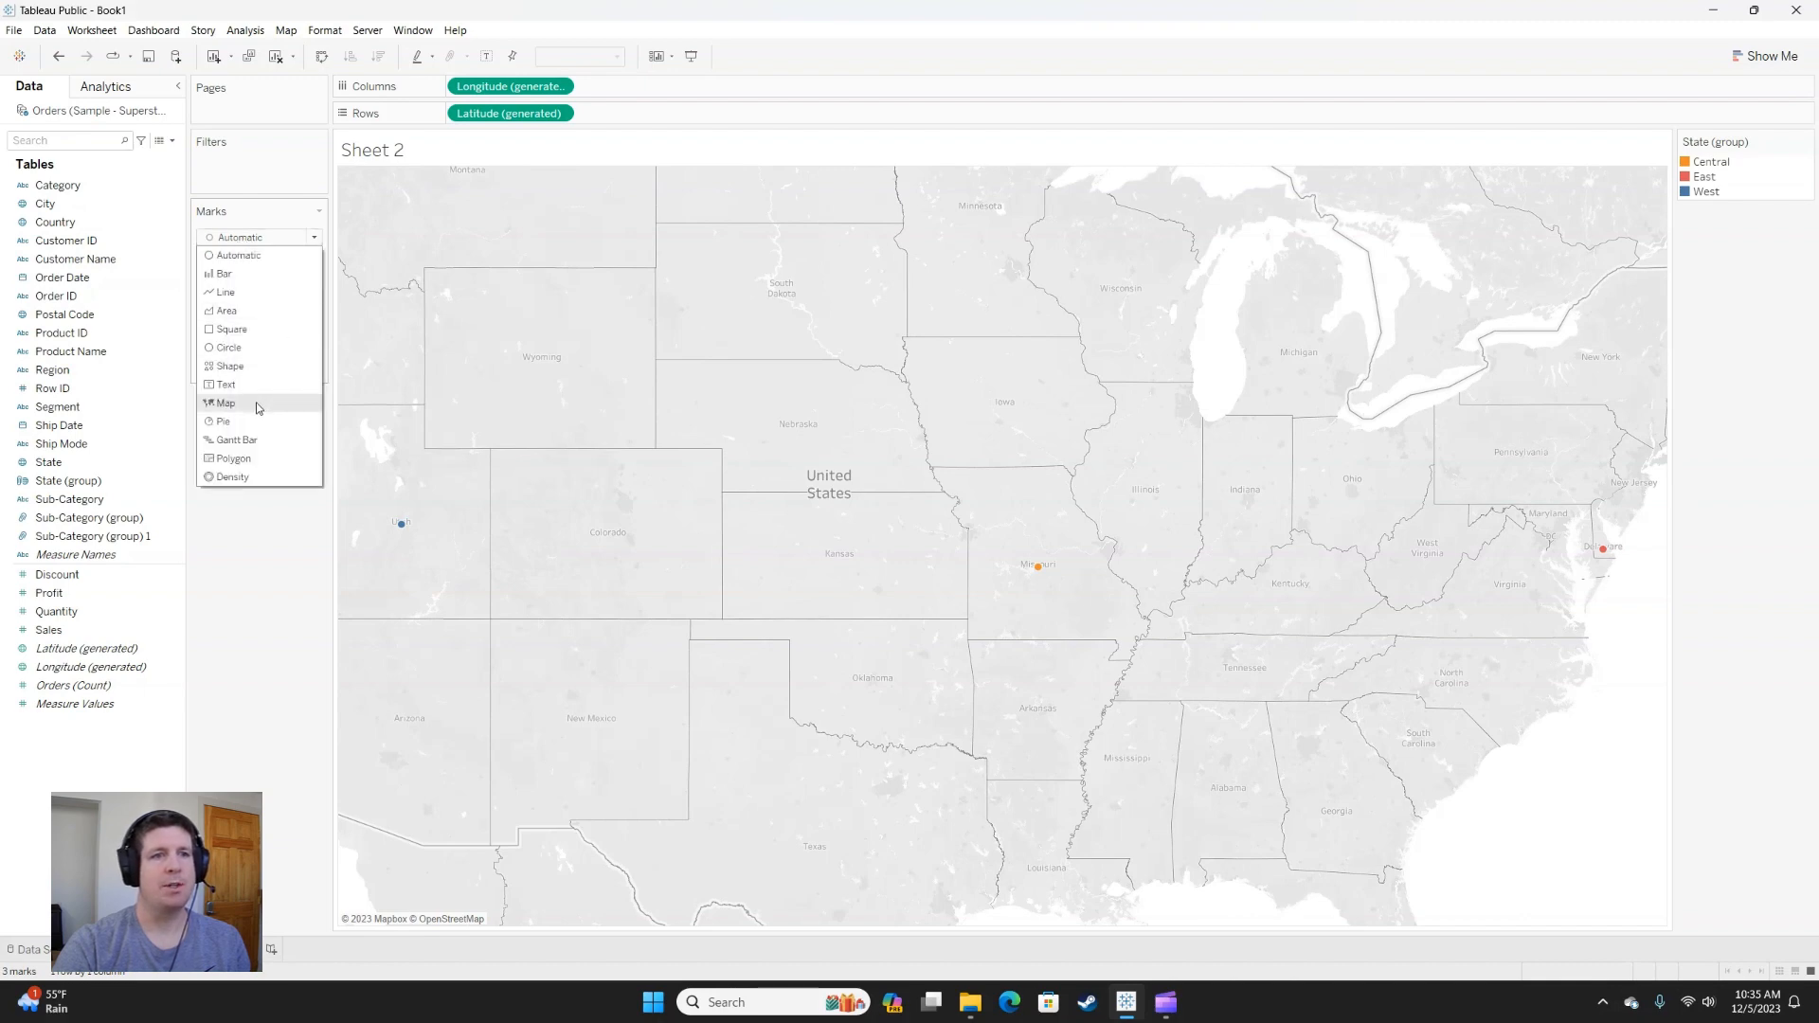
click(239, 405)
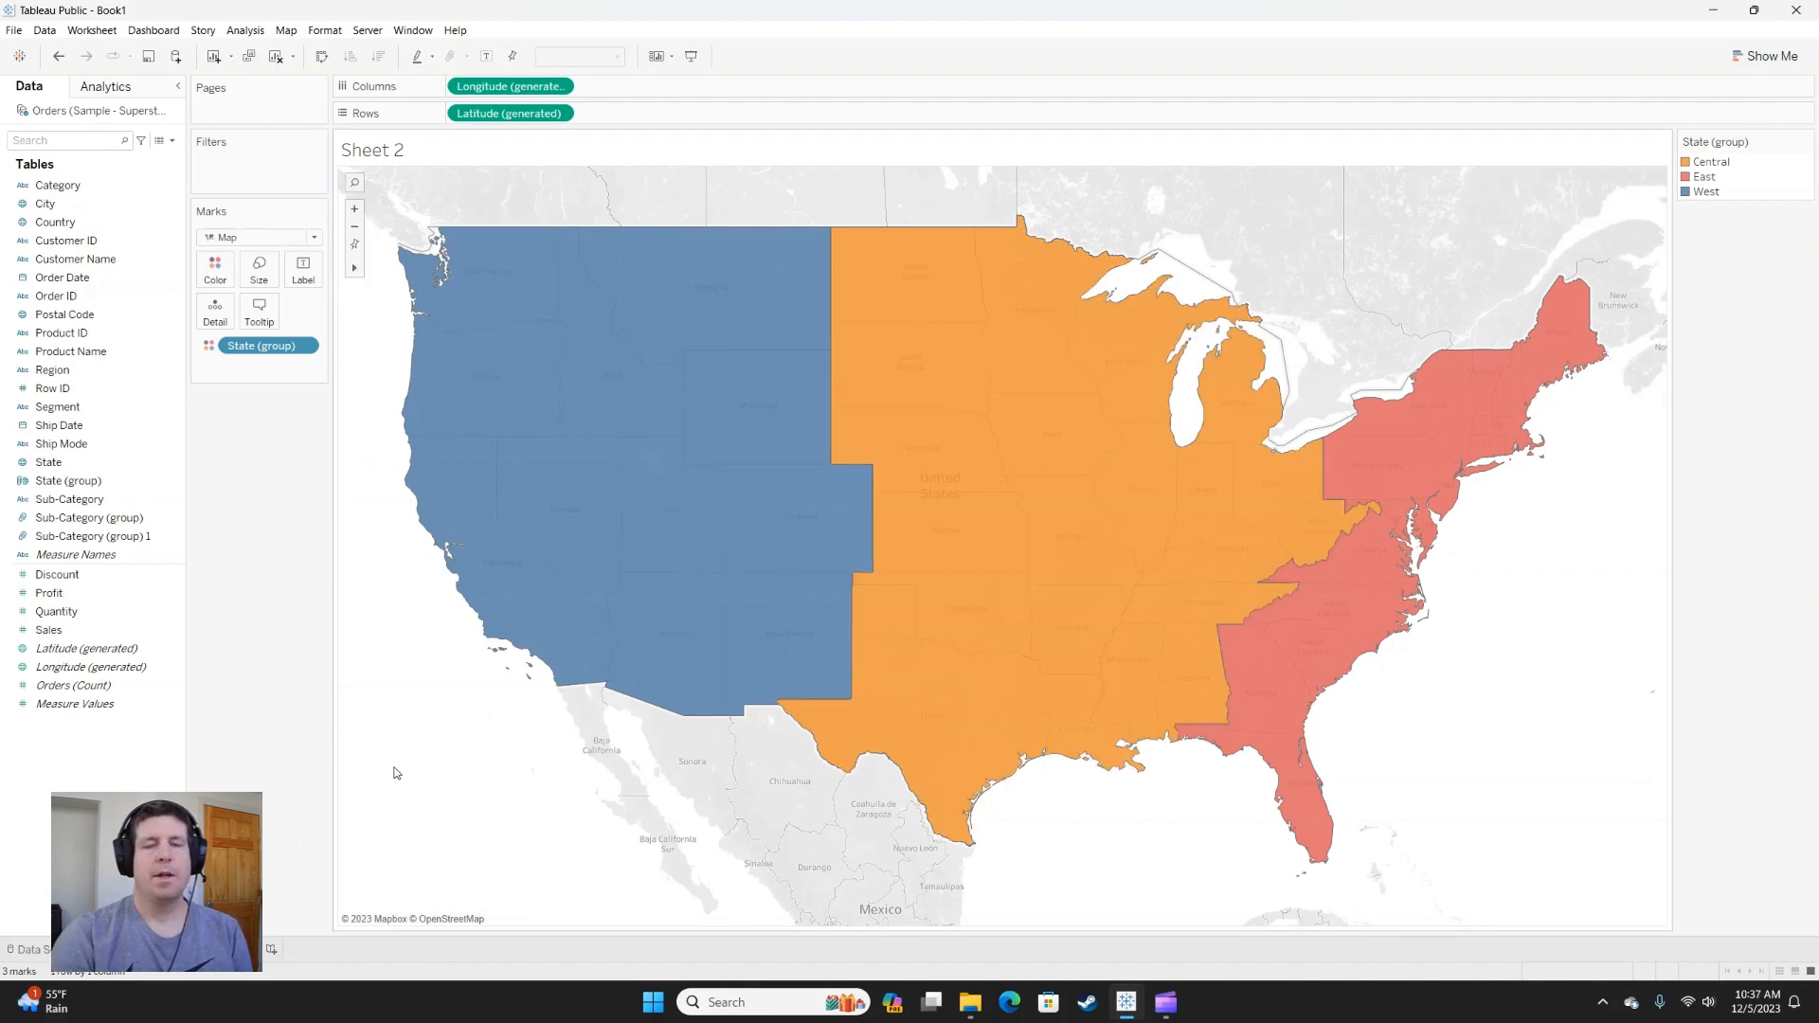
Create a new worksheet with a table of Sales and Profit by Customer ID, placing Sales before Profit.
click(271, 948)
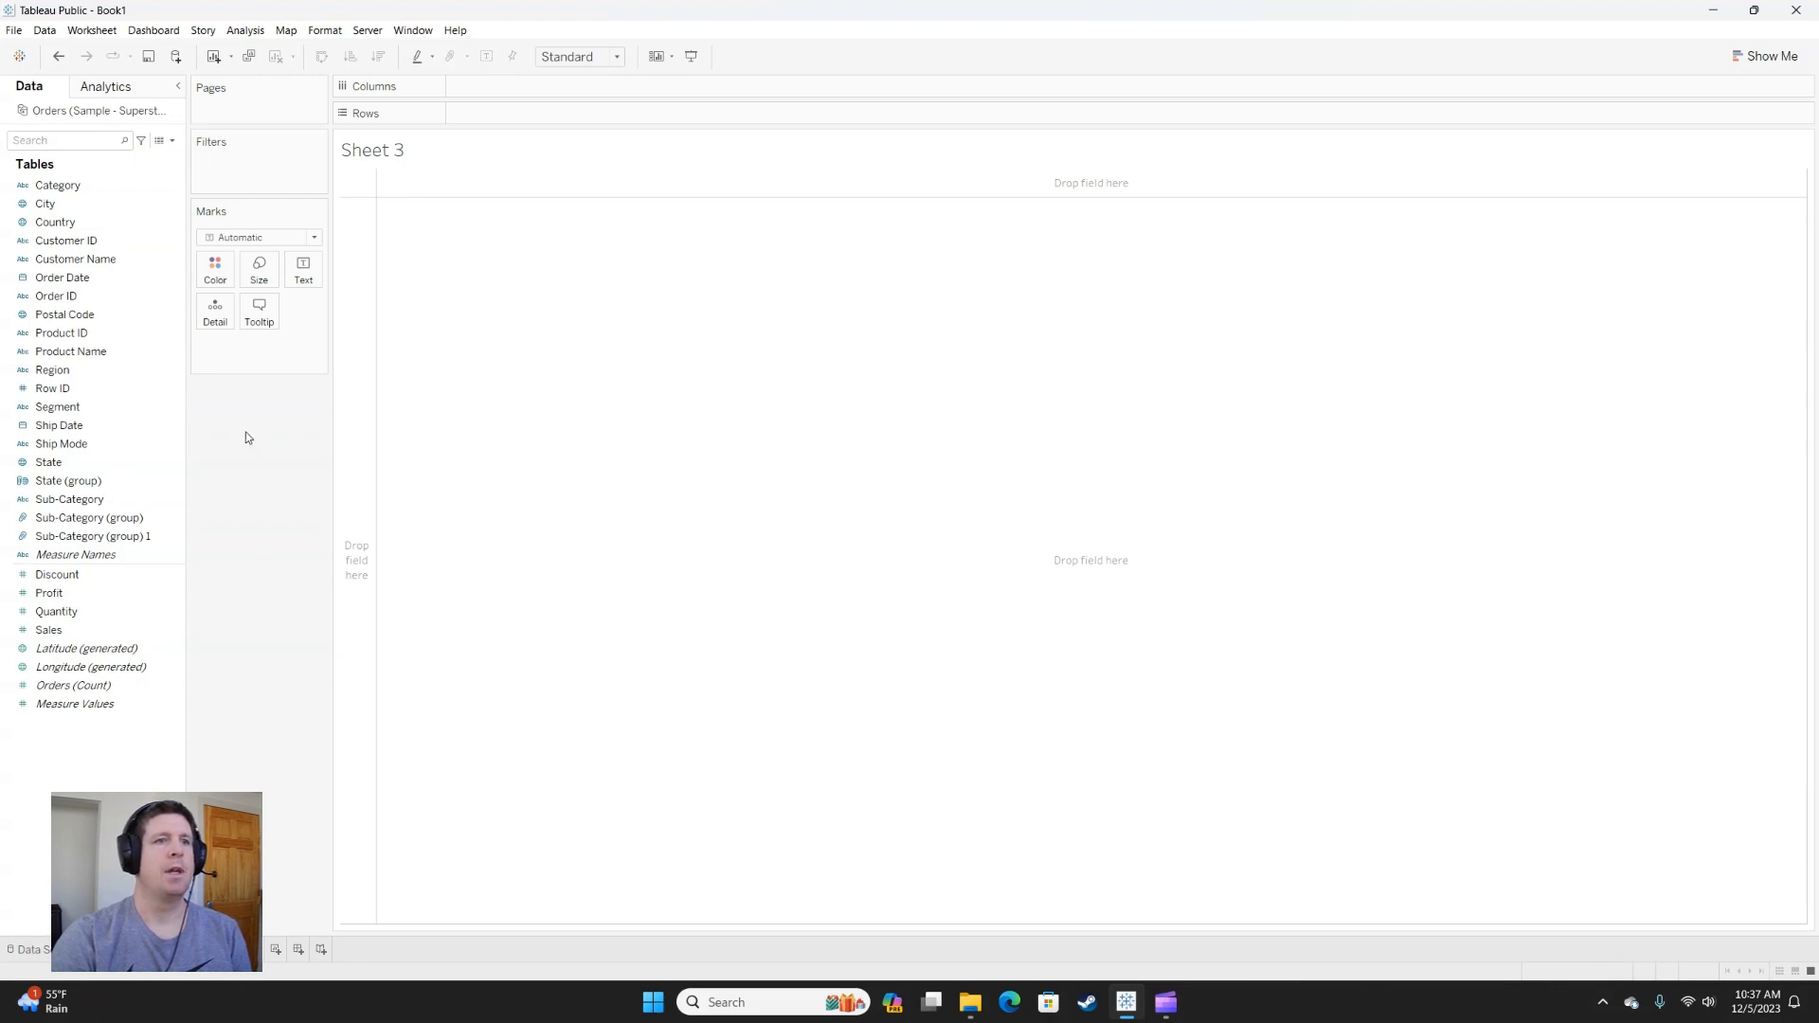
click(83, 261)
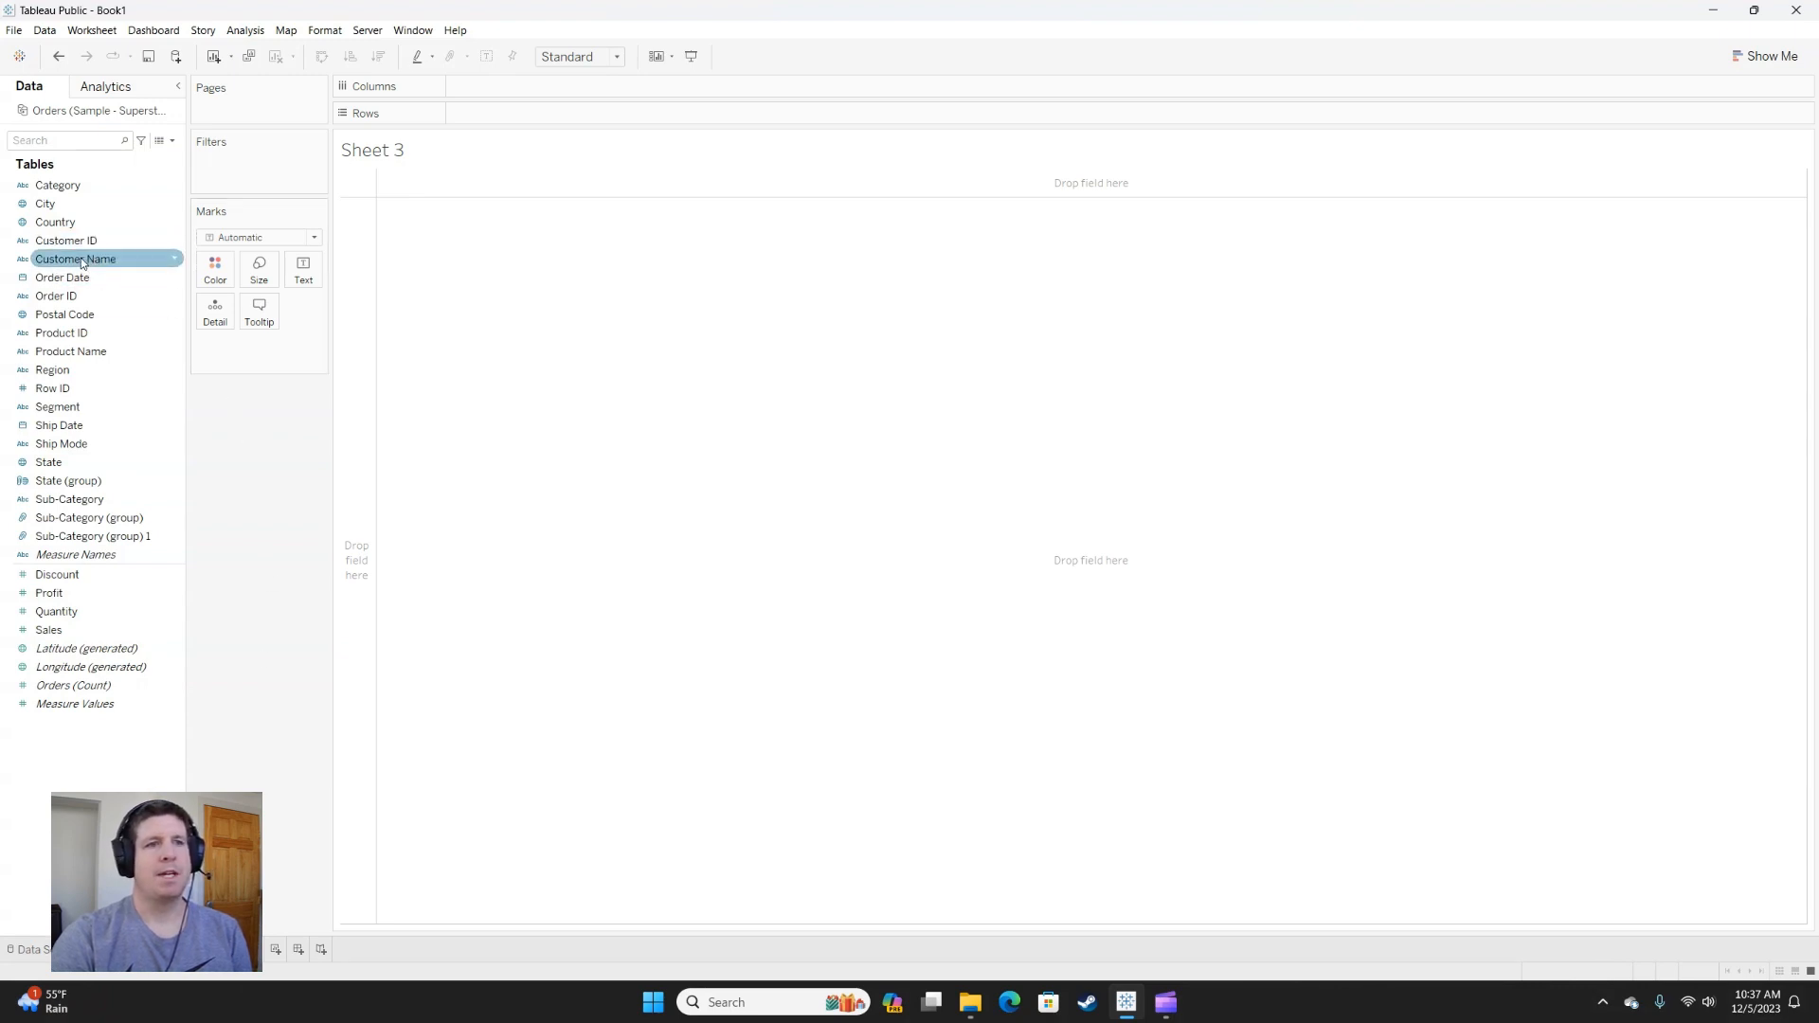
drag(83, 241, 372, 275)
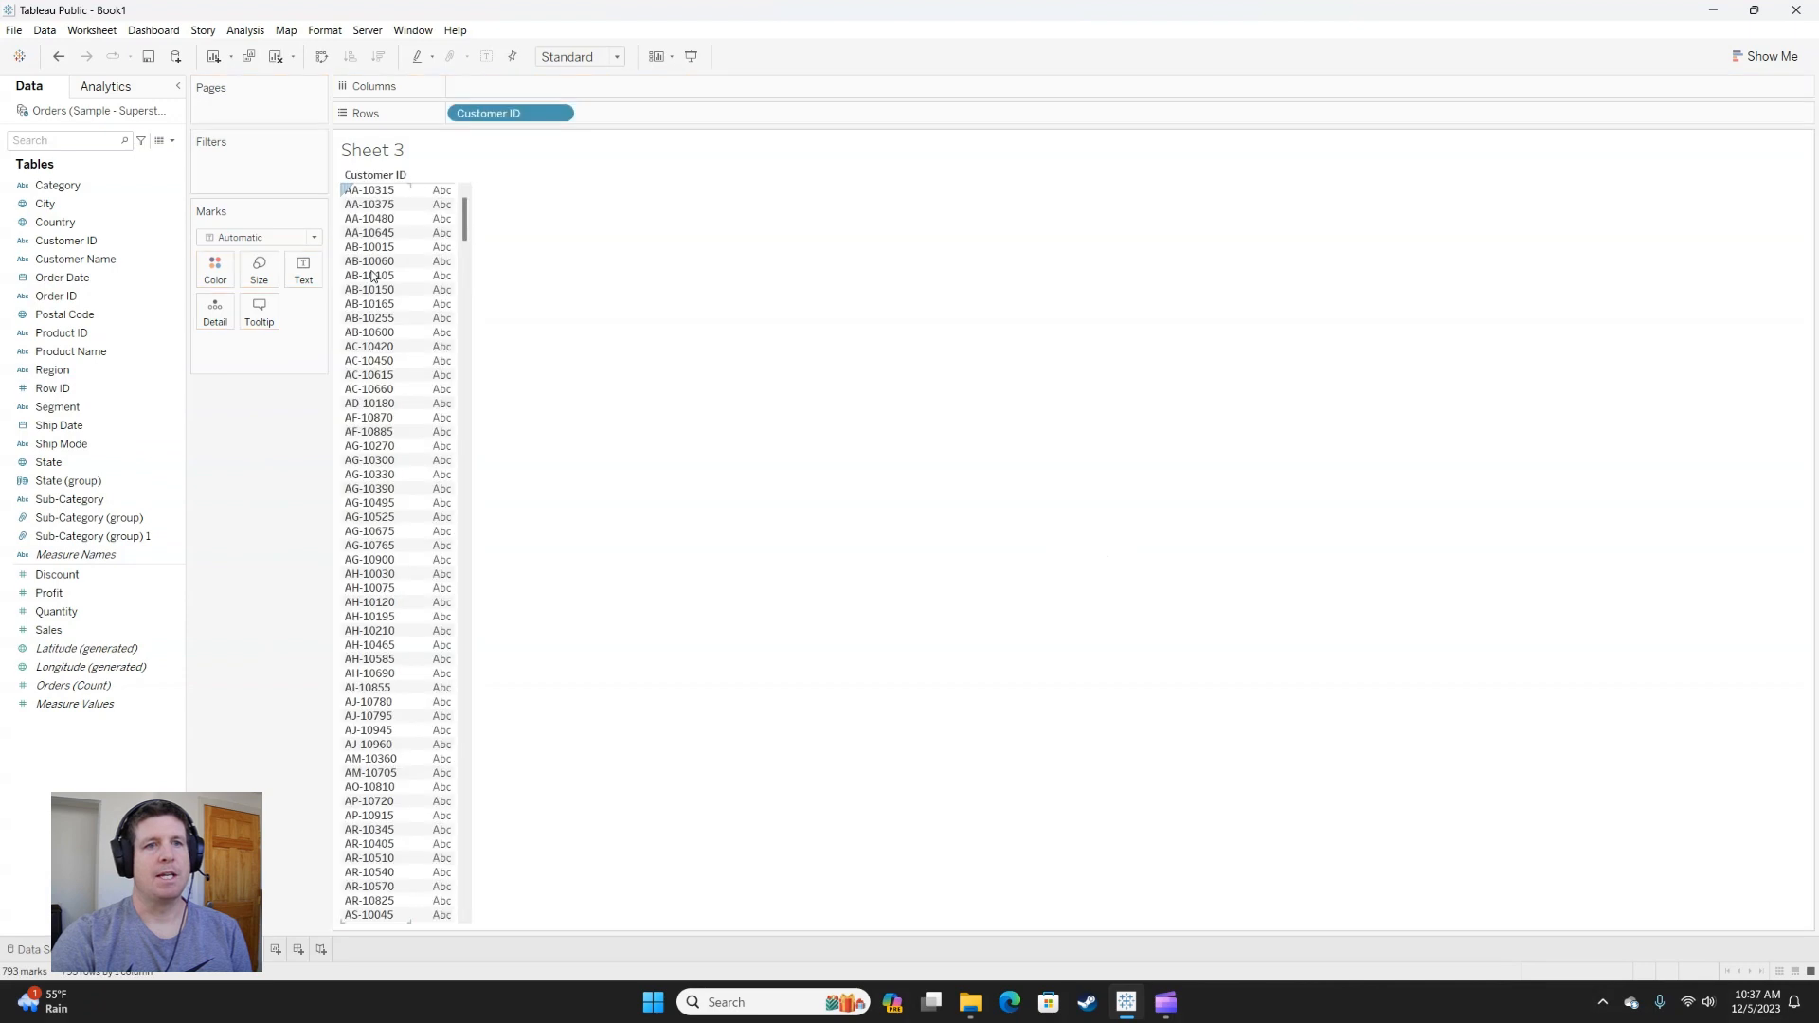
click(89, 631)
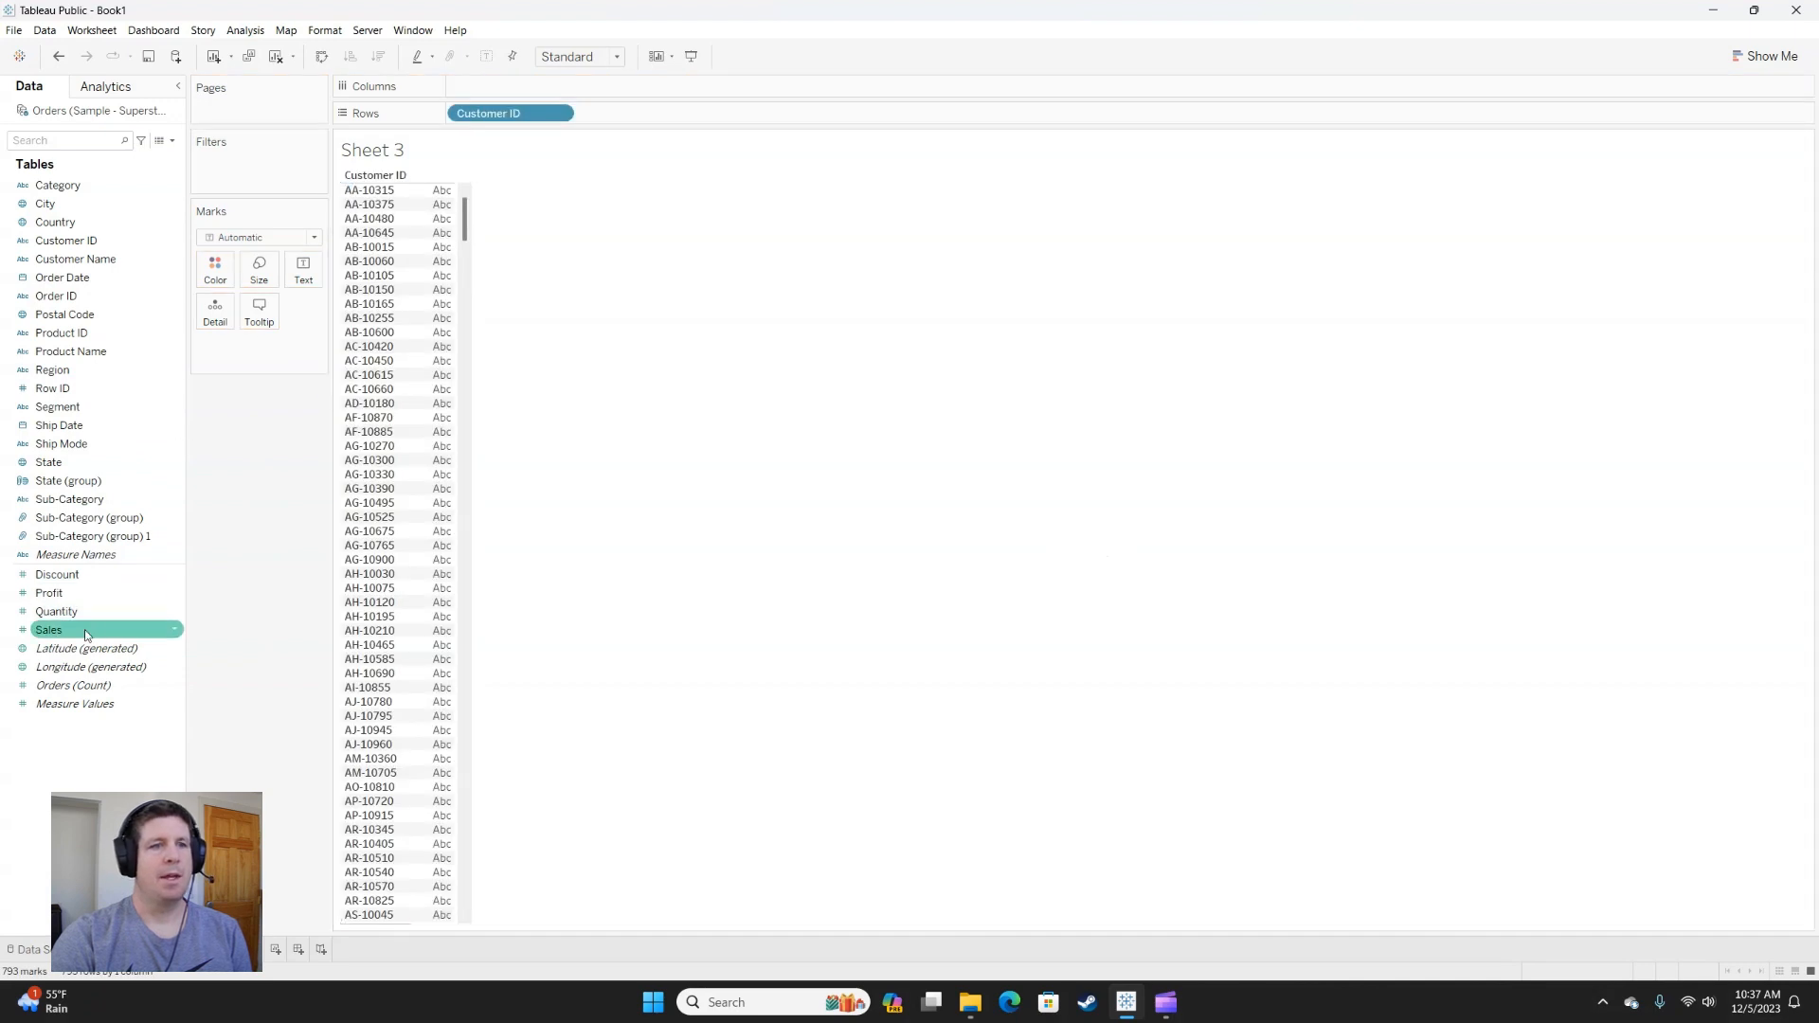
drag(83, 629, 379, 402)
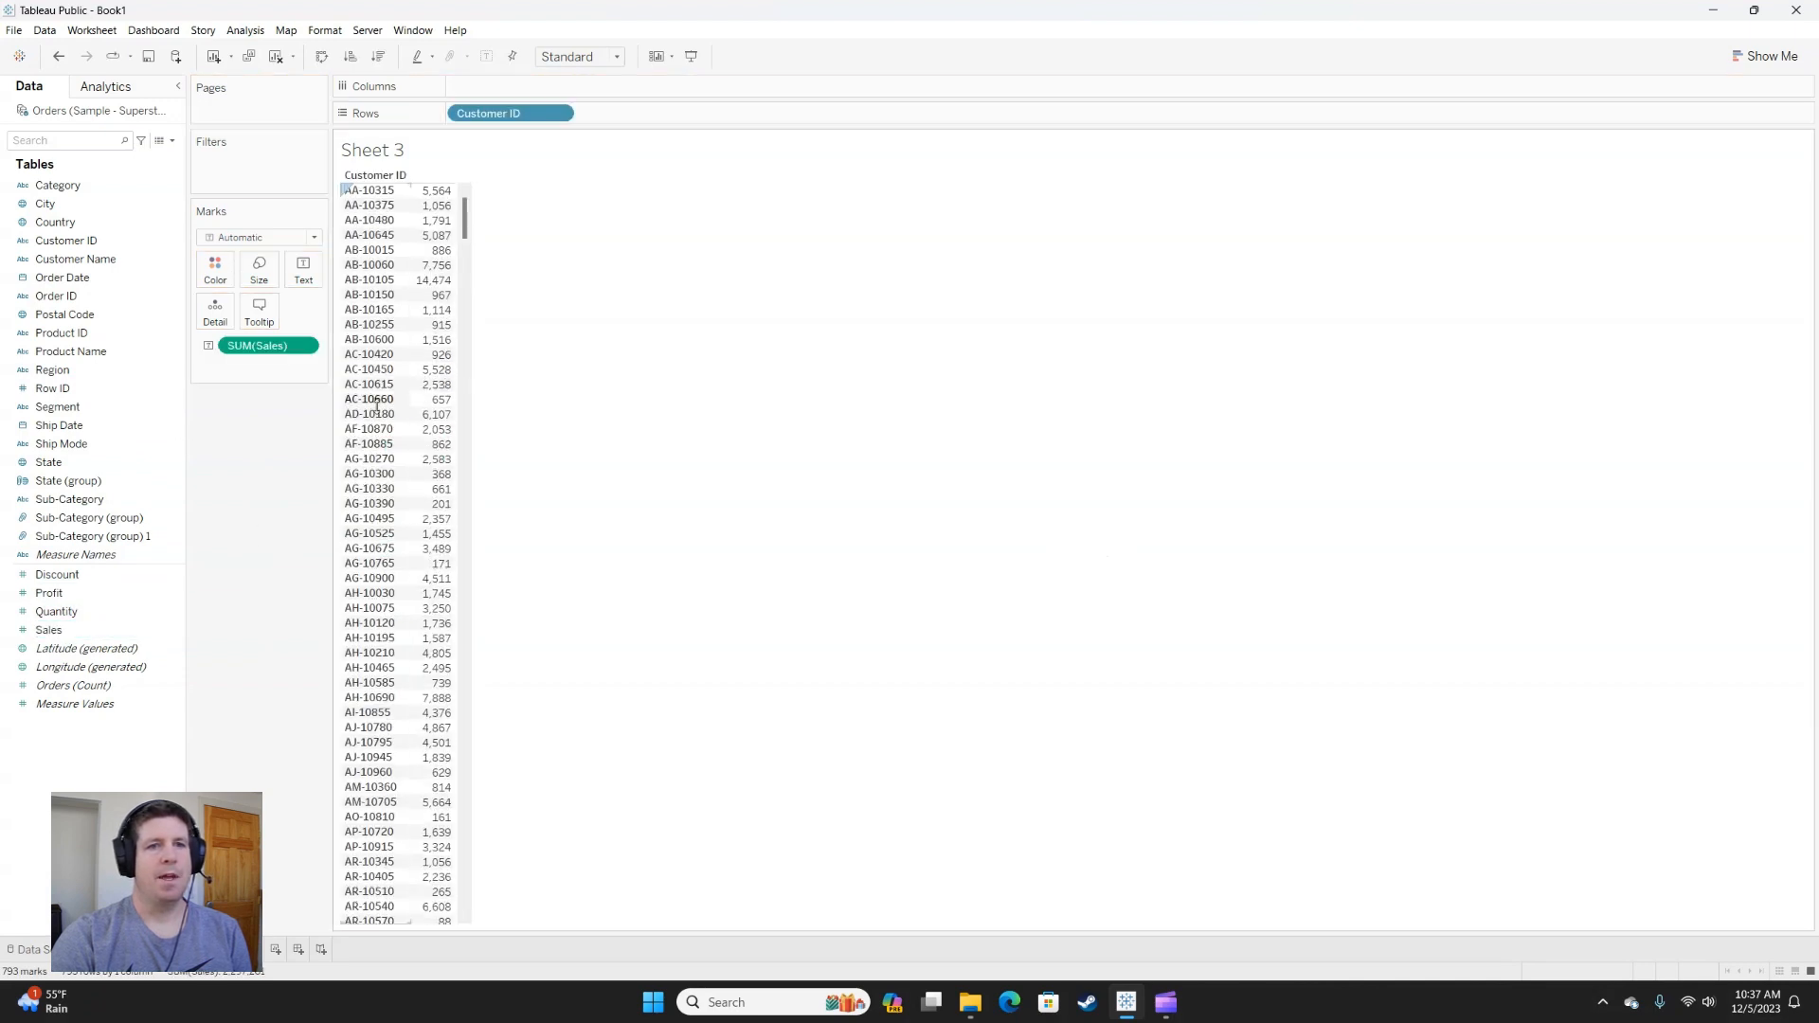
click(94, 593)
drag(85, 595, 428, 421)
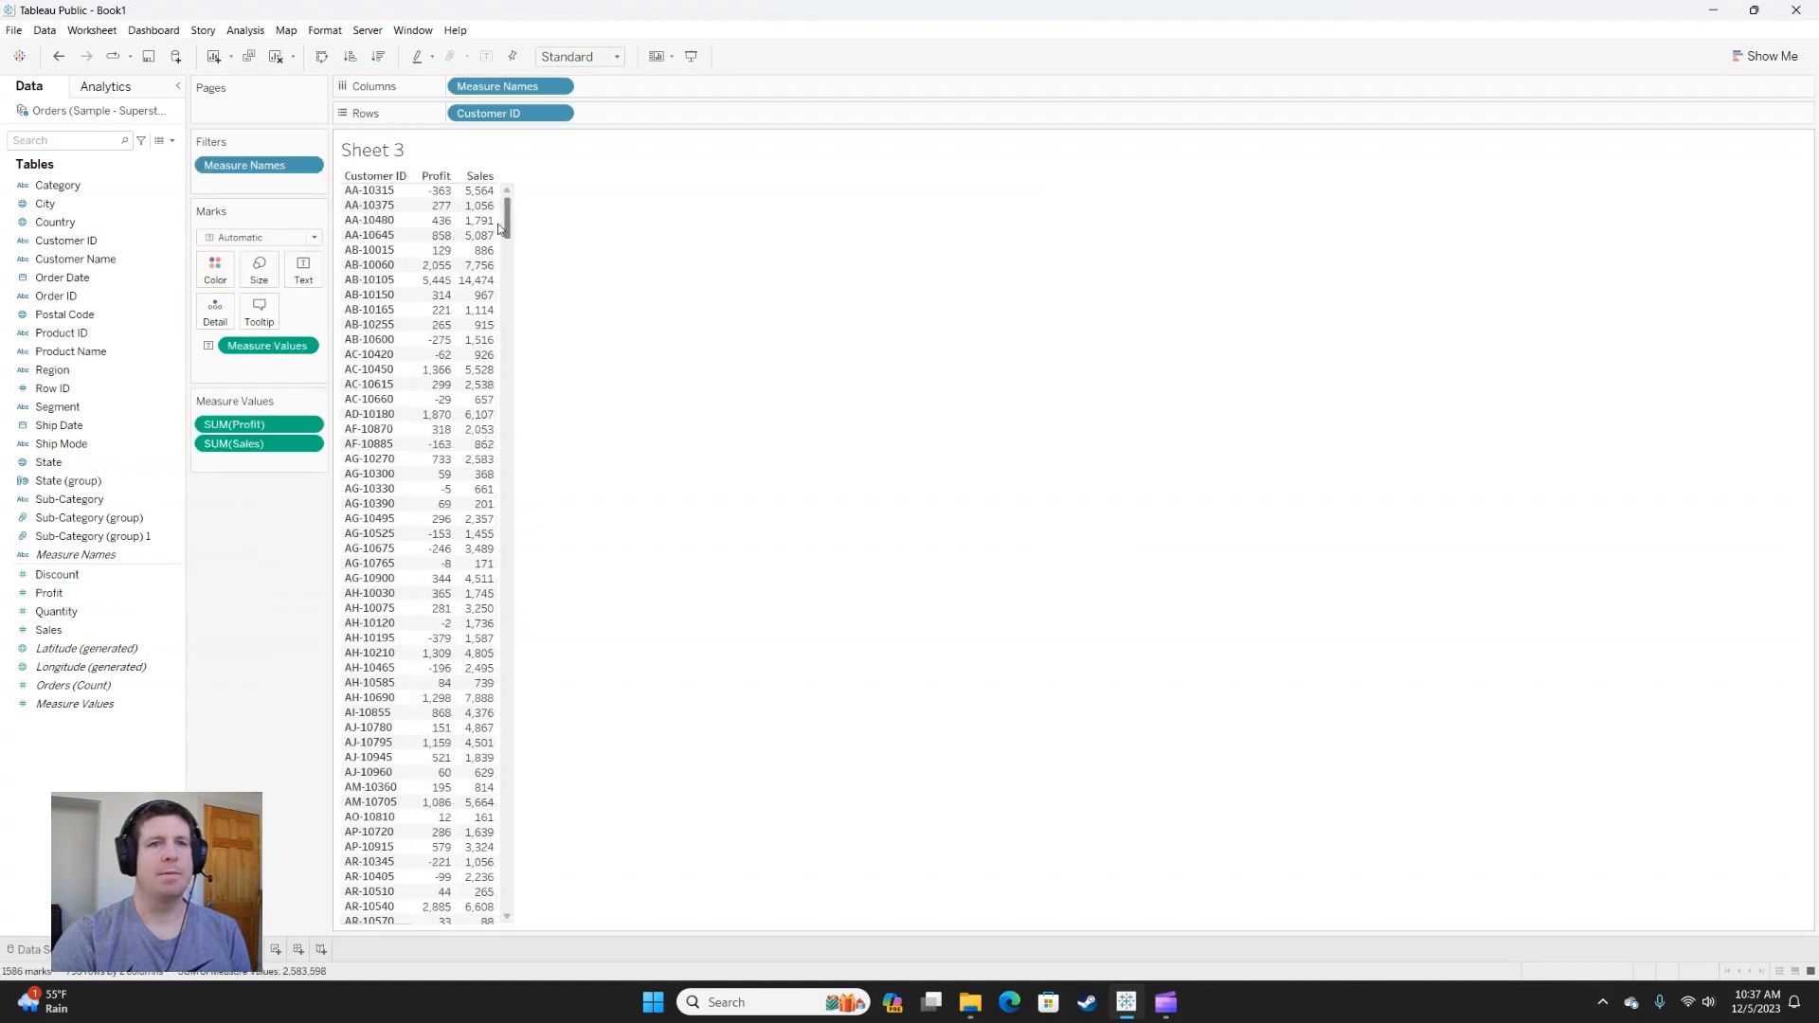
drag(246, 426, 245, 468)
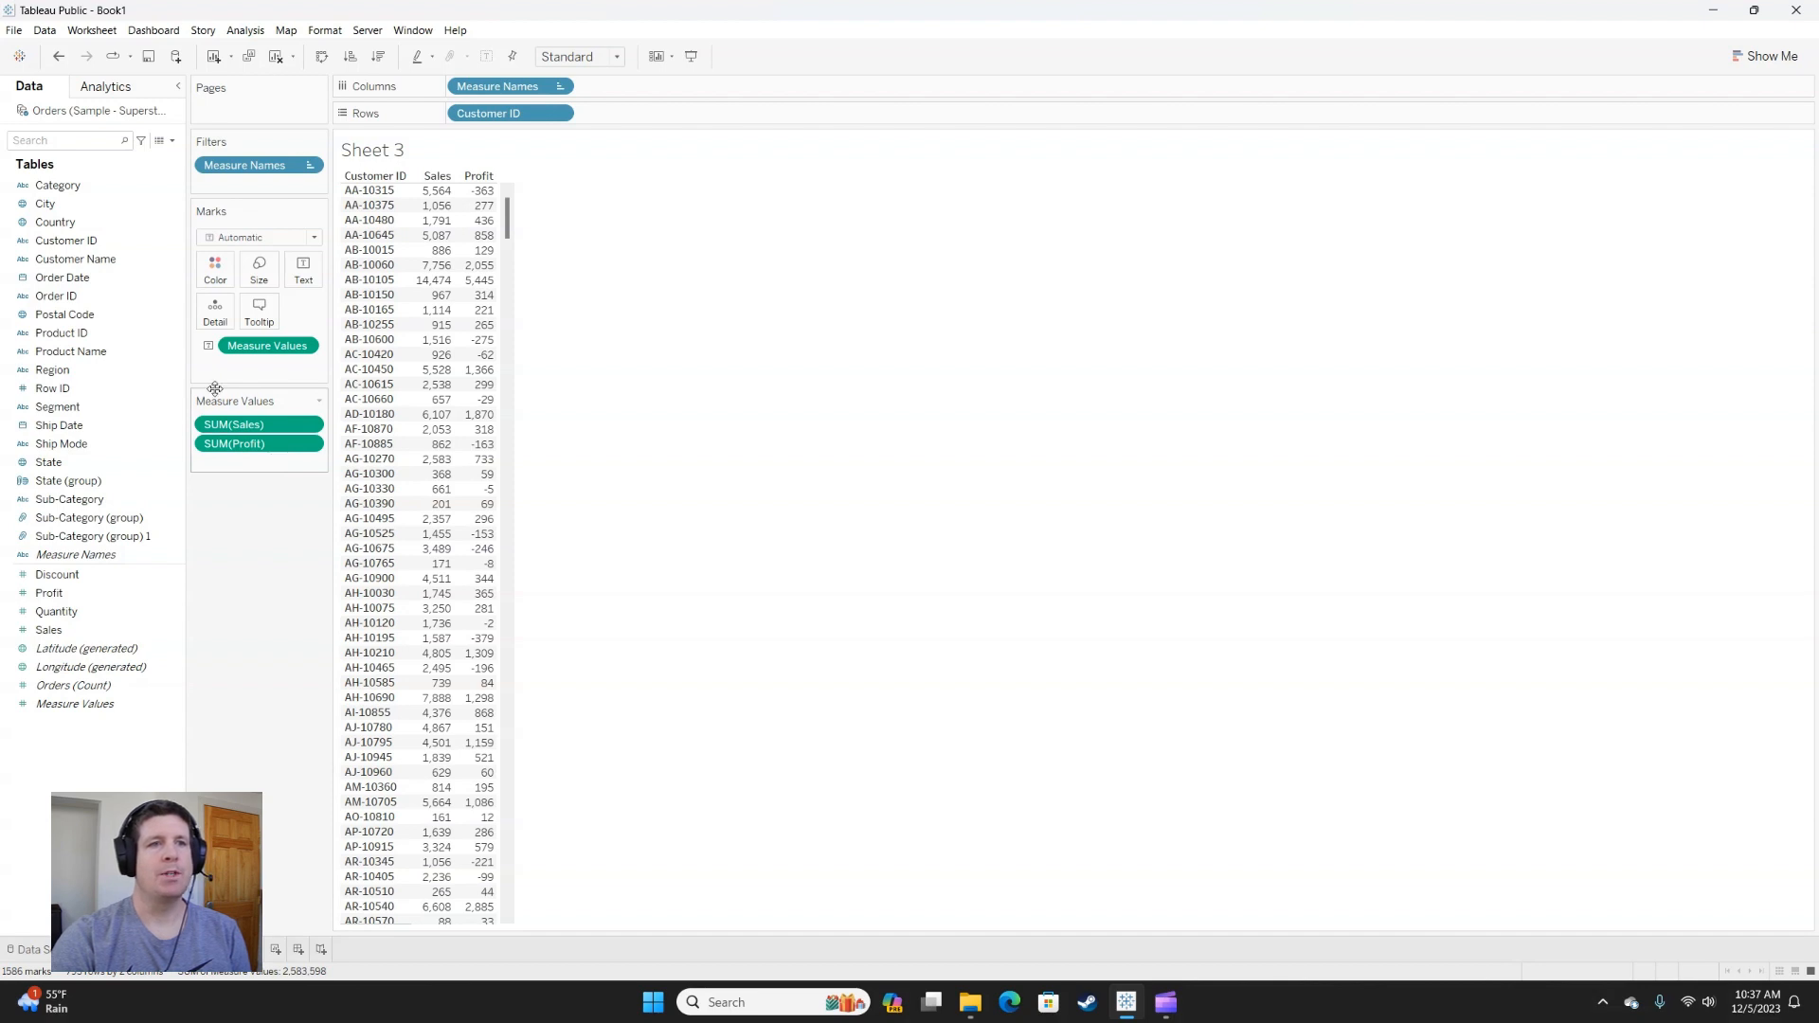
Create a set from Customer ID with a by-field condition of Sum of Sales >= 5000.
right_click(92, 241)
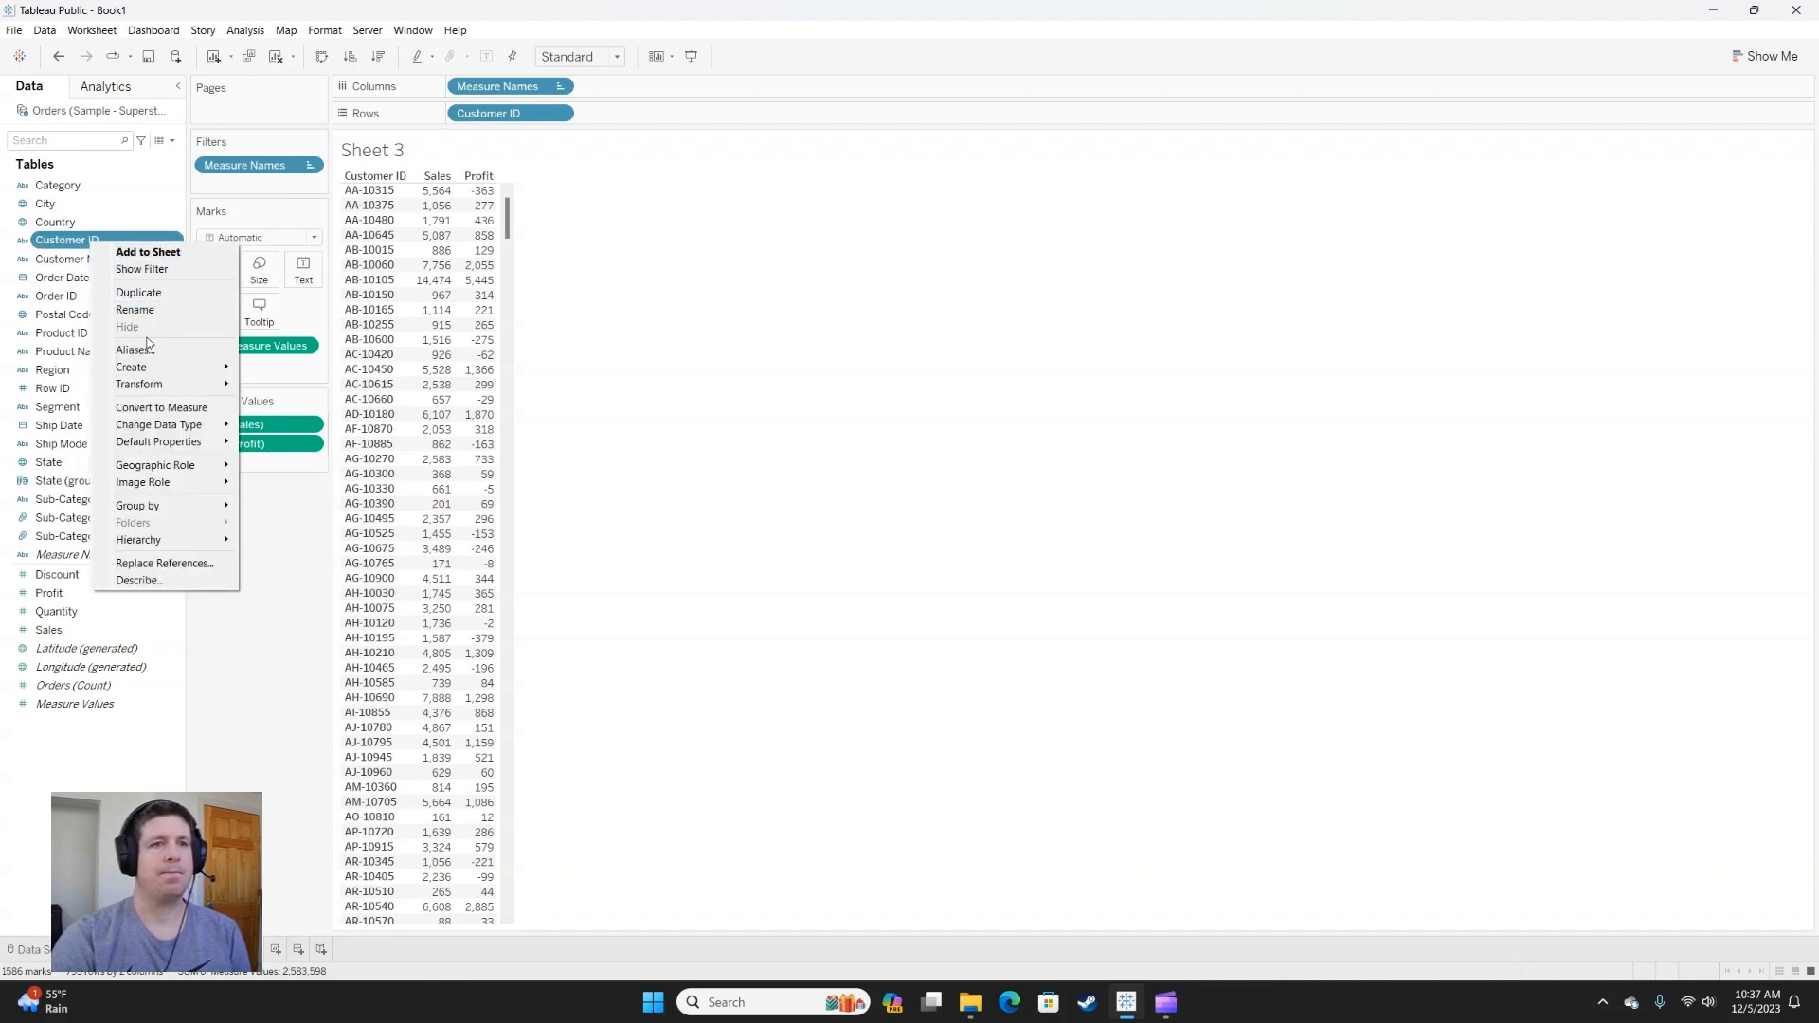
mouse_move(142, 374)
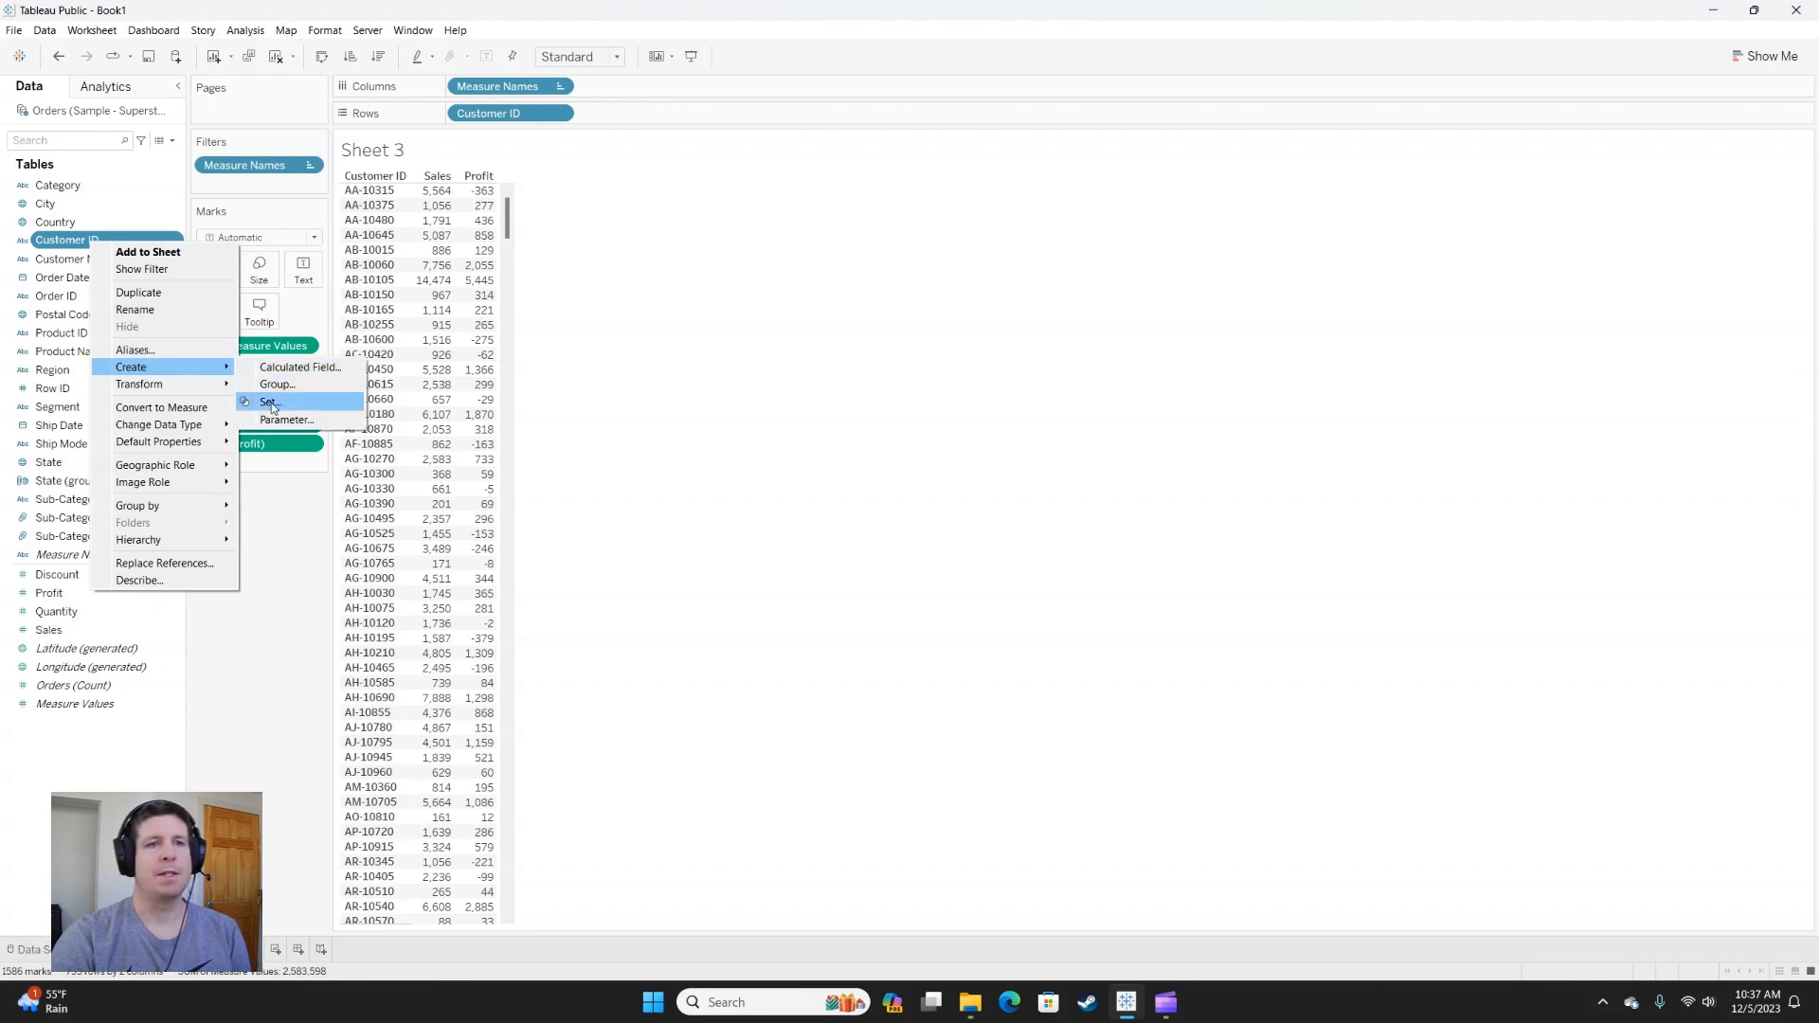
click(295, 402)
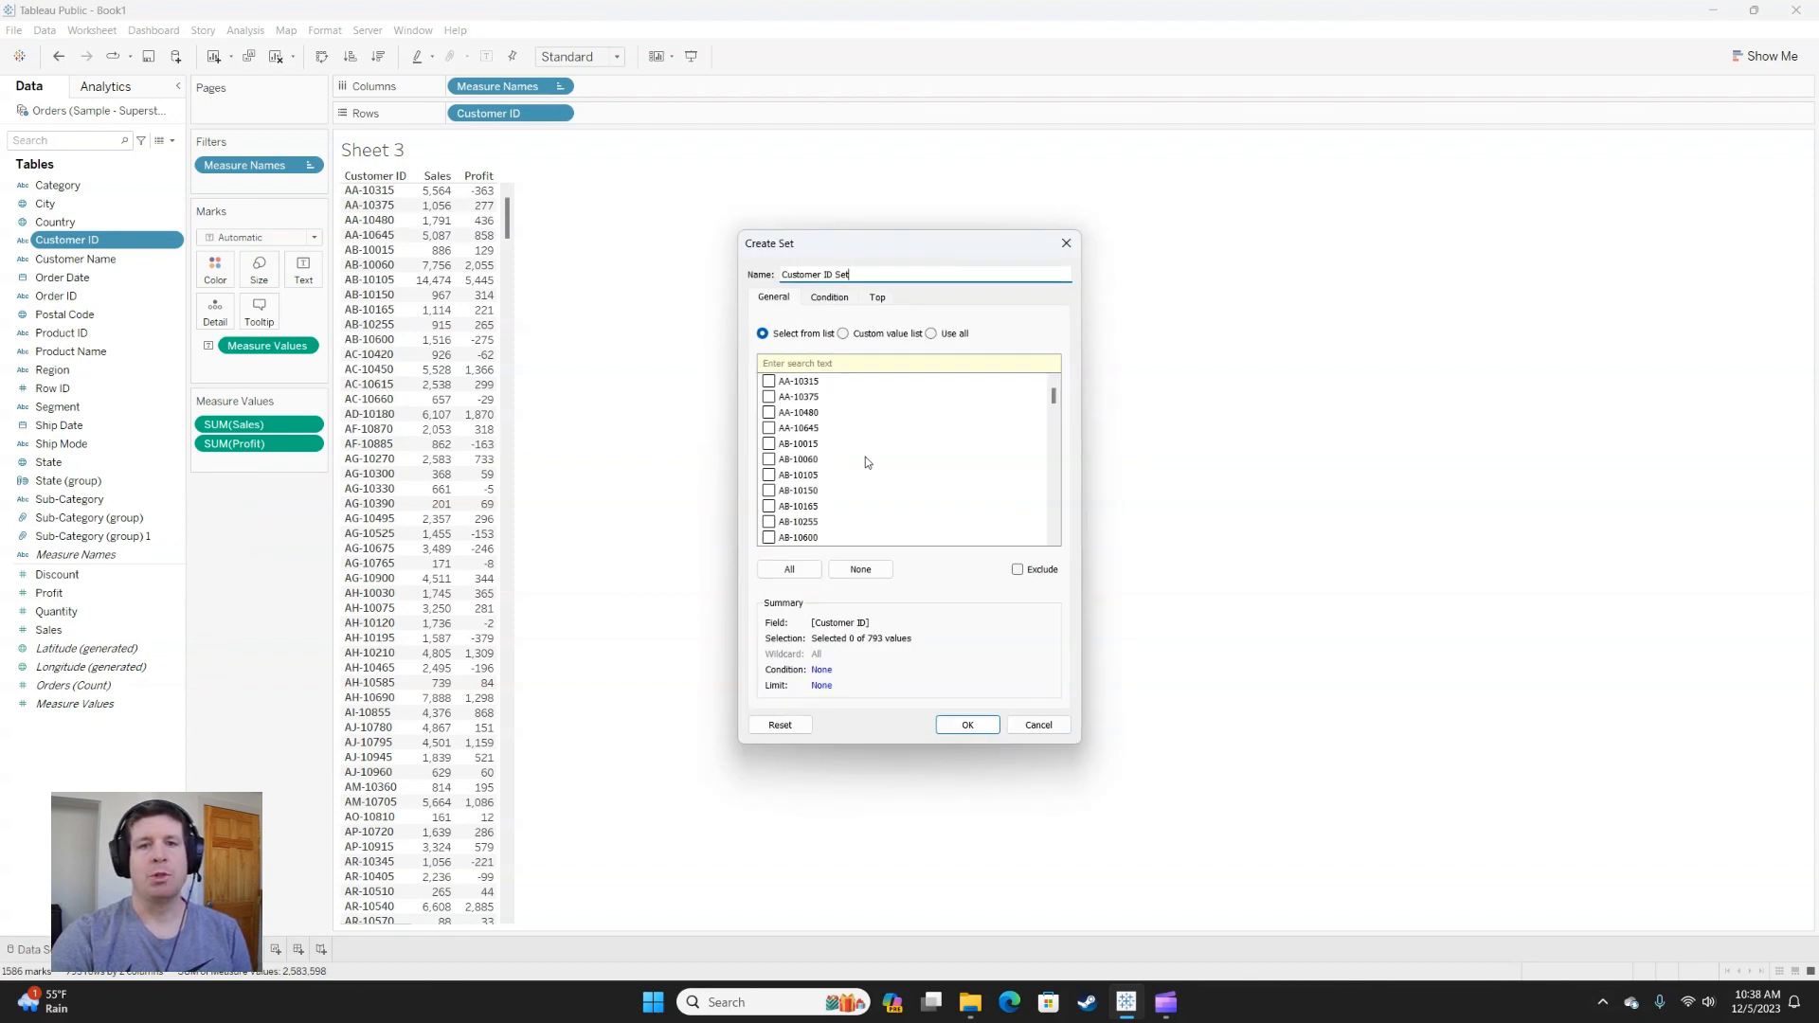
click(828, 298)
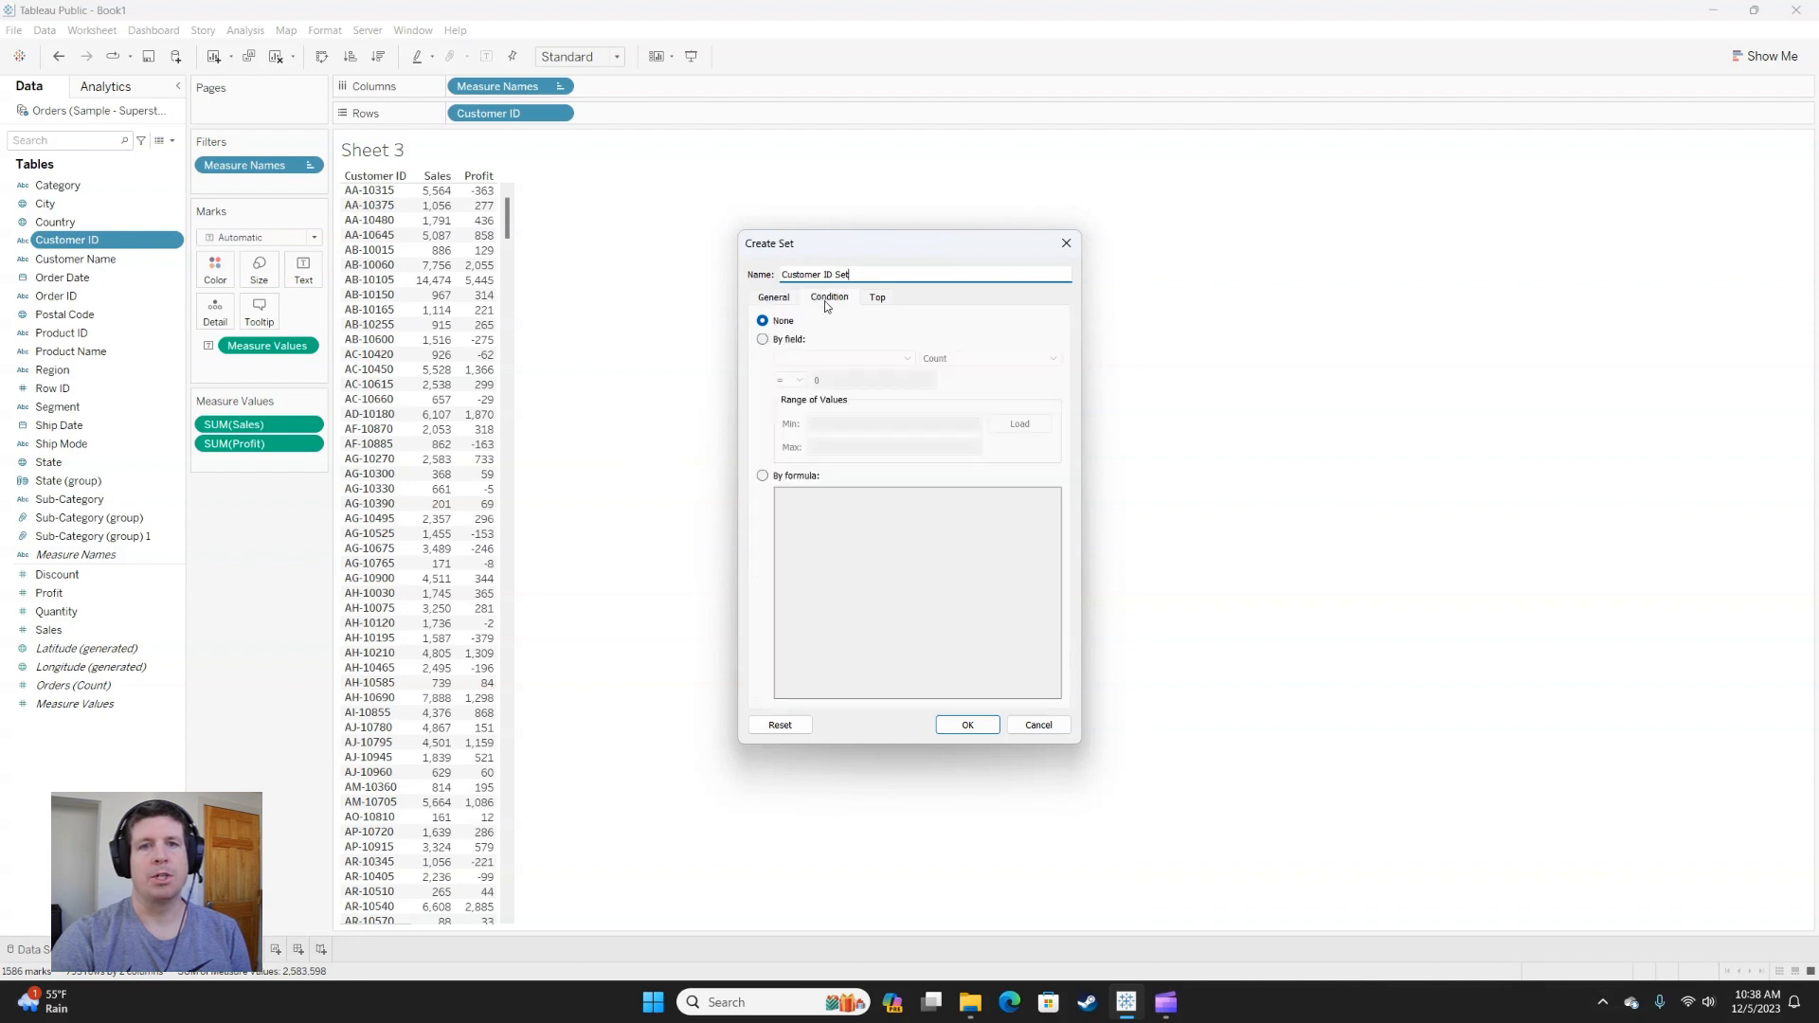
click(762, 340)
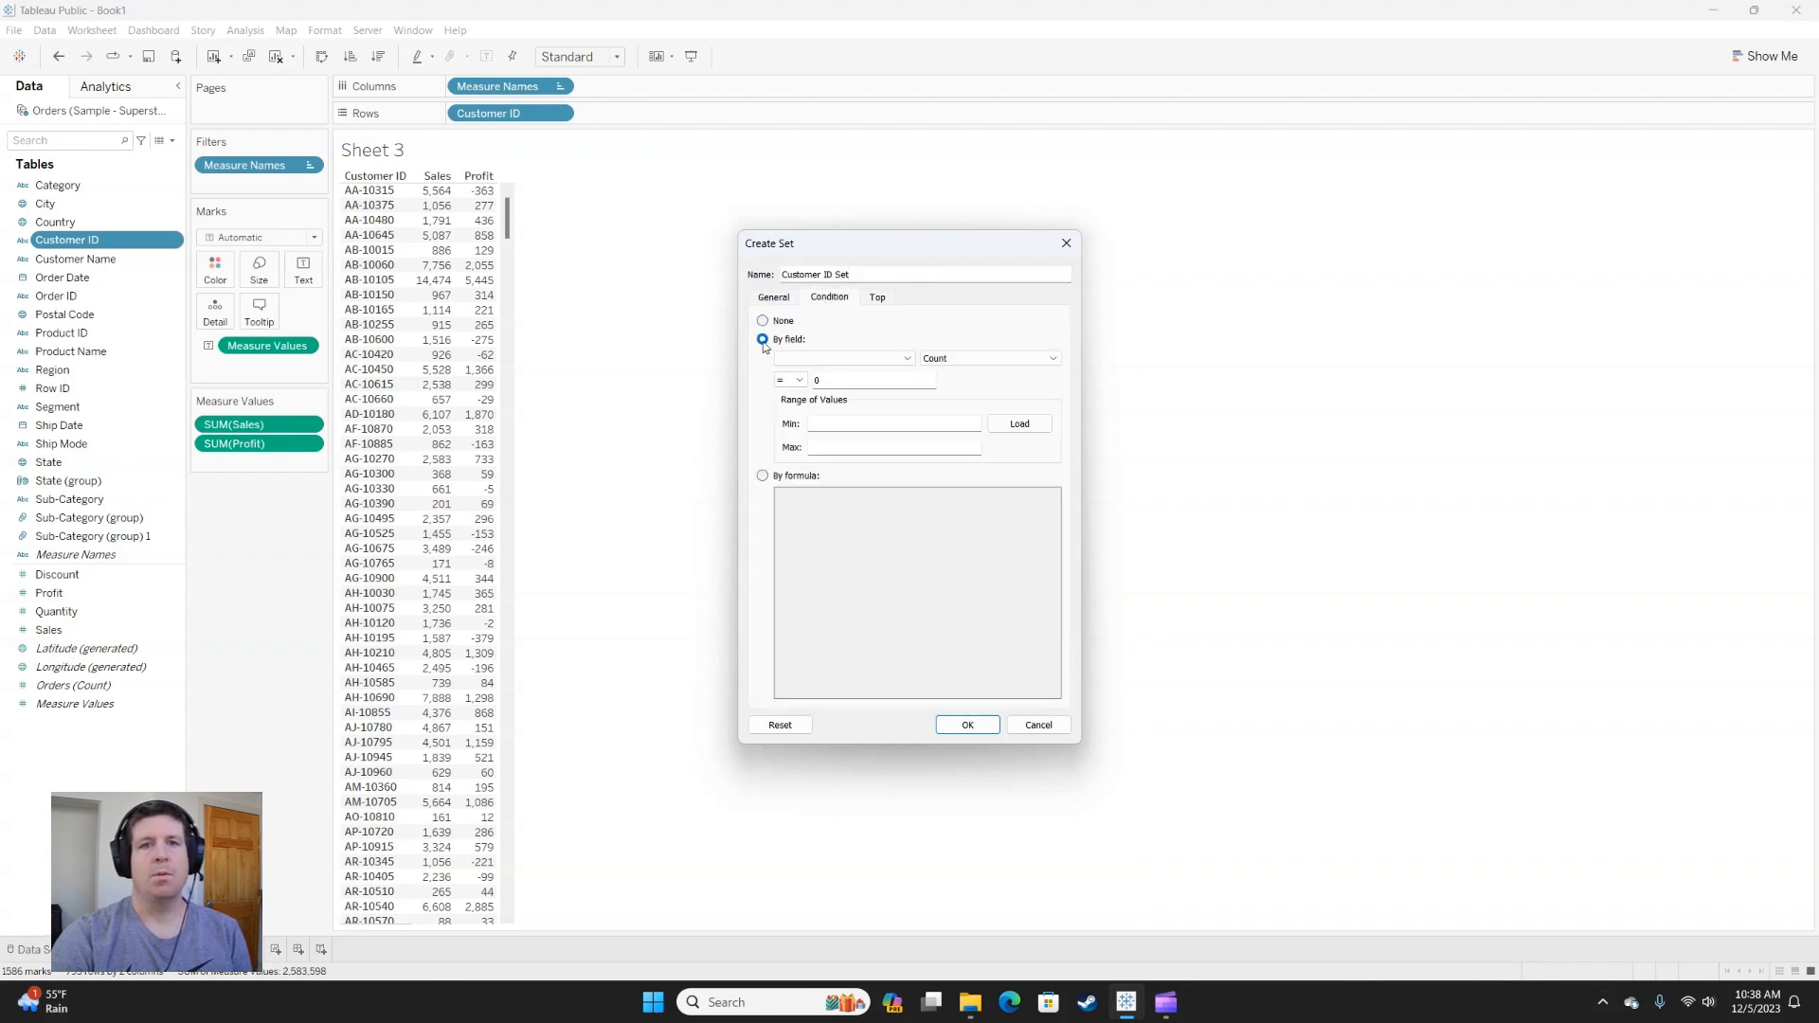
click(873, 358)
click(800, 596)
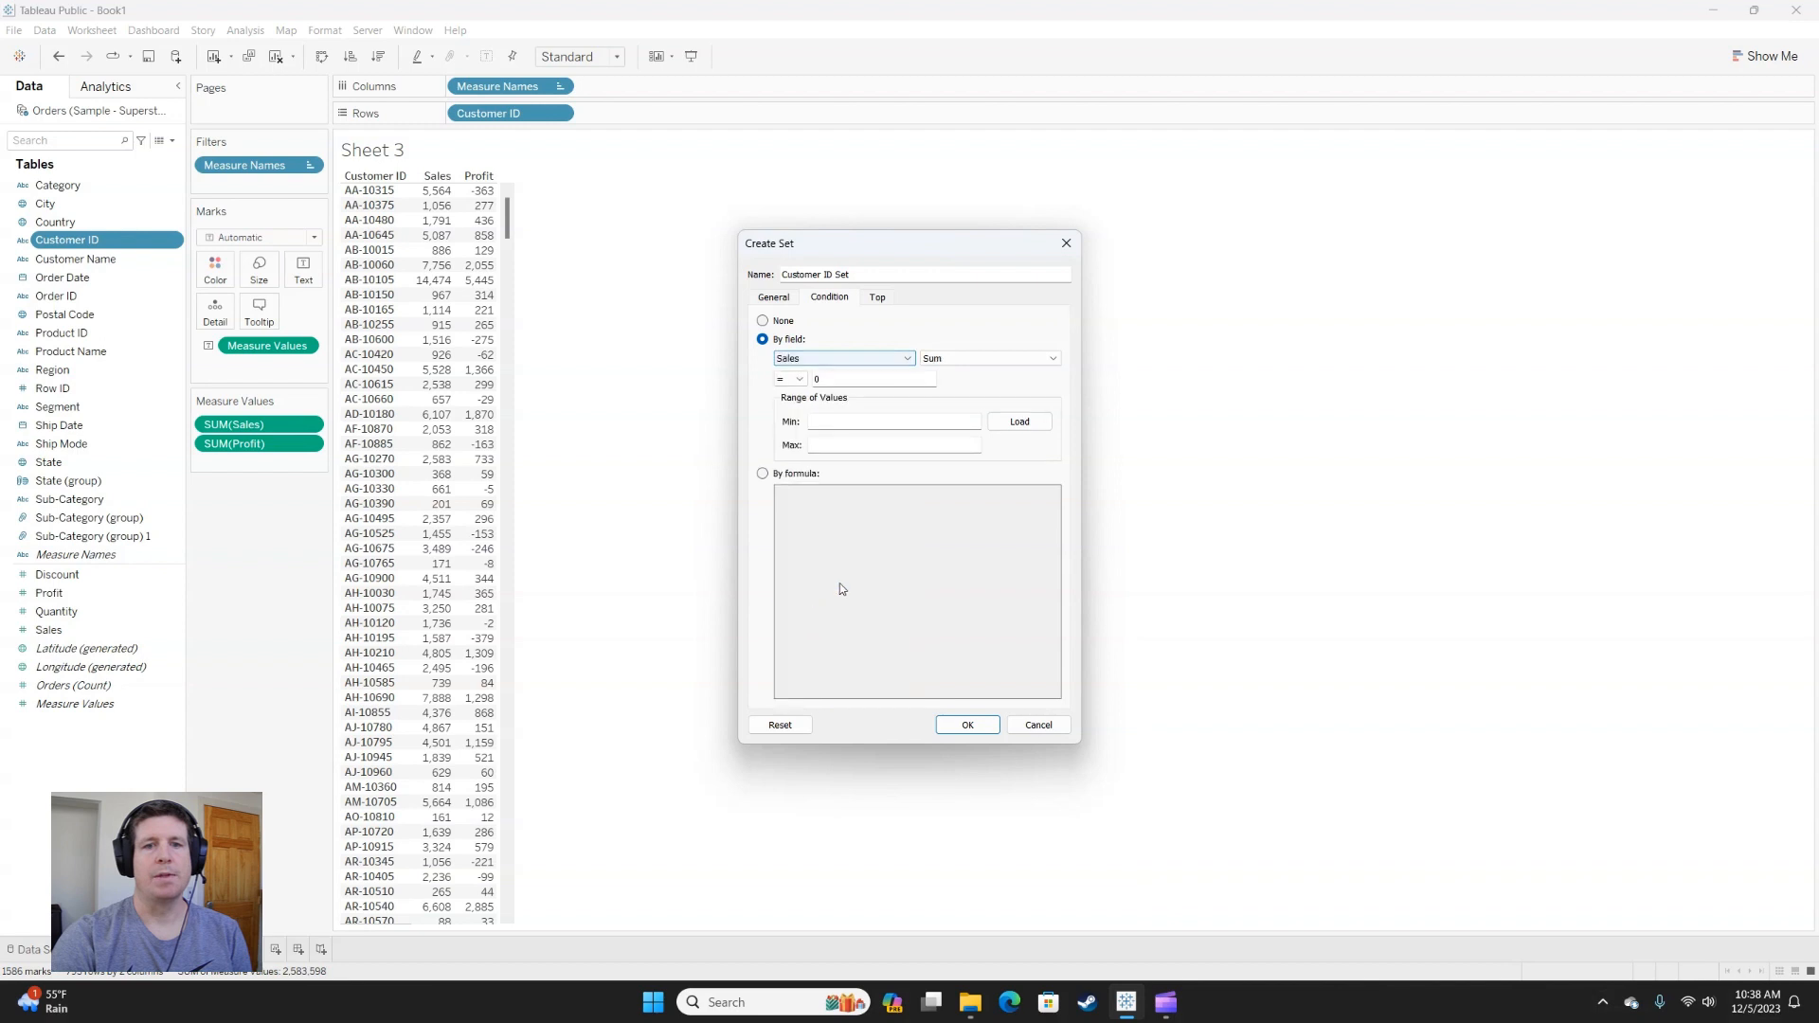
click(793, 379)
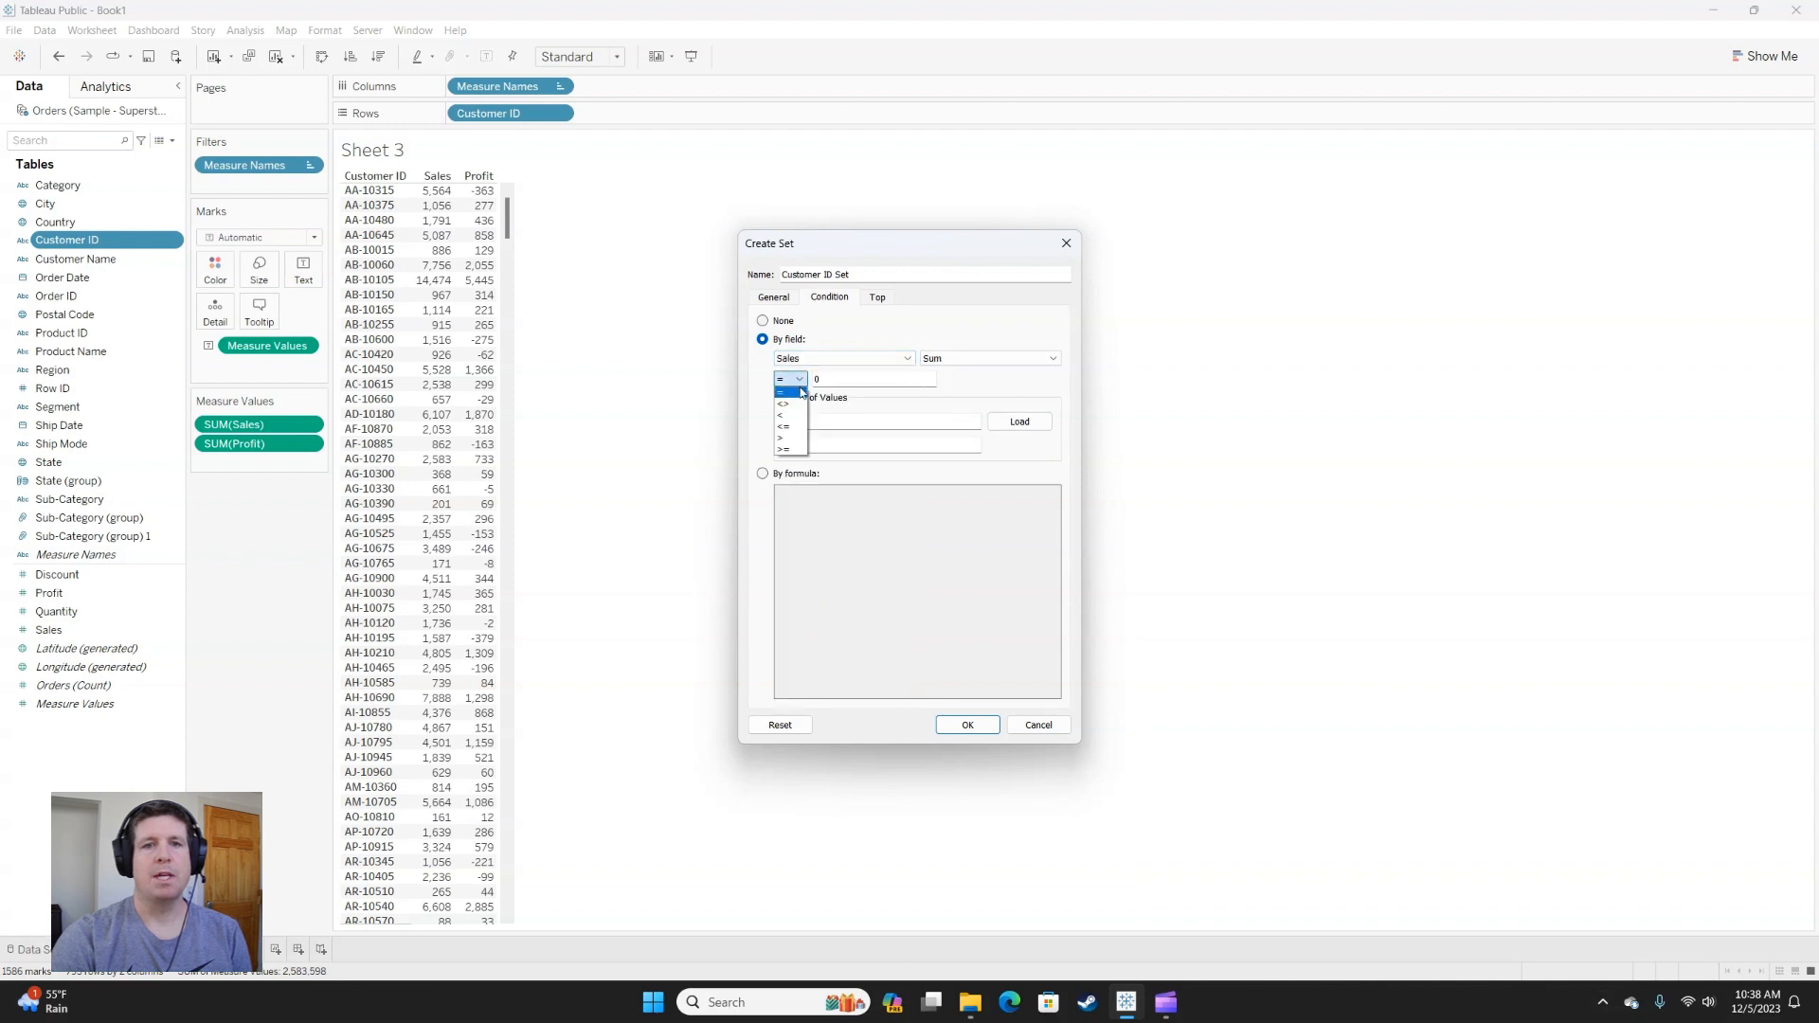
click(794, 452)
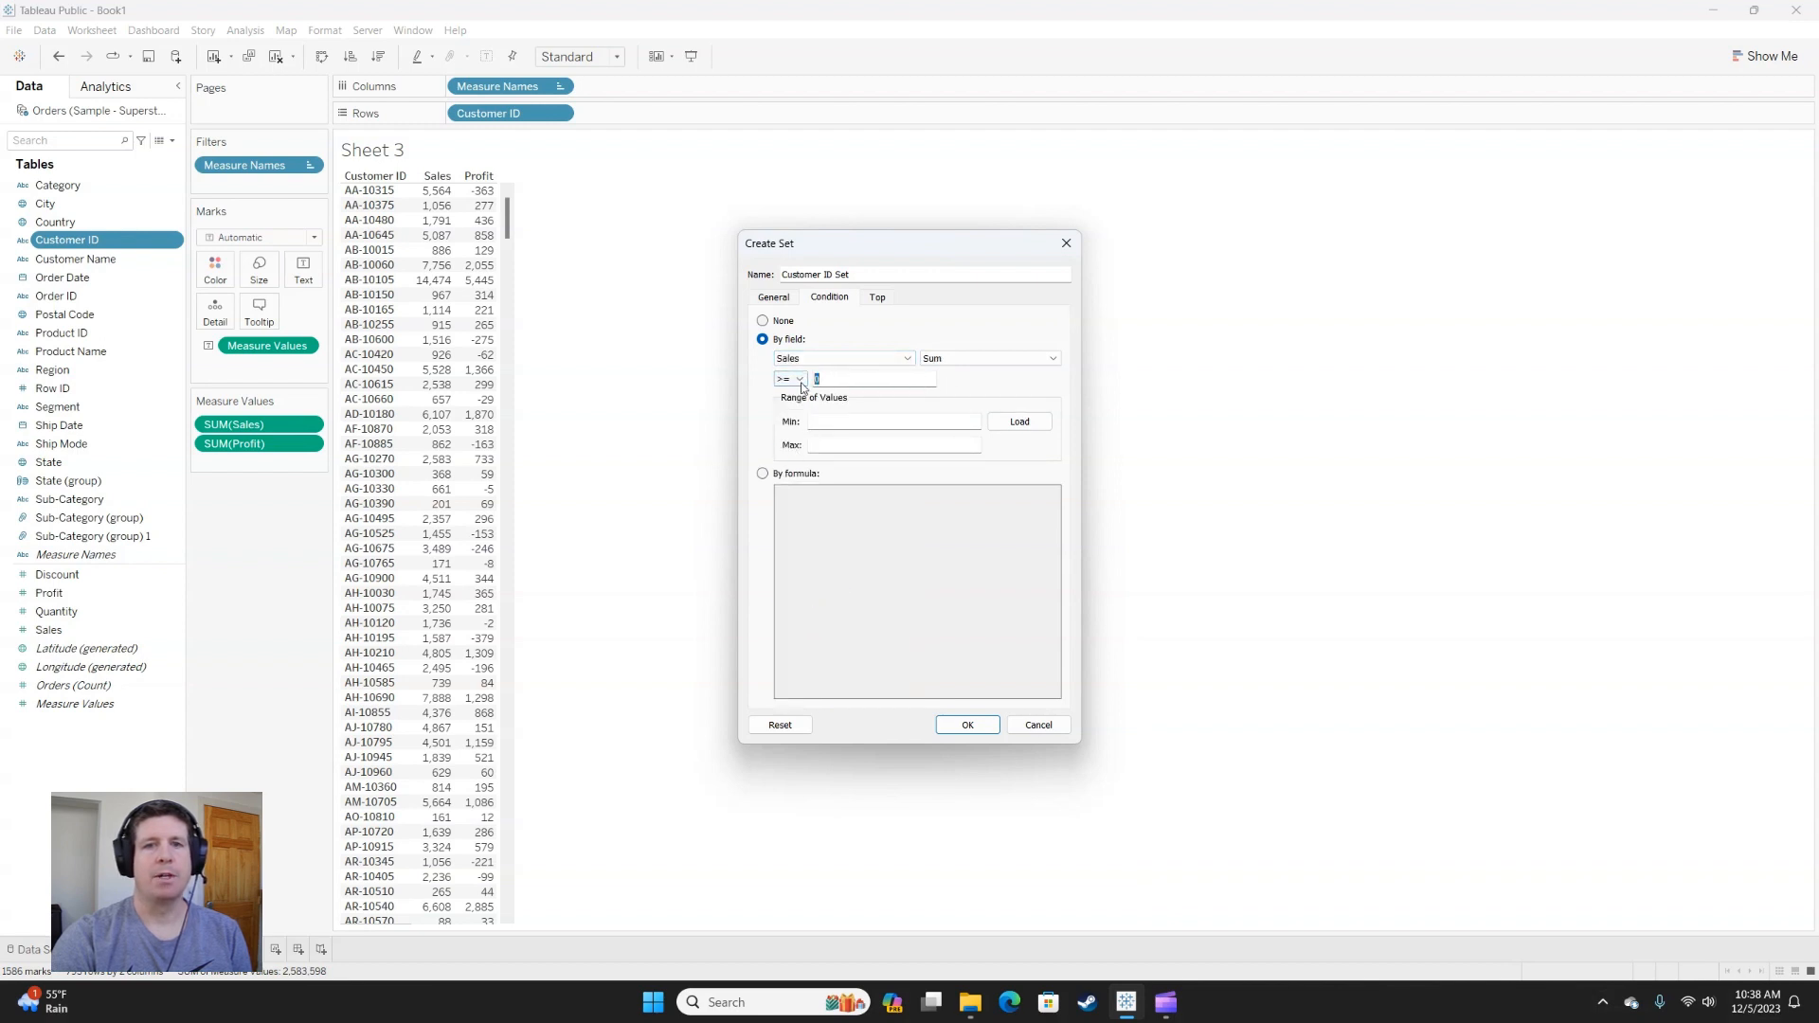
key(Tab)
text(50)
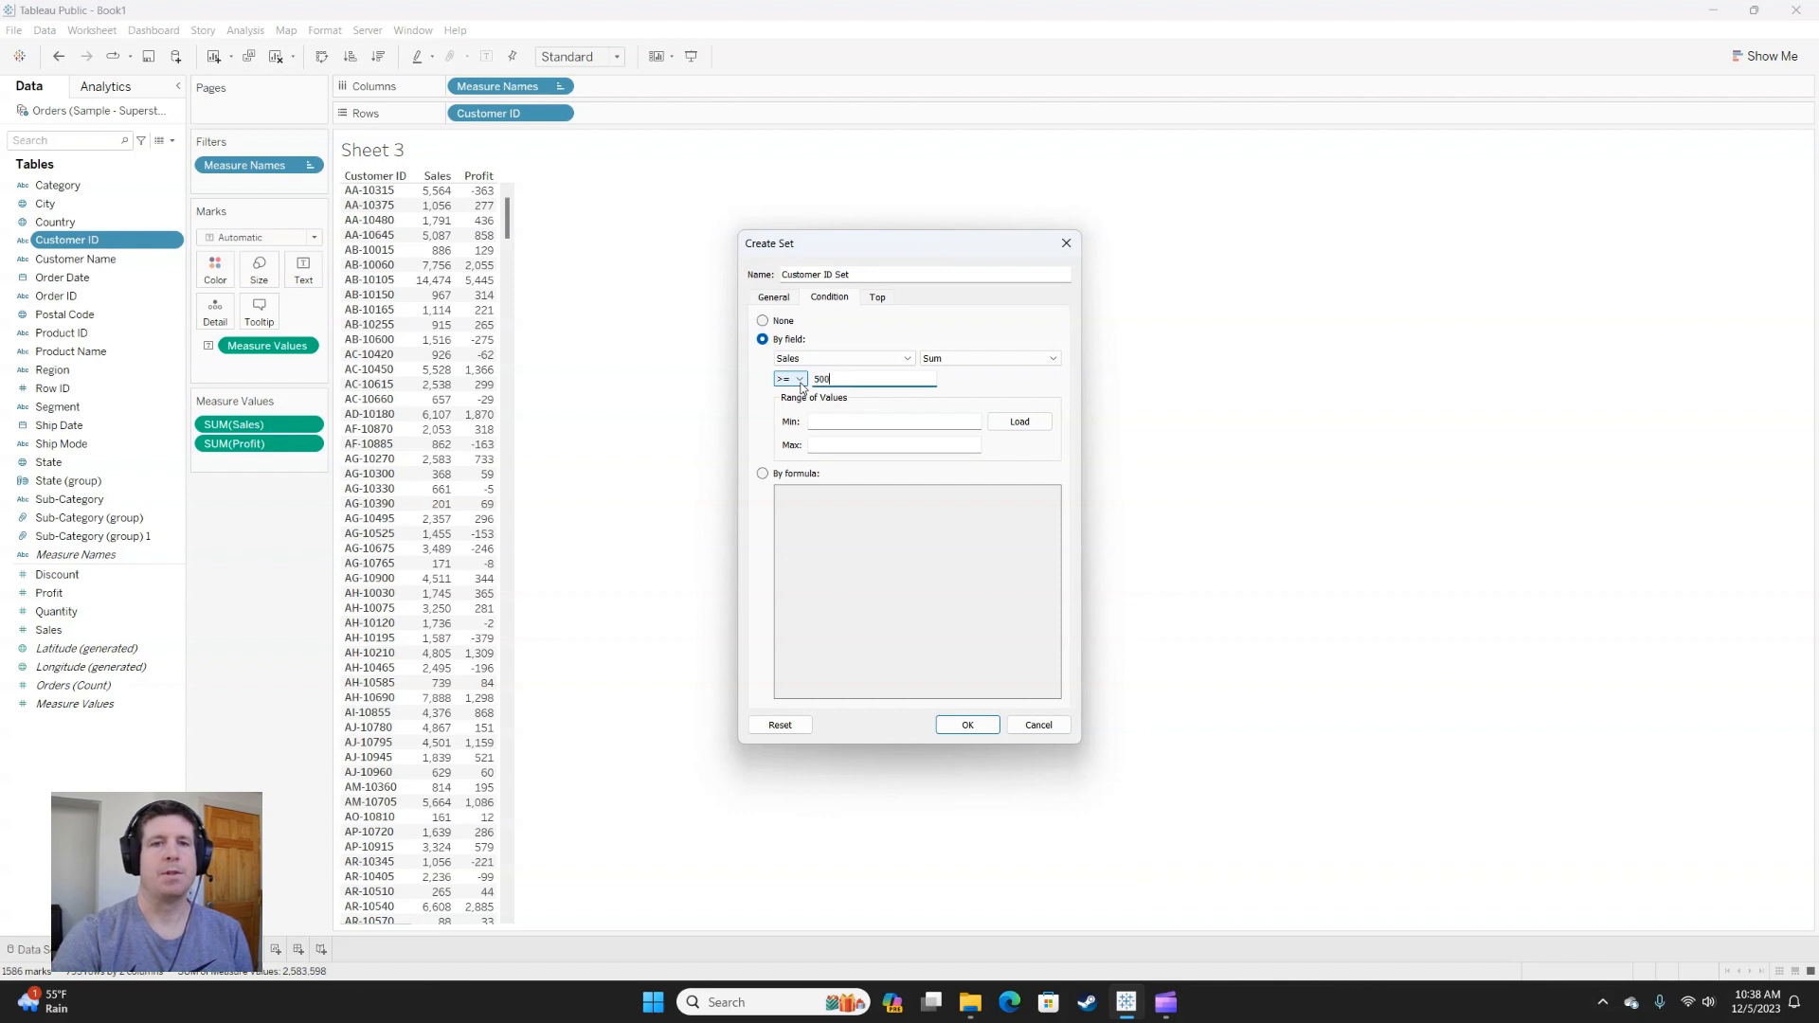
click(967, 723)
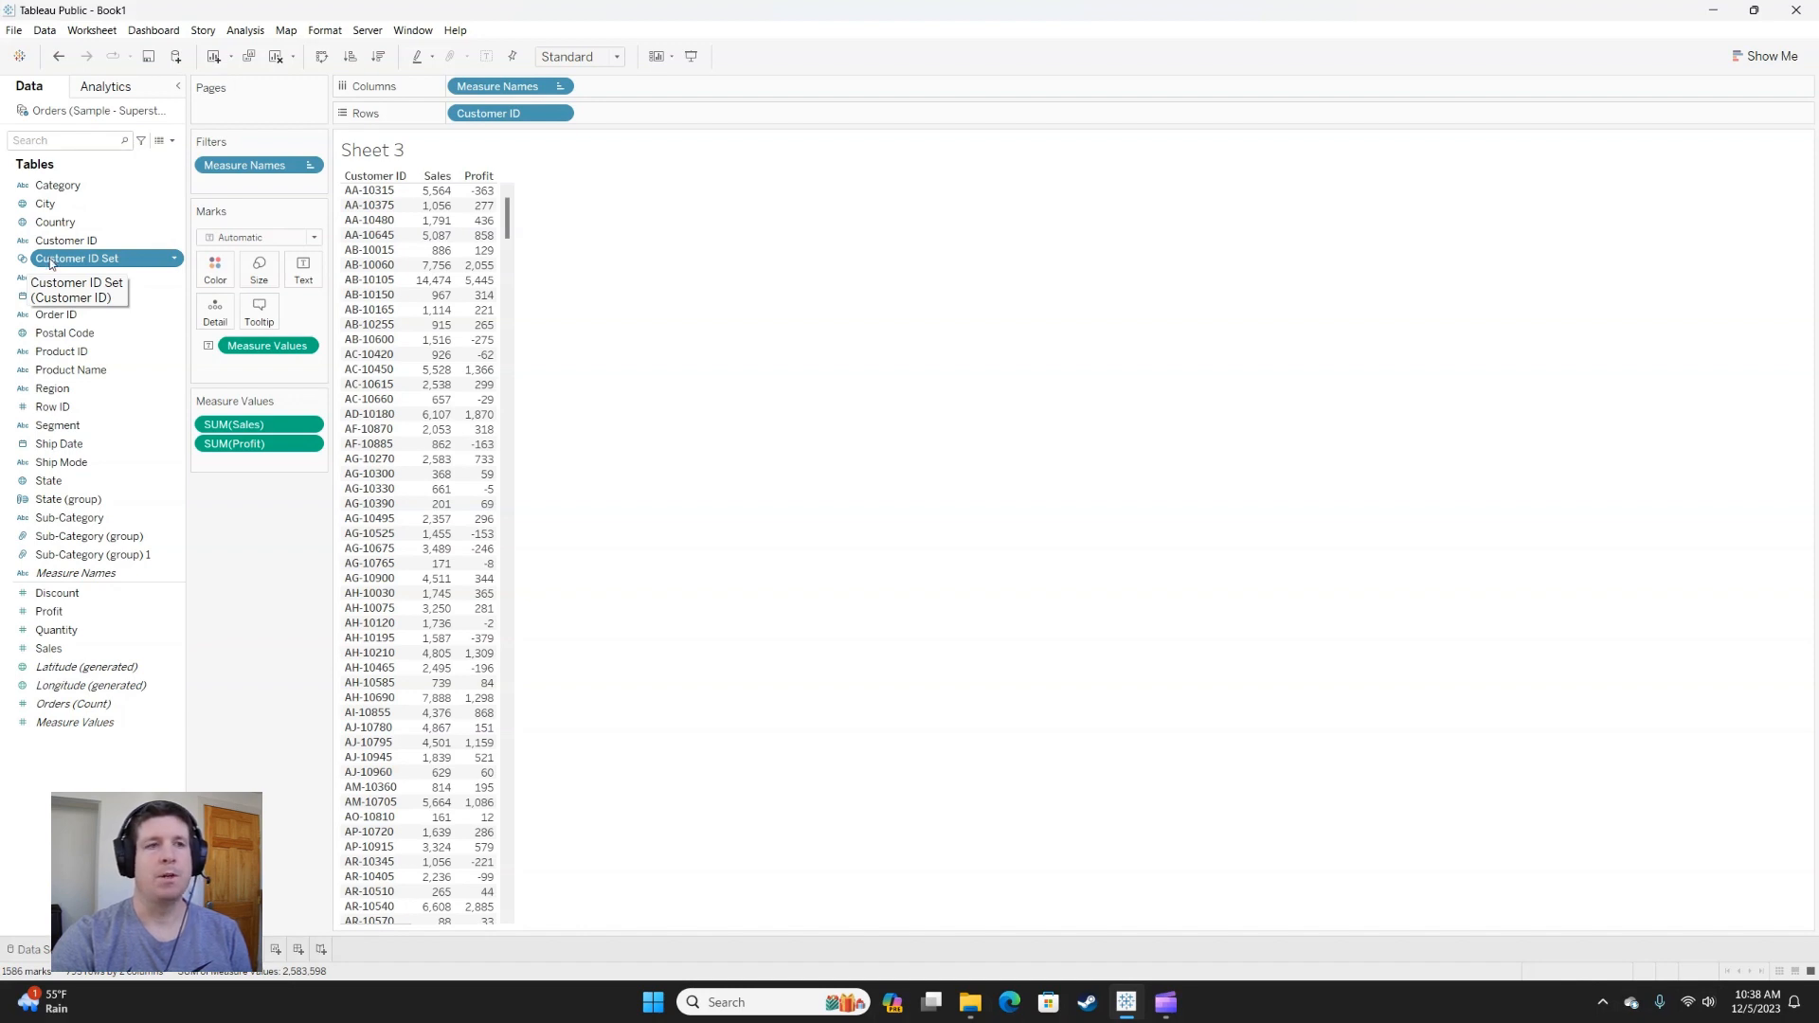
Filter the table by the In/Out values of Customer ID Set, keeping only In.
drag(52, 262, 301, 177)
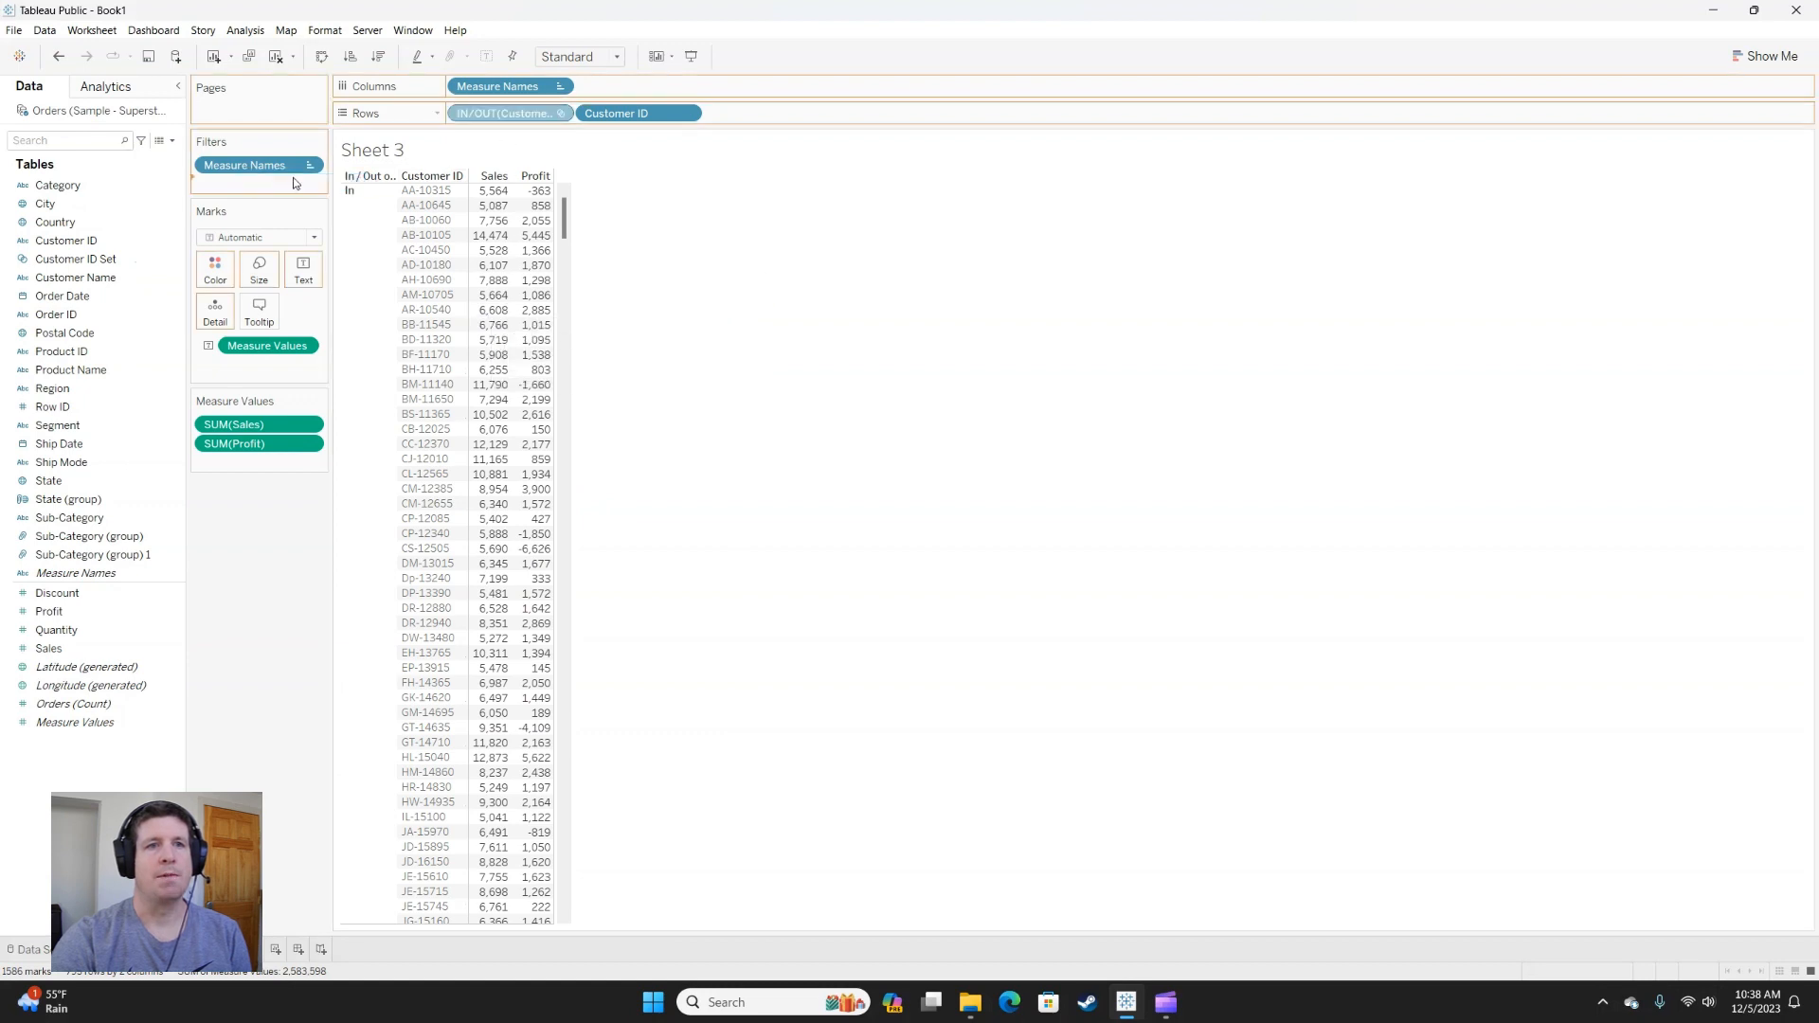
click(763, 371)
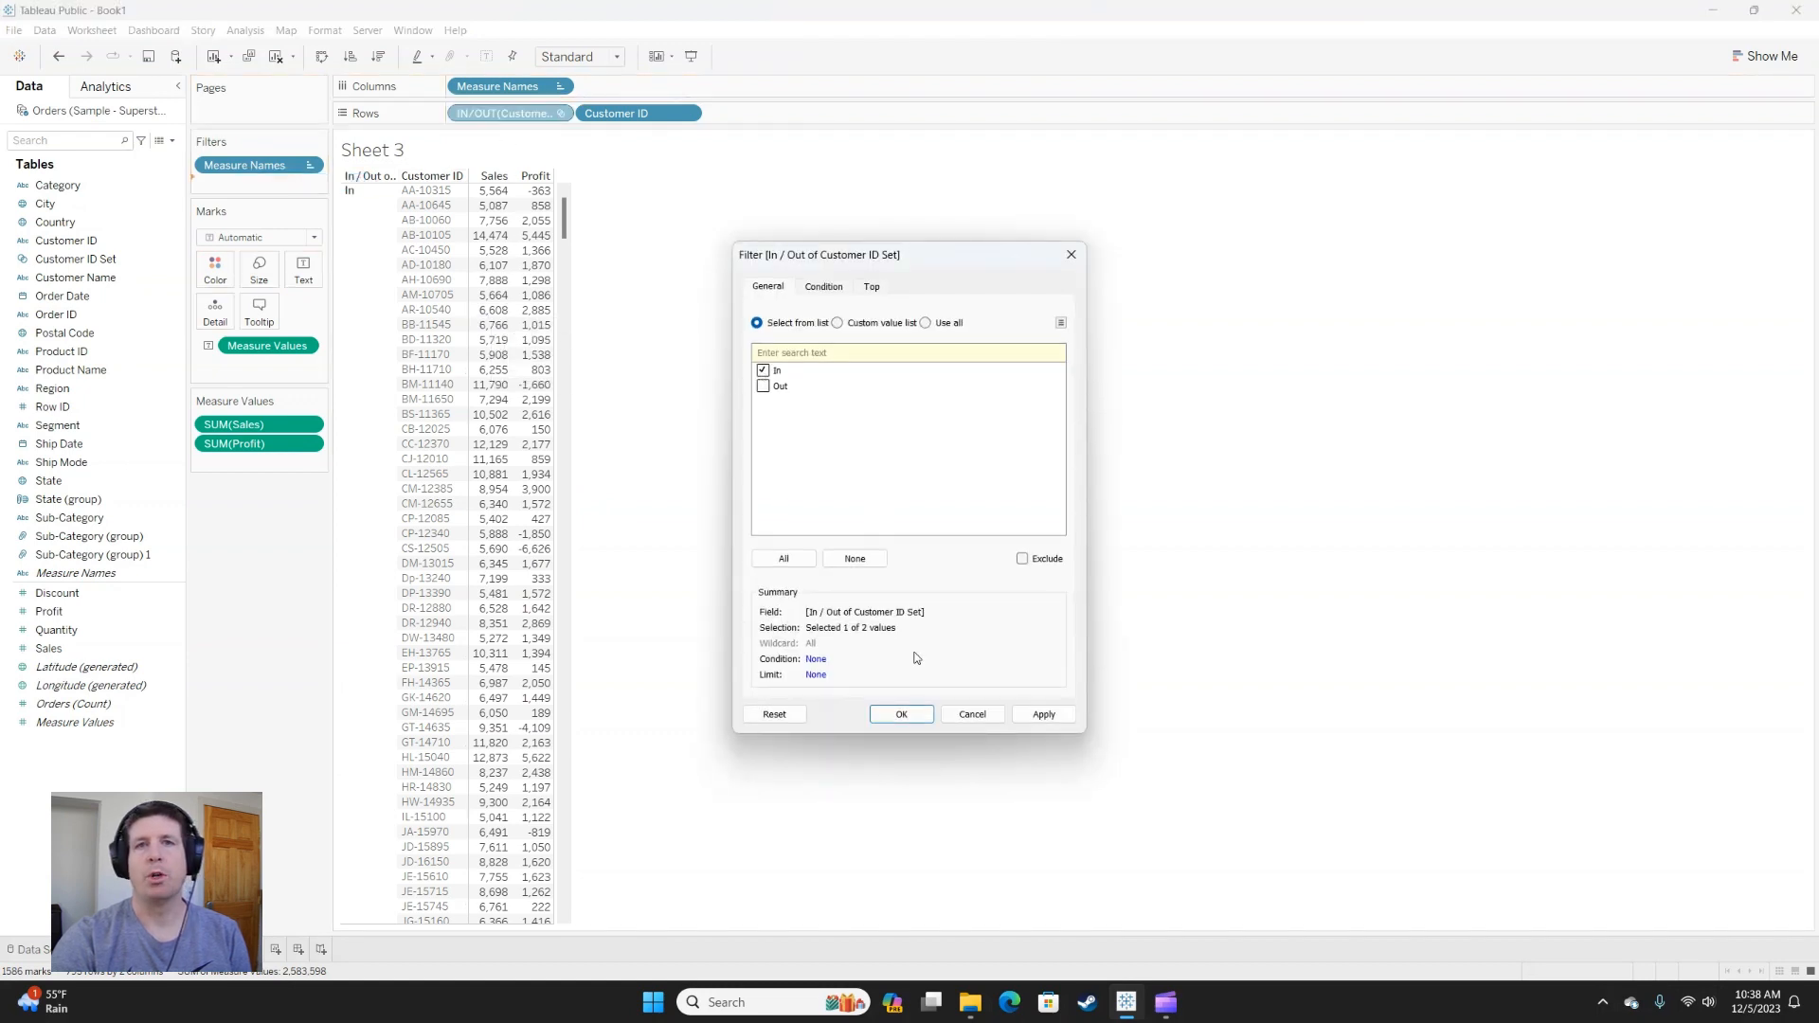
click(900, 715)
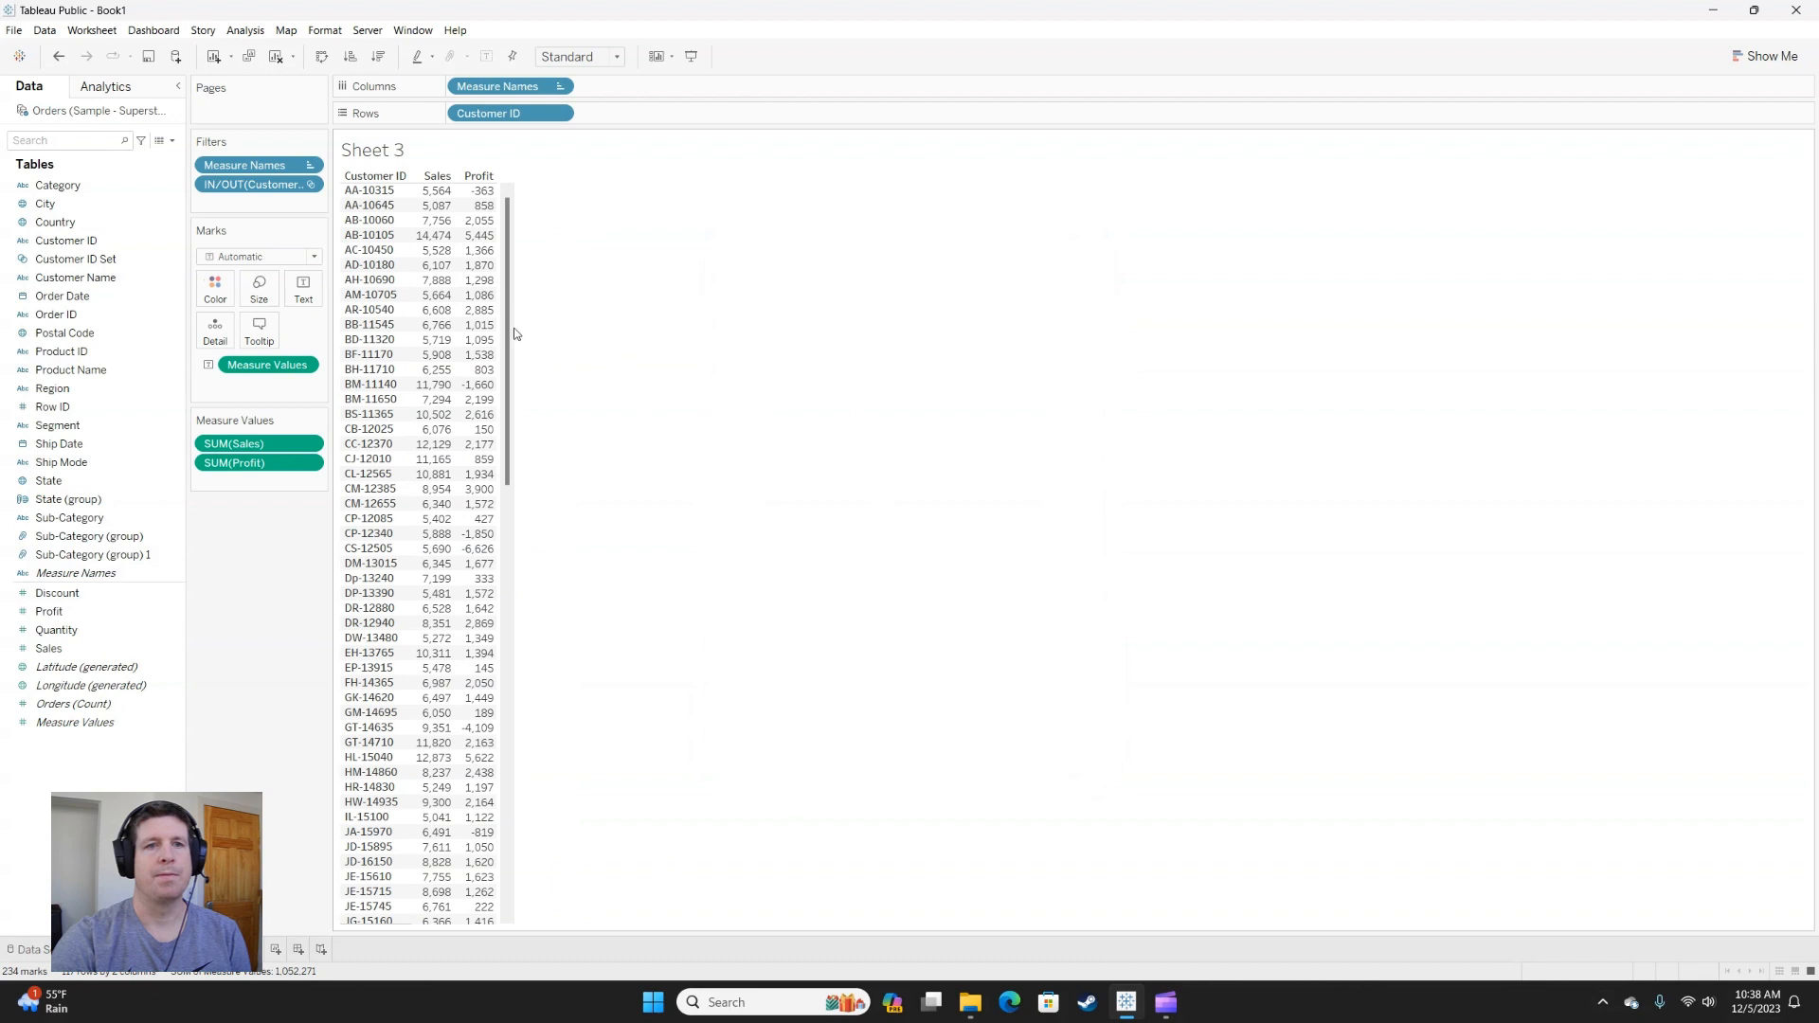
Replace the In/Out filter with a filter showing only the members in Customer ID Set.
drag(271, 196, 269, 511)
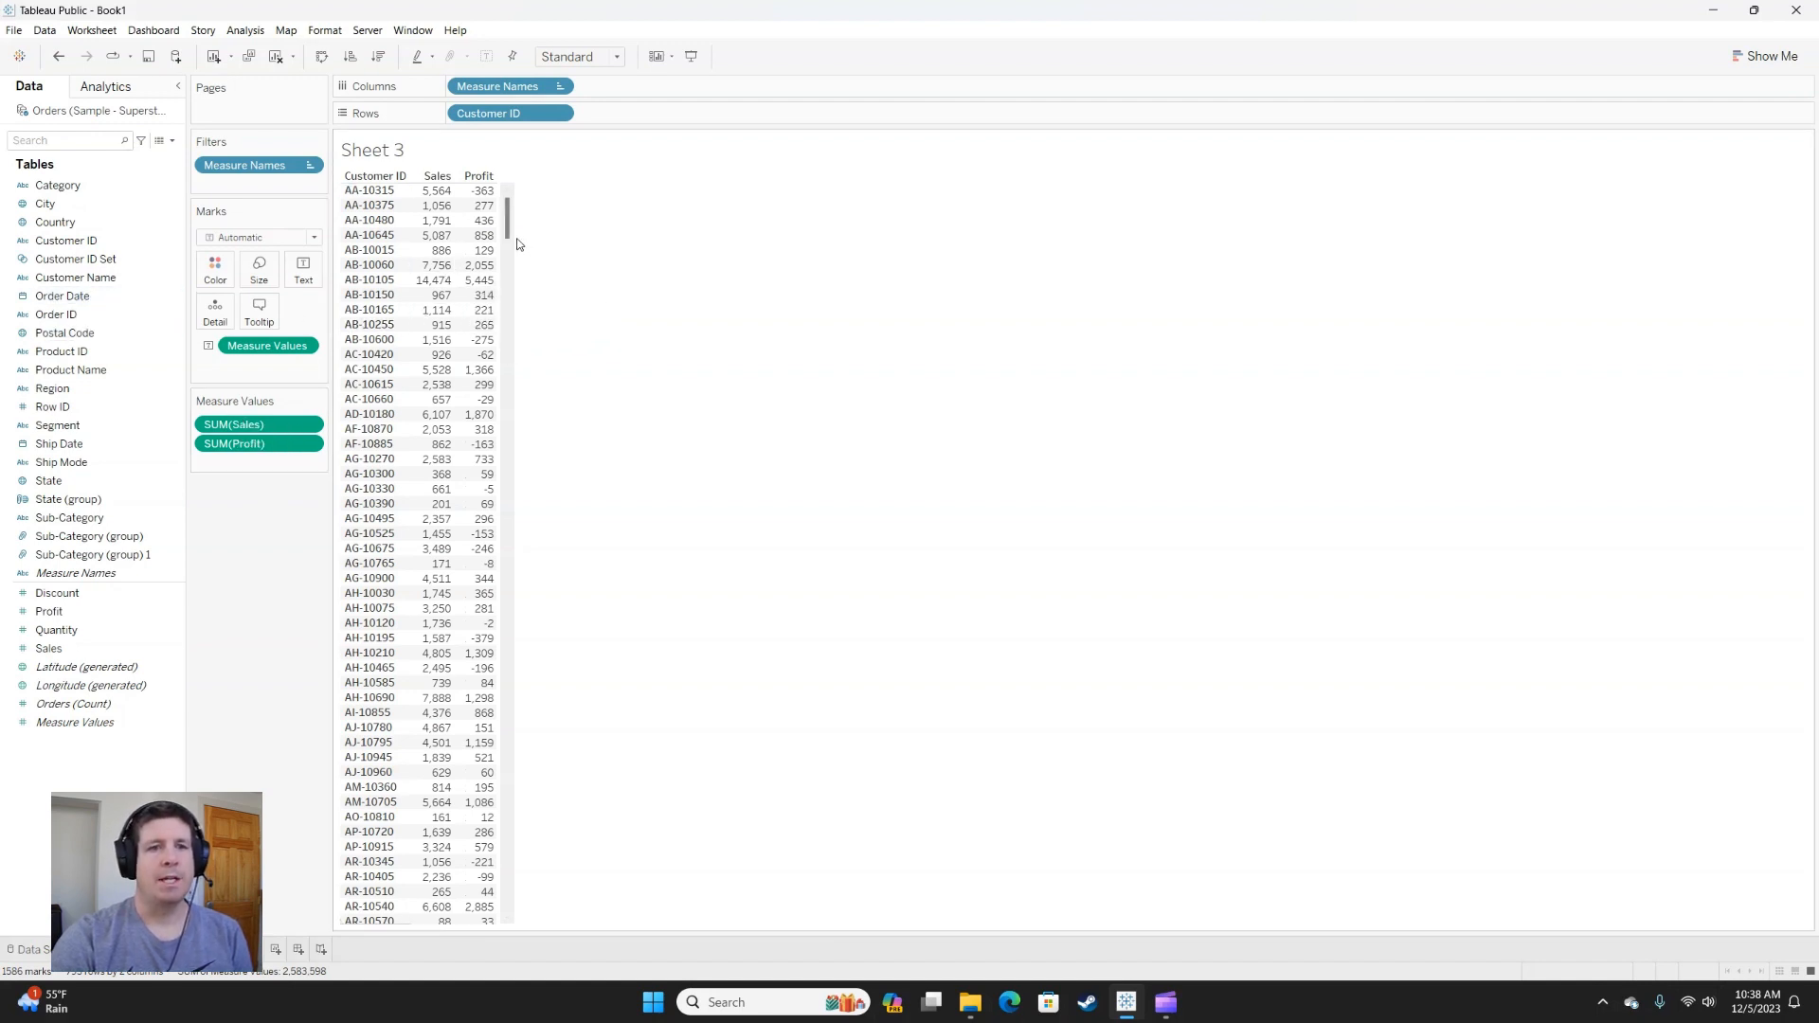
mouse_move(485, 452)
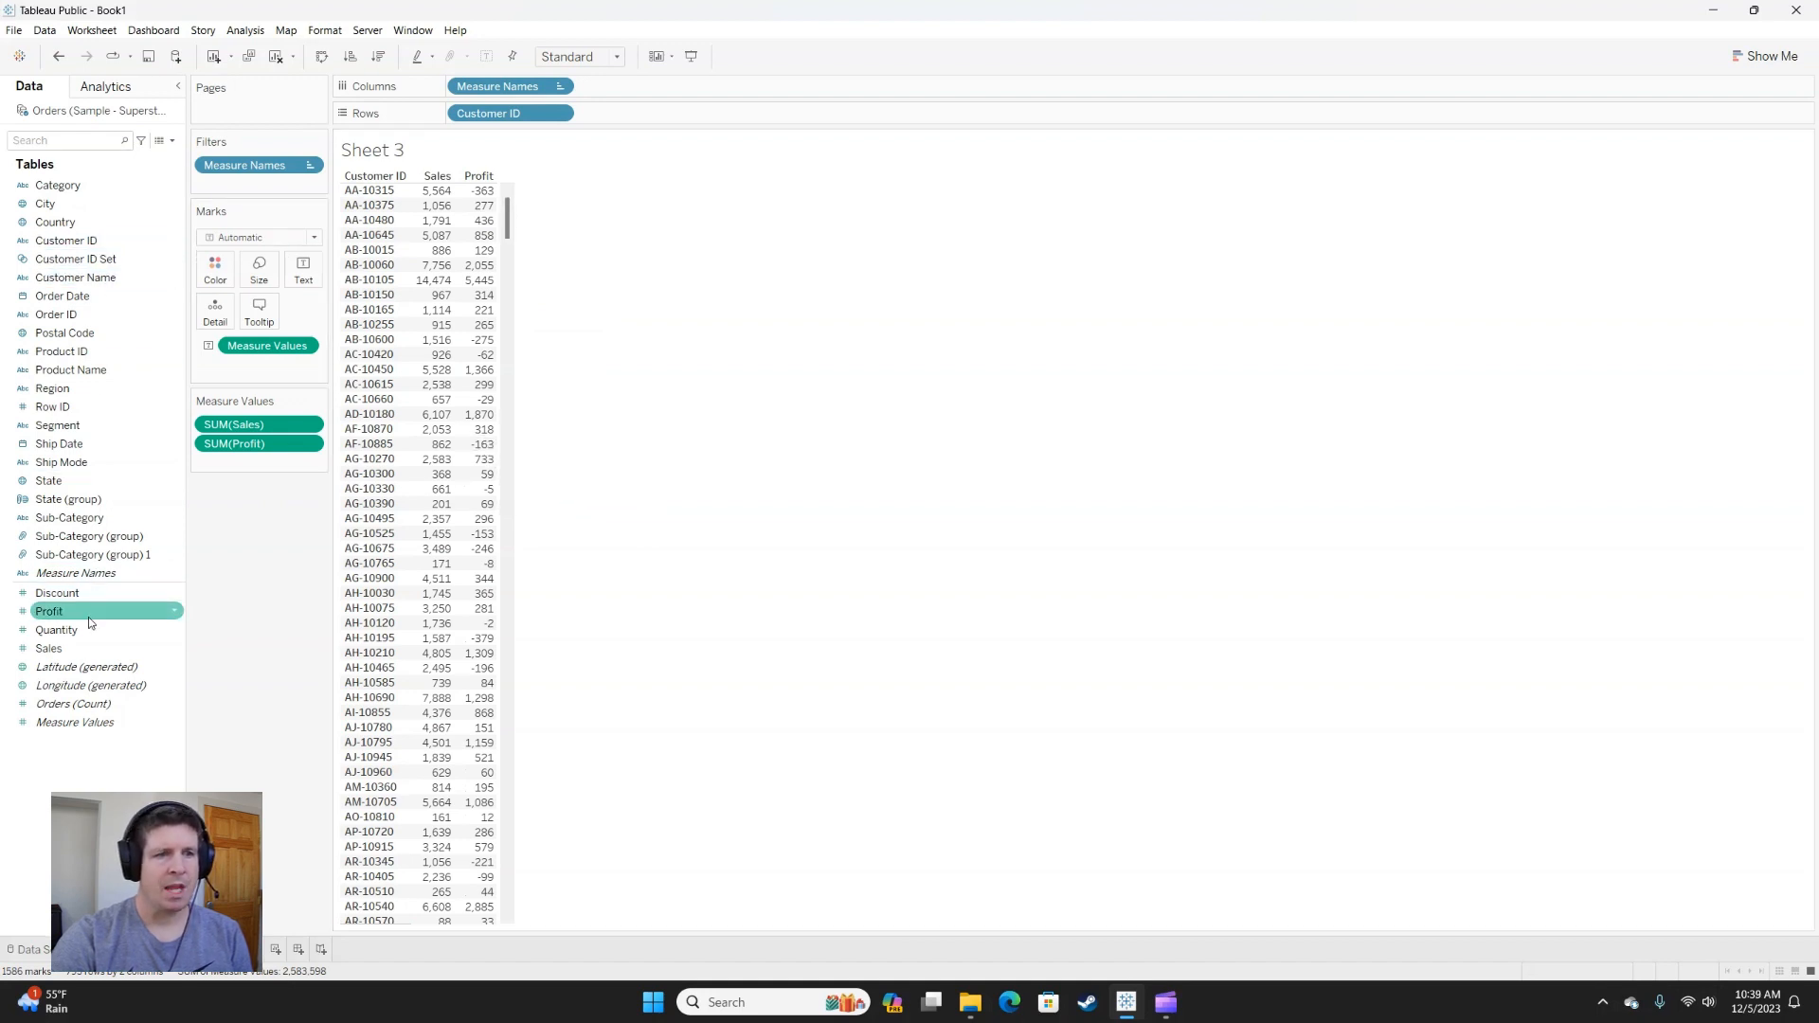
drag(95, 259, 266, 186)
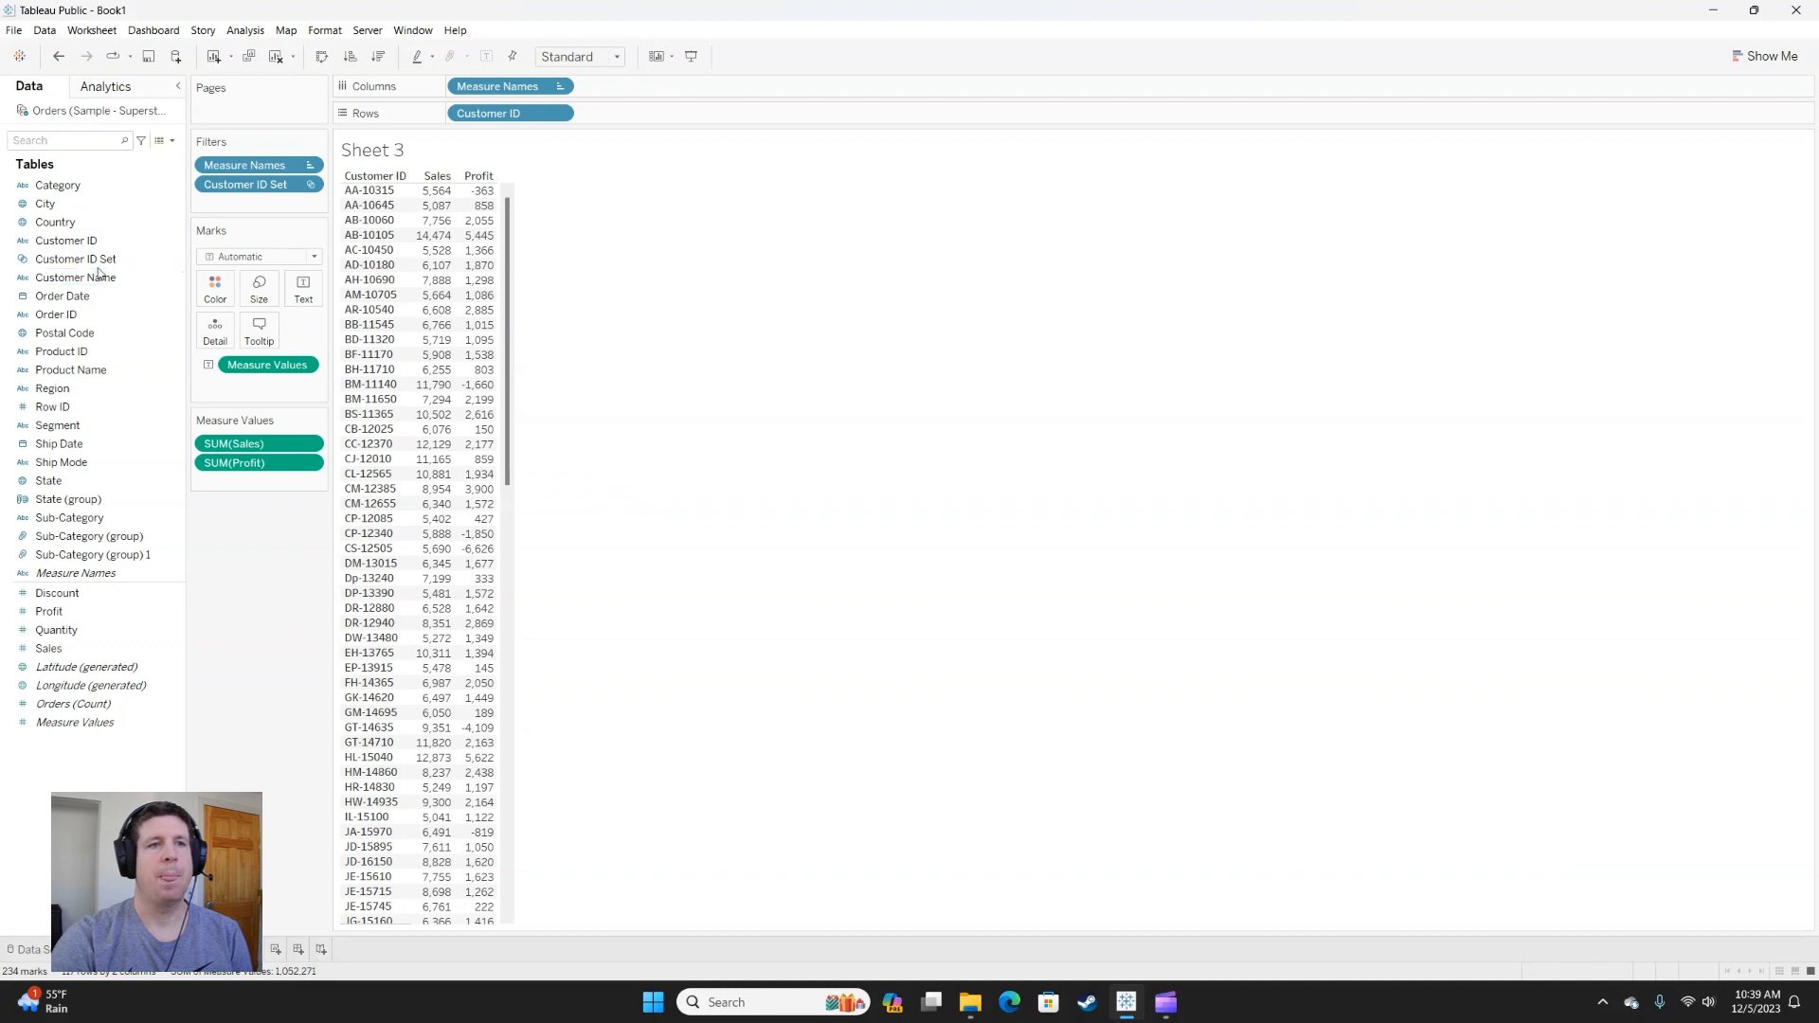
Create a second set from Customer ID with a by-field condition of Sum of Profit >= 500.
right_click(61, 243)
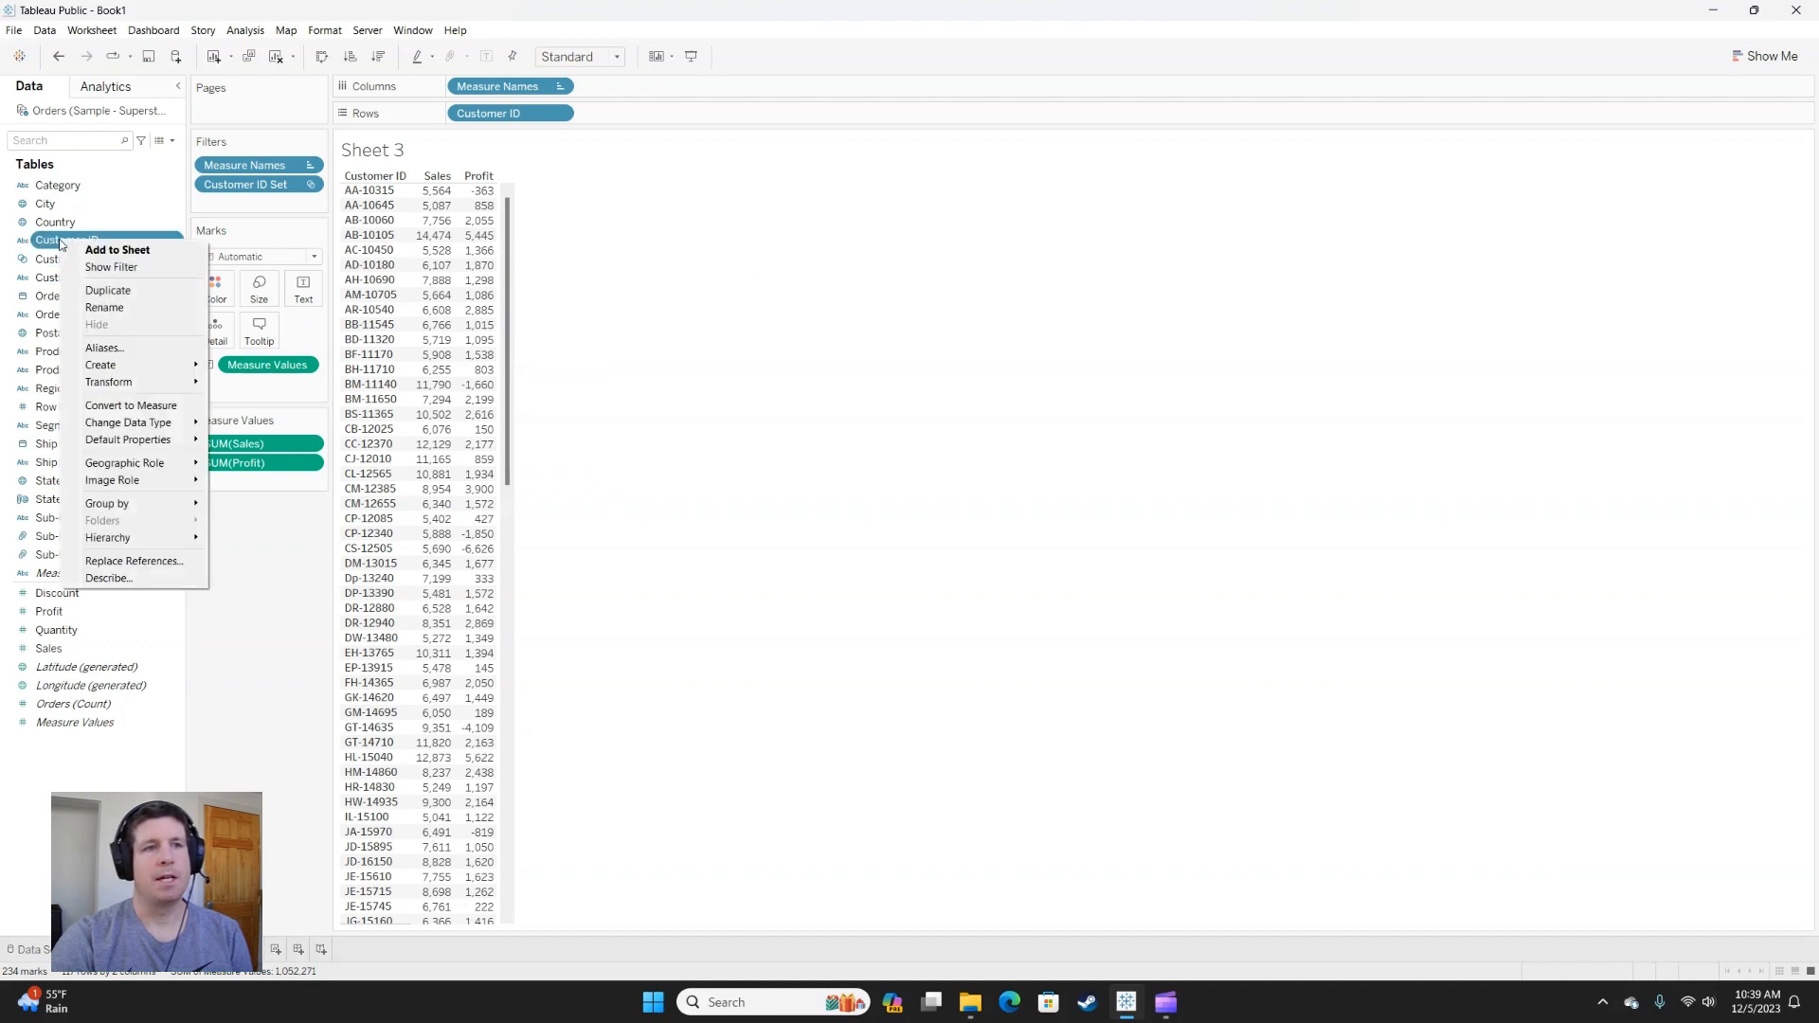
mouse_move(147, 369)
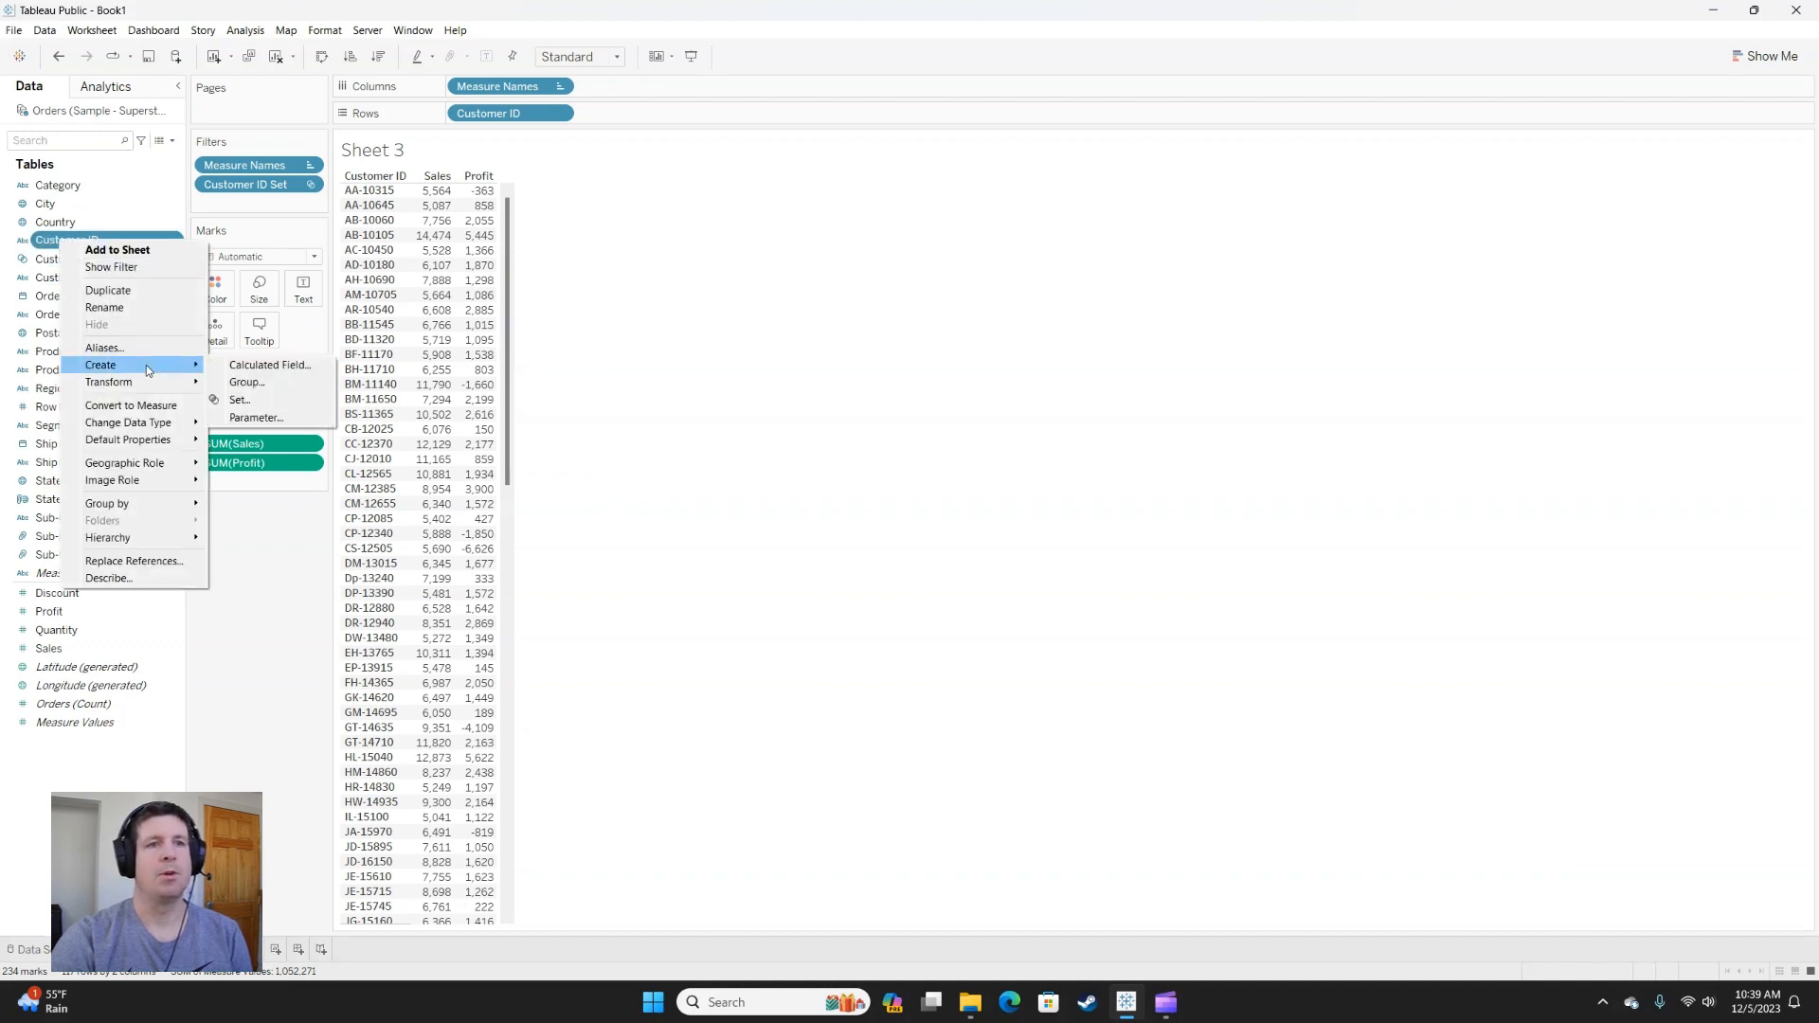
click(239, 399)
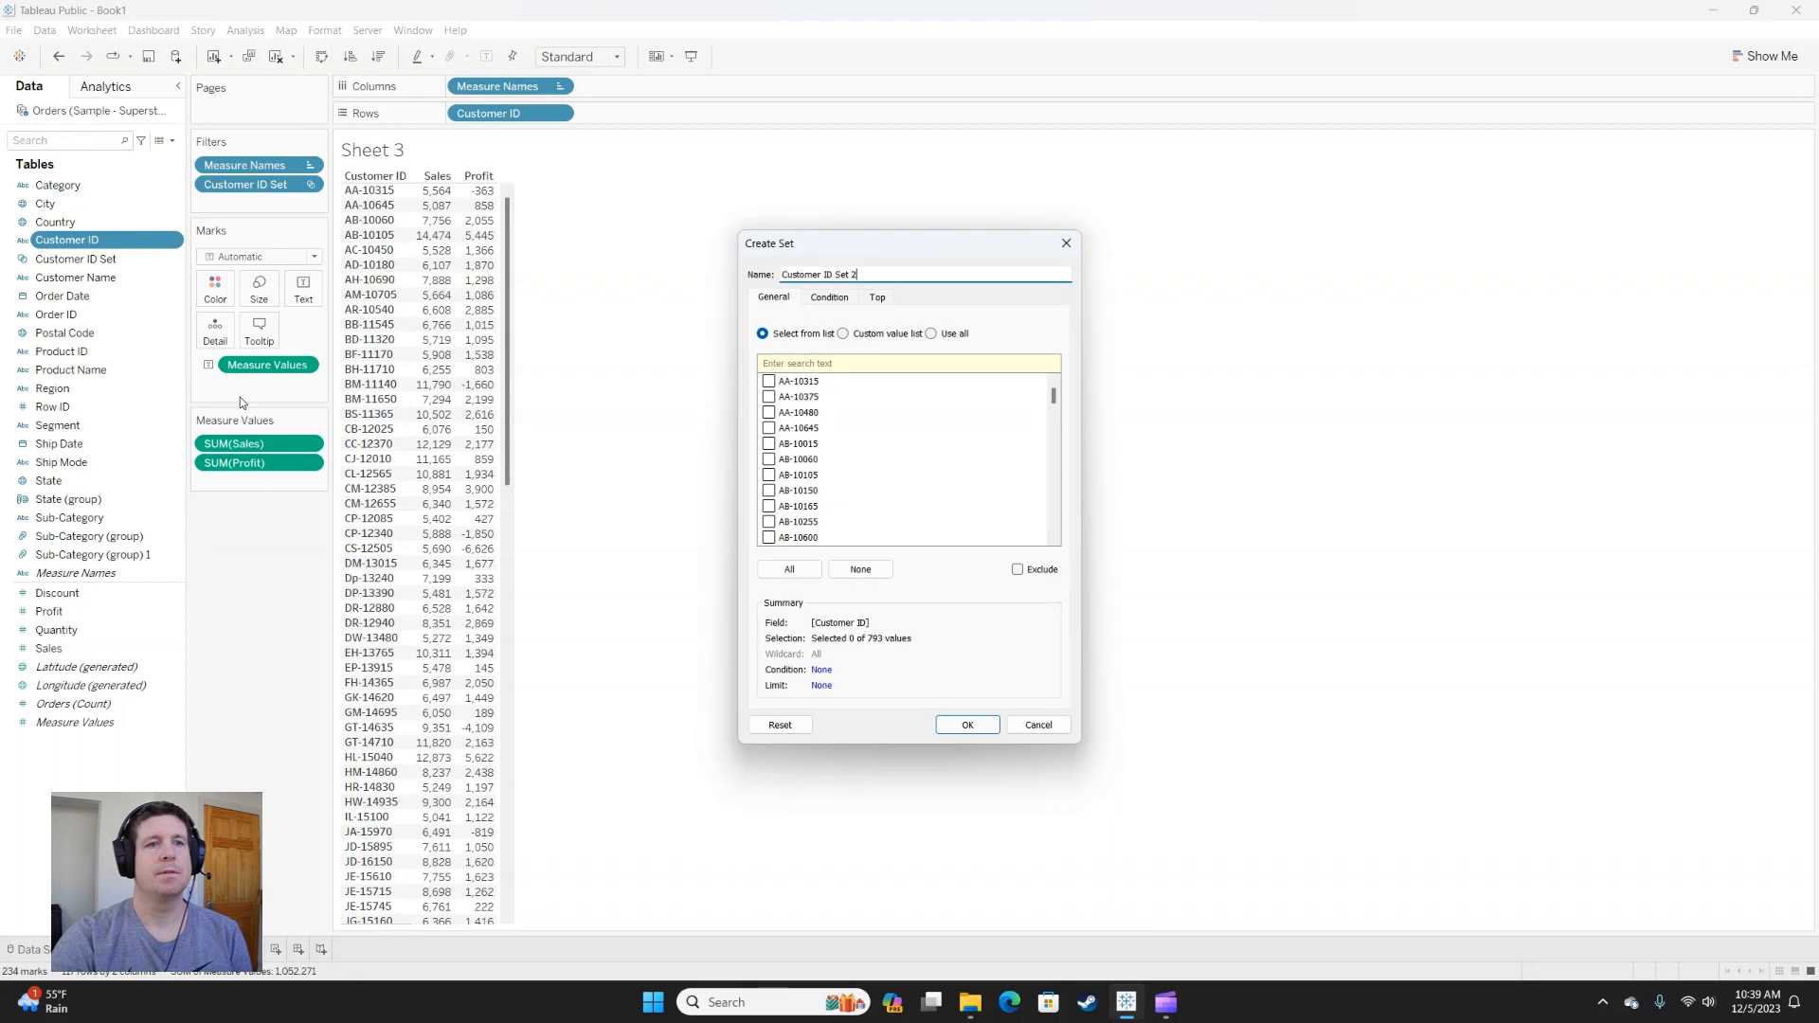
click(830, 298)
click(763, 341)
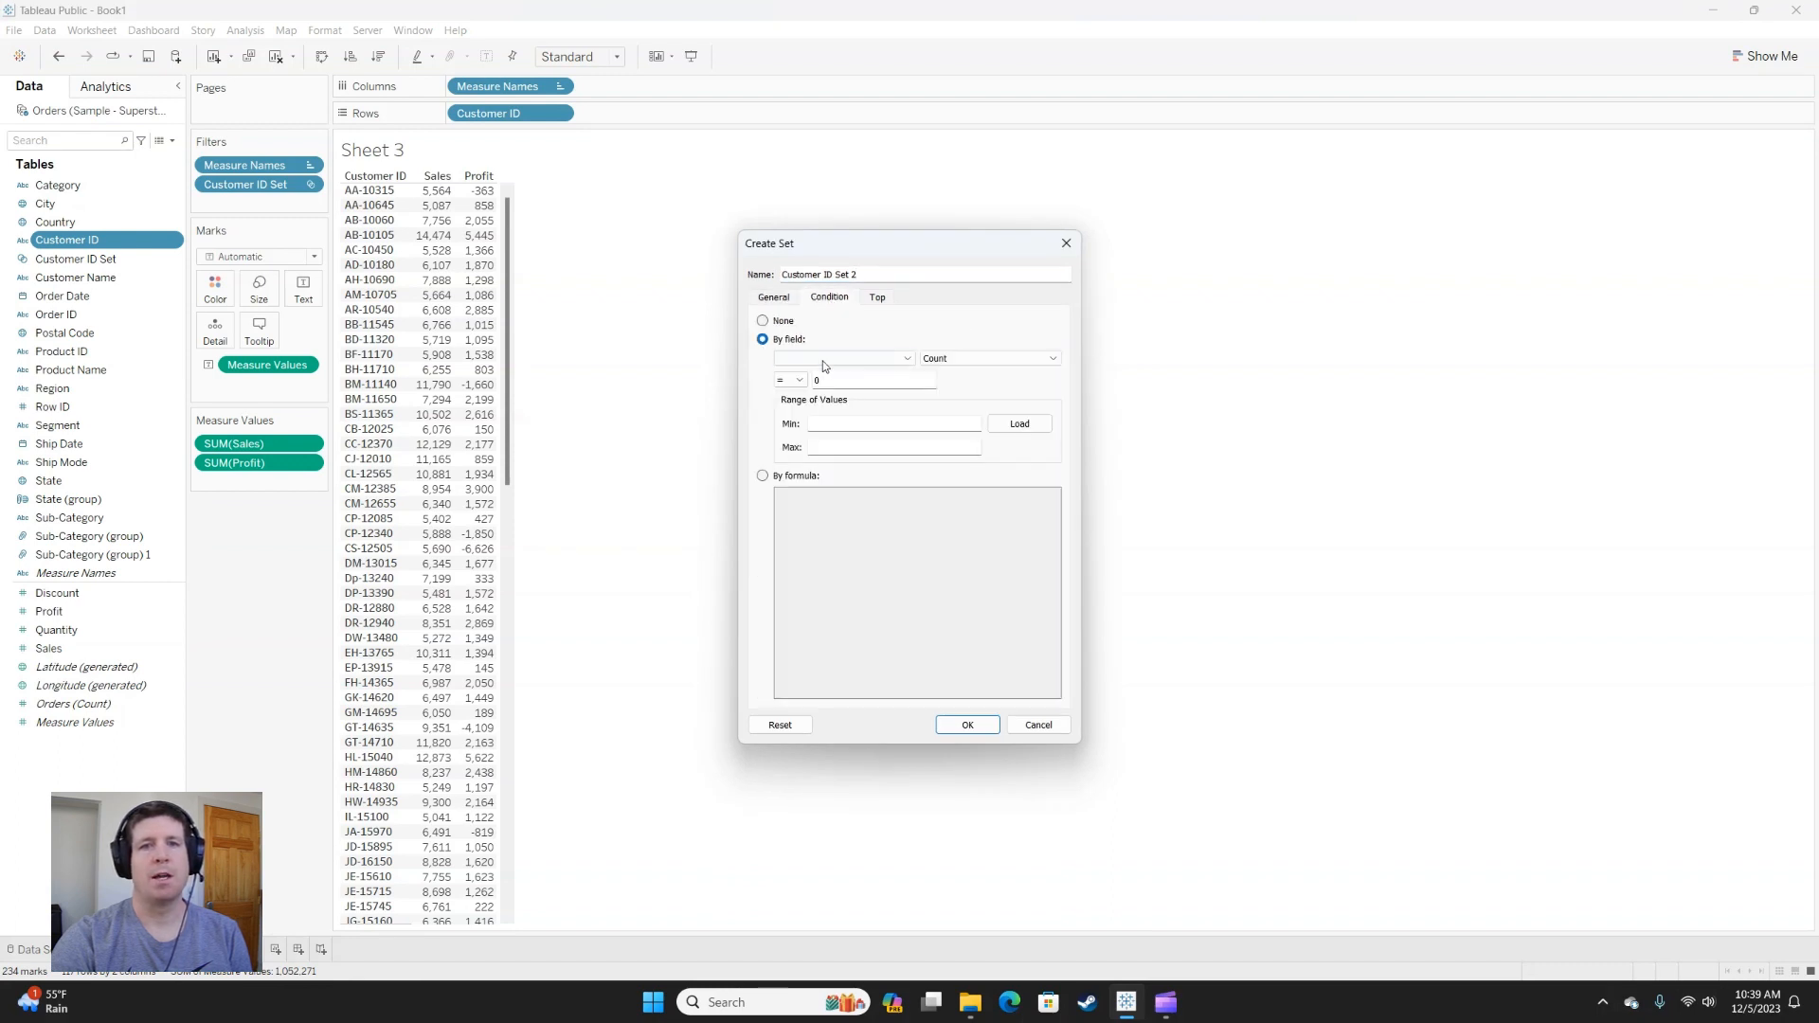
click(838, 360)
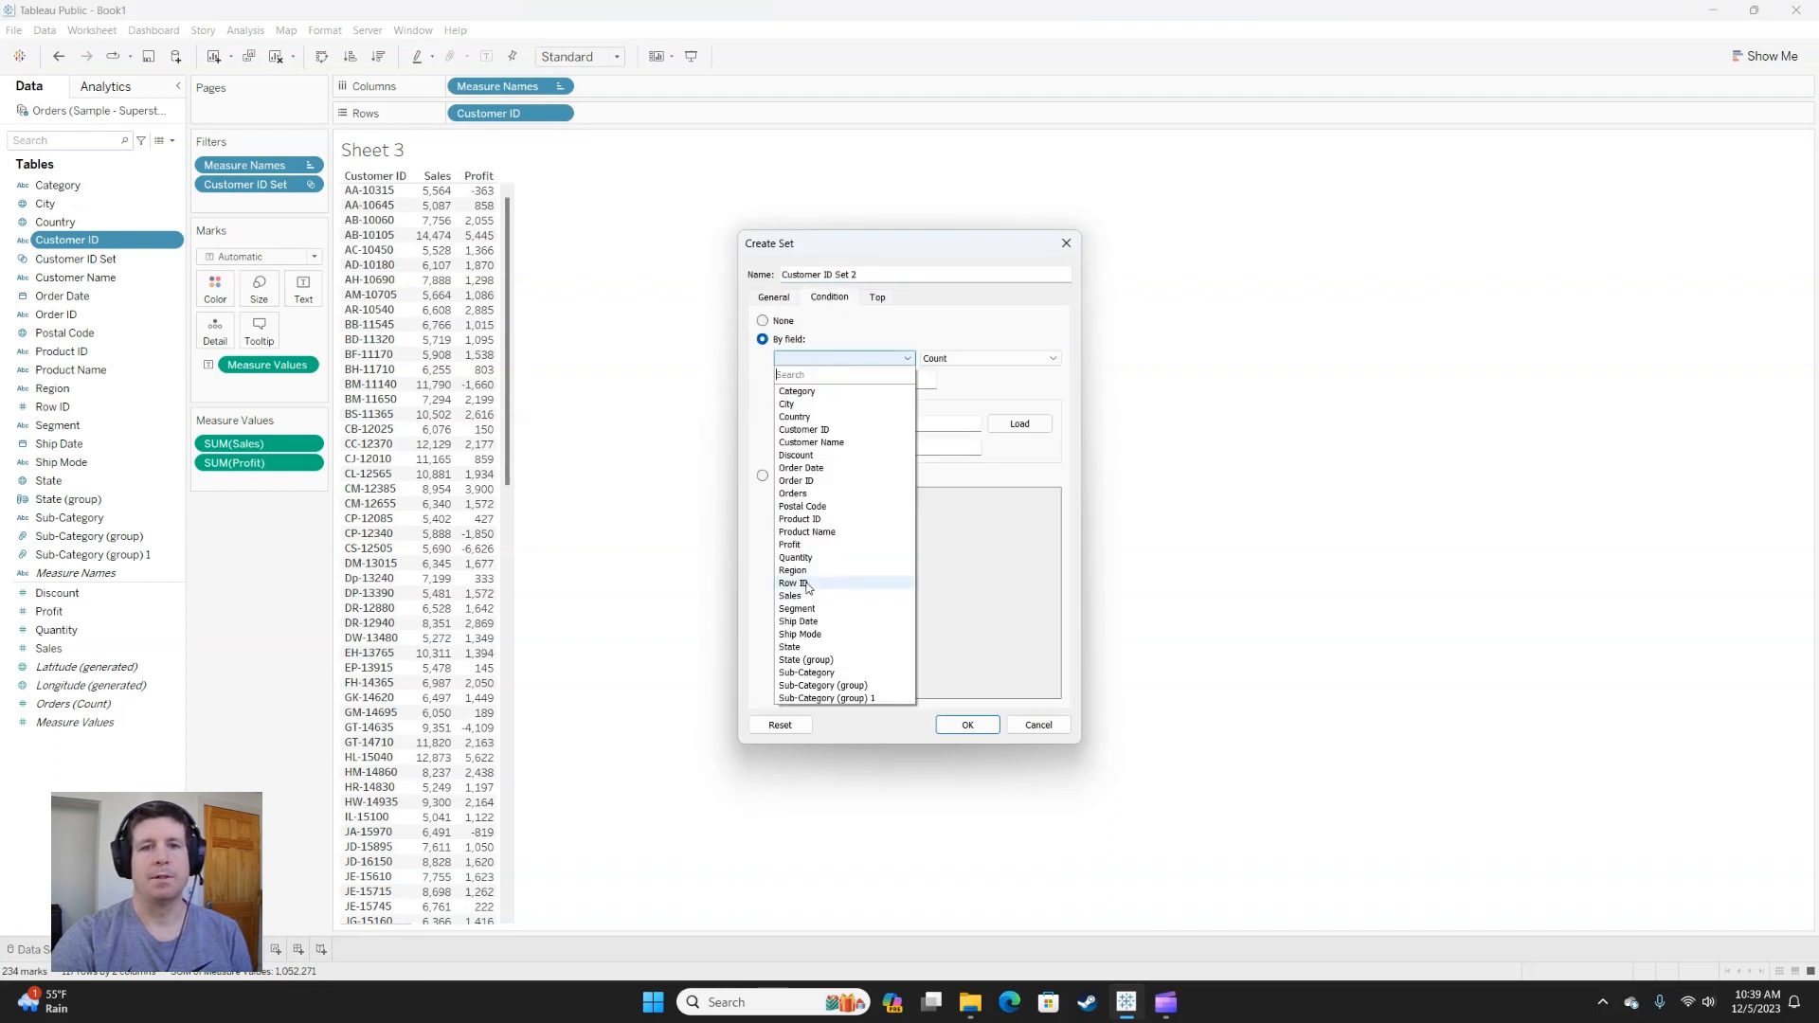
click(790, 546)
click(790, 379)
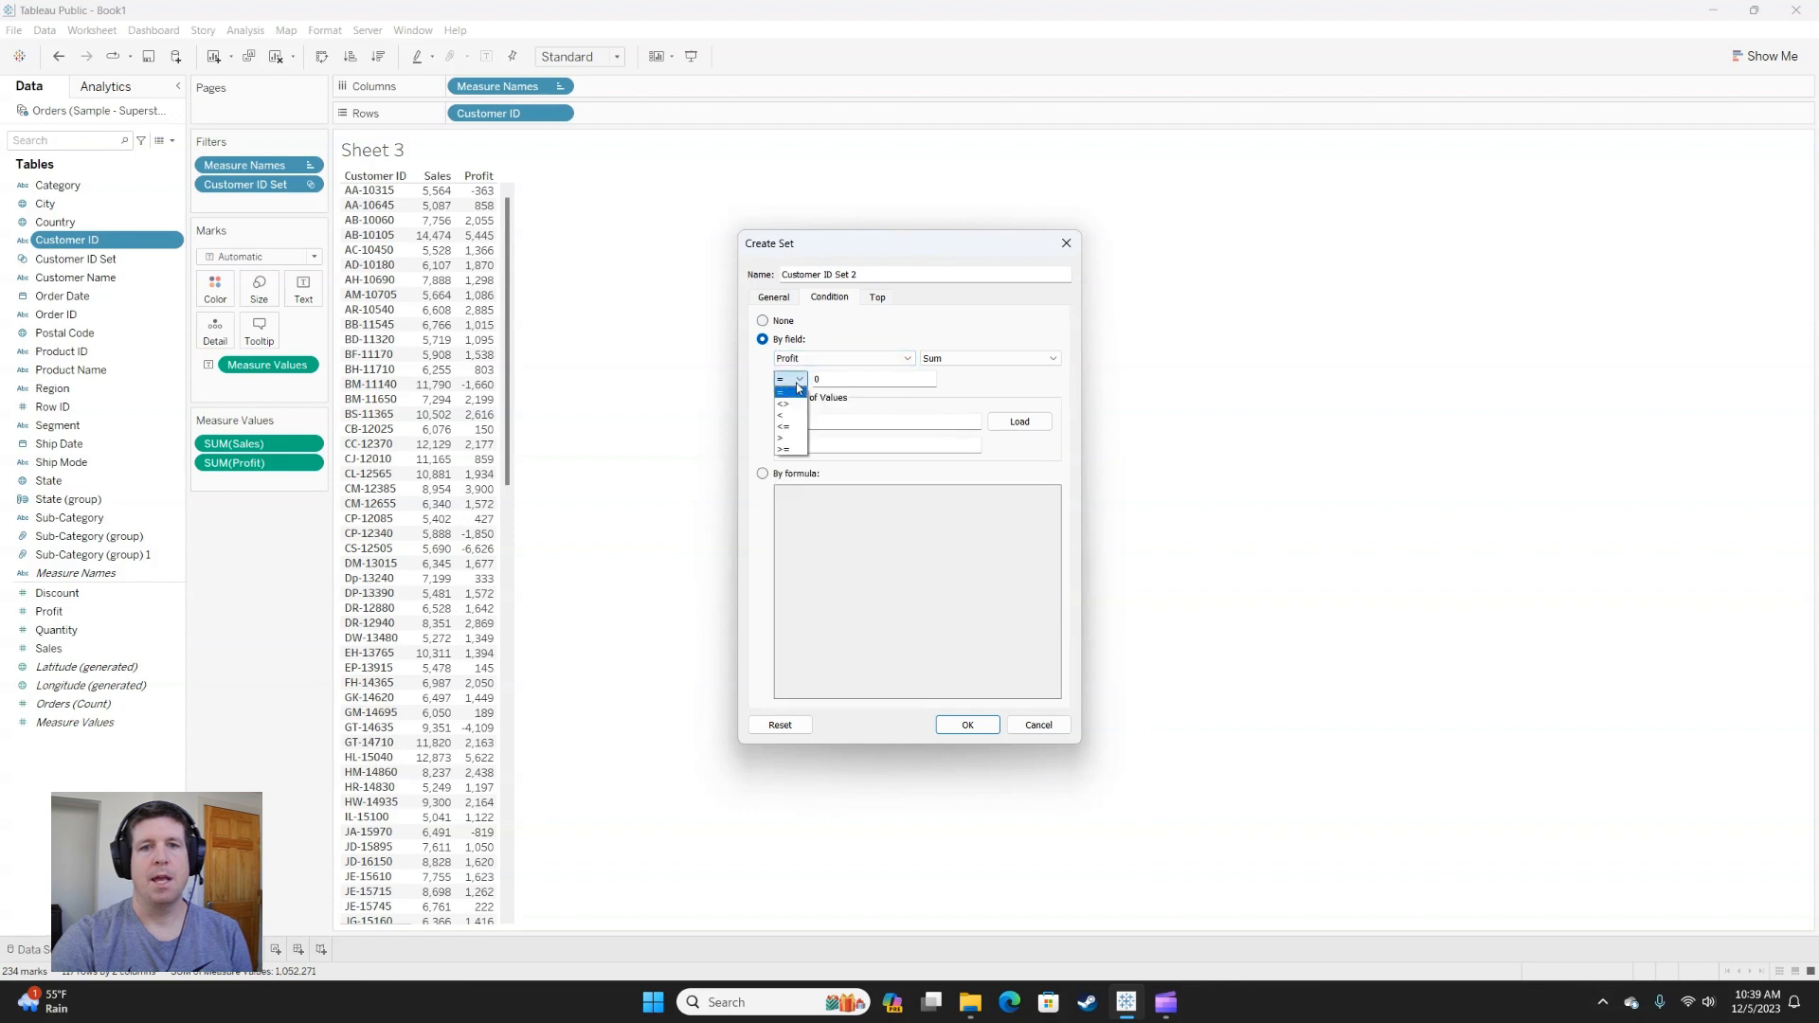
click(790, 449)
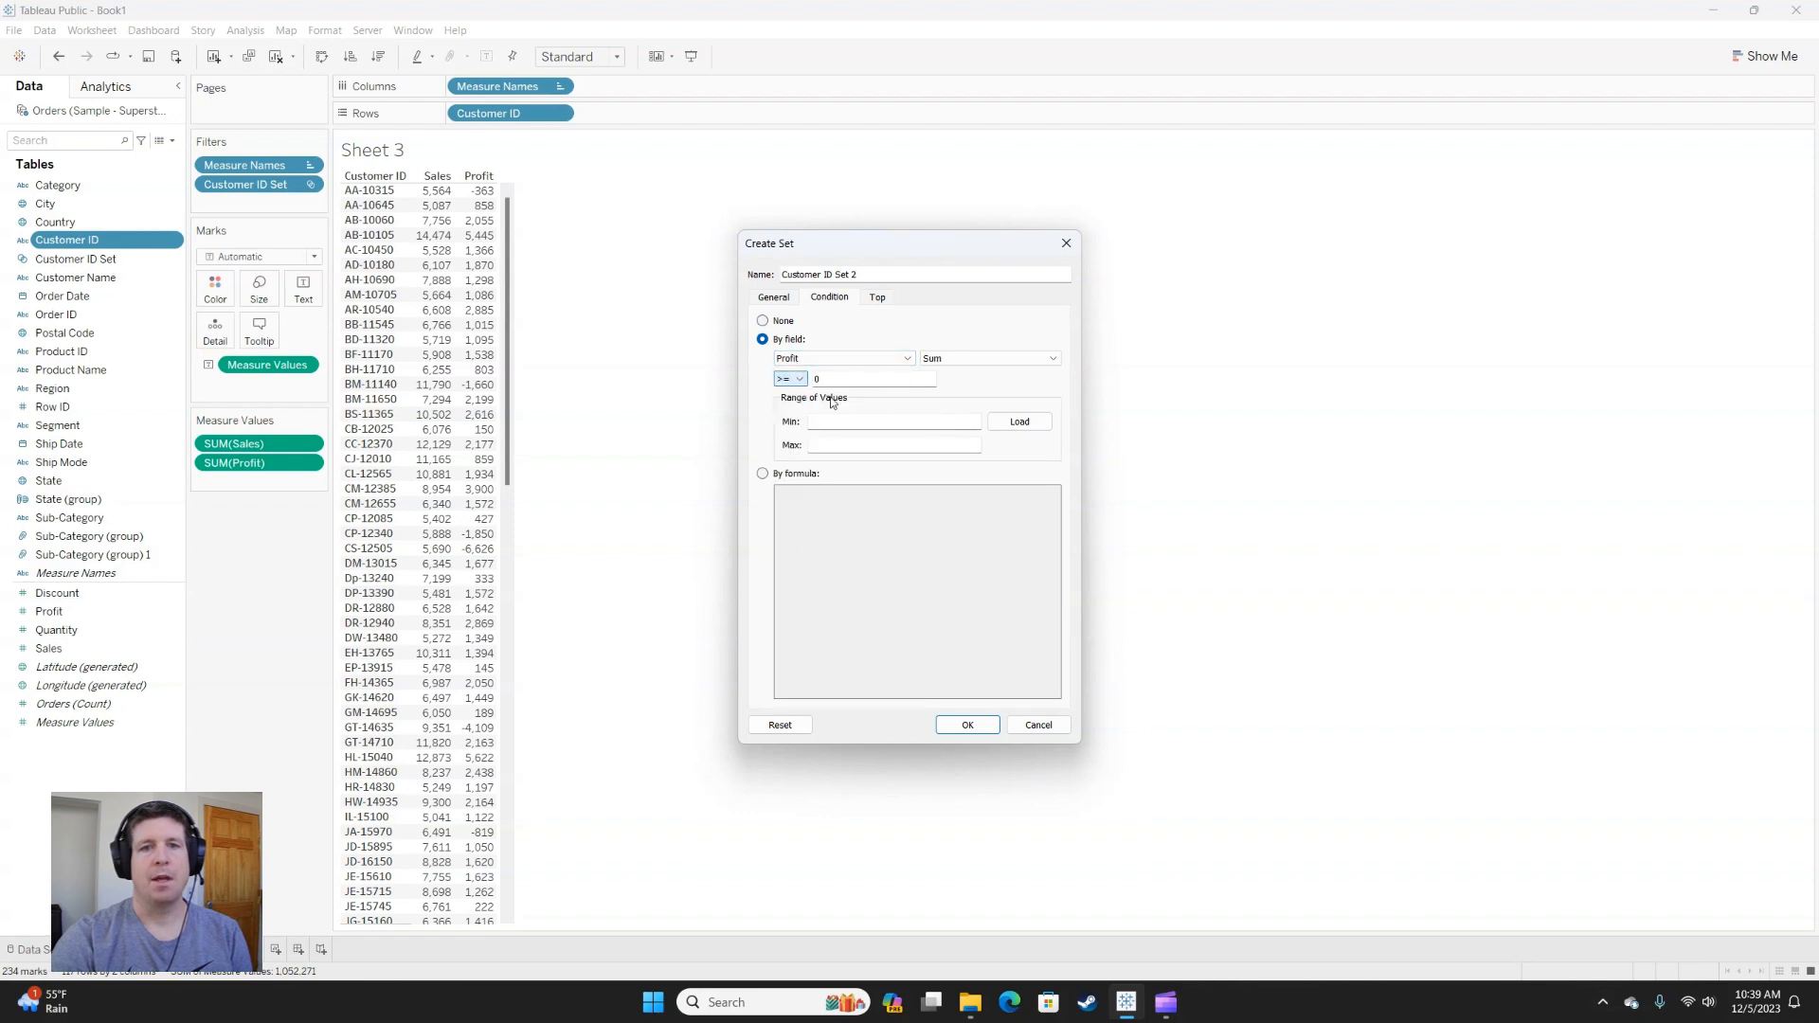
key(Tab)
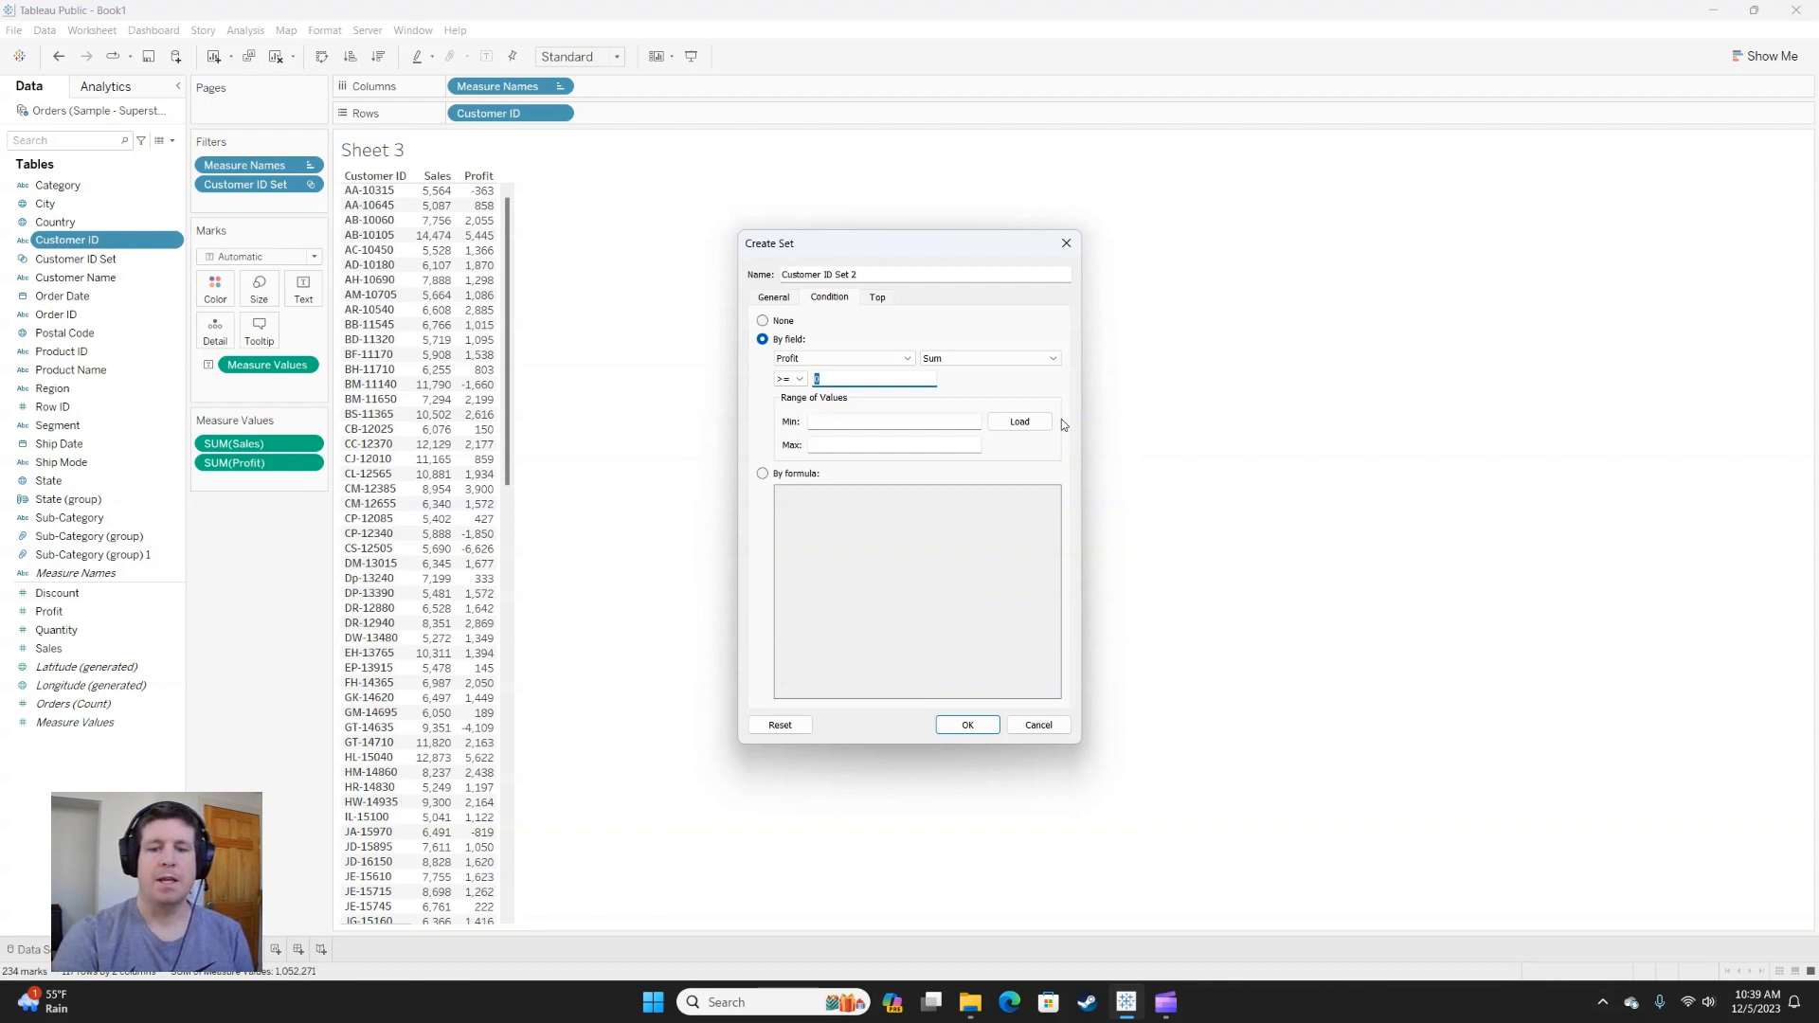
text(500)
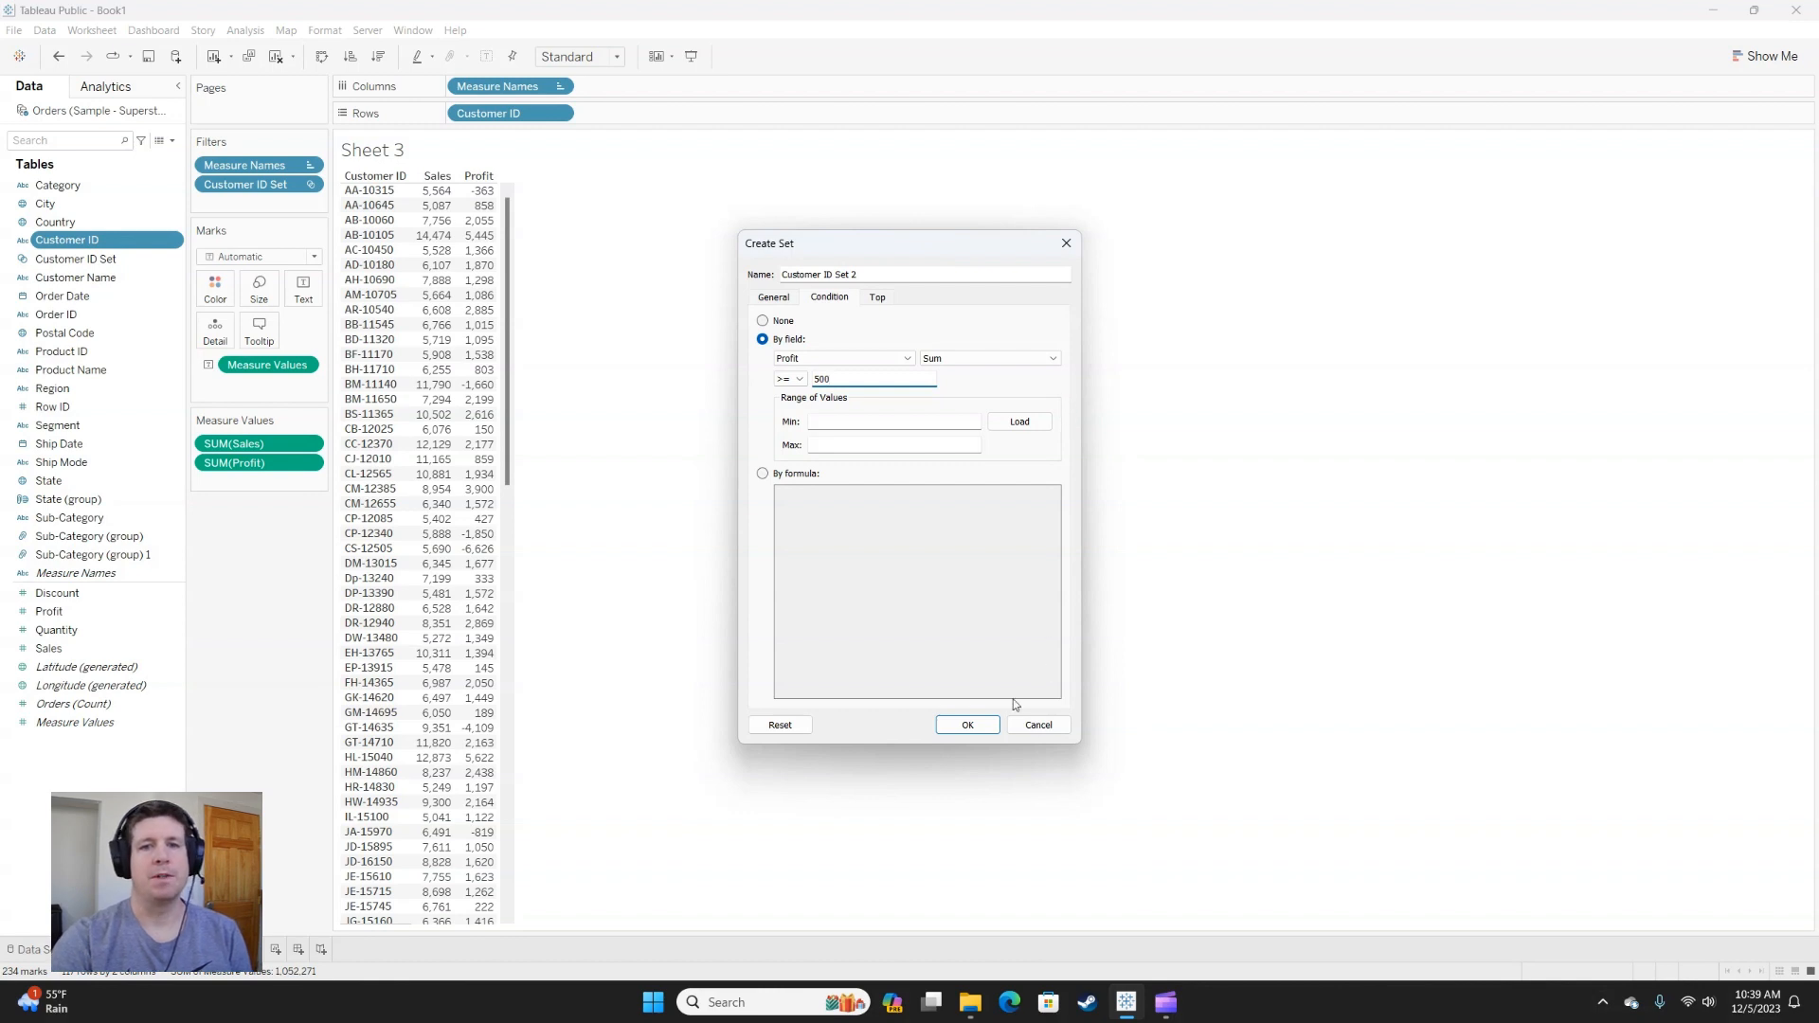
click(968, 725)
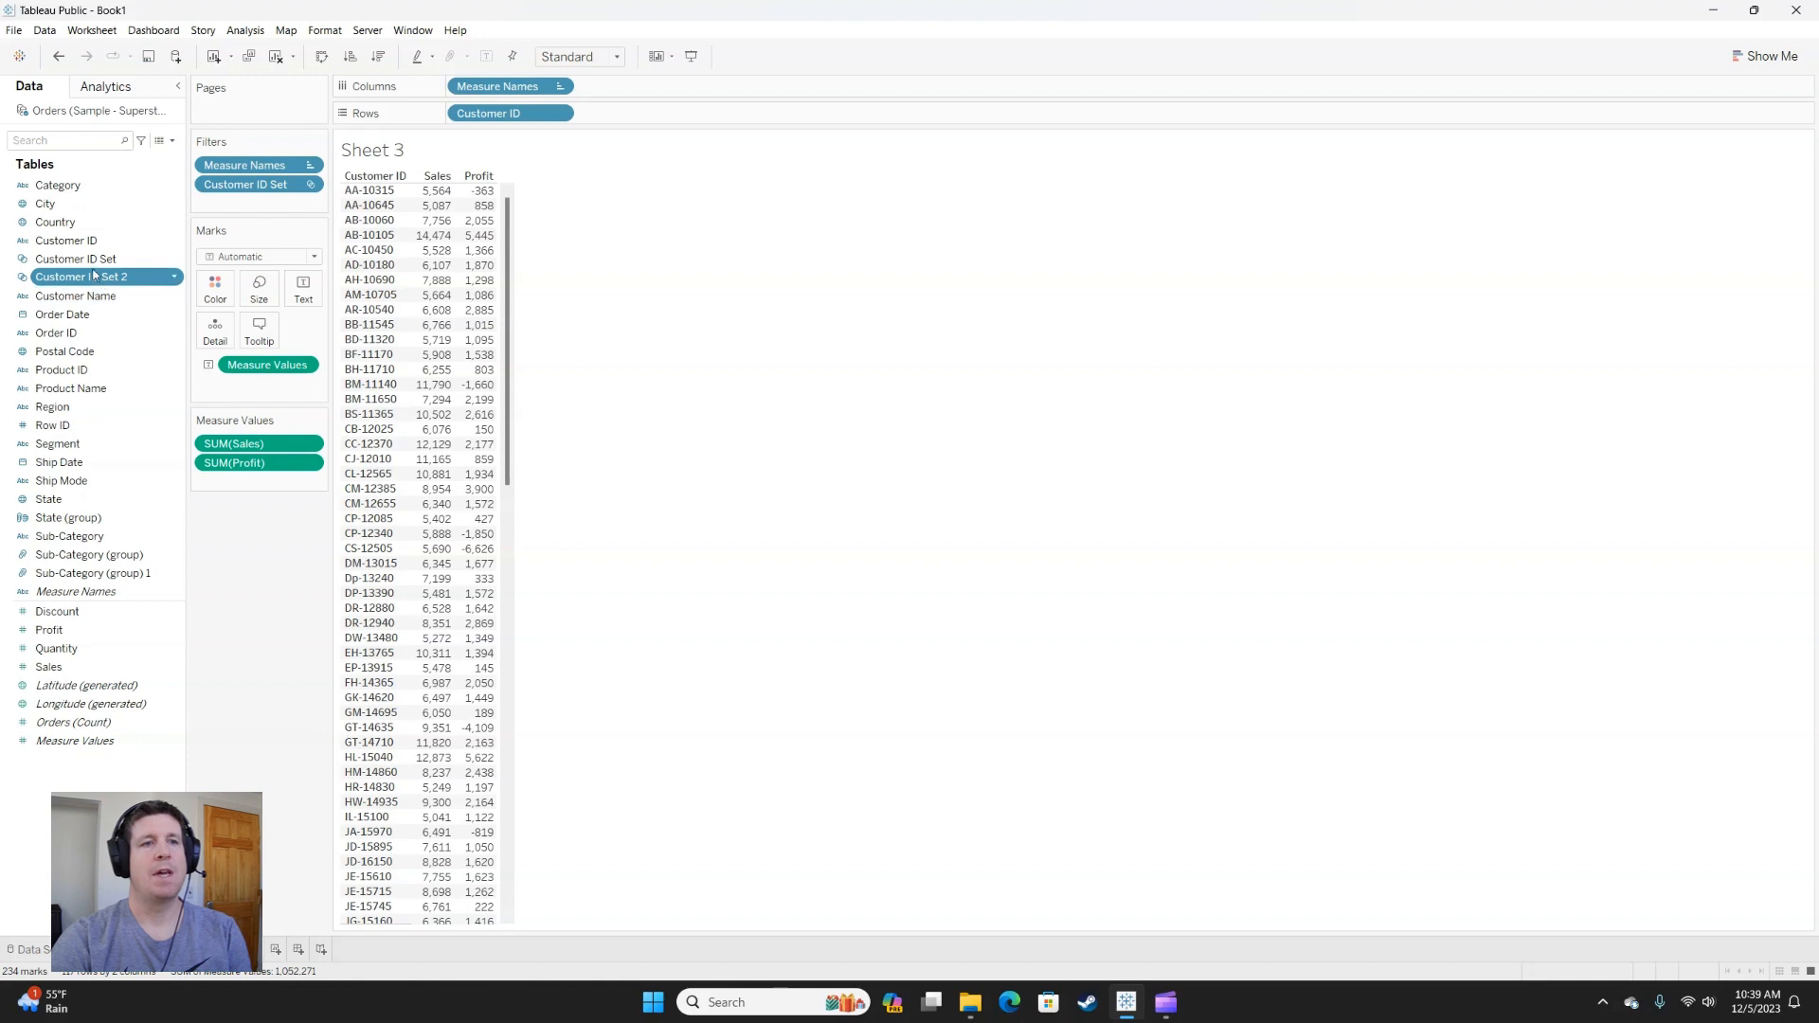
Combine the two customer sets into High Value Customers using their shared members, and filter the table by it in place of Customer ID Set.
ctrl+click(98, 258)
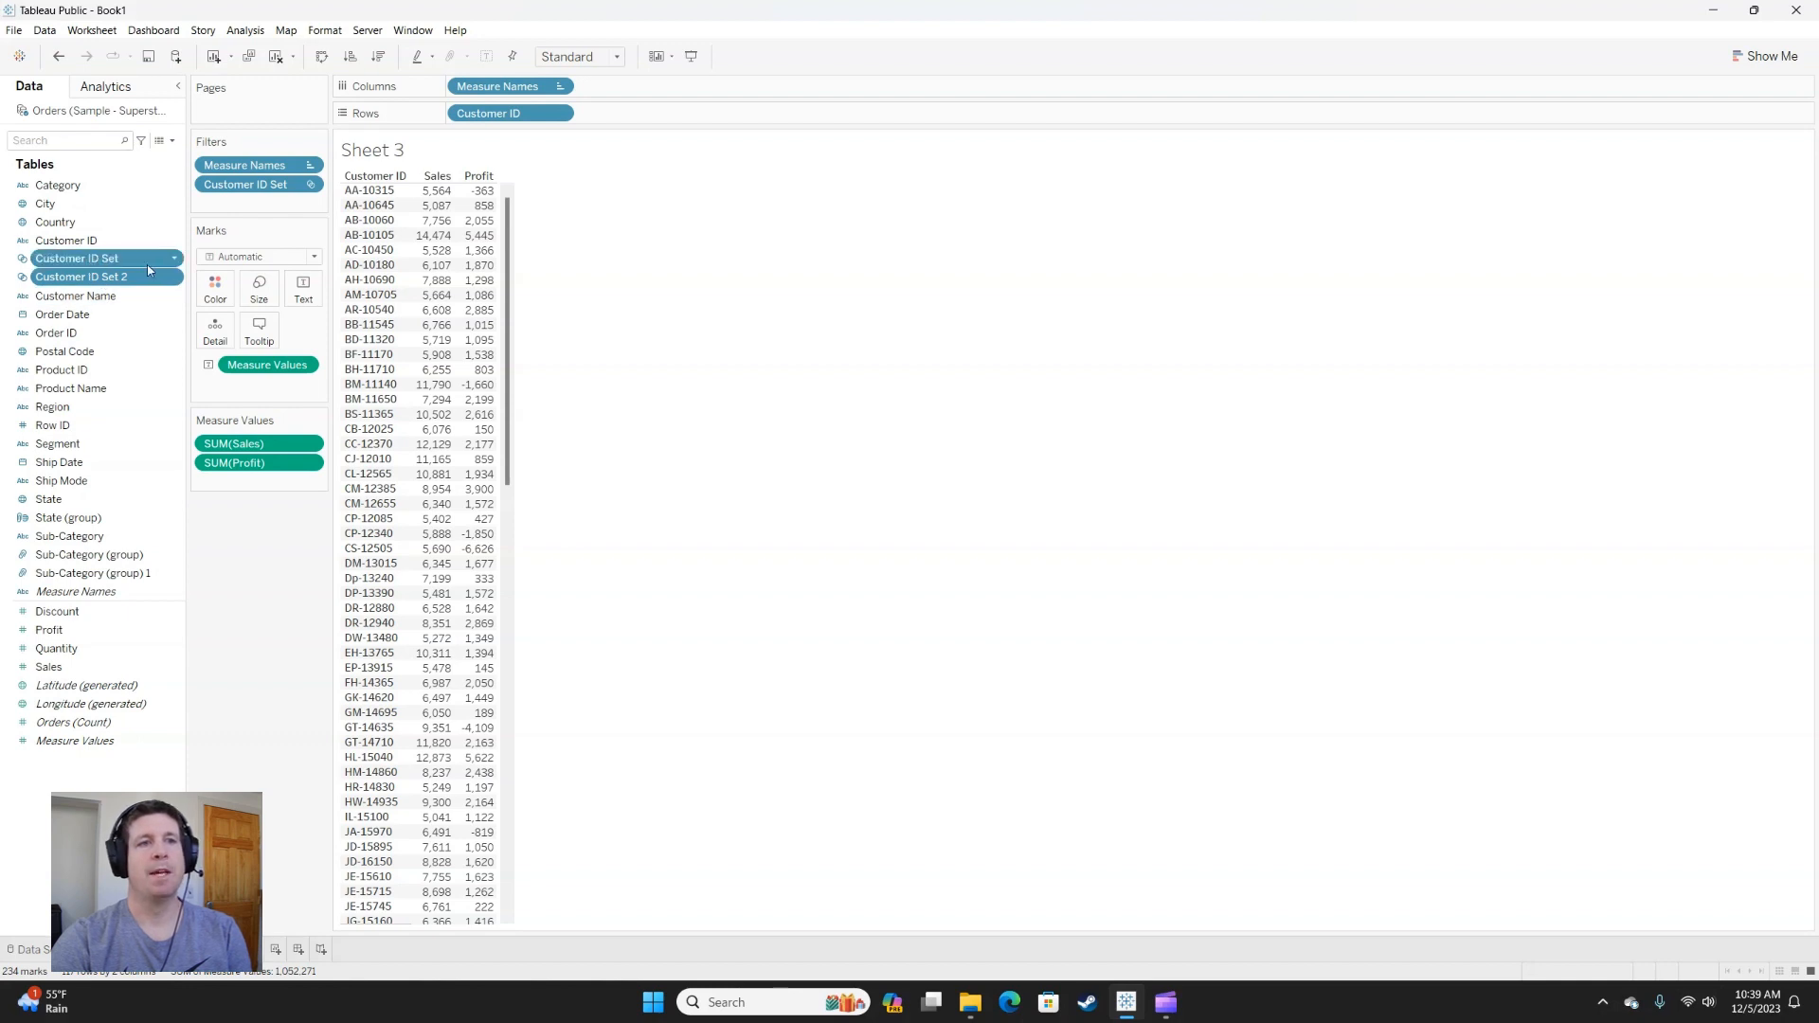
right_click(108, 264)
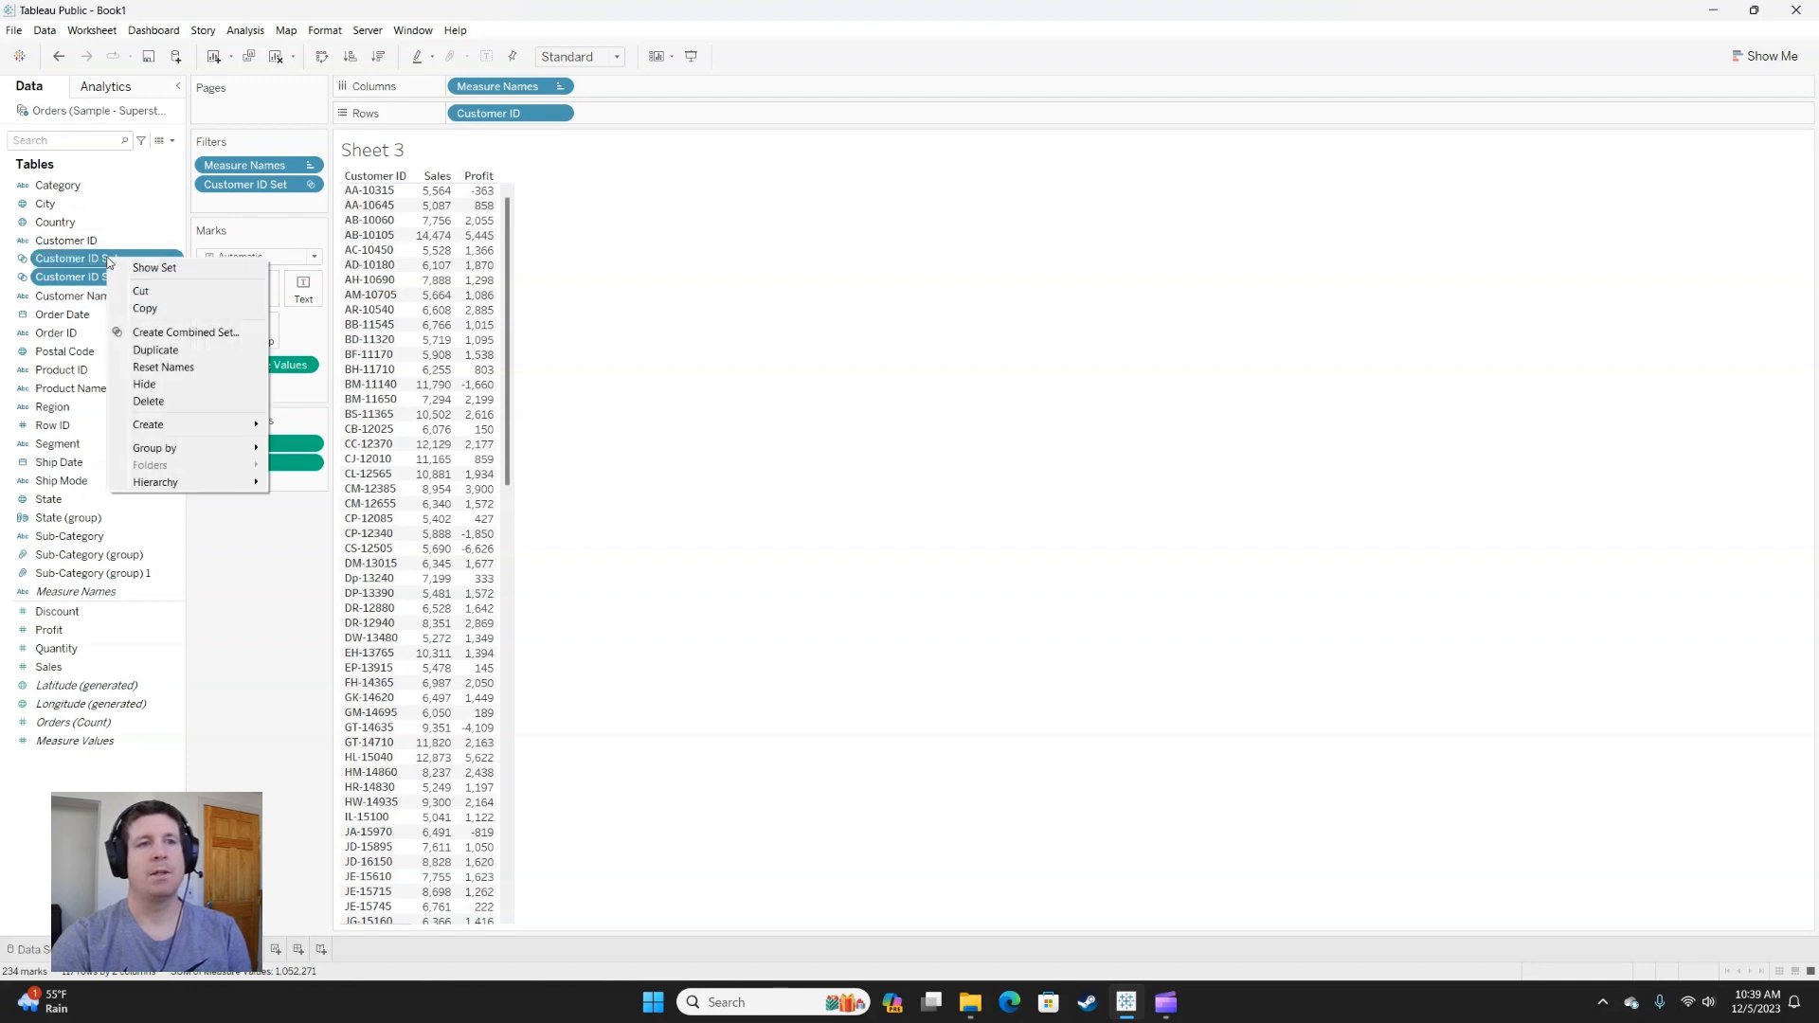
click(175, 332)
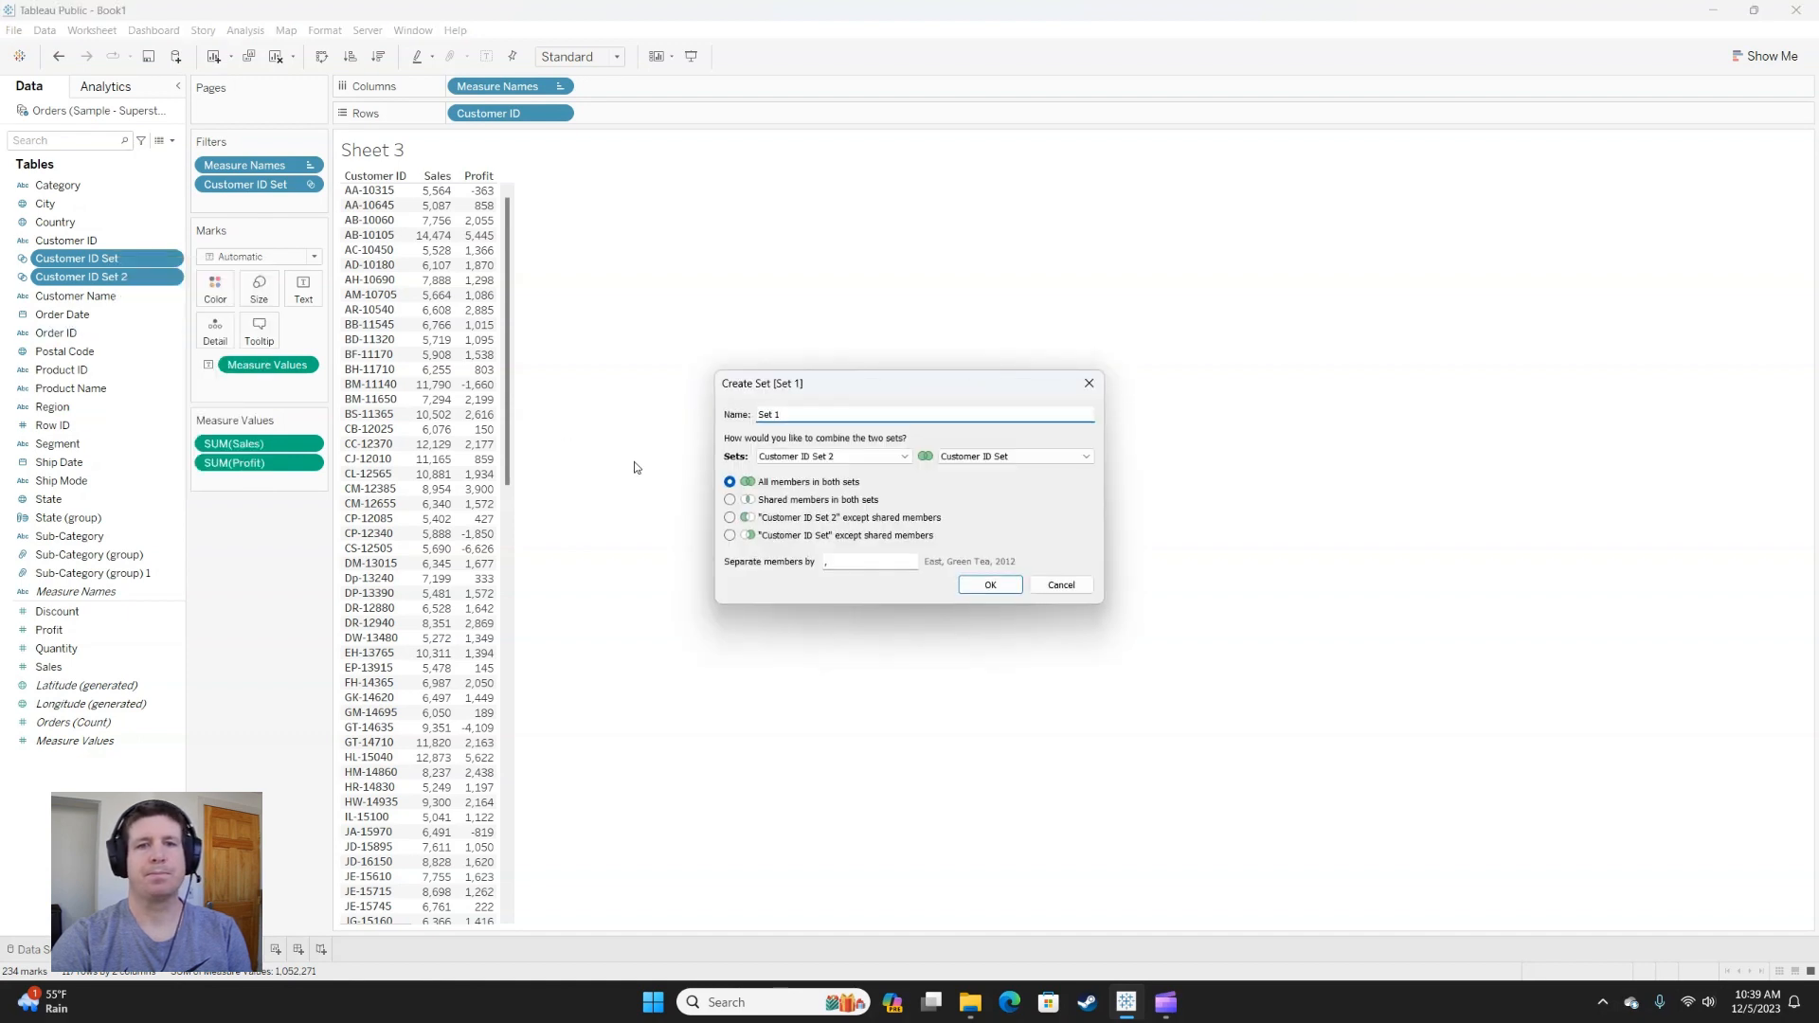
drag(800, 414, 712, 424)
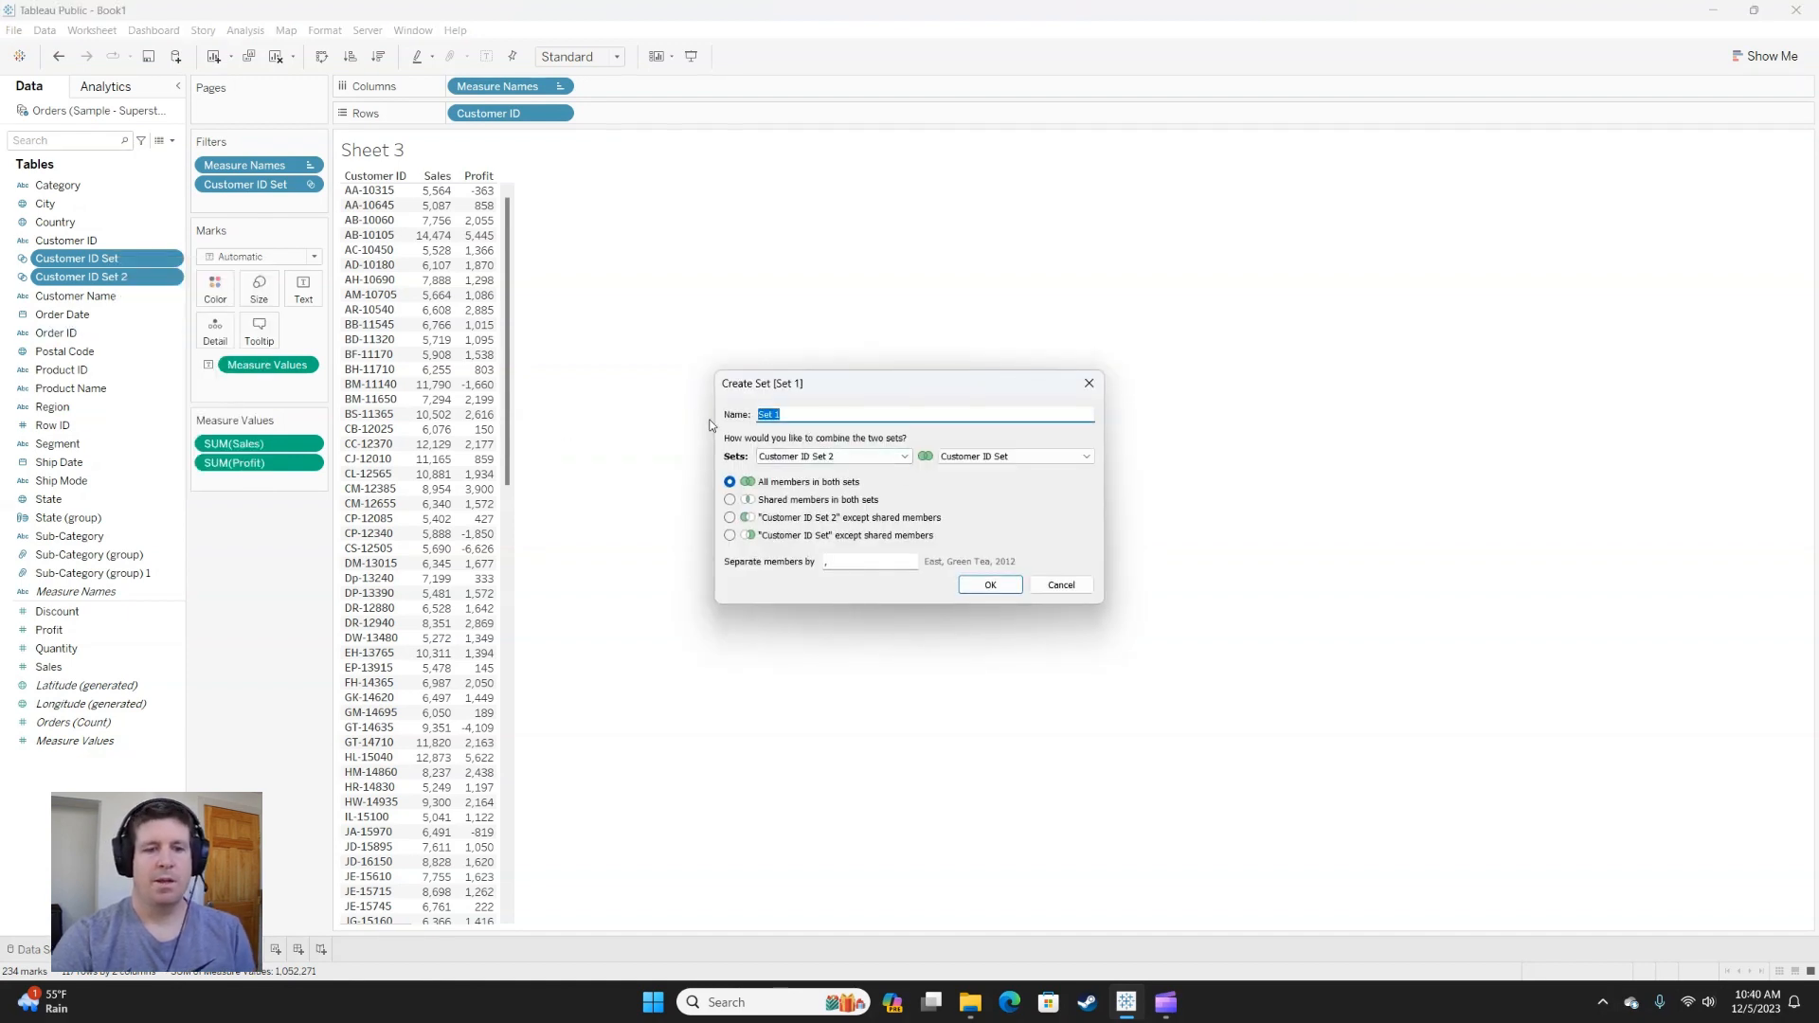
text(High)
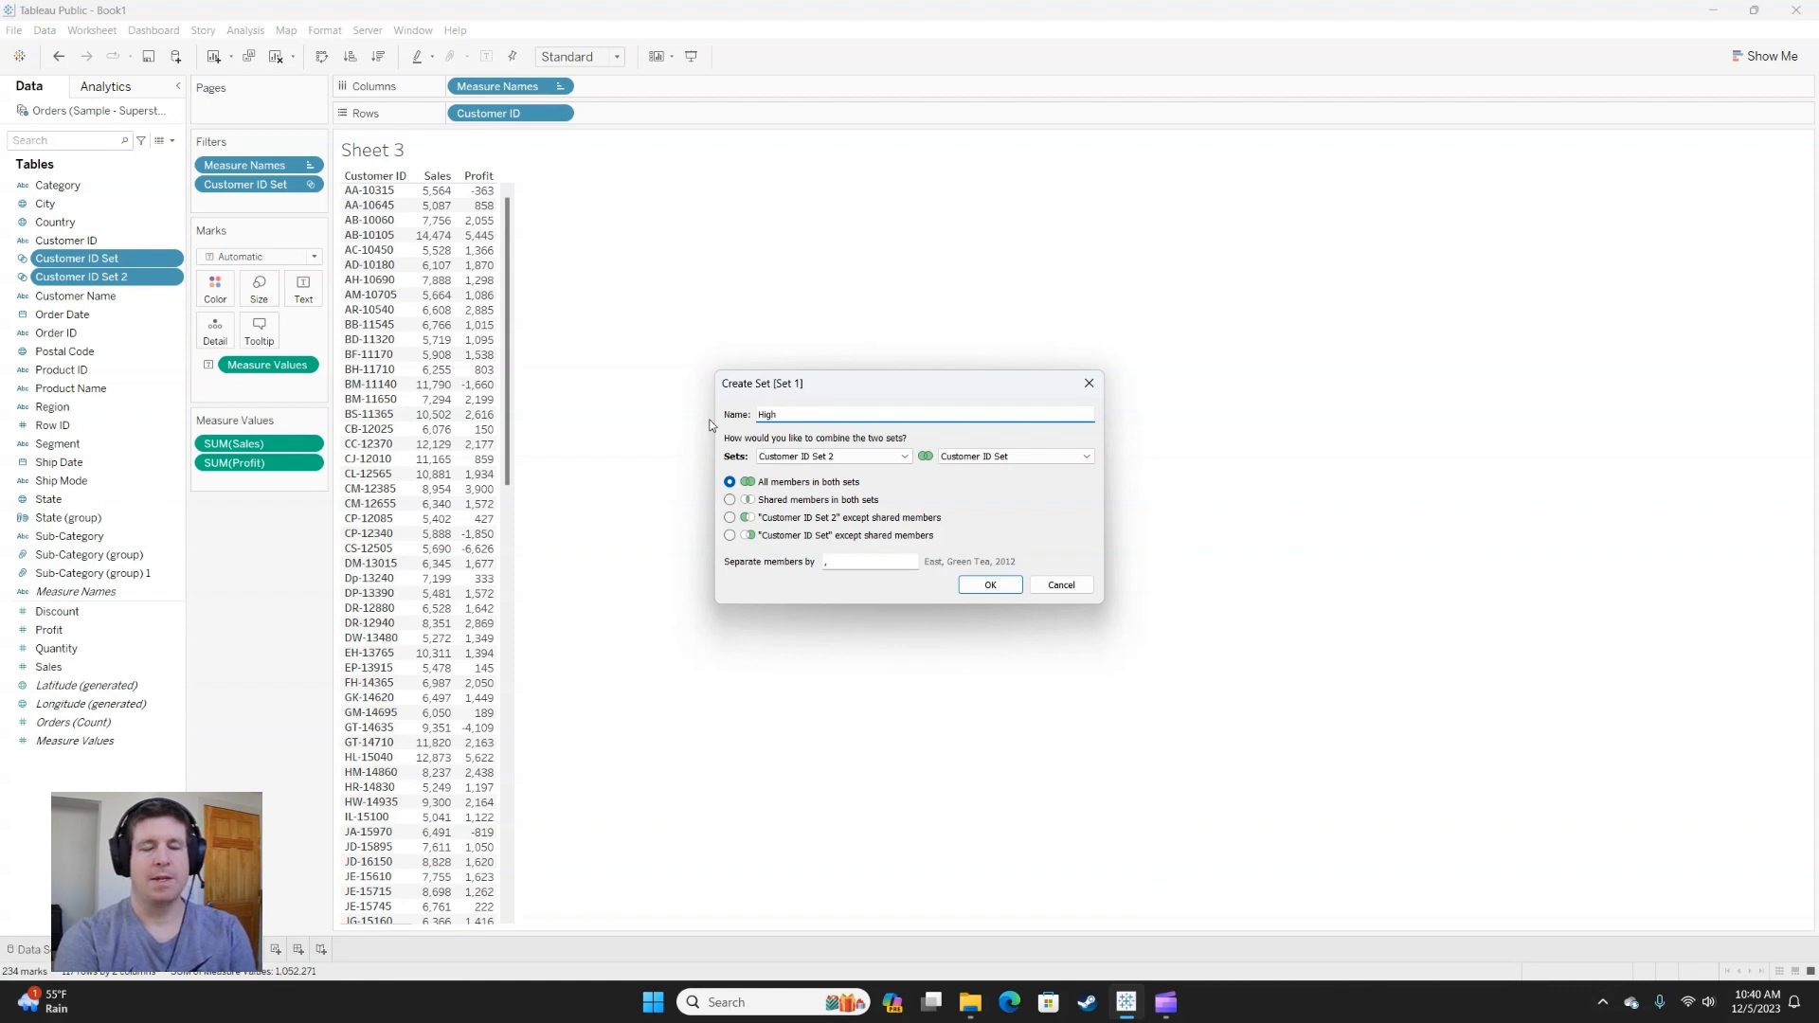
text( Value Customers)
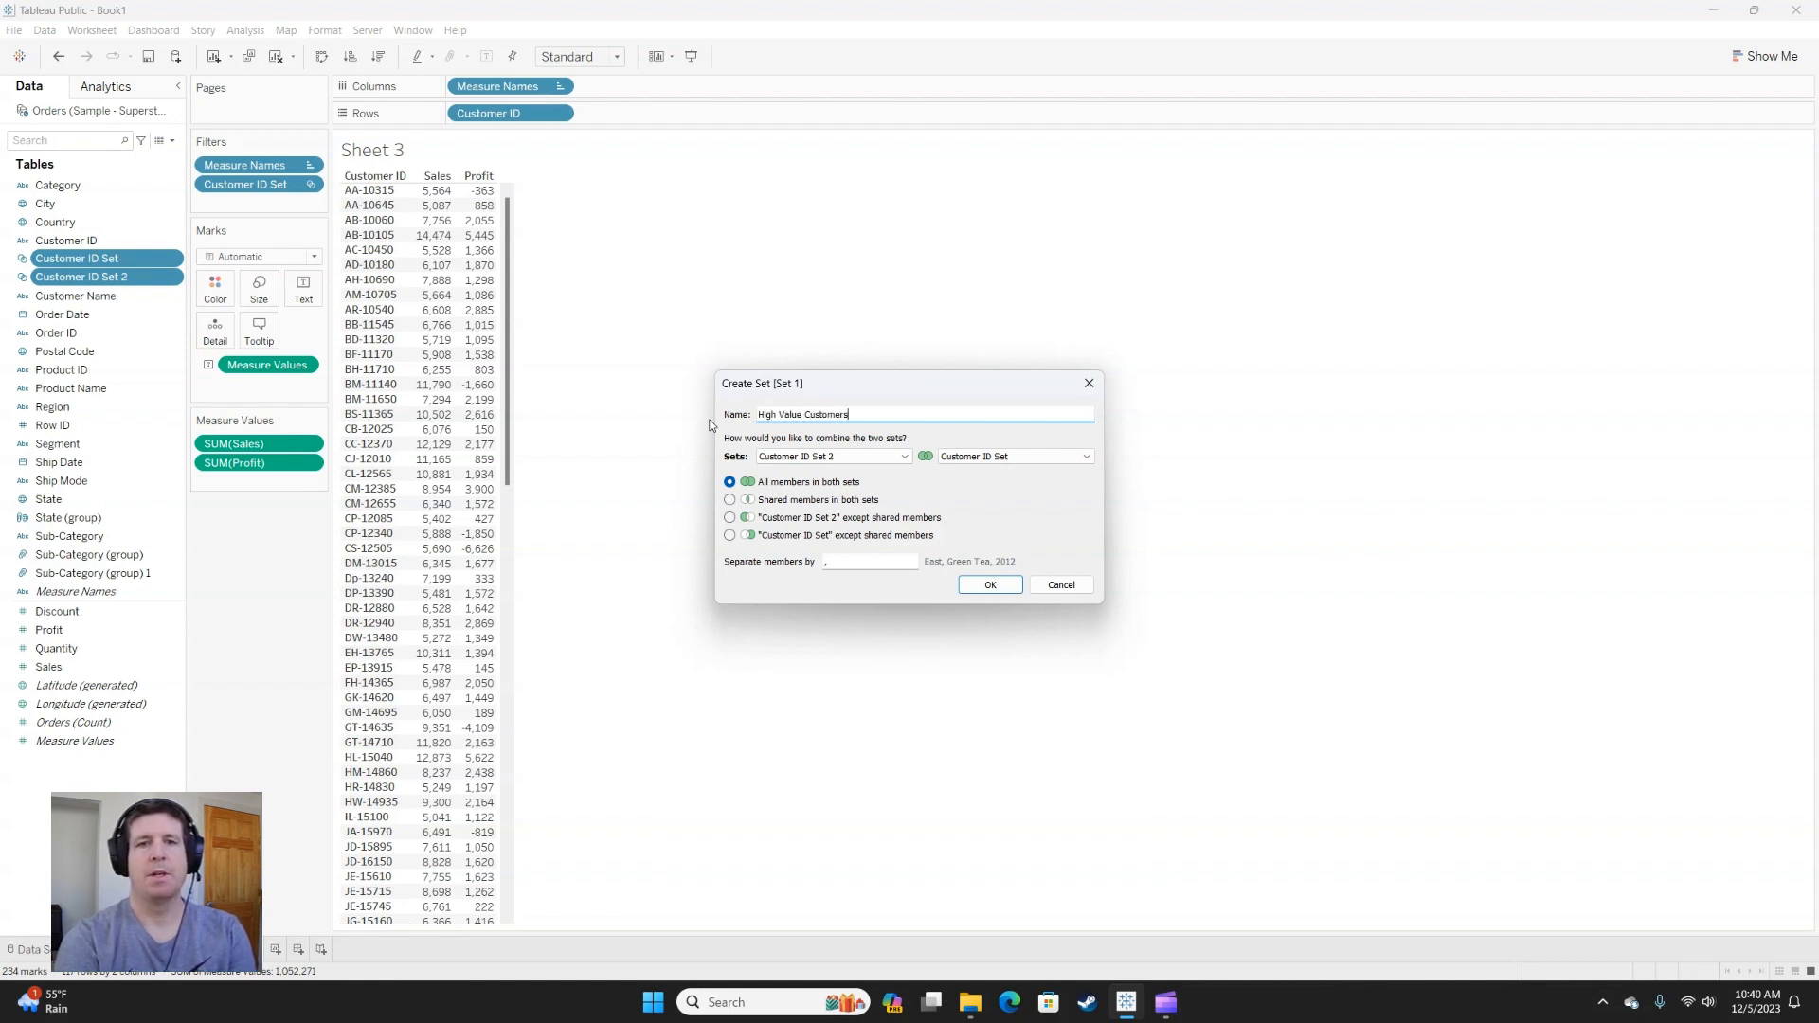
click(730, 500)
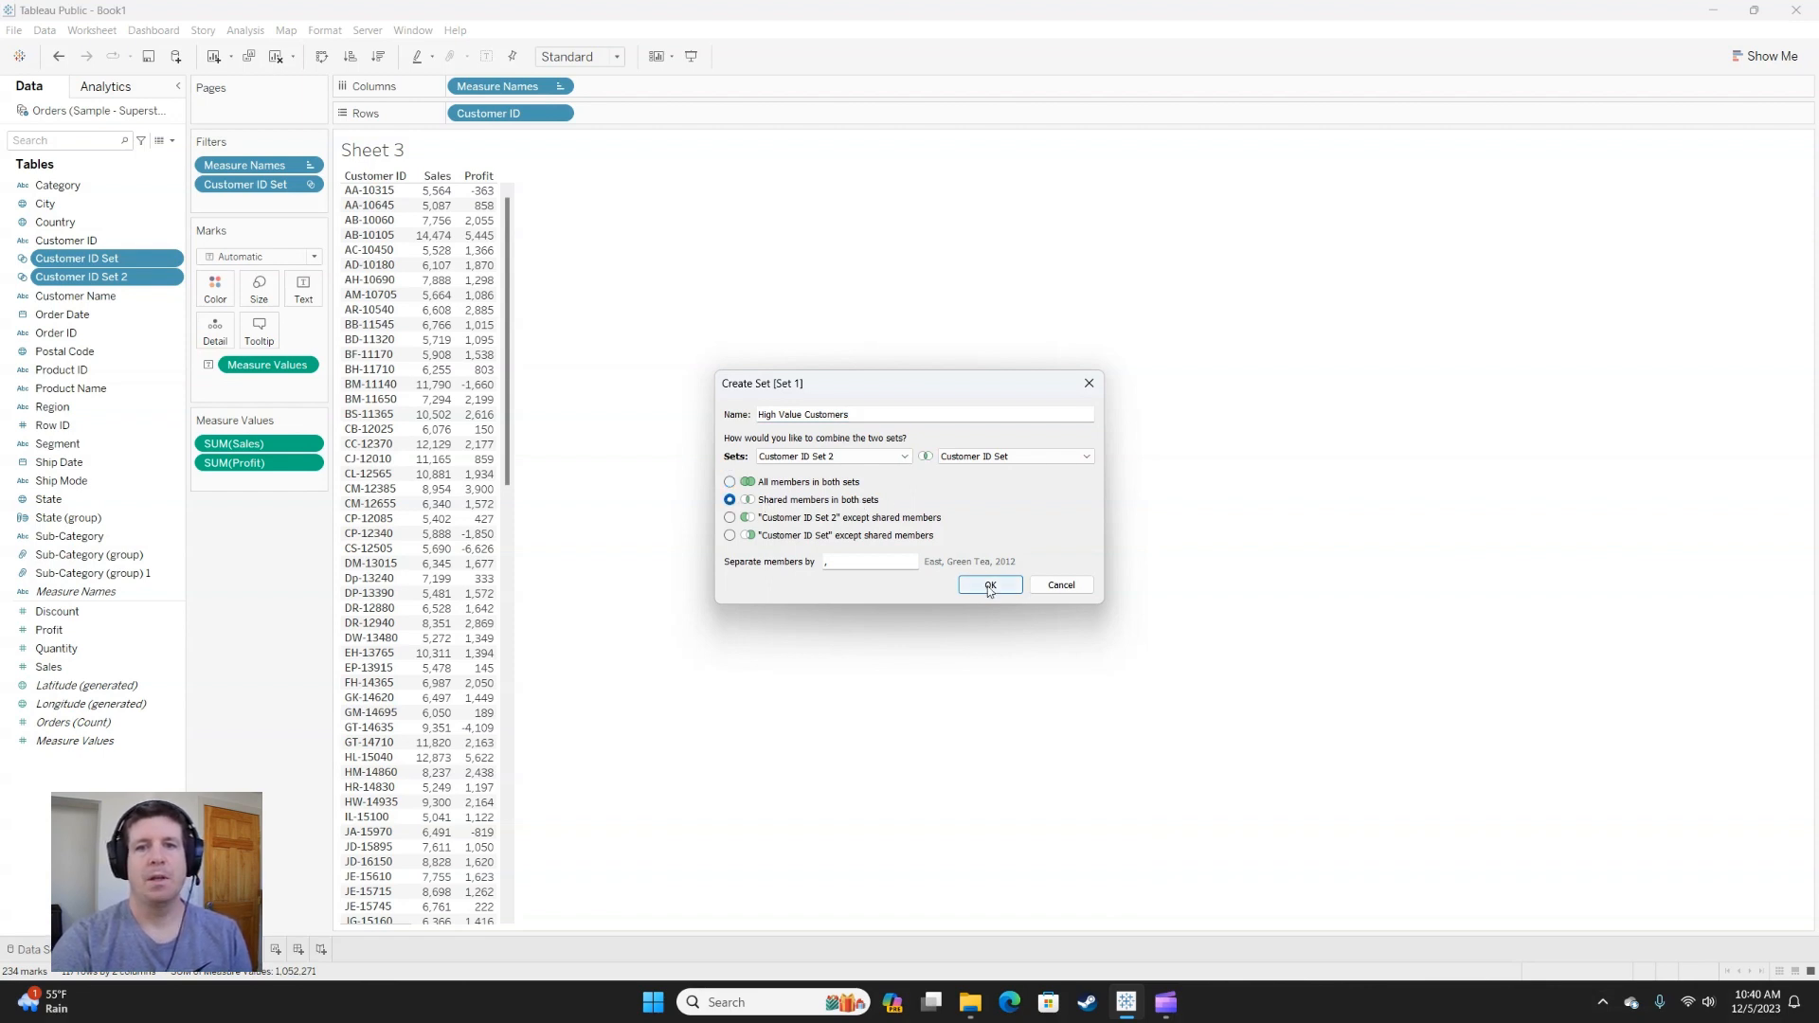
click(989, 586)
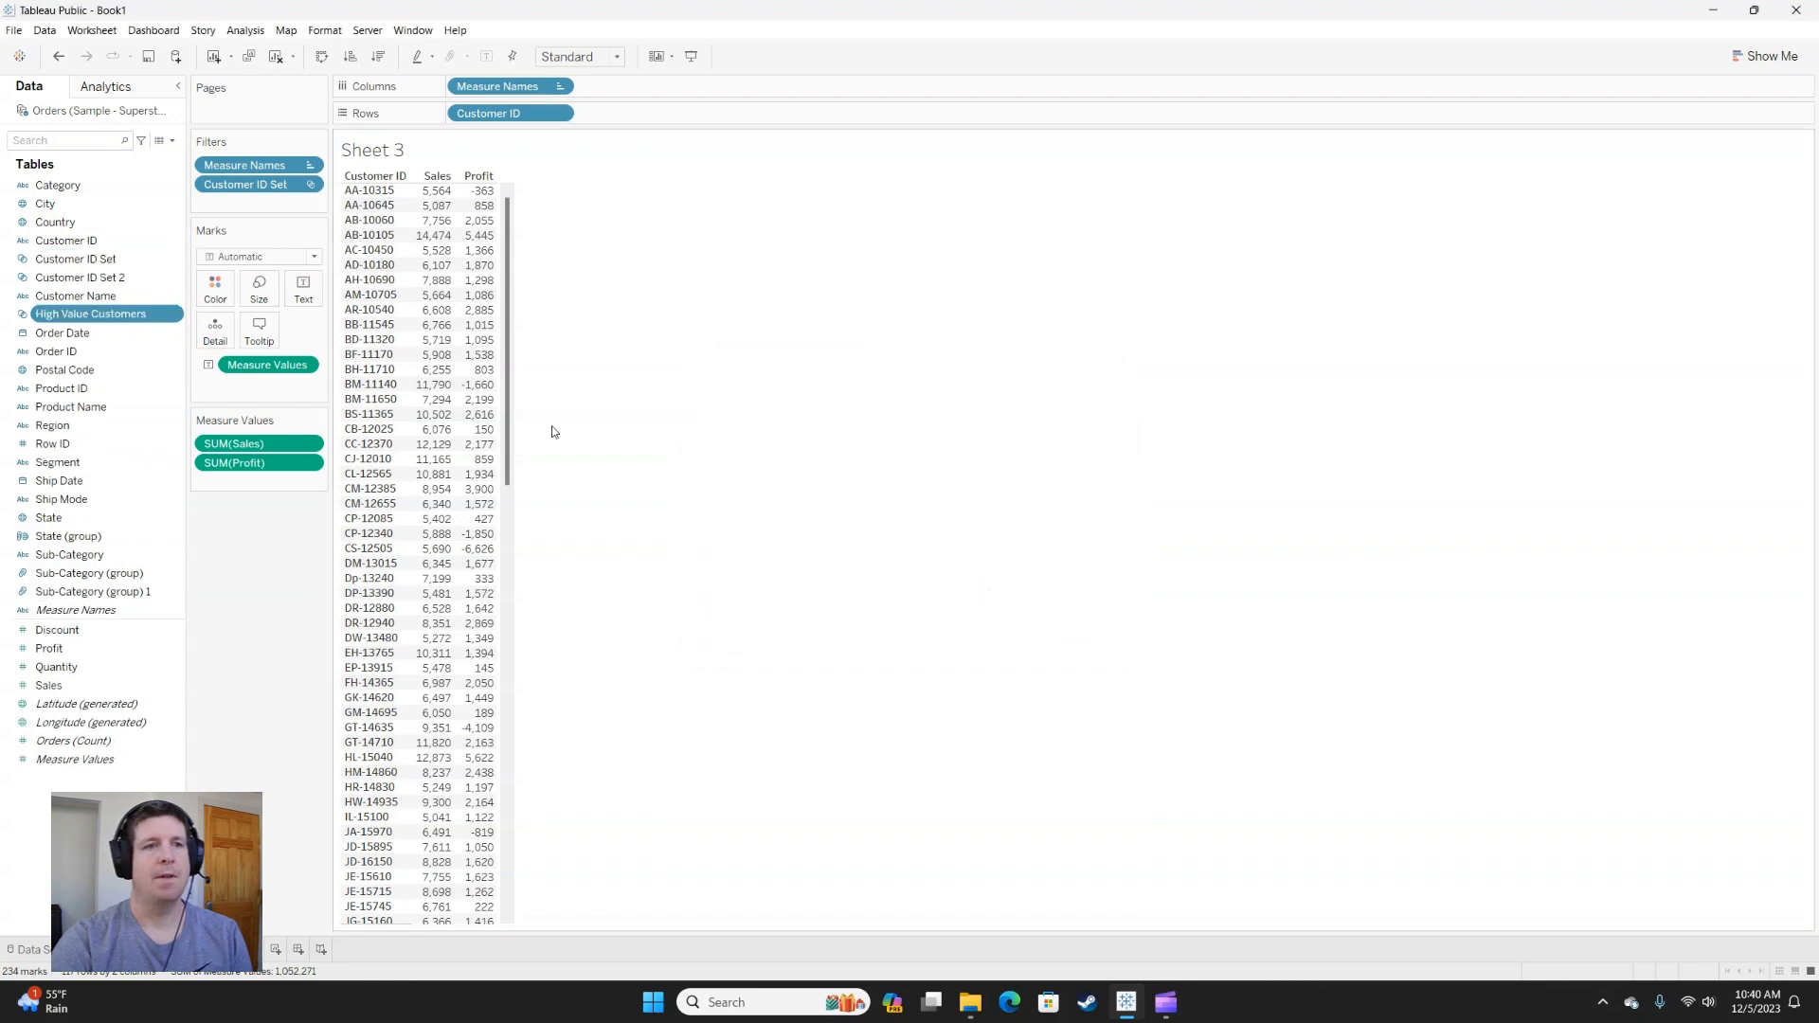
drag(64, 320, 236, 186)
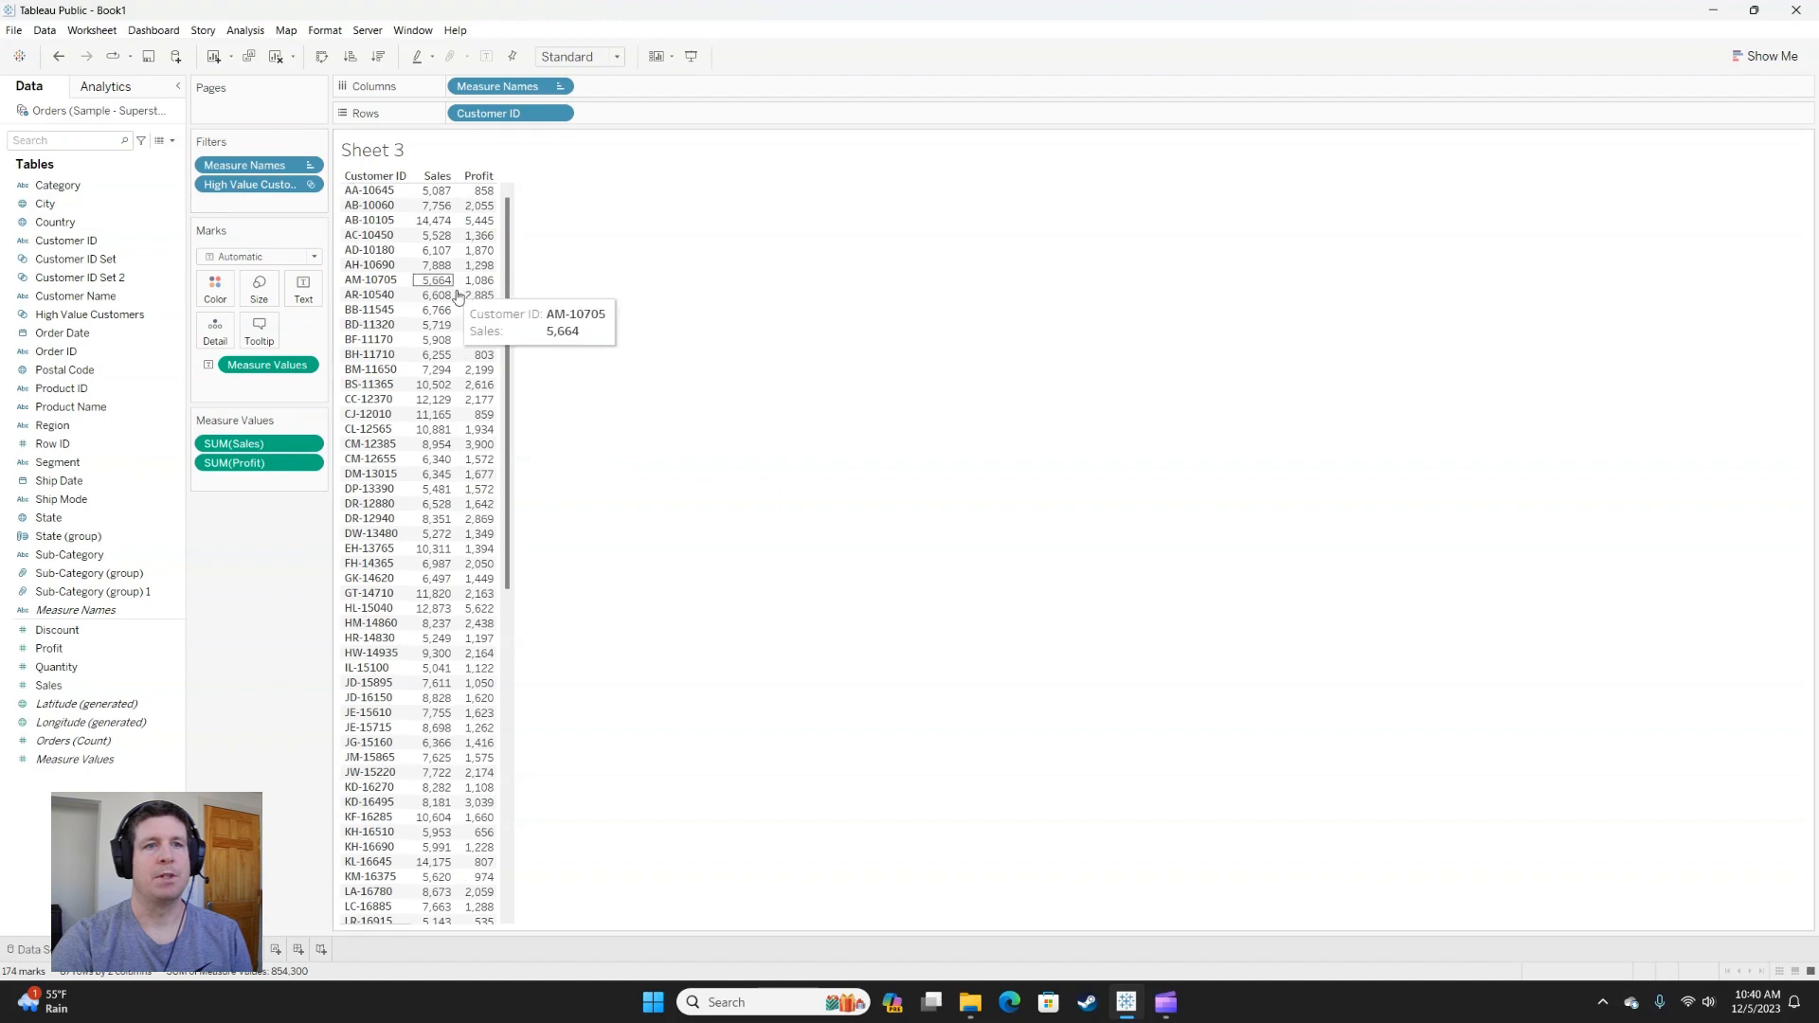
Filter the customer table by the year of Order Date, keeping only 2017.
drag(507, 309, 542, 654)
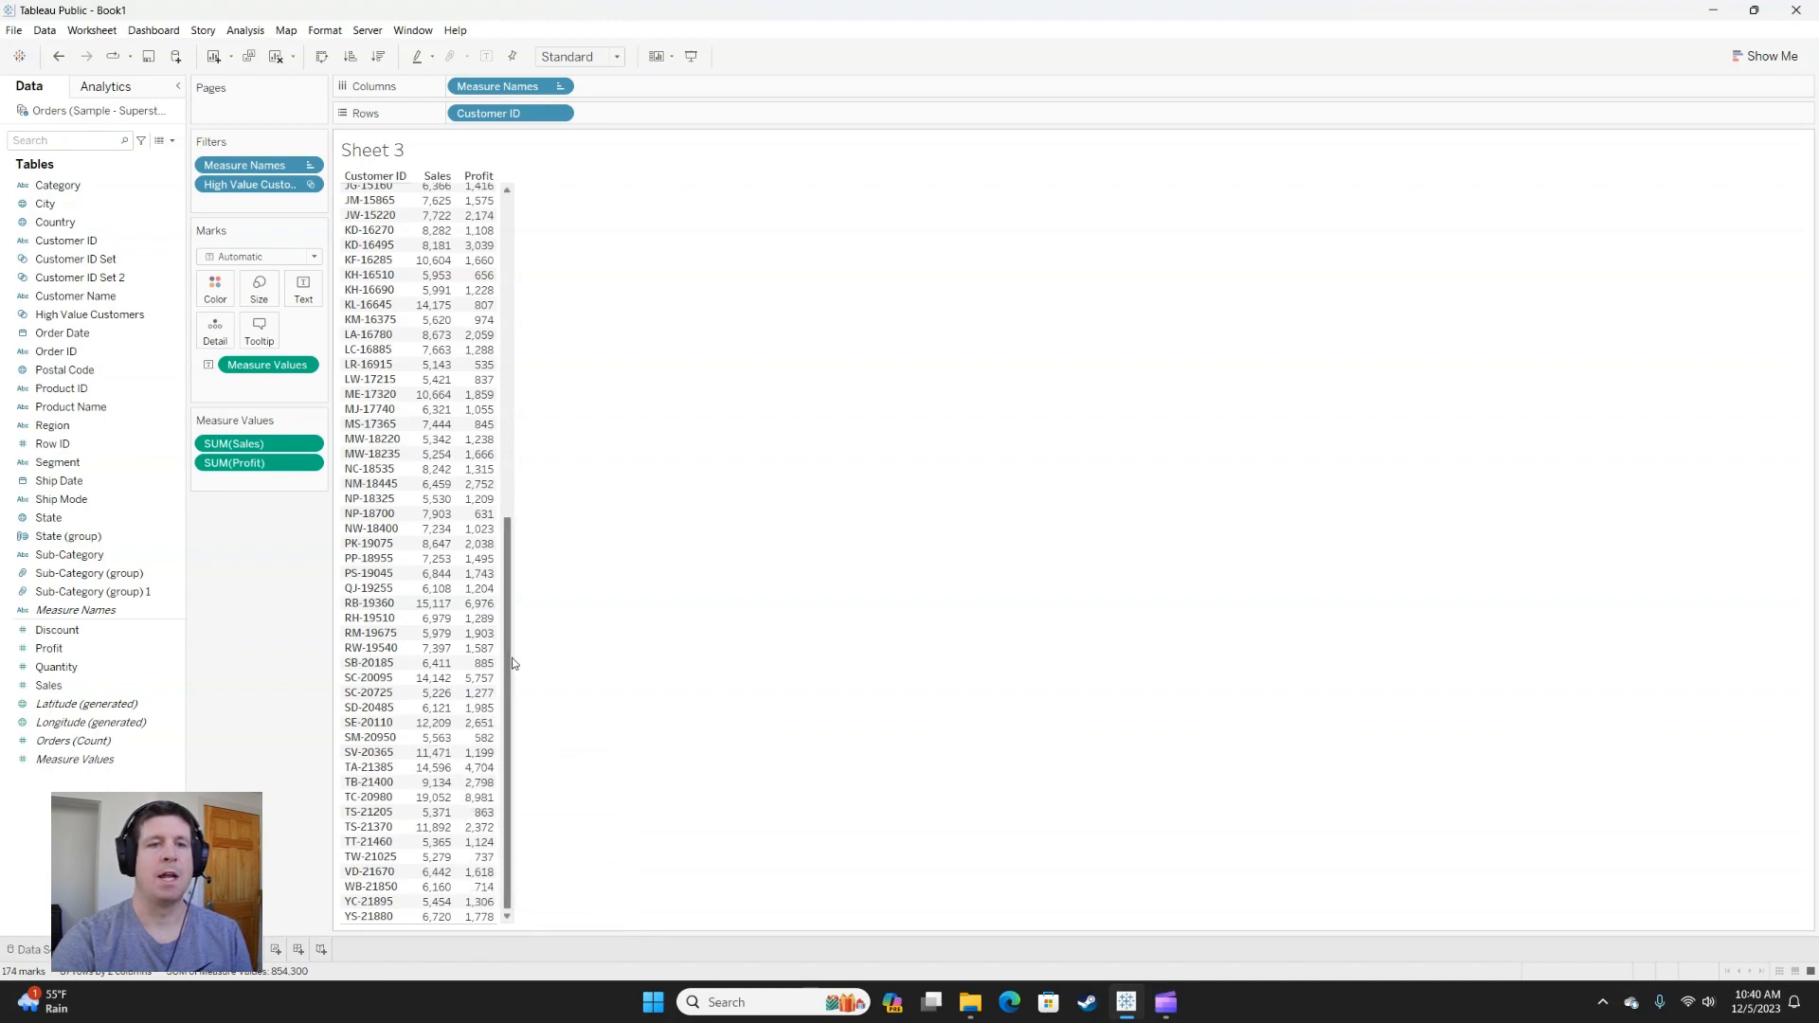
drag(509, 666, 597, 352)
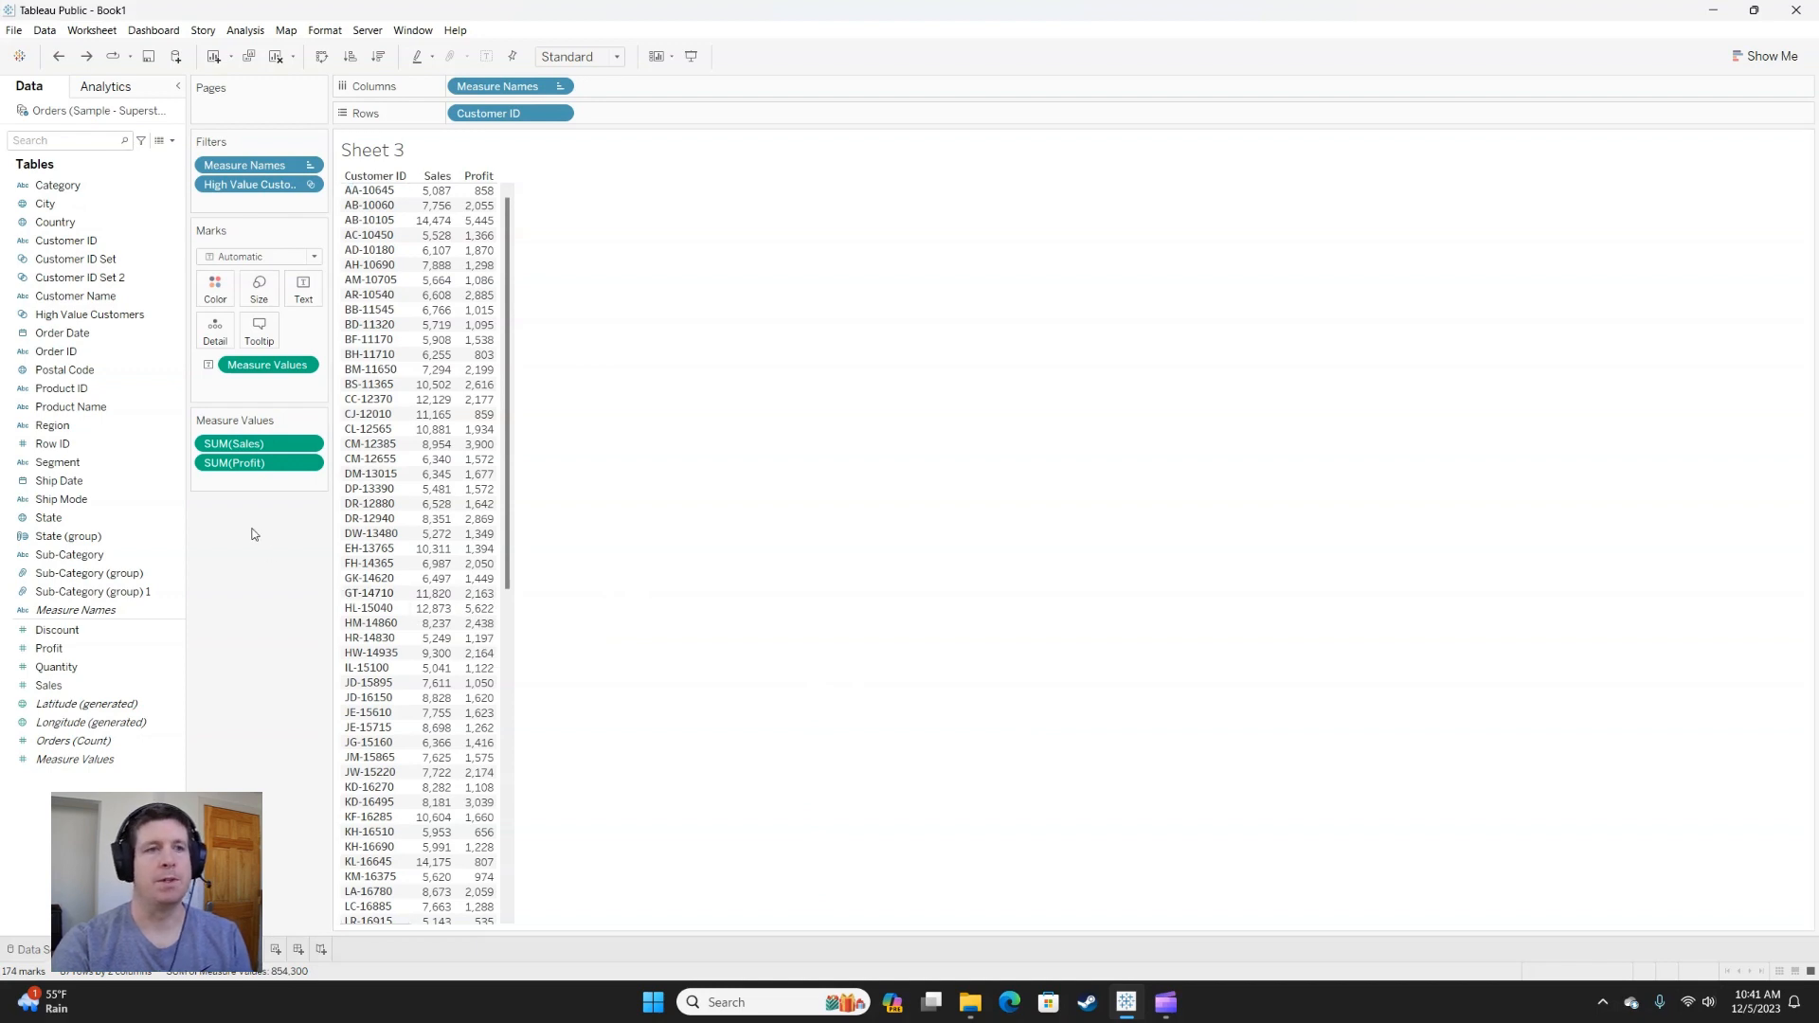
drag(81, 333, 246, 207)
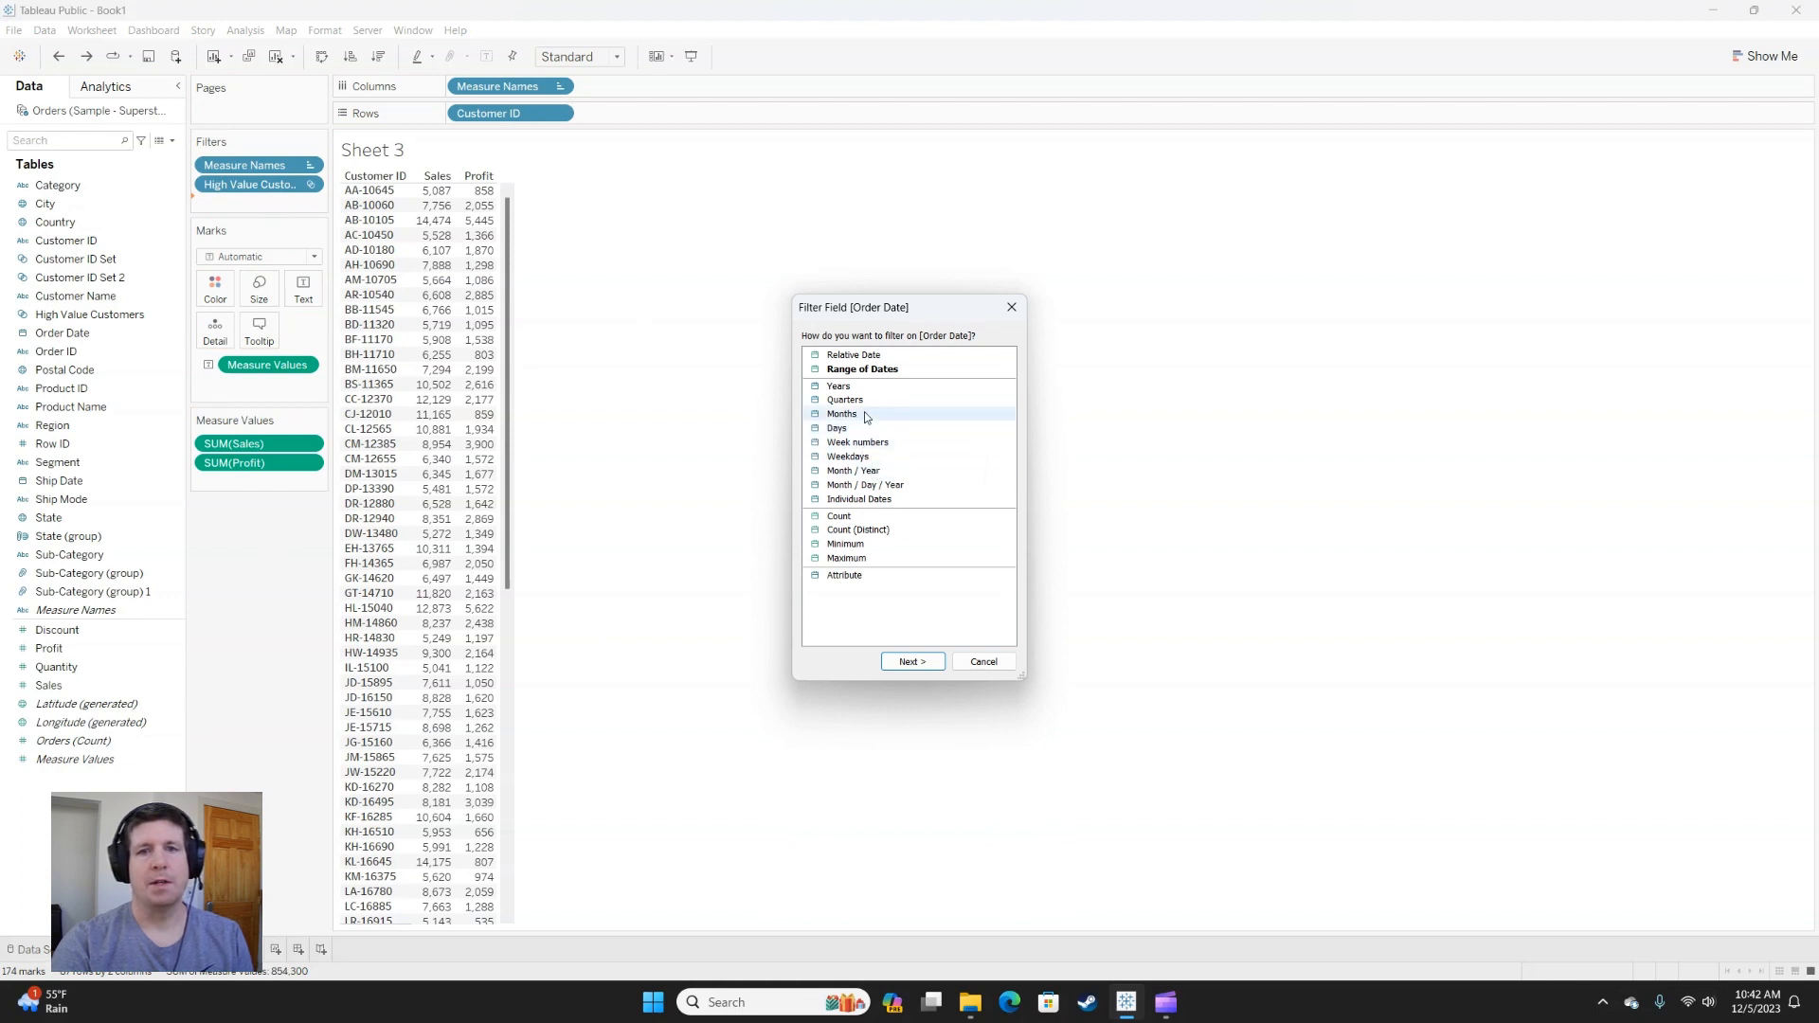
click(839, 387)
click(912, 661)
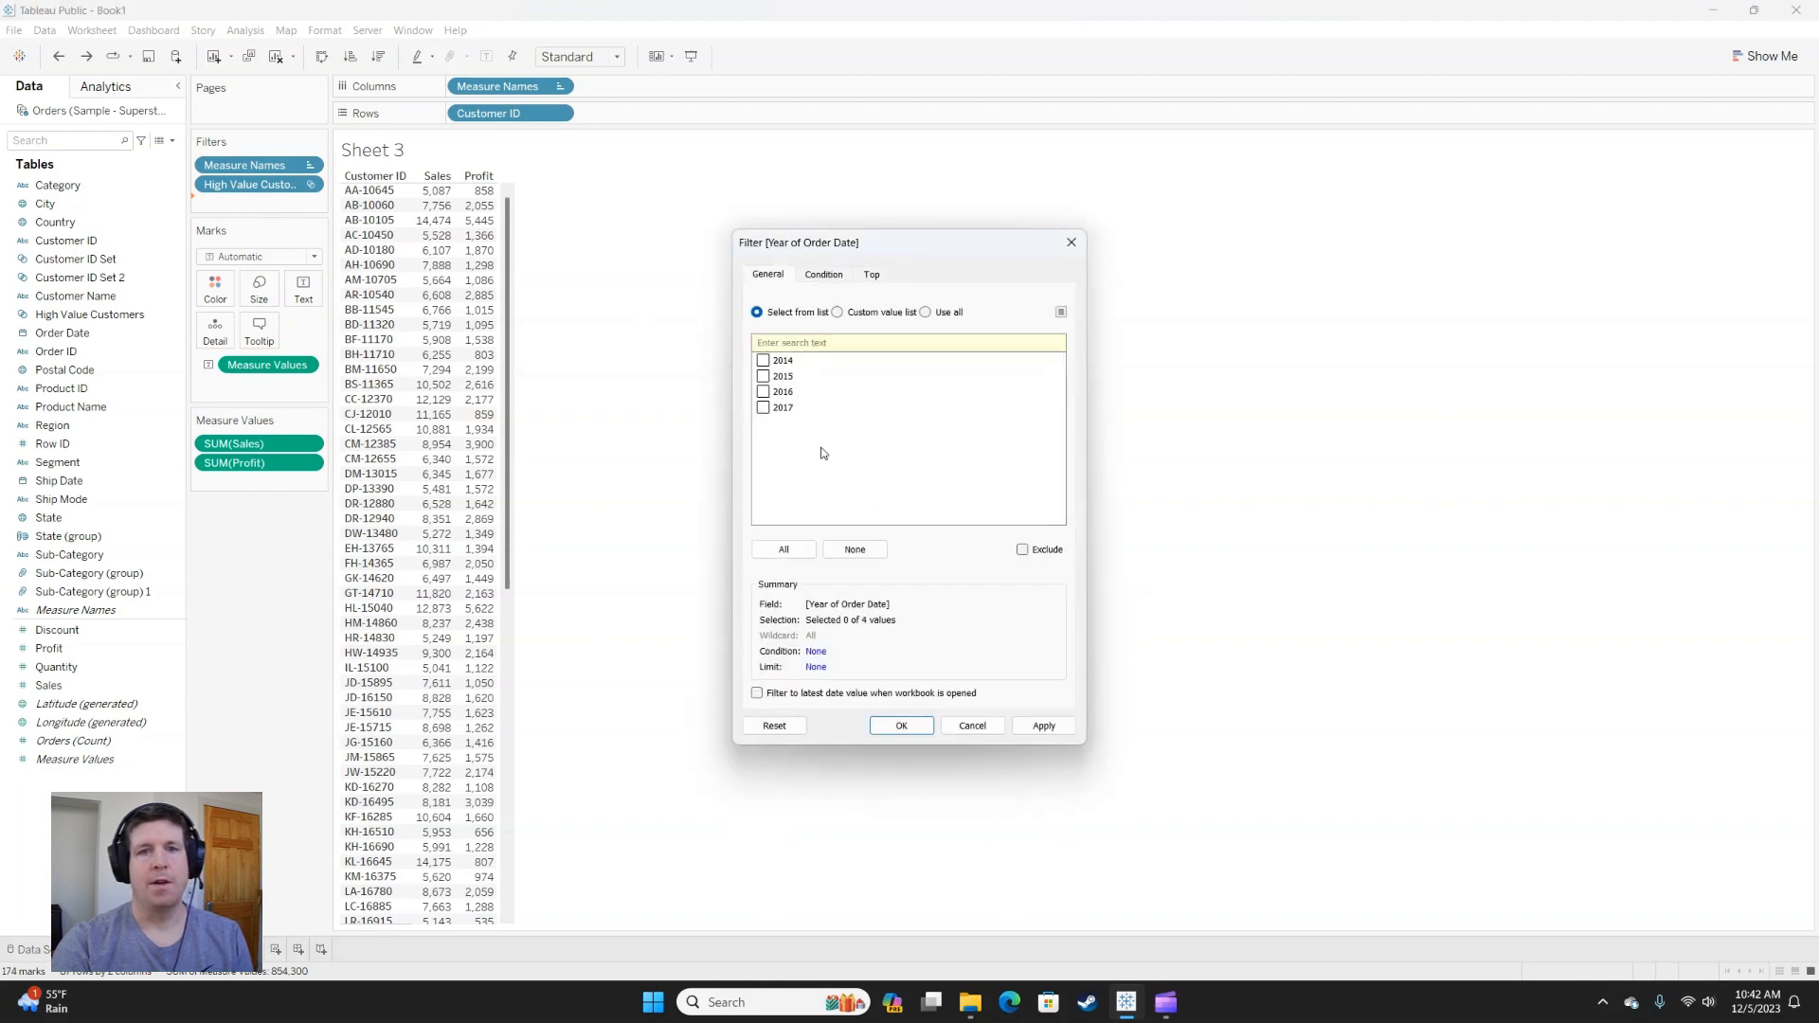
click(763, 407)
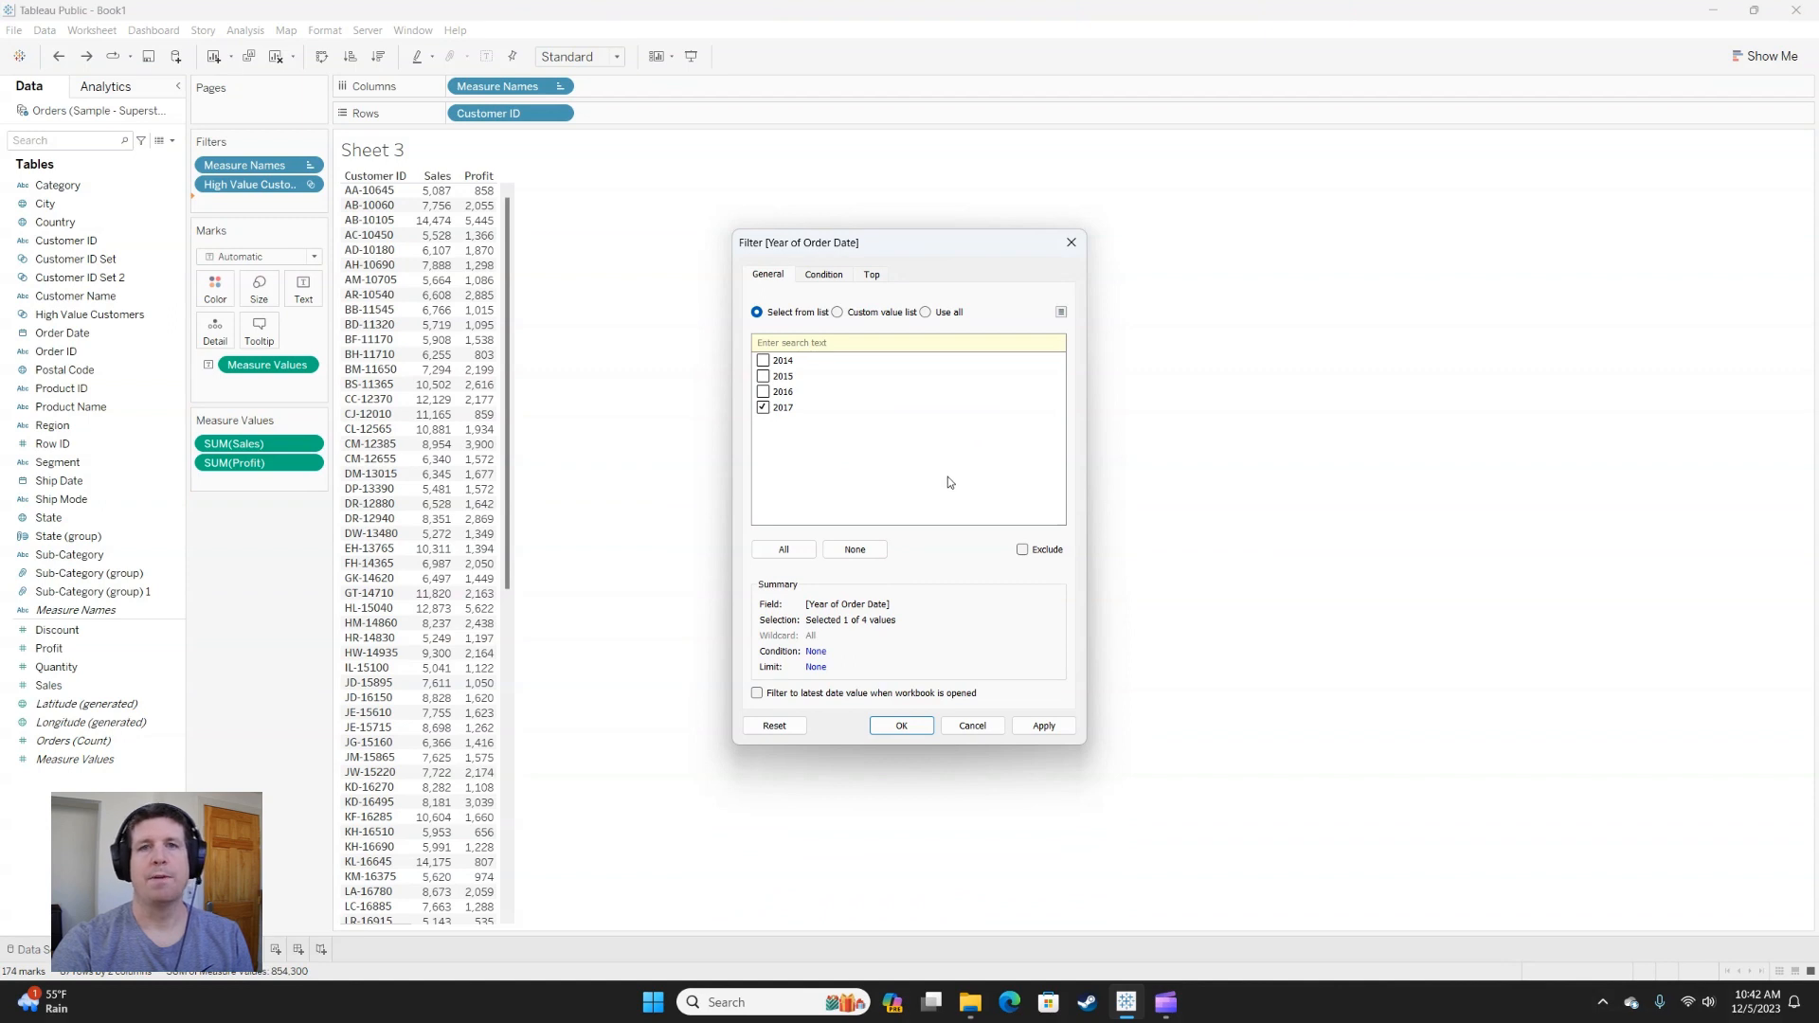
click(900, 726)
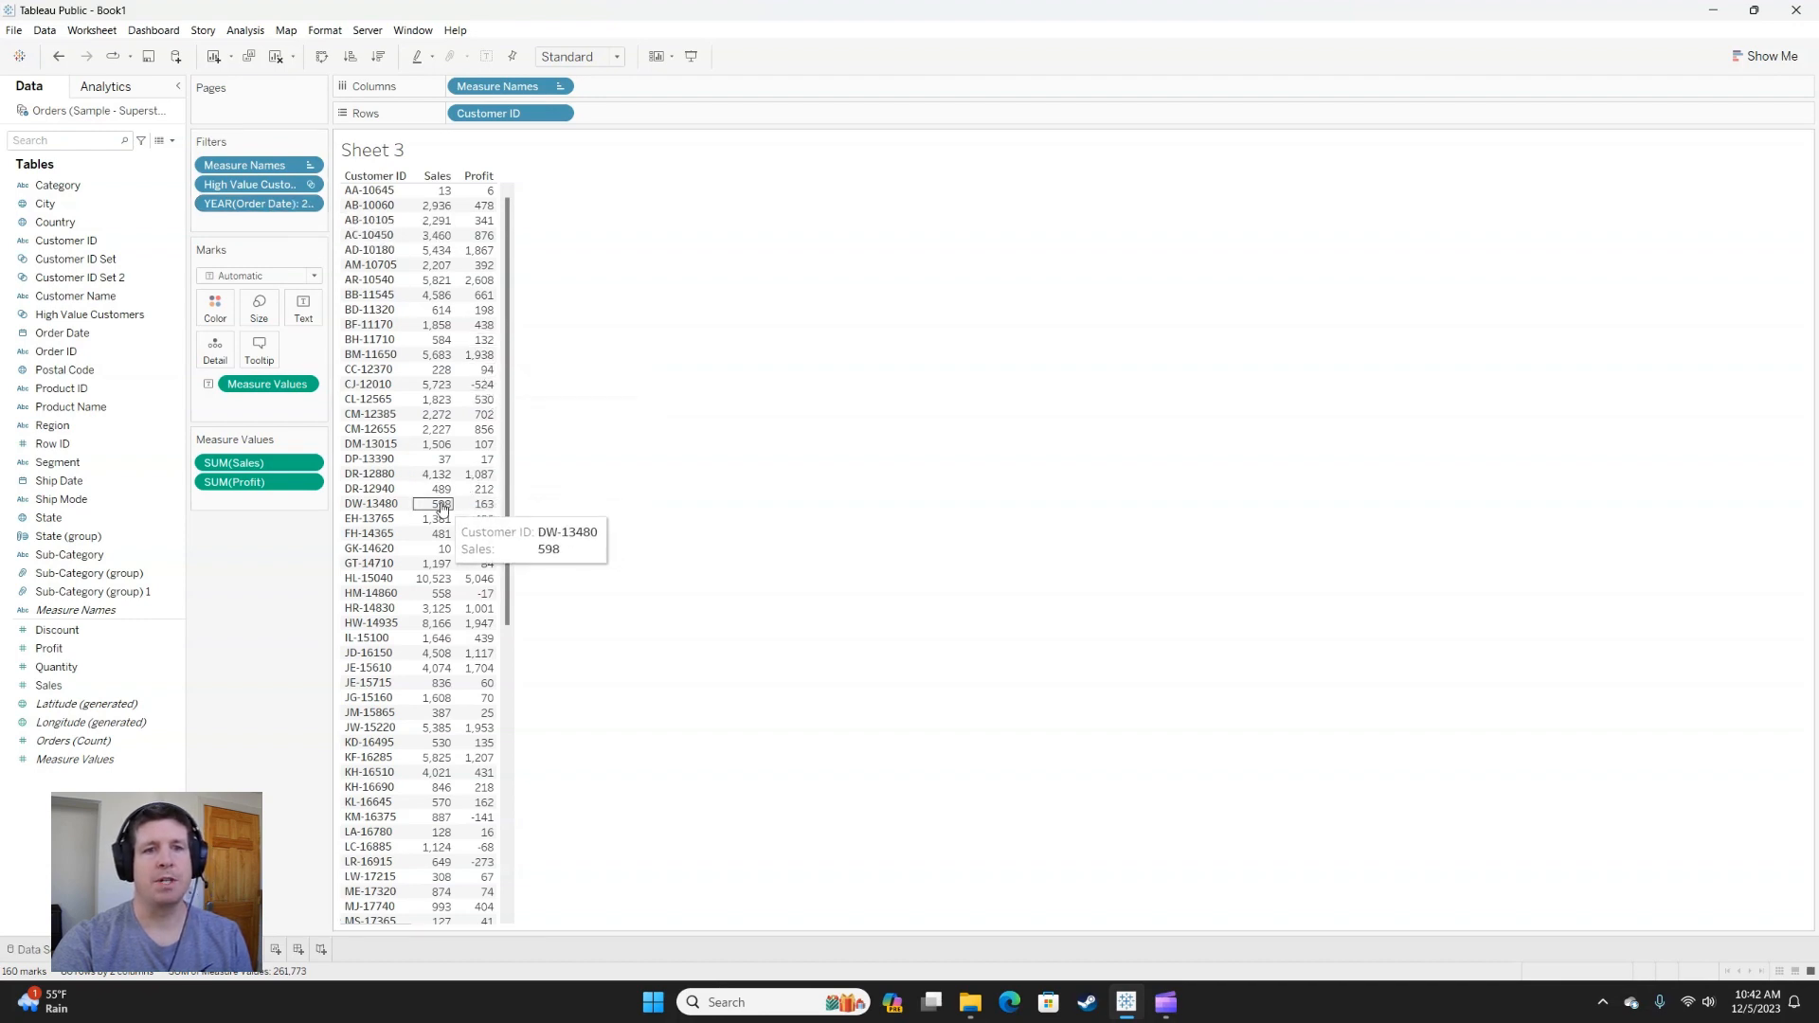
Add the Order Date year filter to context so the High Value Customers set is evaluated within that year.
click(370, 550)
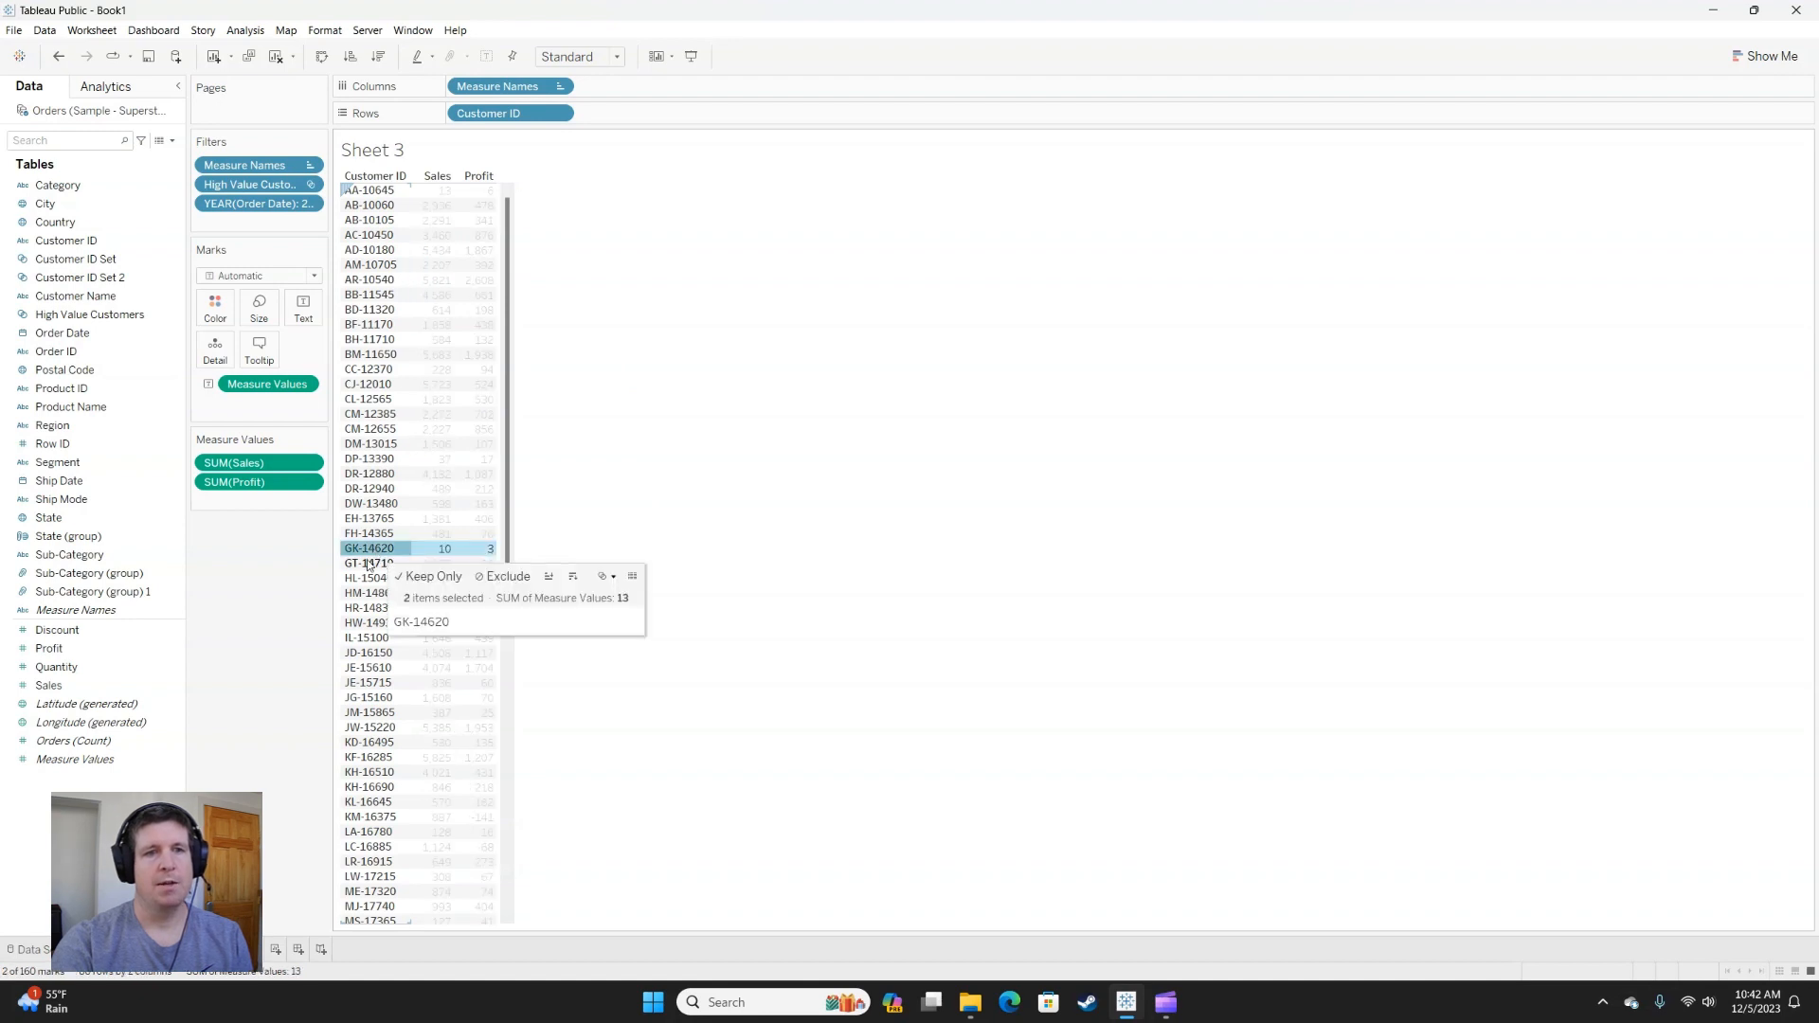
mouse_move(363, 554)
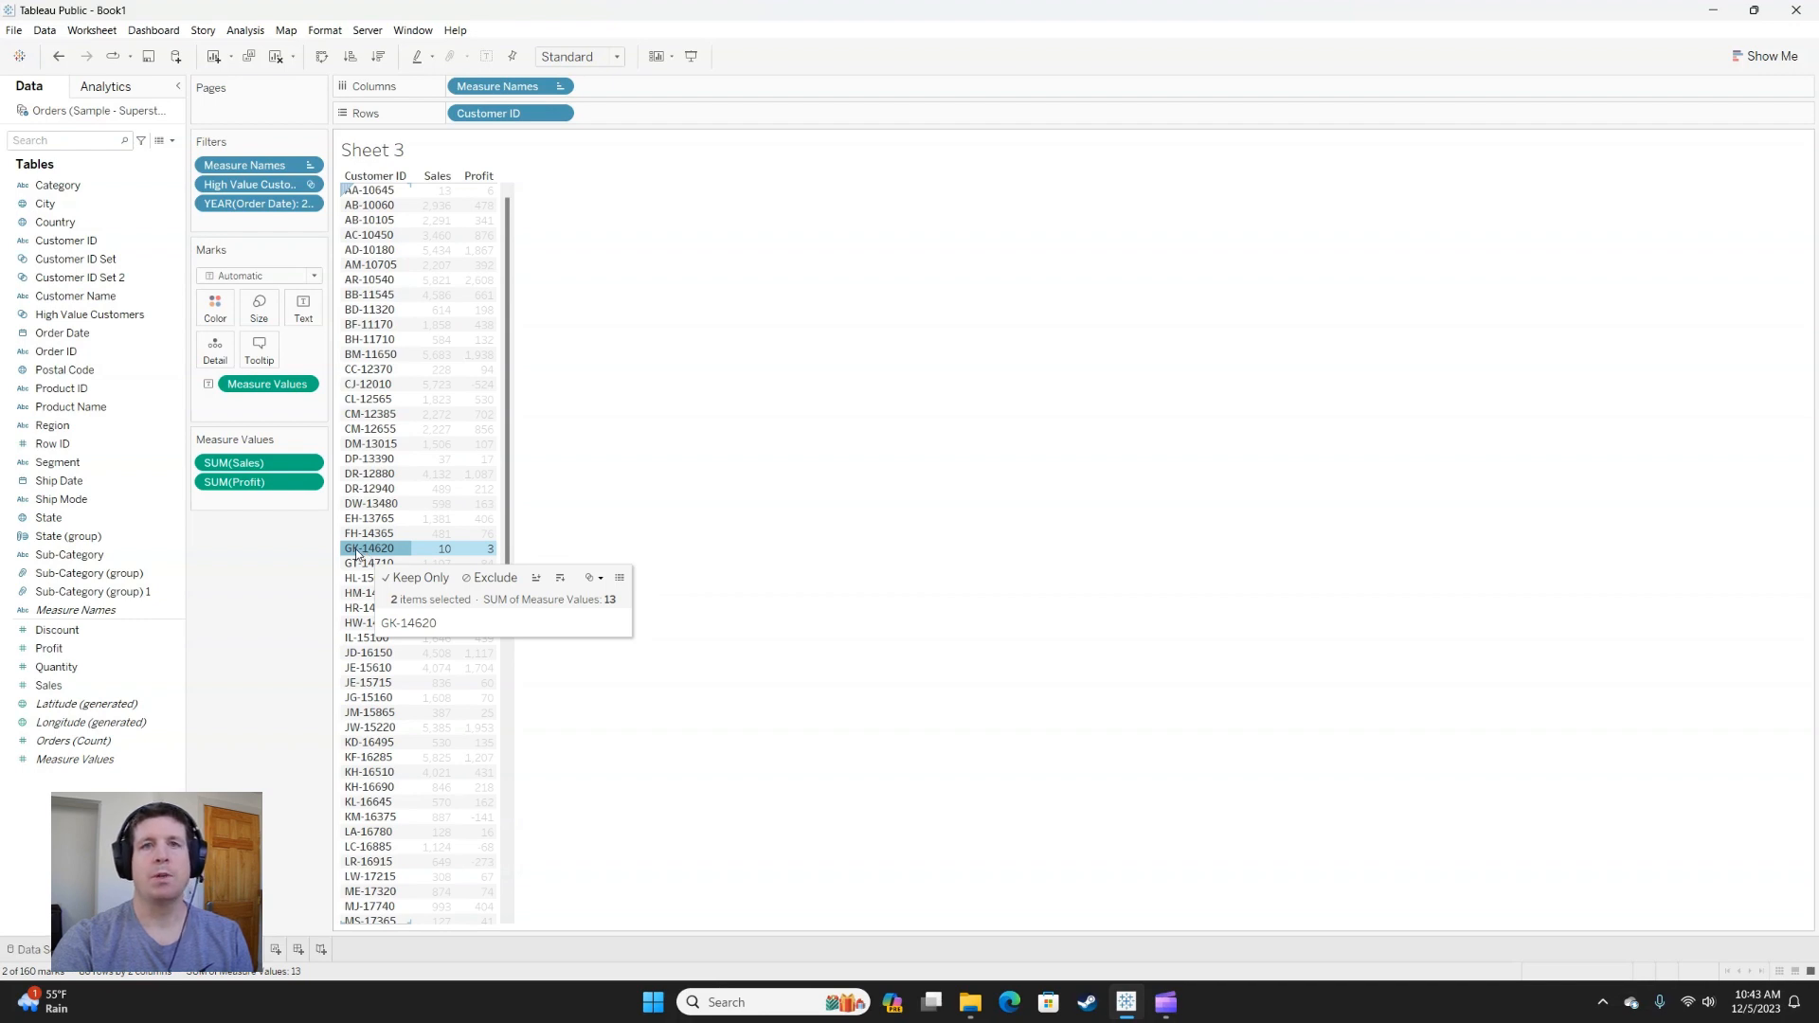
click(320, 548)
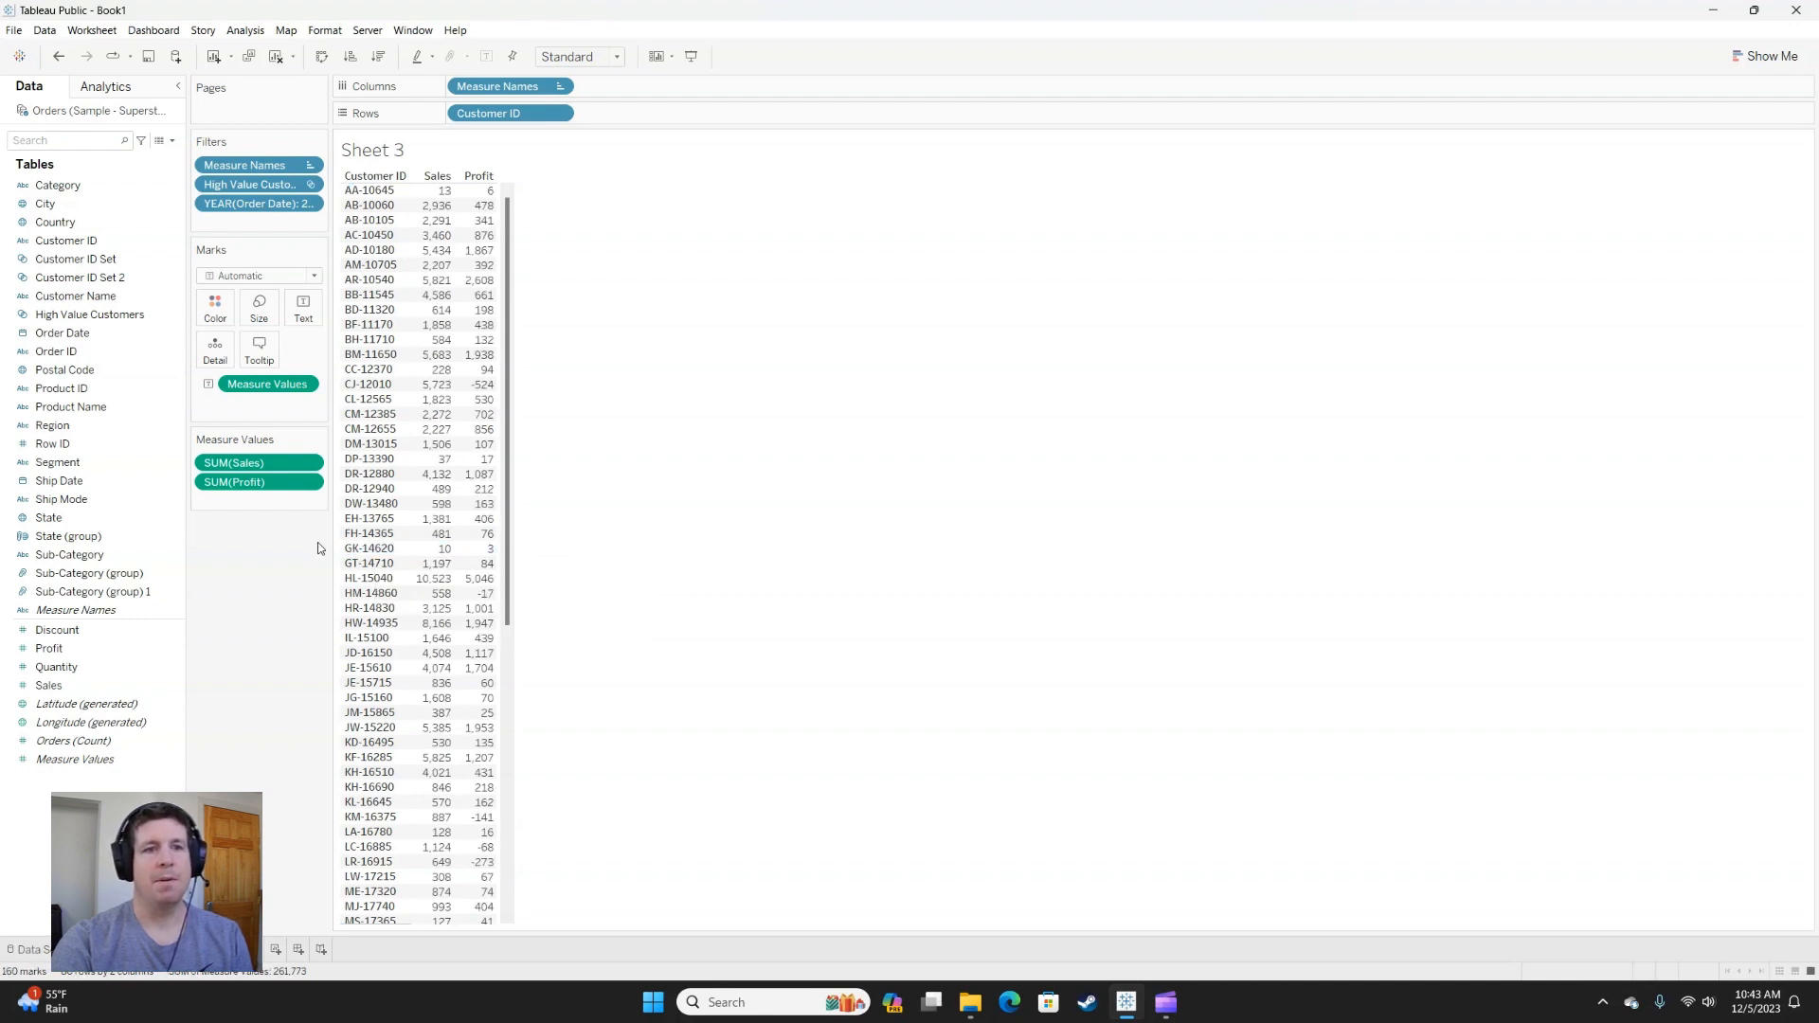
click(310, 205)
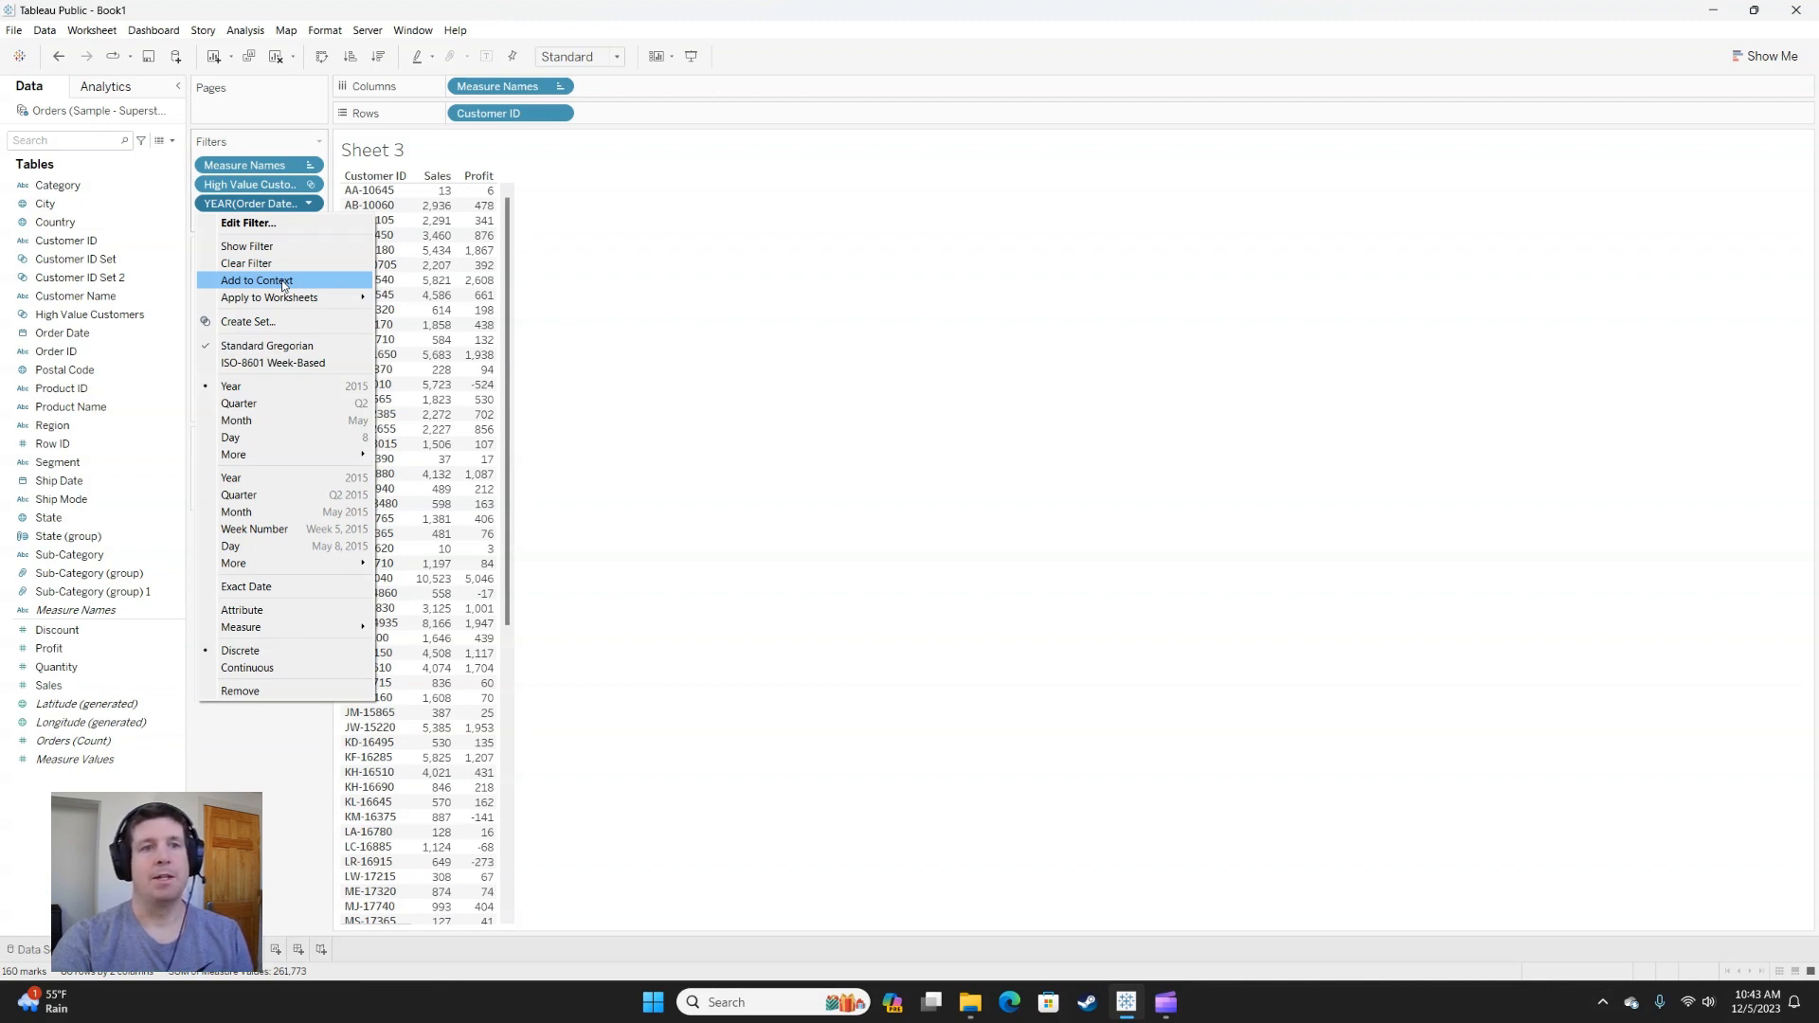
click(283, 283)
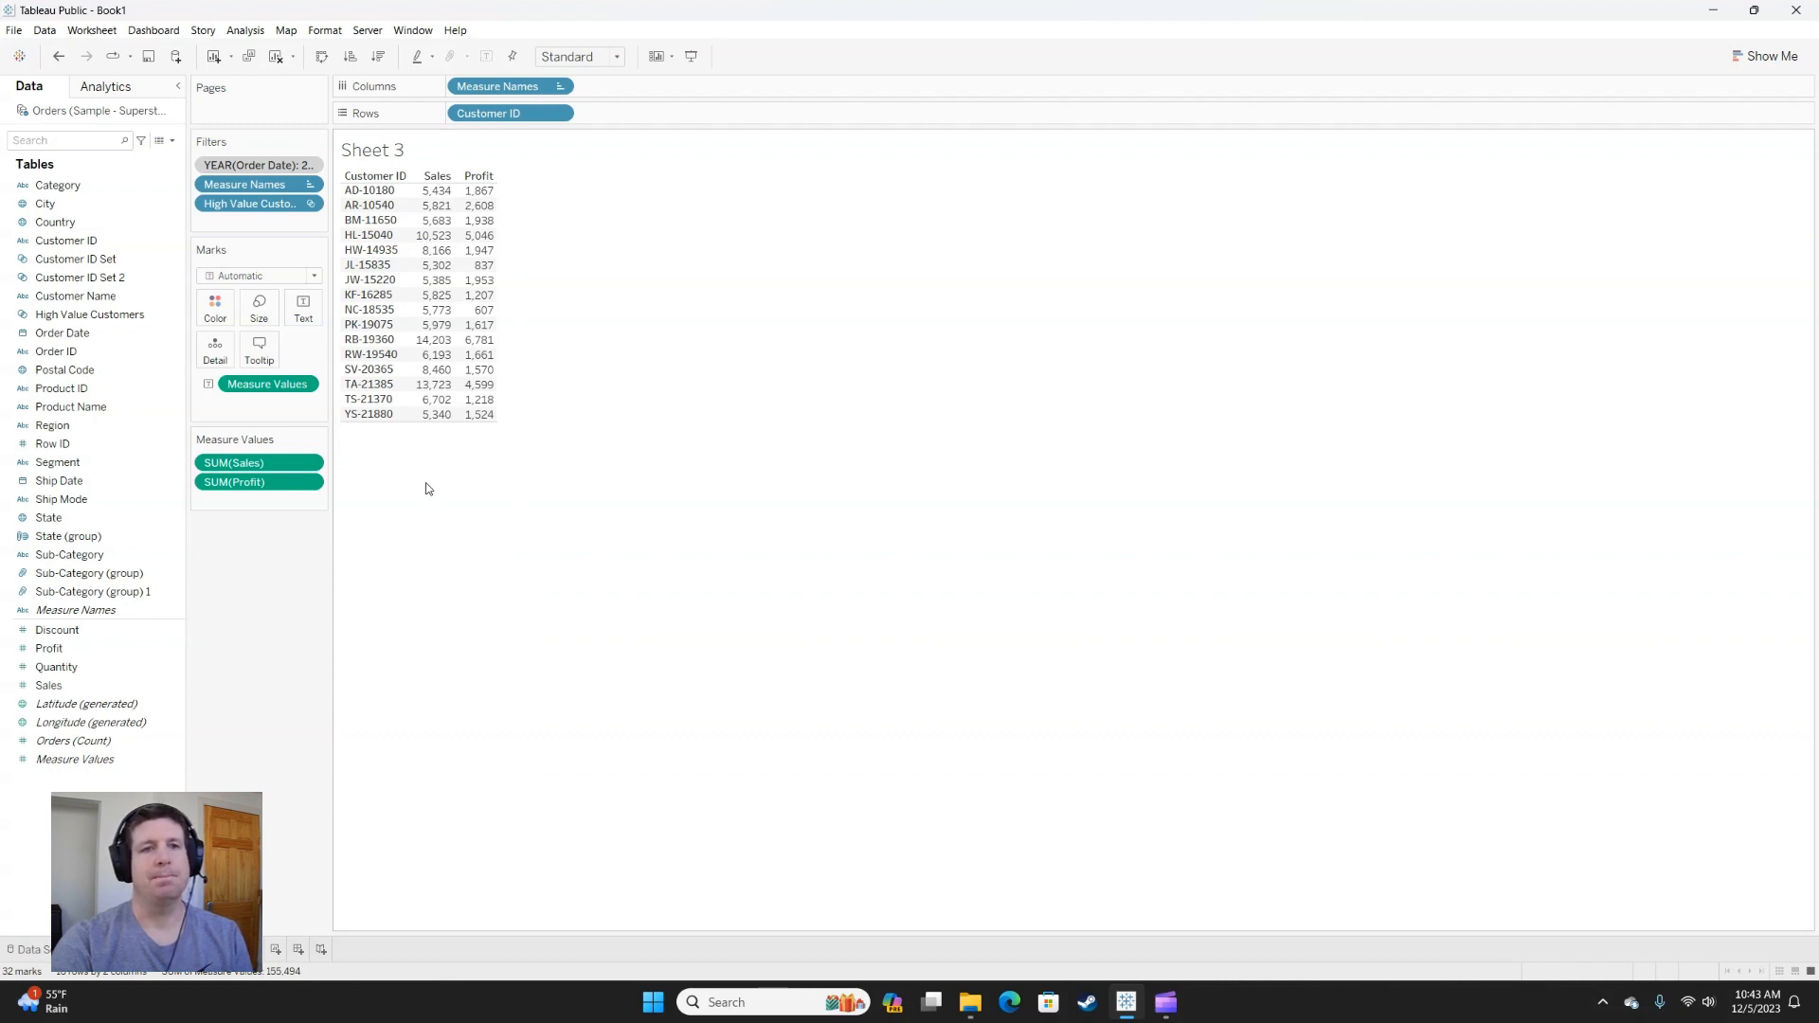
Create a third set from Customer ID containing the bottom 10 by Sum of Profit.
right_click(88, 244)
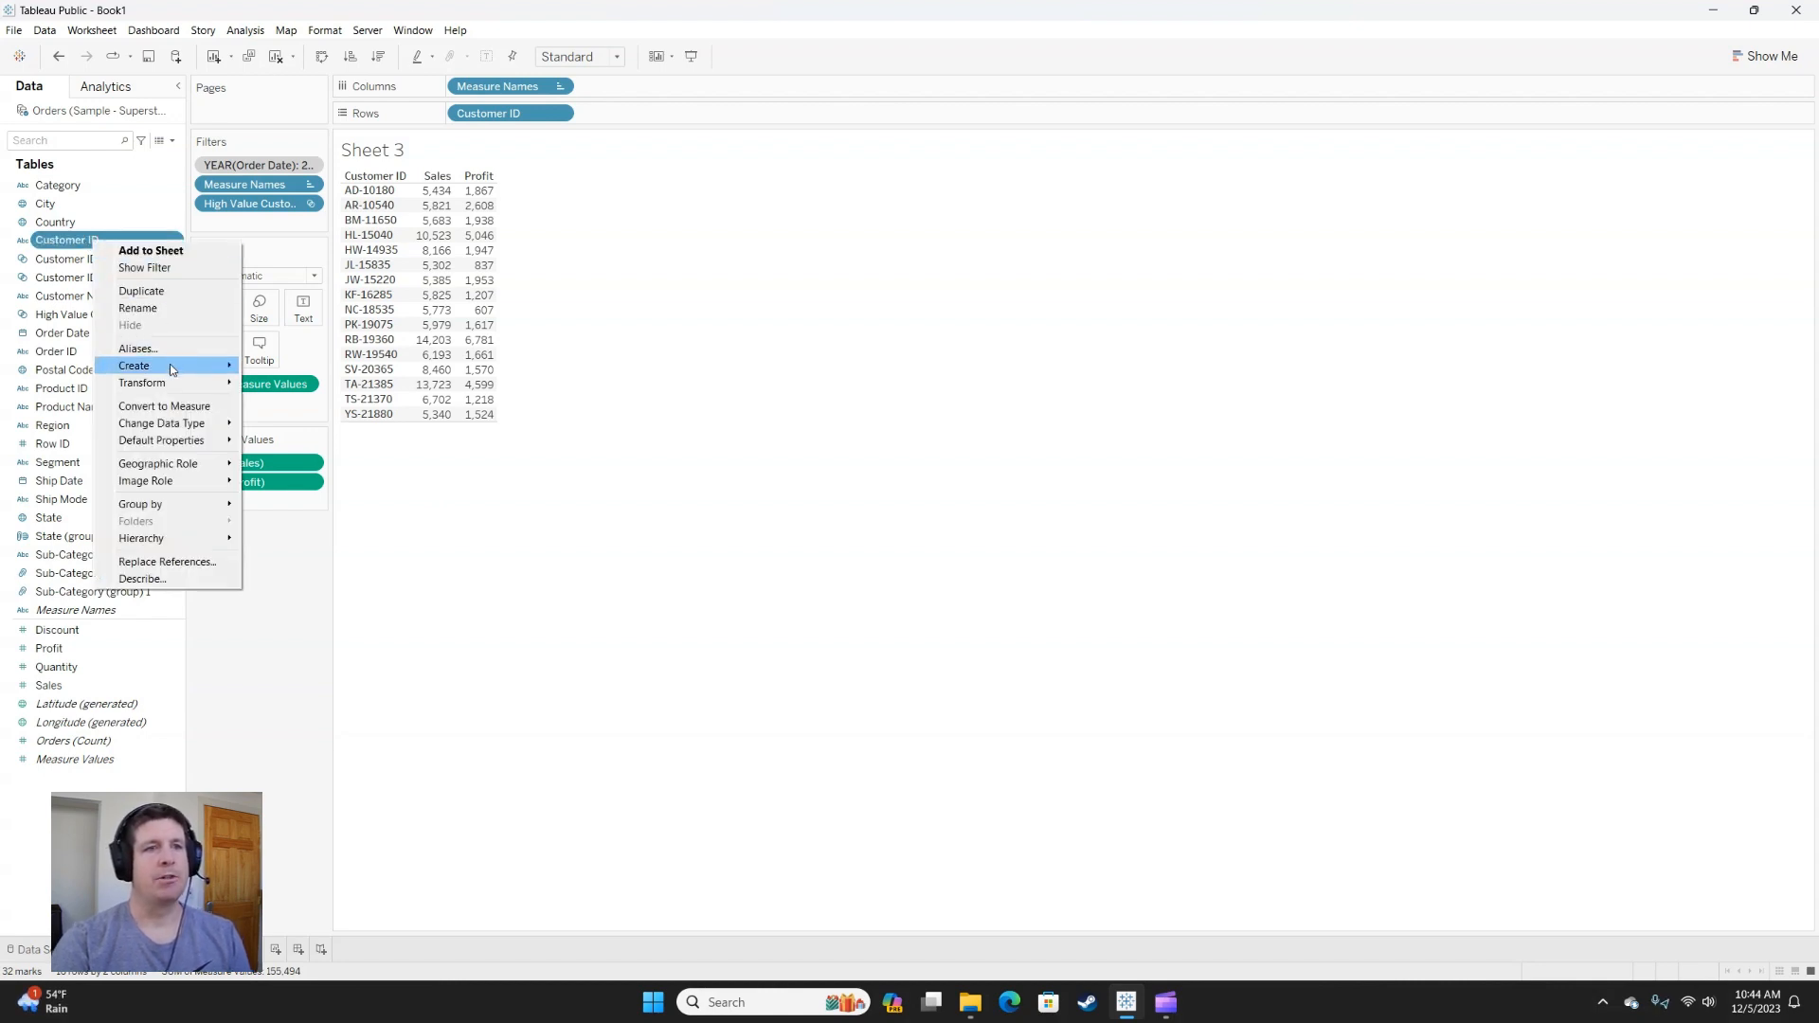
mouse_move(172, 368)
click(289, 397)
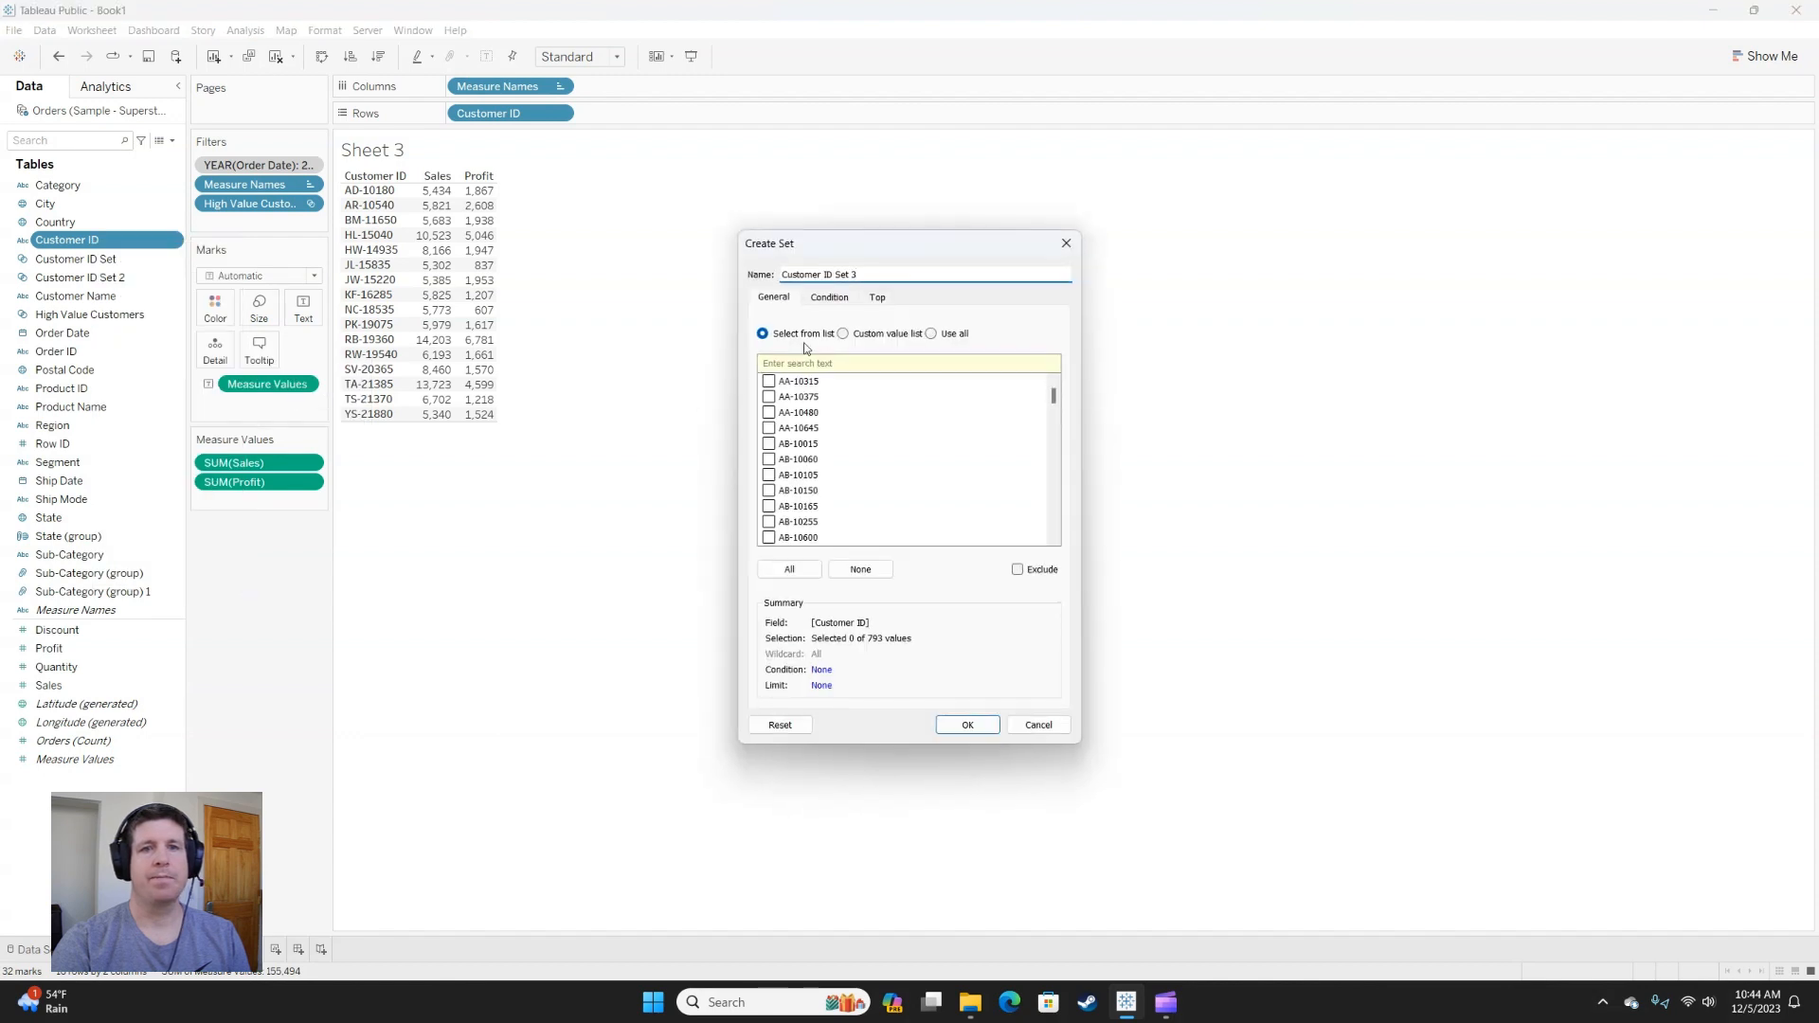
click(838, 301)
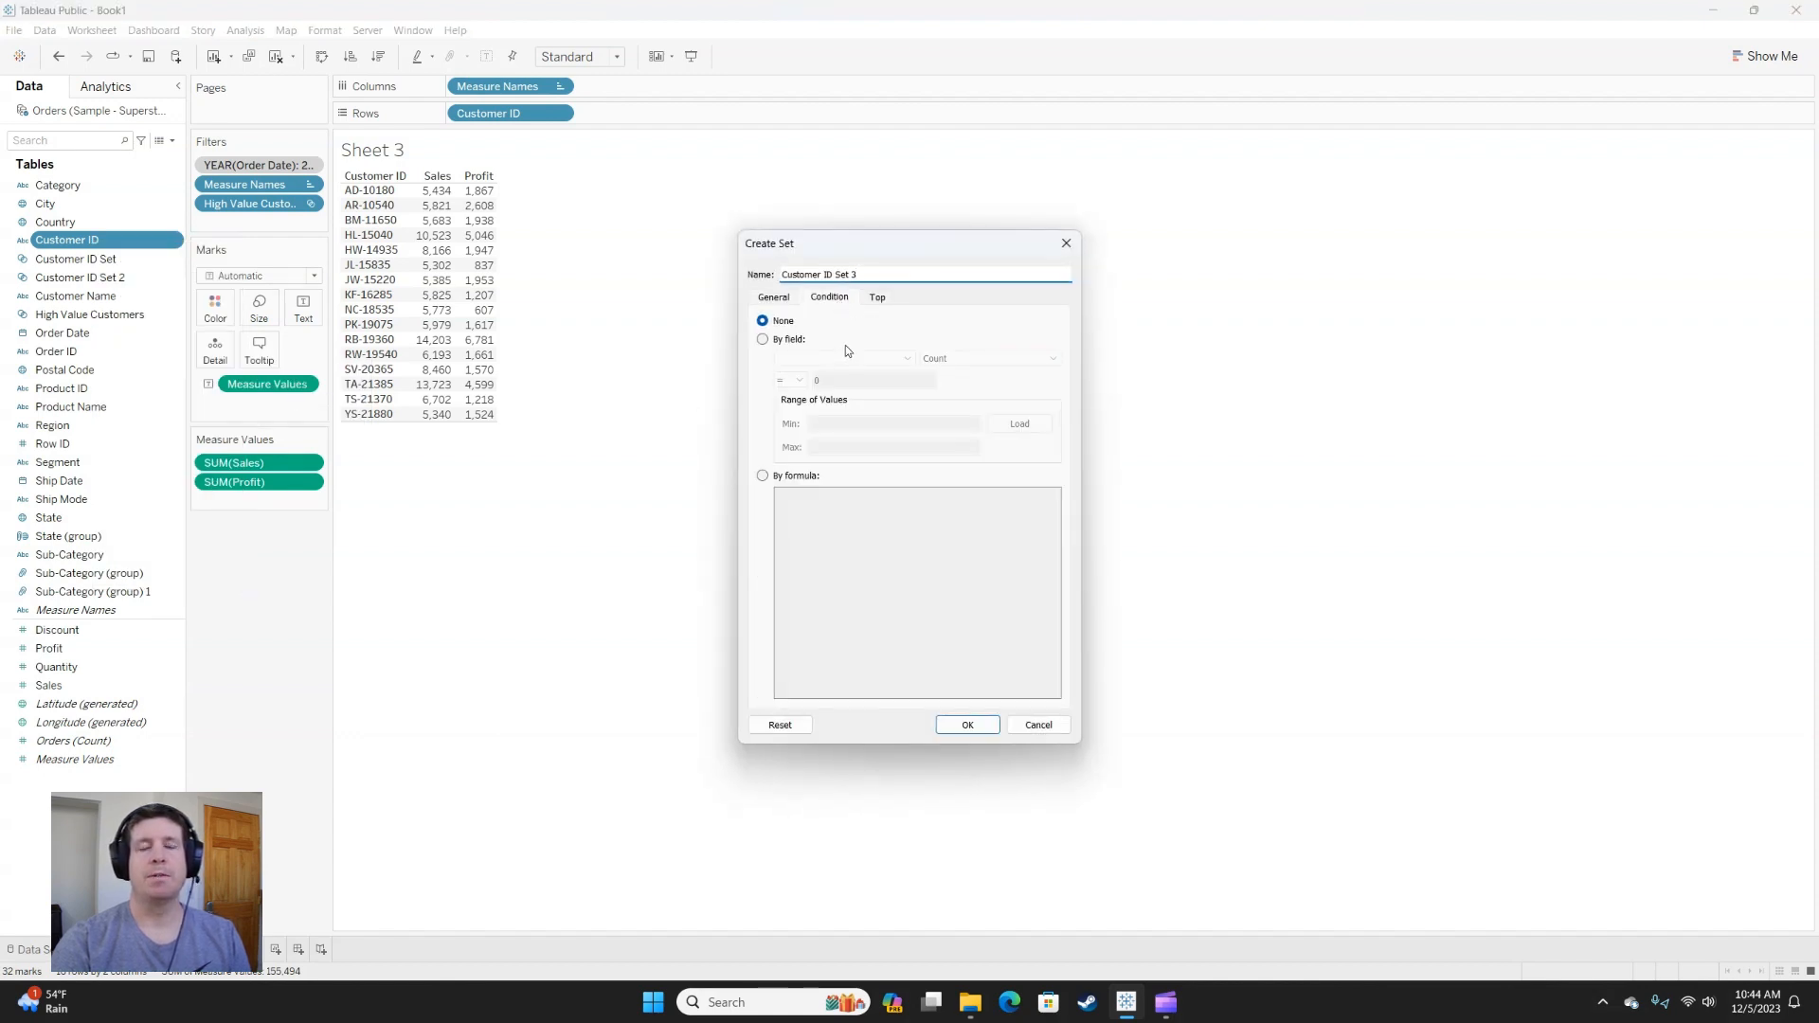
click(879, 299)
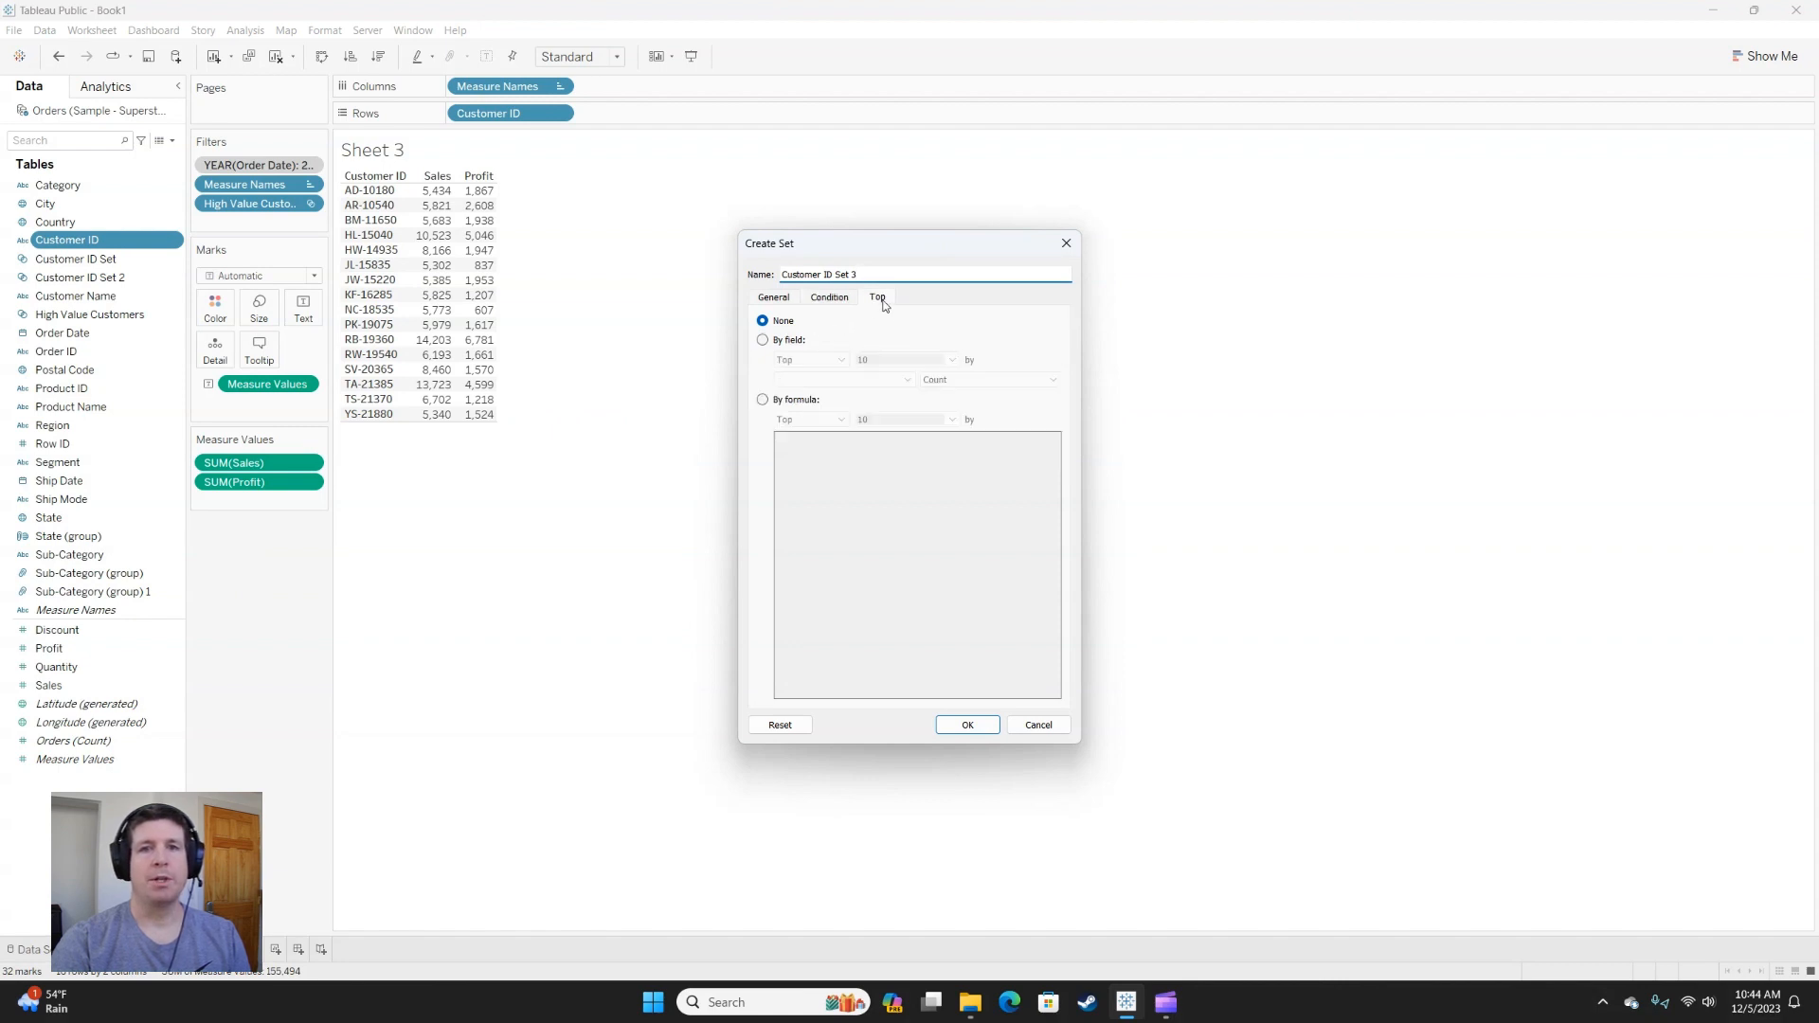
click(825, 340)
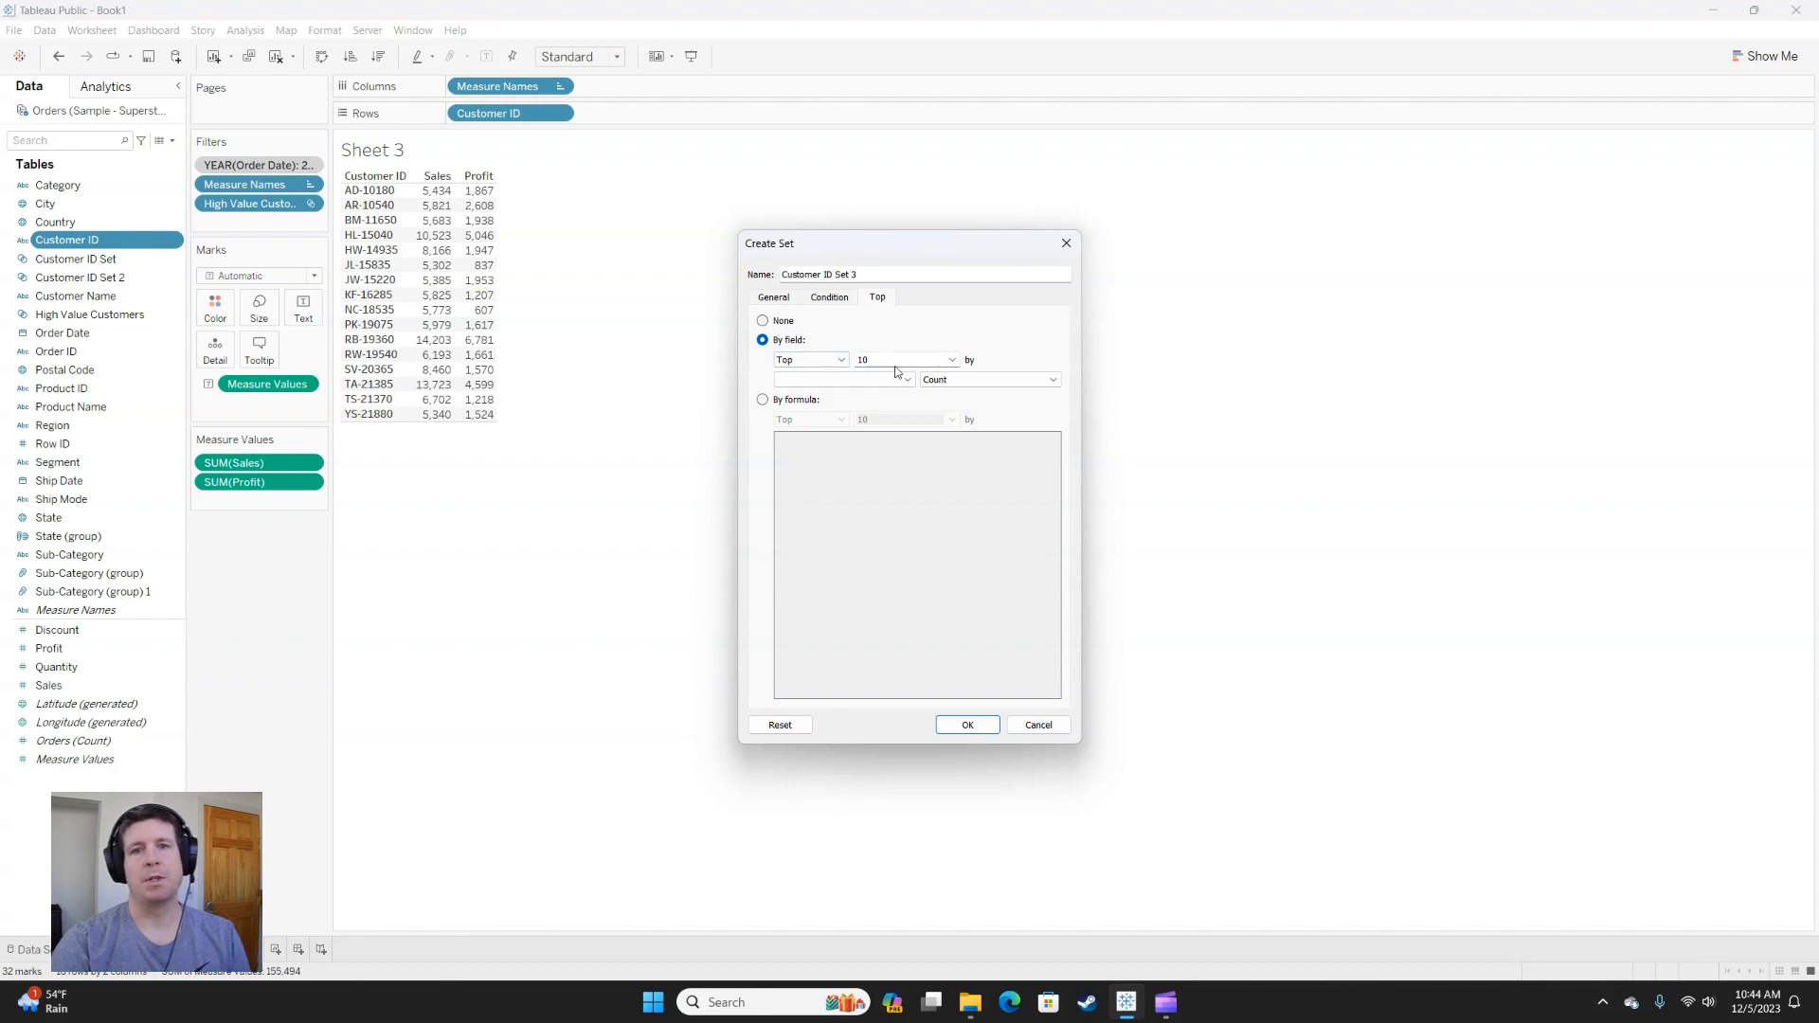
click(843, 361)
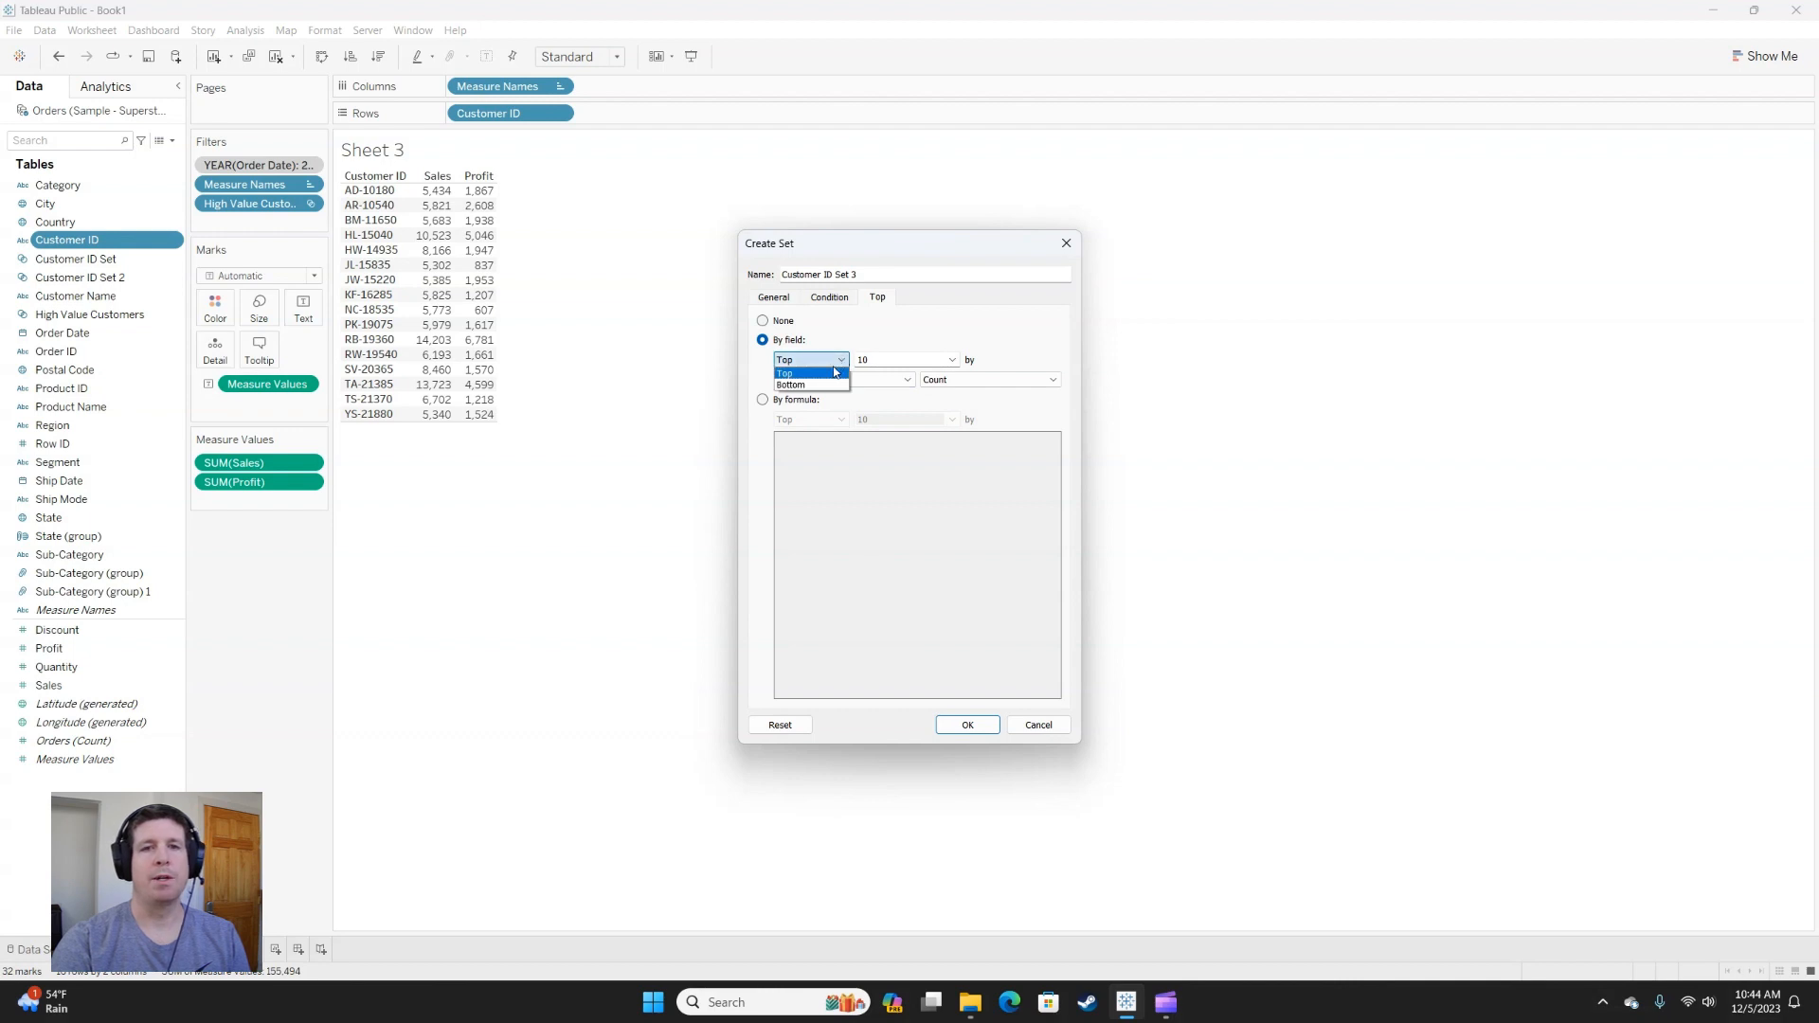
click(815, 386)
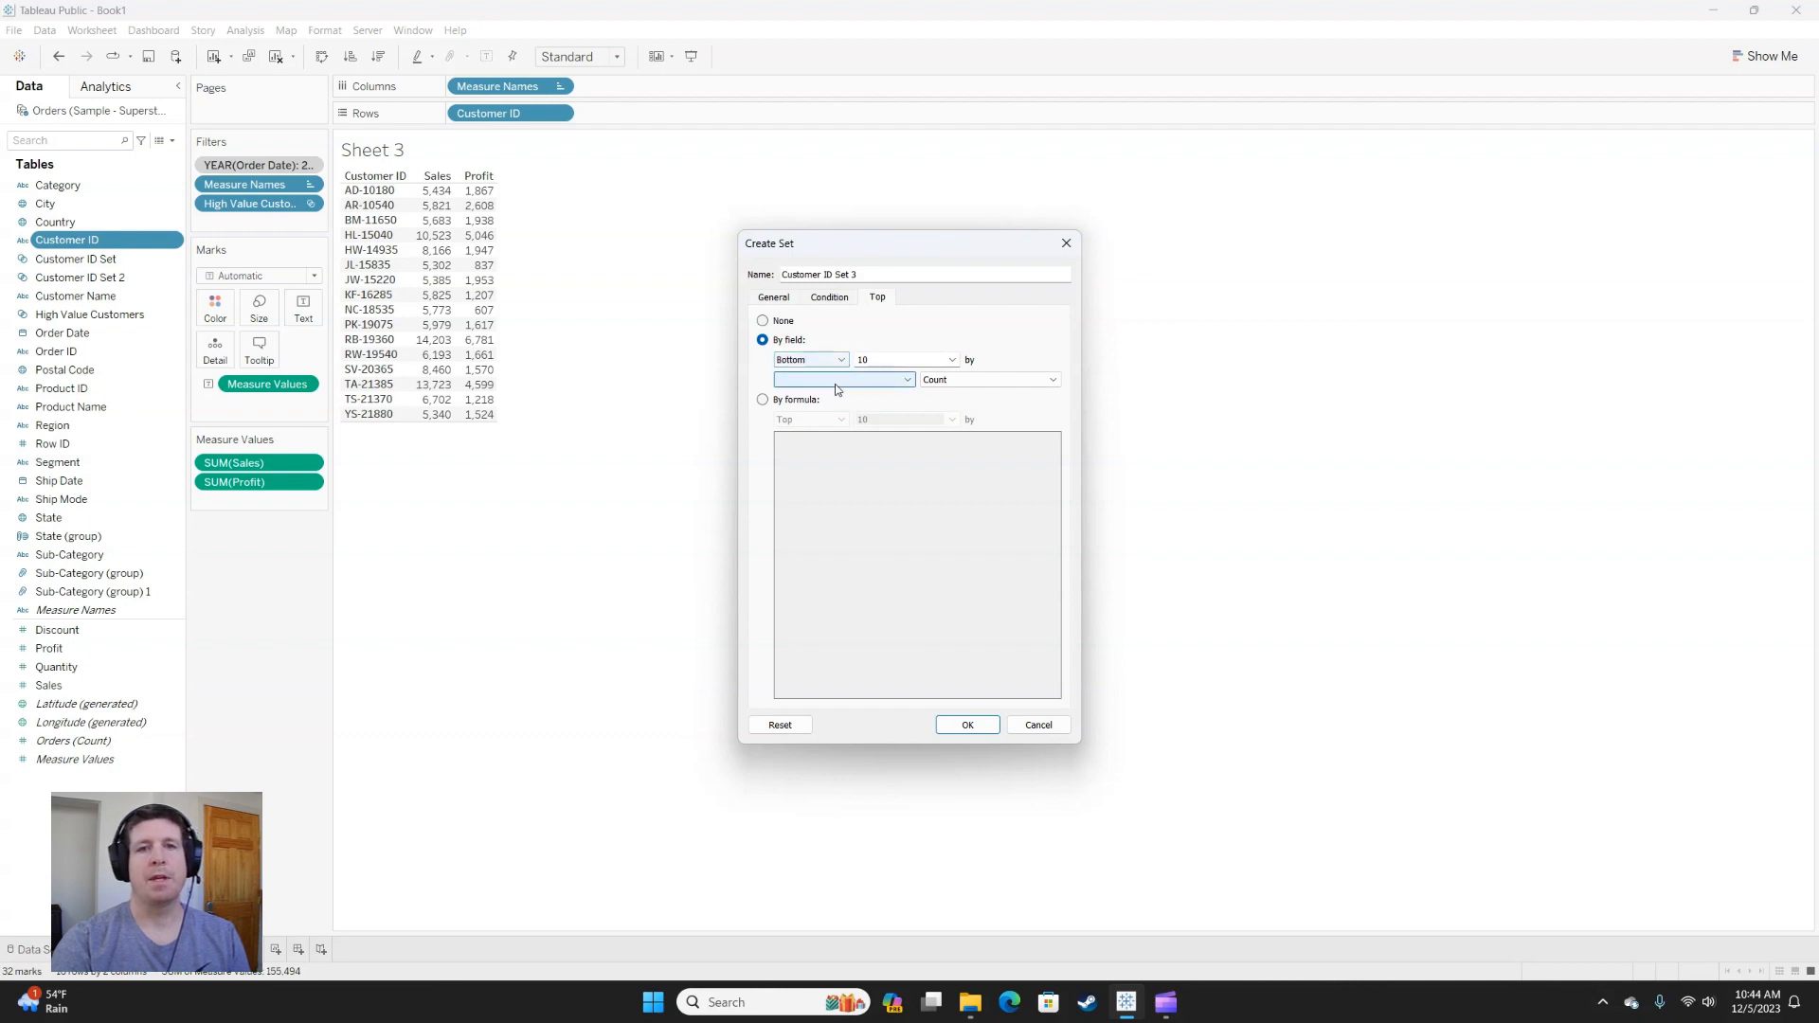
click(908, 382)
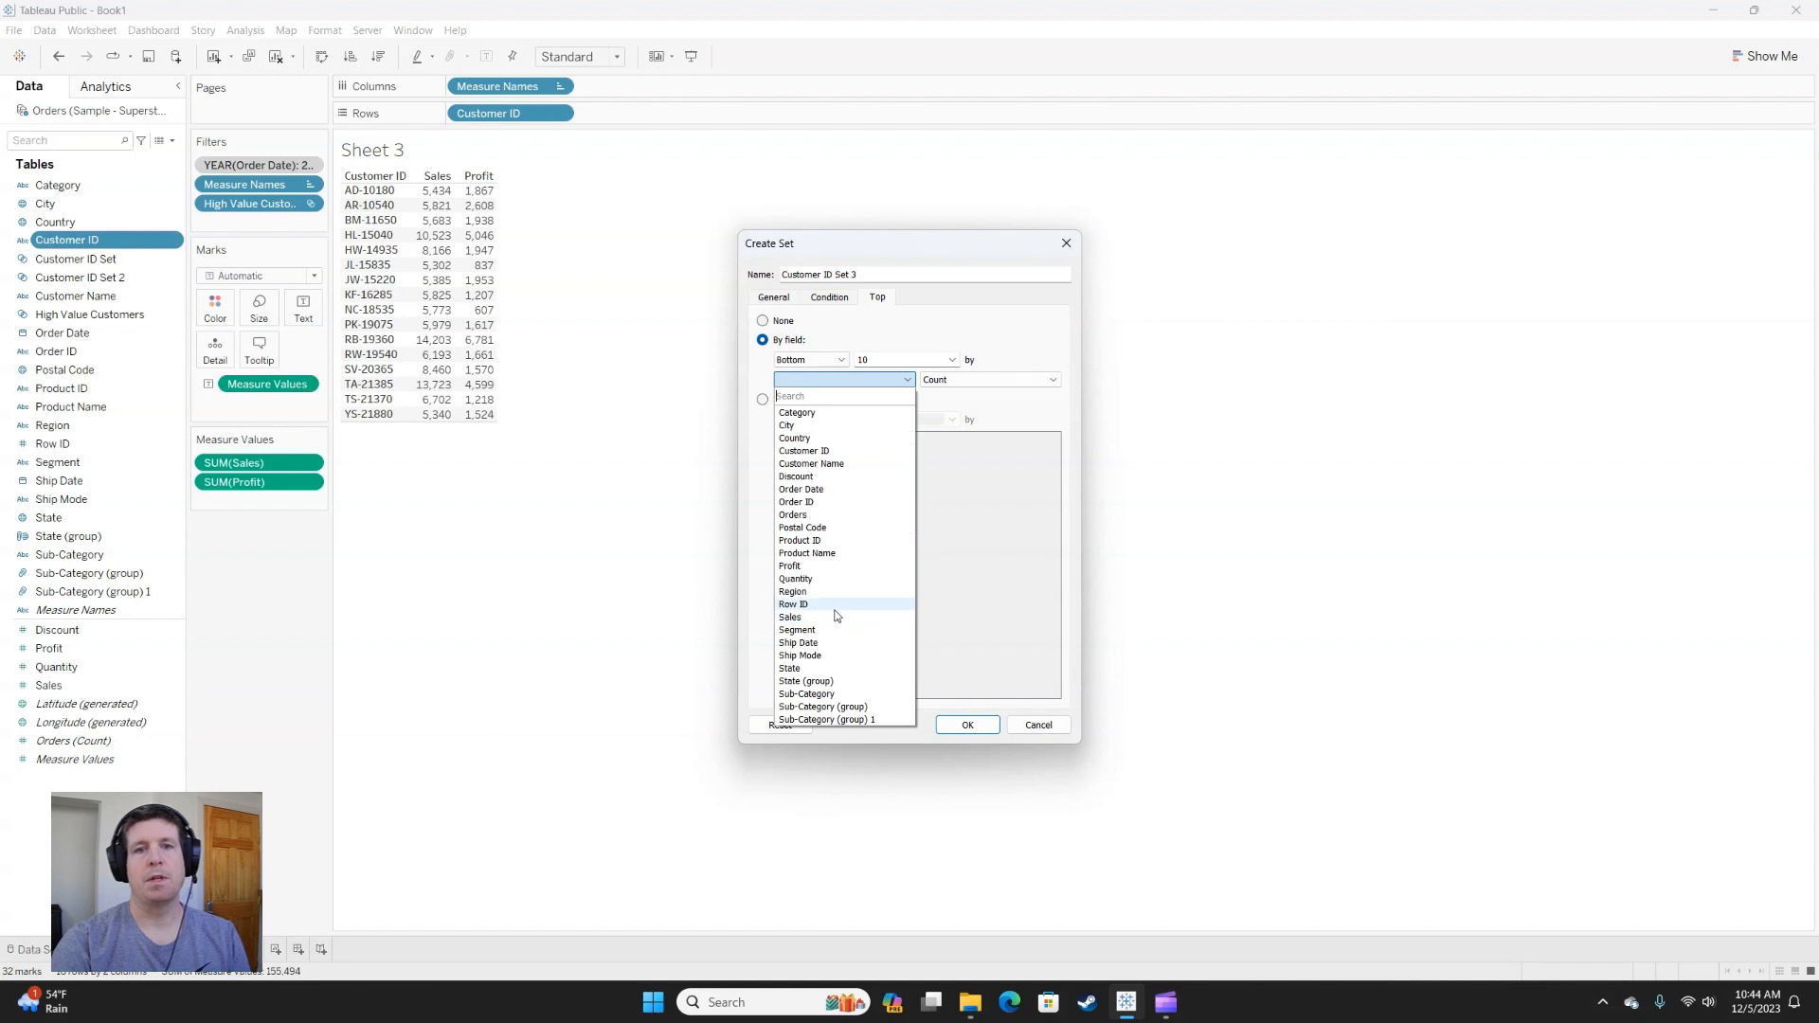
click(812, 566)
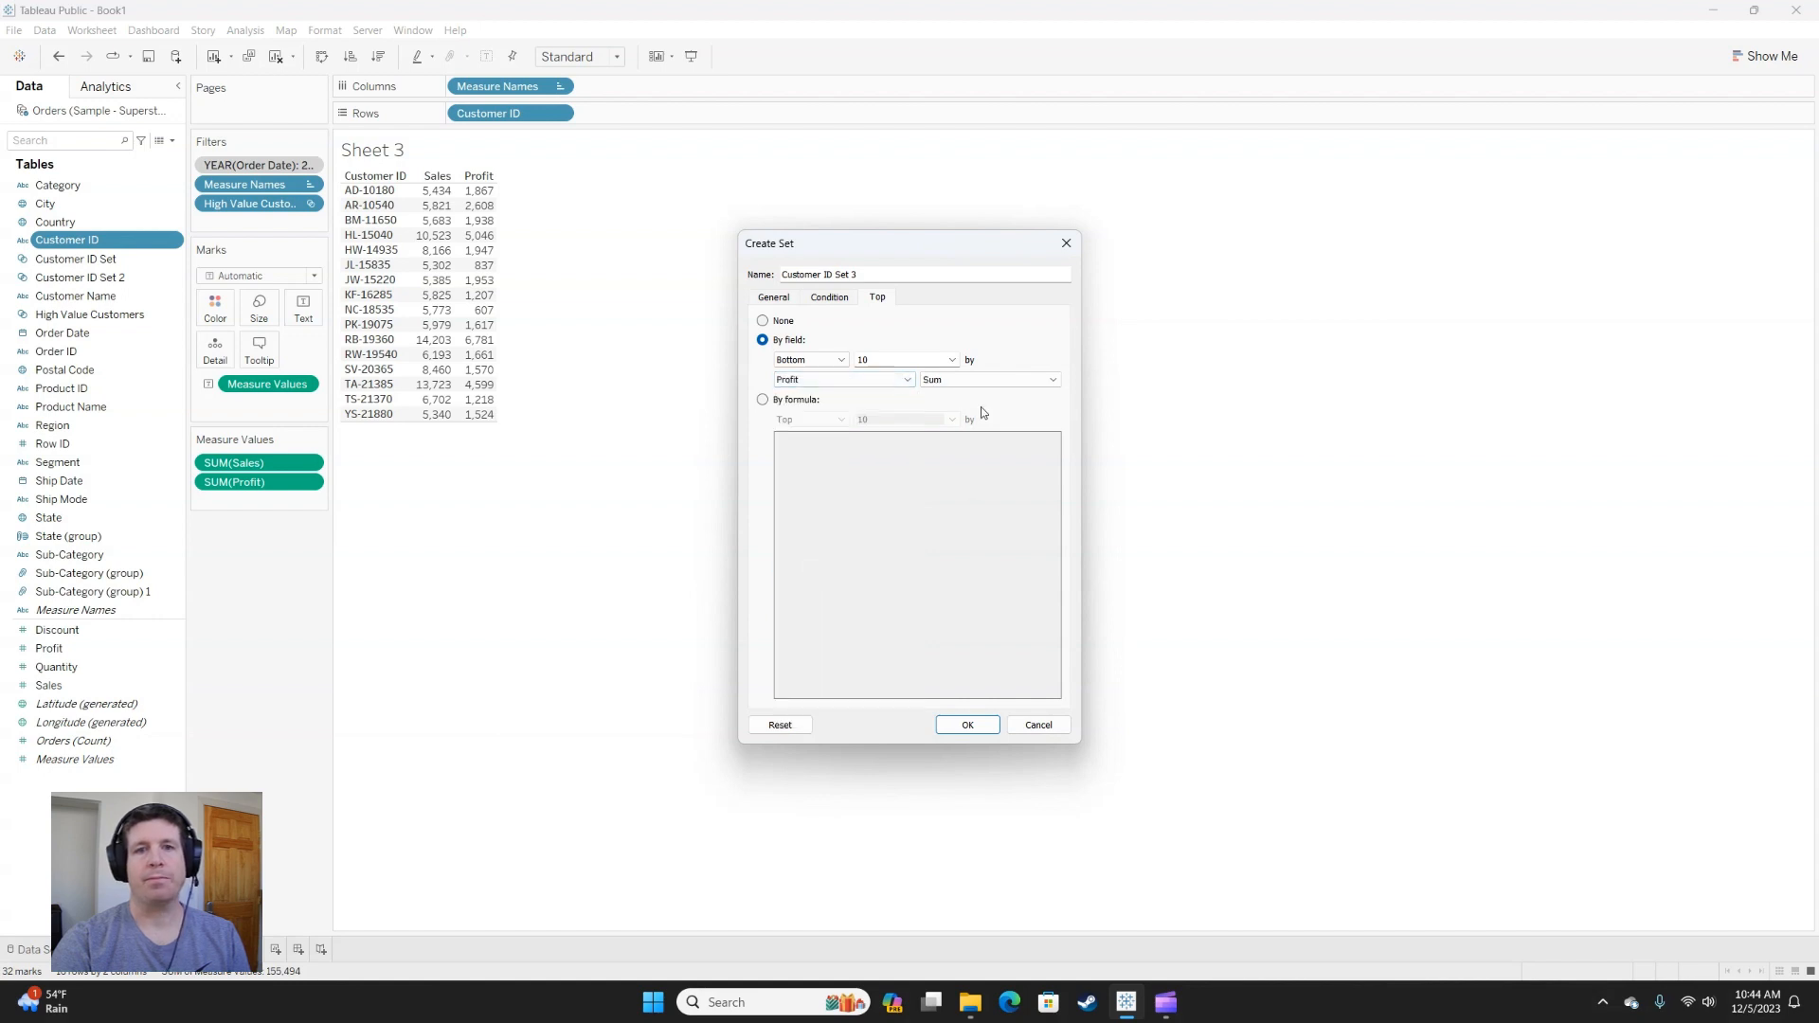
click(967, 724)
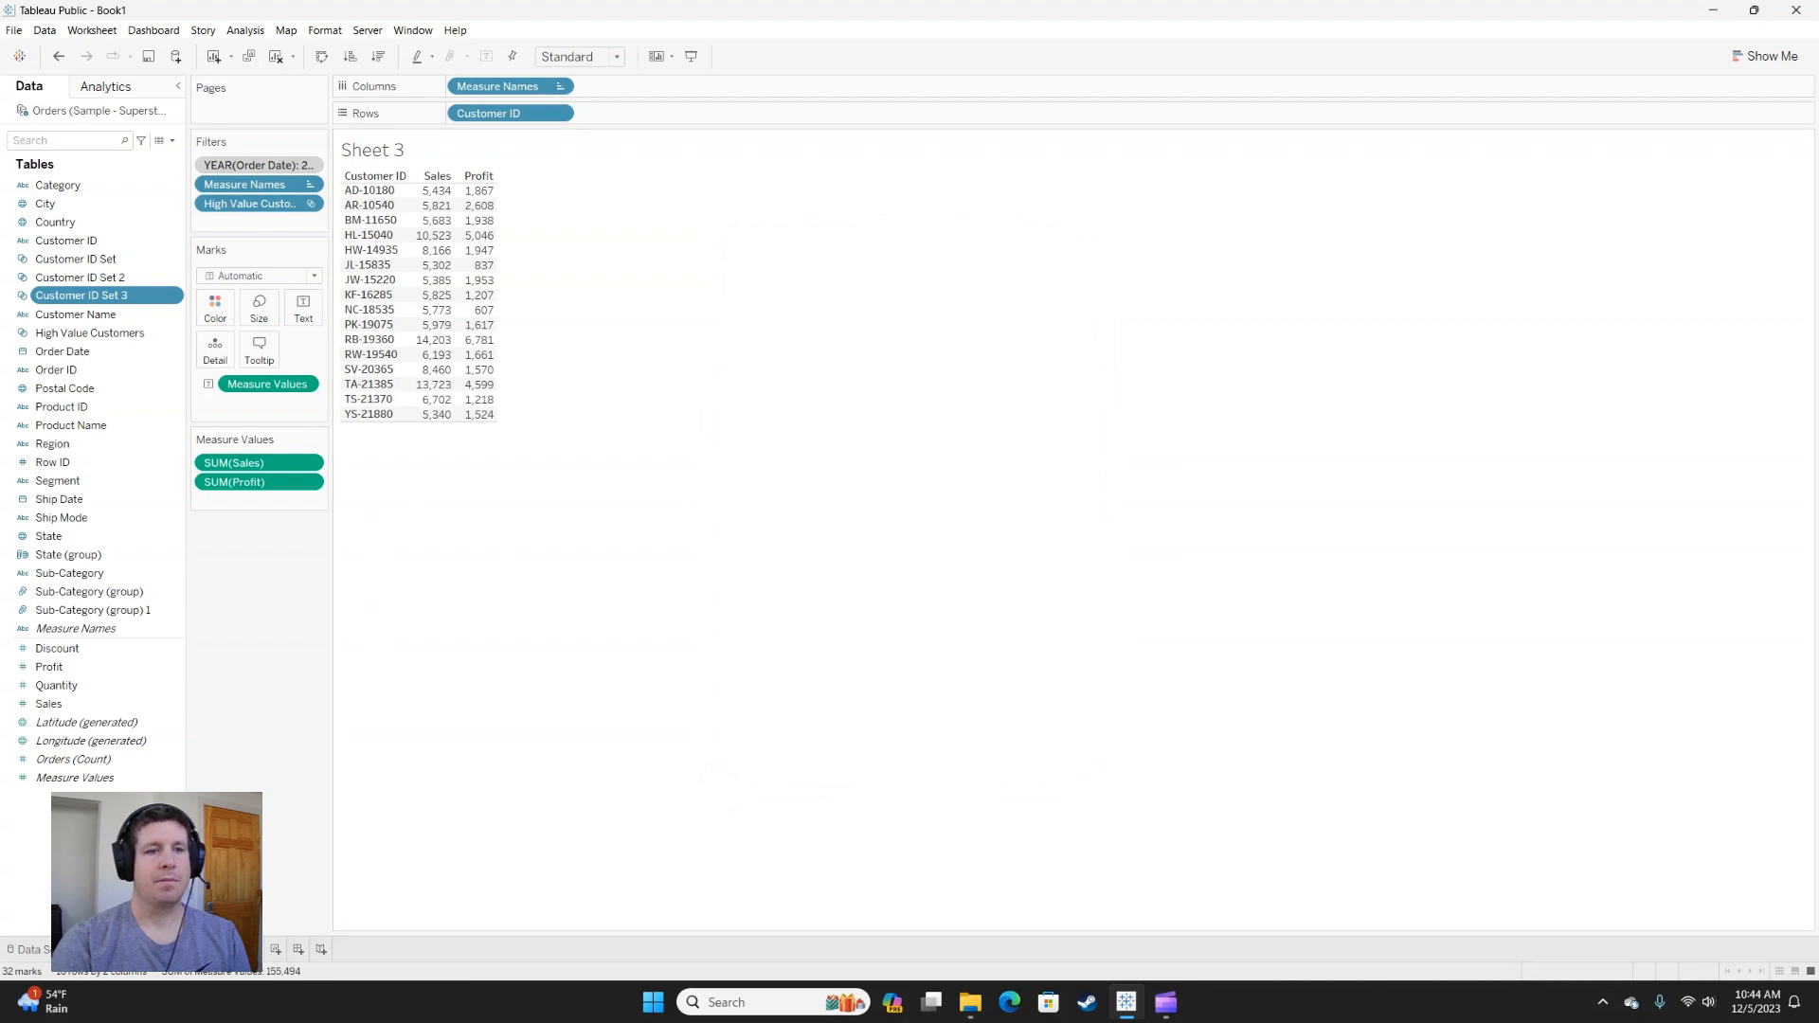
On a new worksheet, filter by Customer ID Set 3 and put Customer ID and all members of Product ID on rows.
click(275, 948)
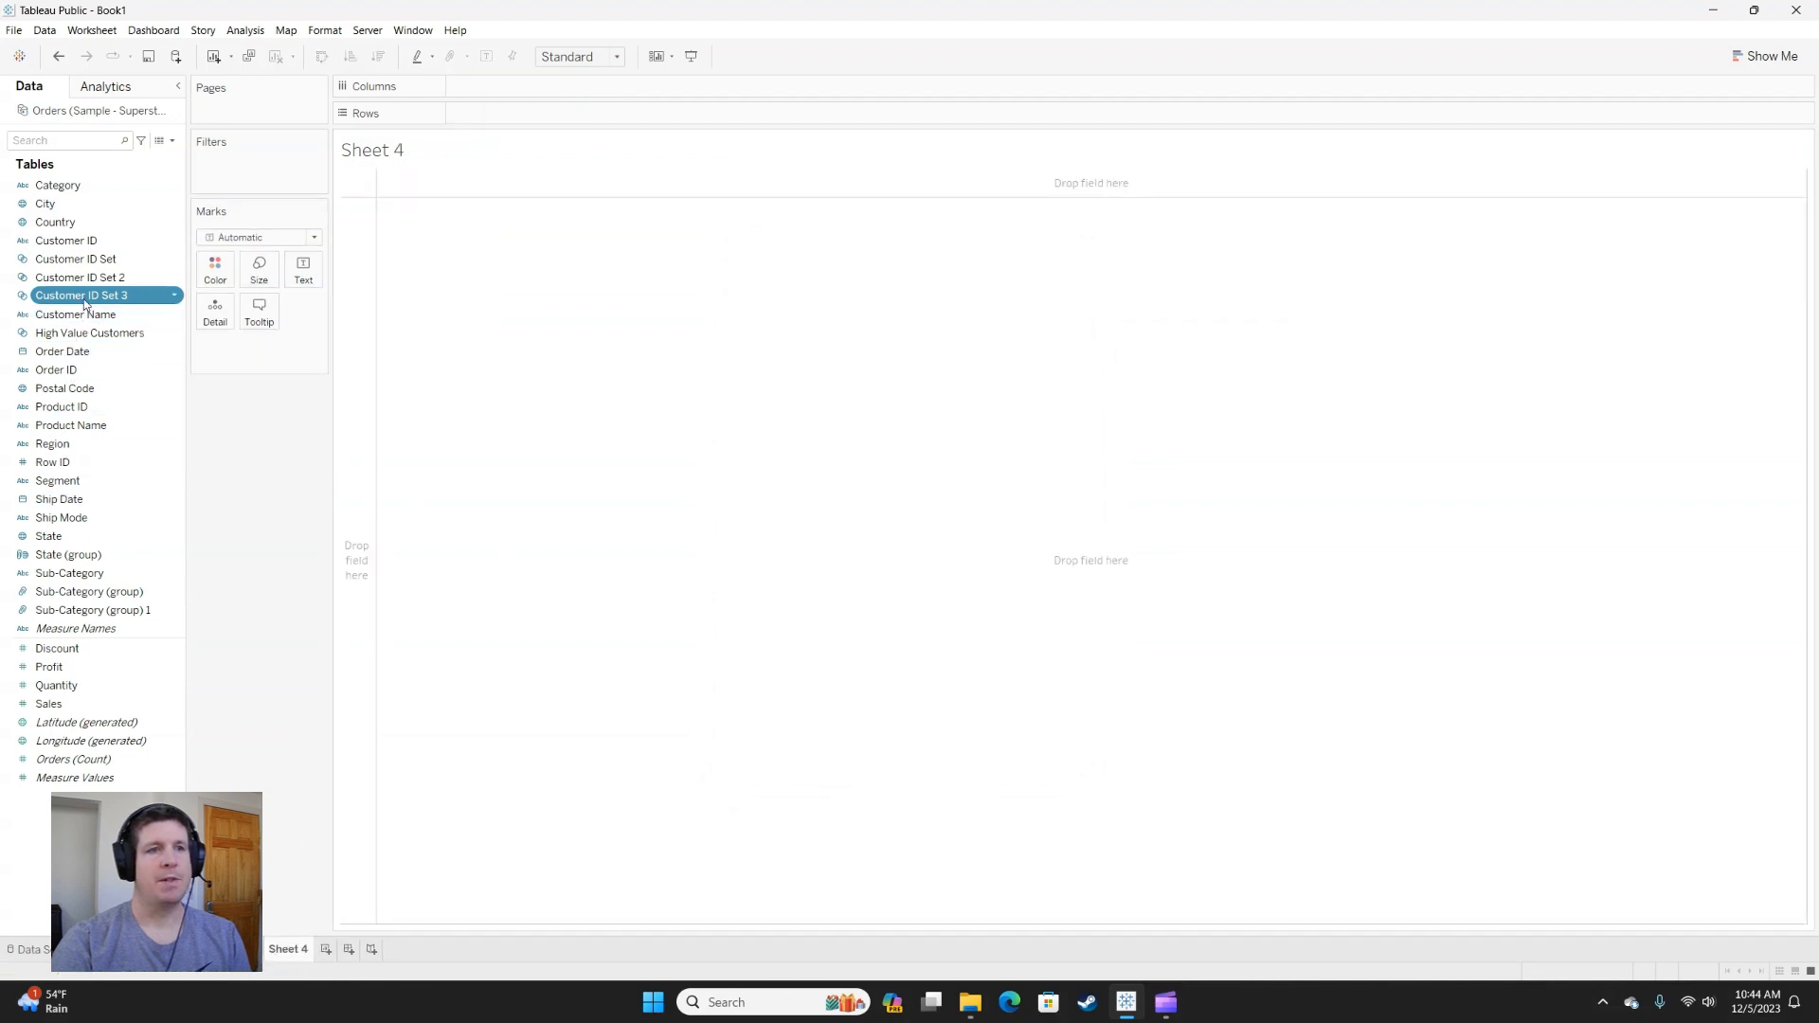
drag(80, 296, 251, 165)
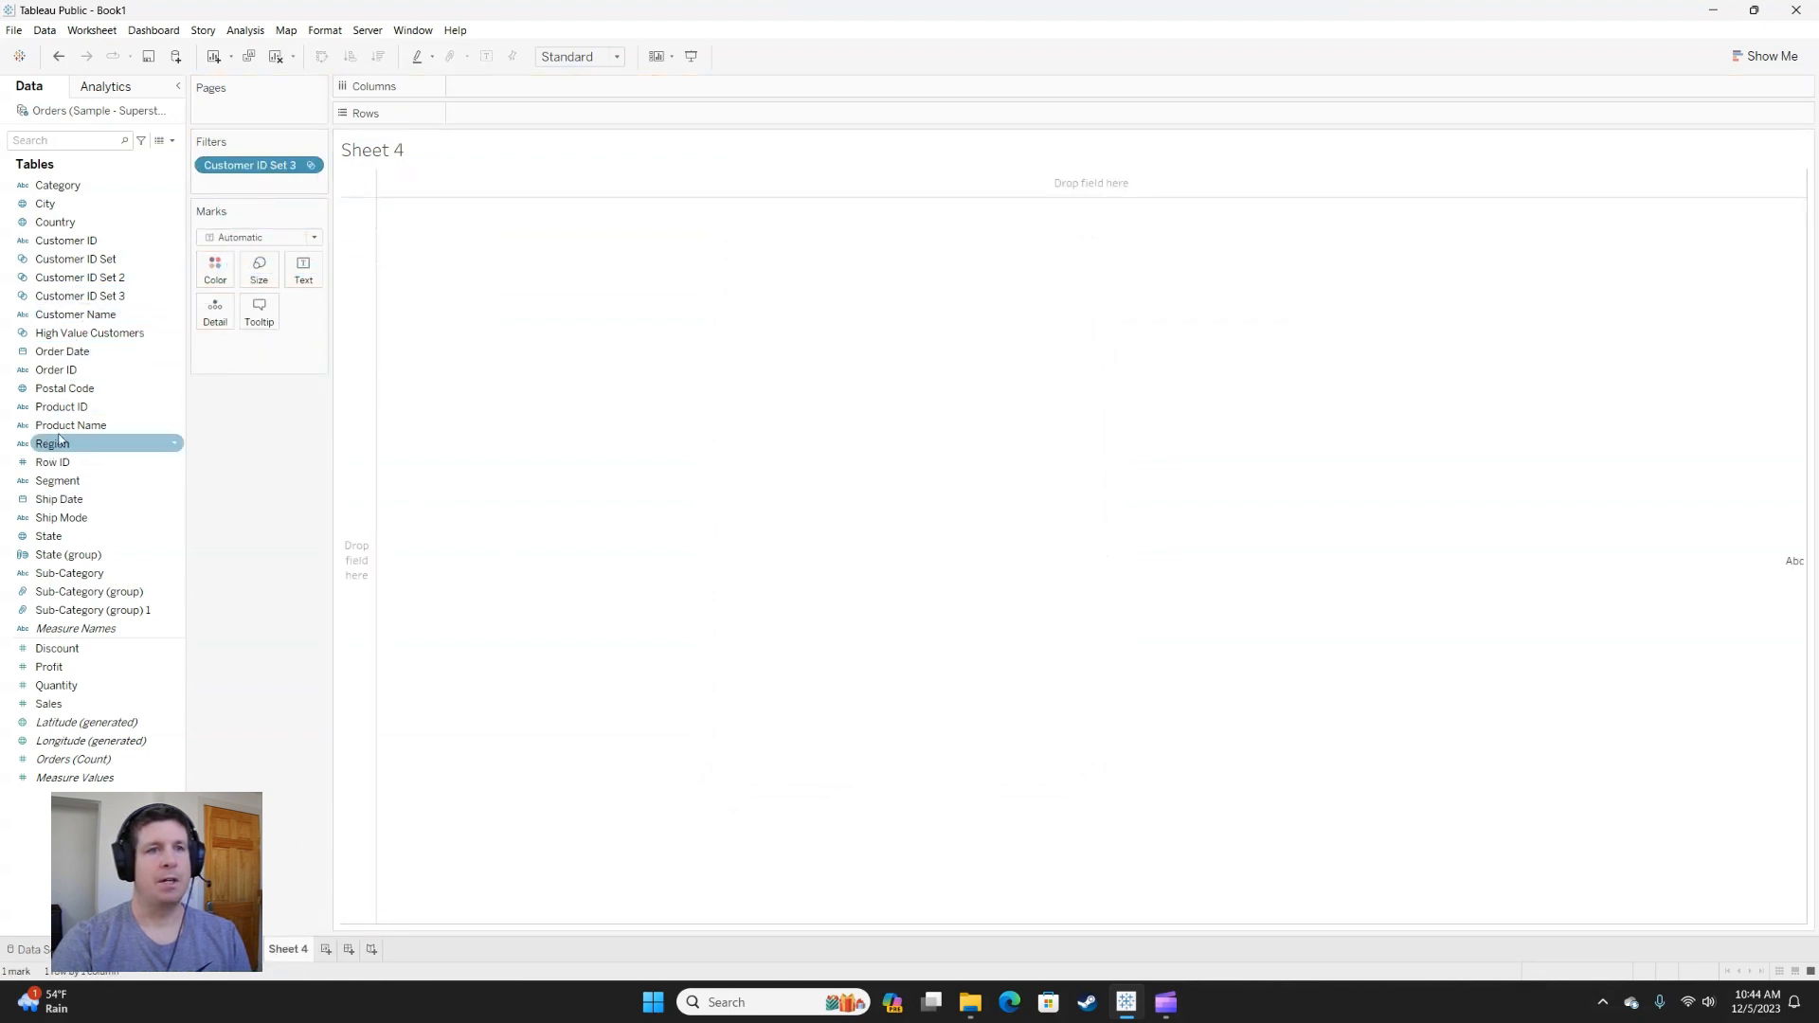
drag(66, 239, 367, 235)
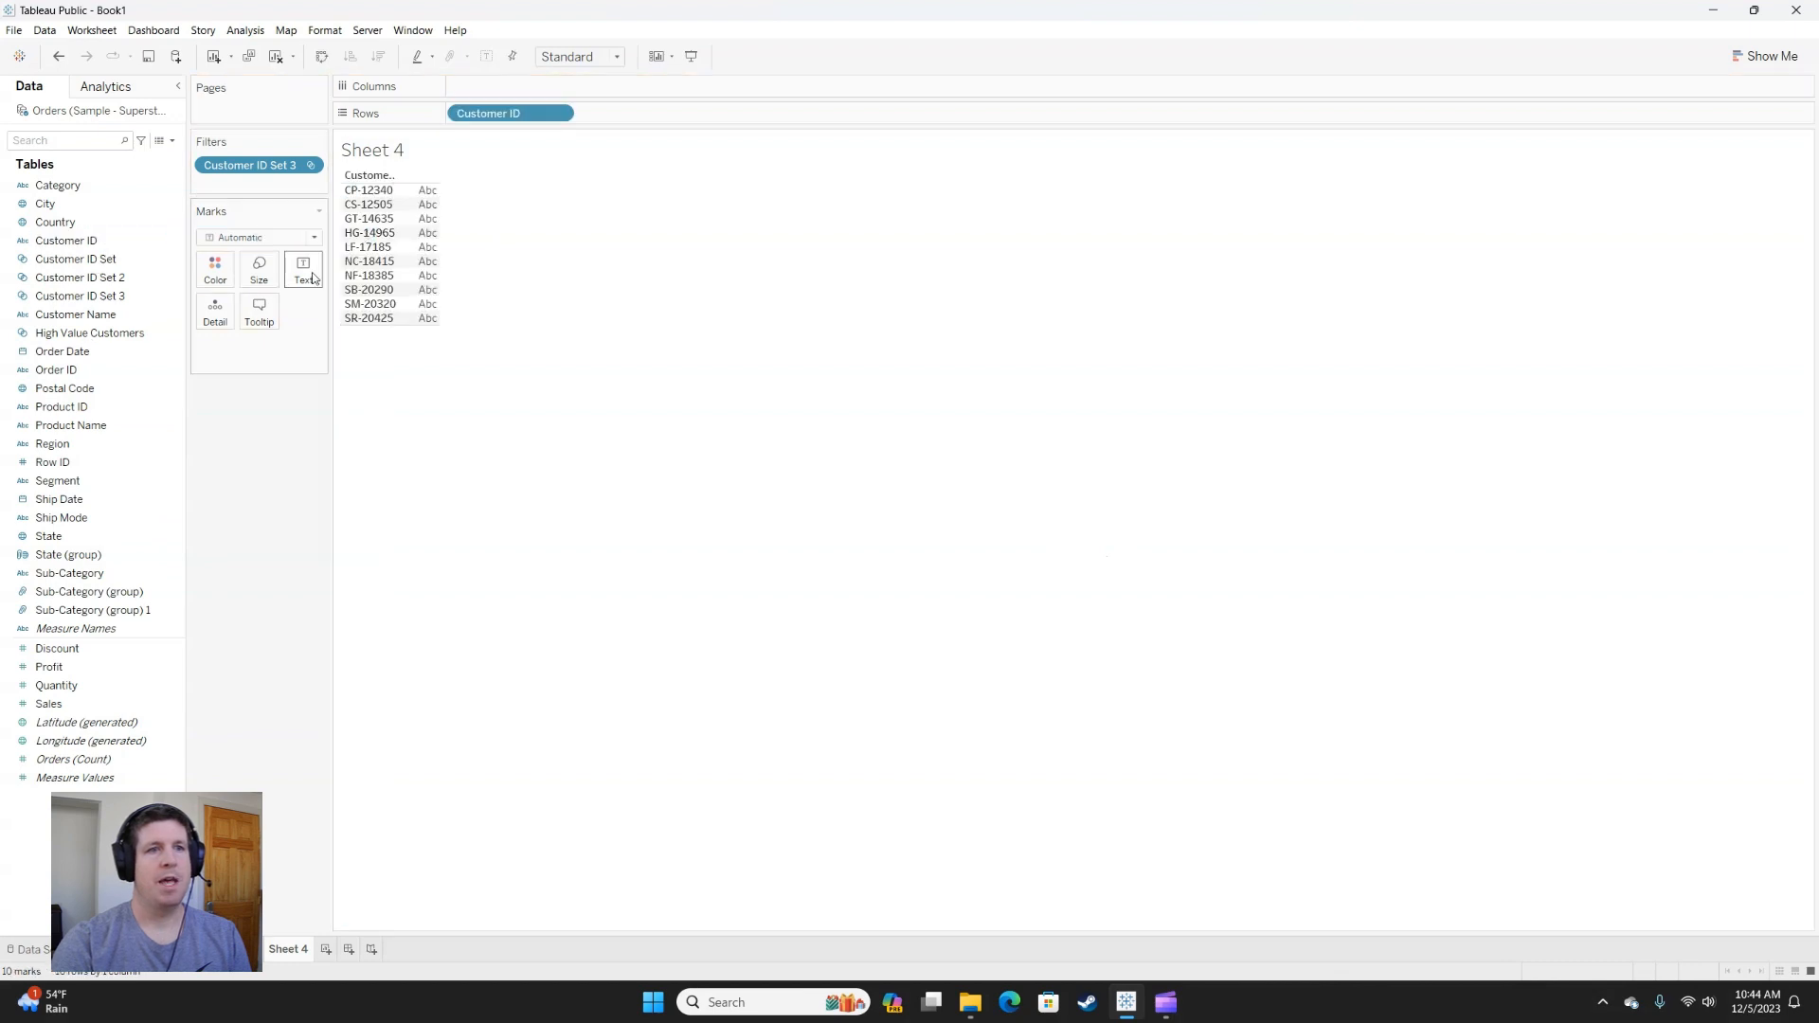
click(91, 353)
drag(86, 388, 627, 118)
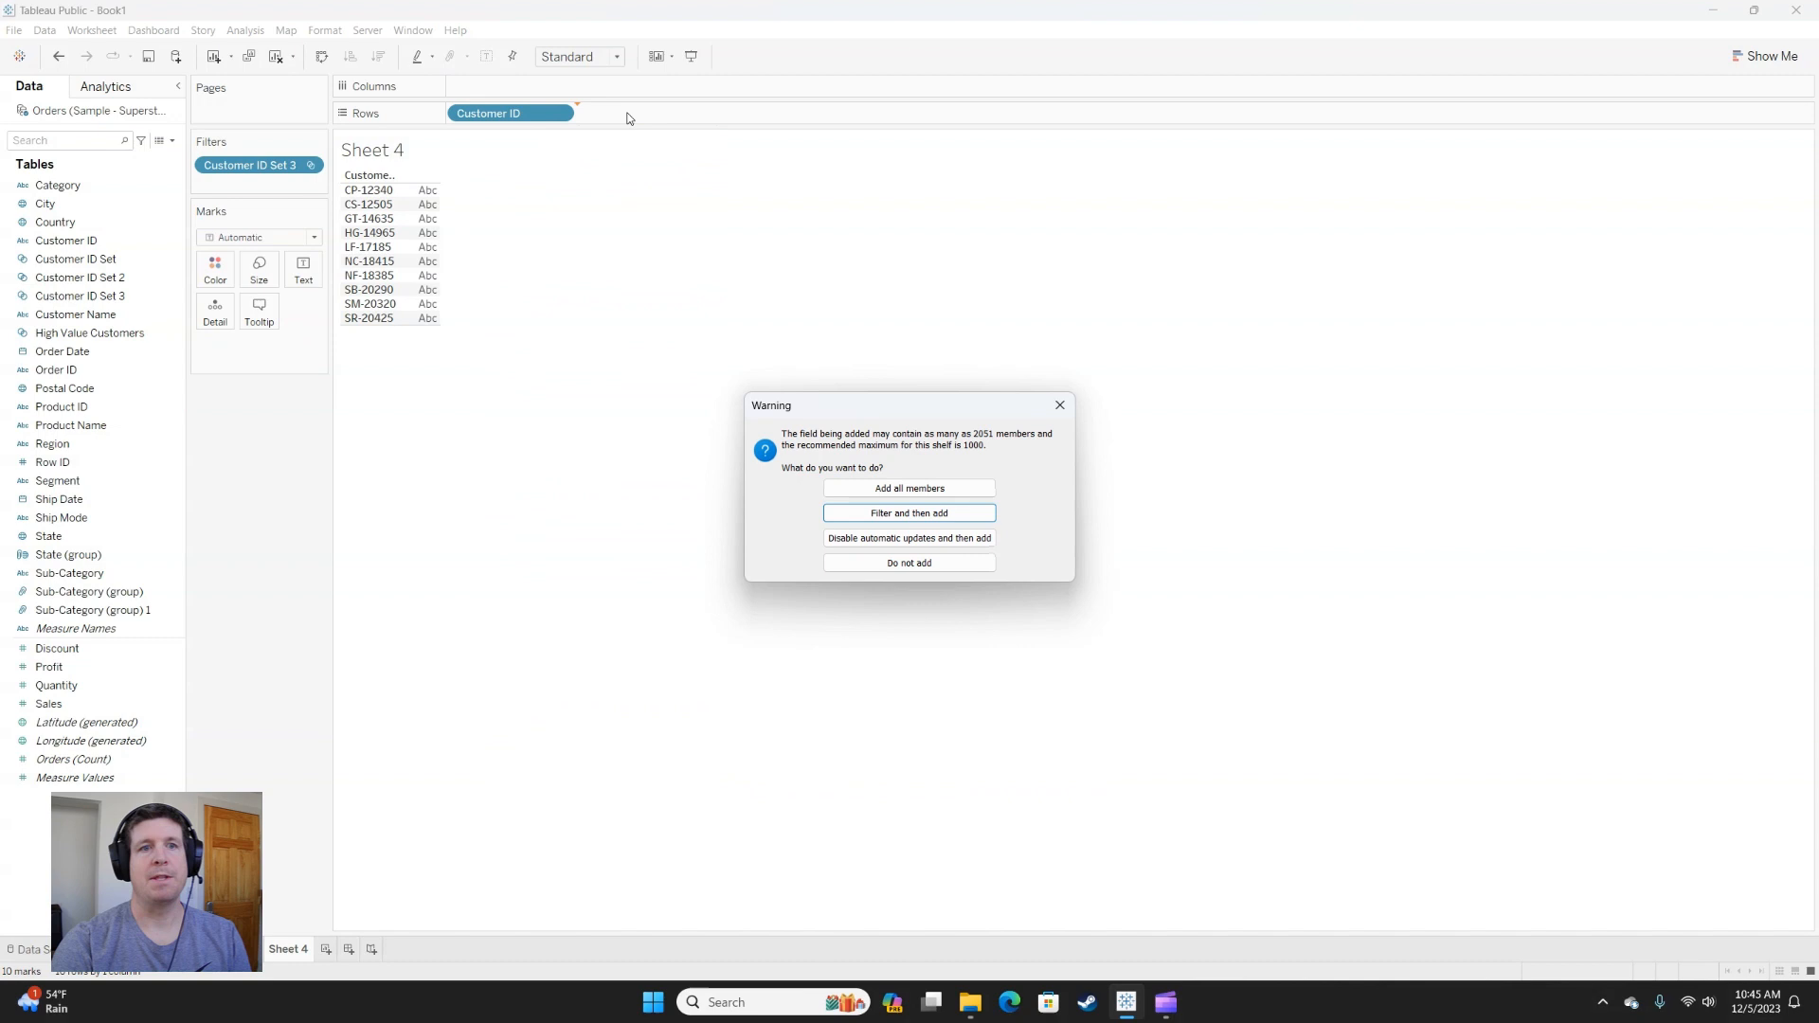
click(897, 487)
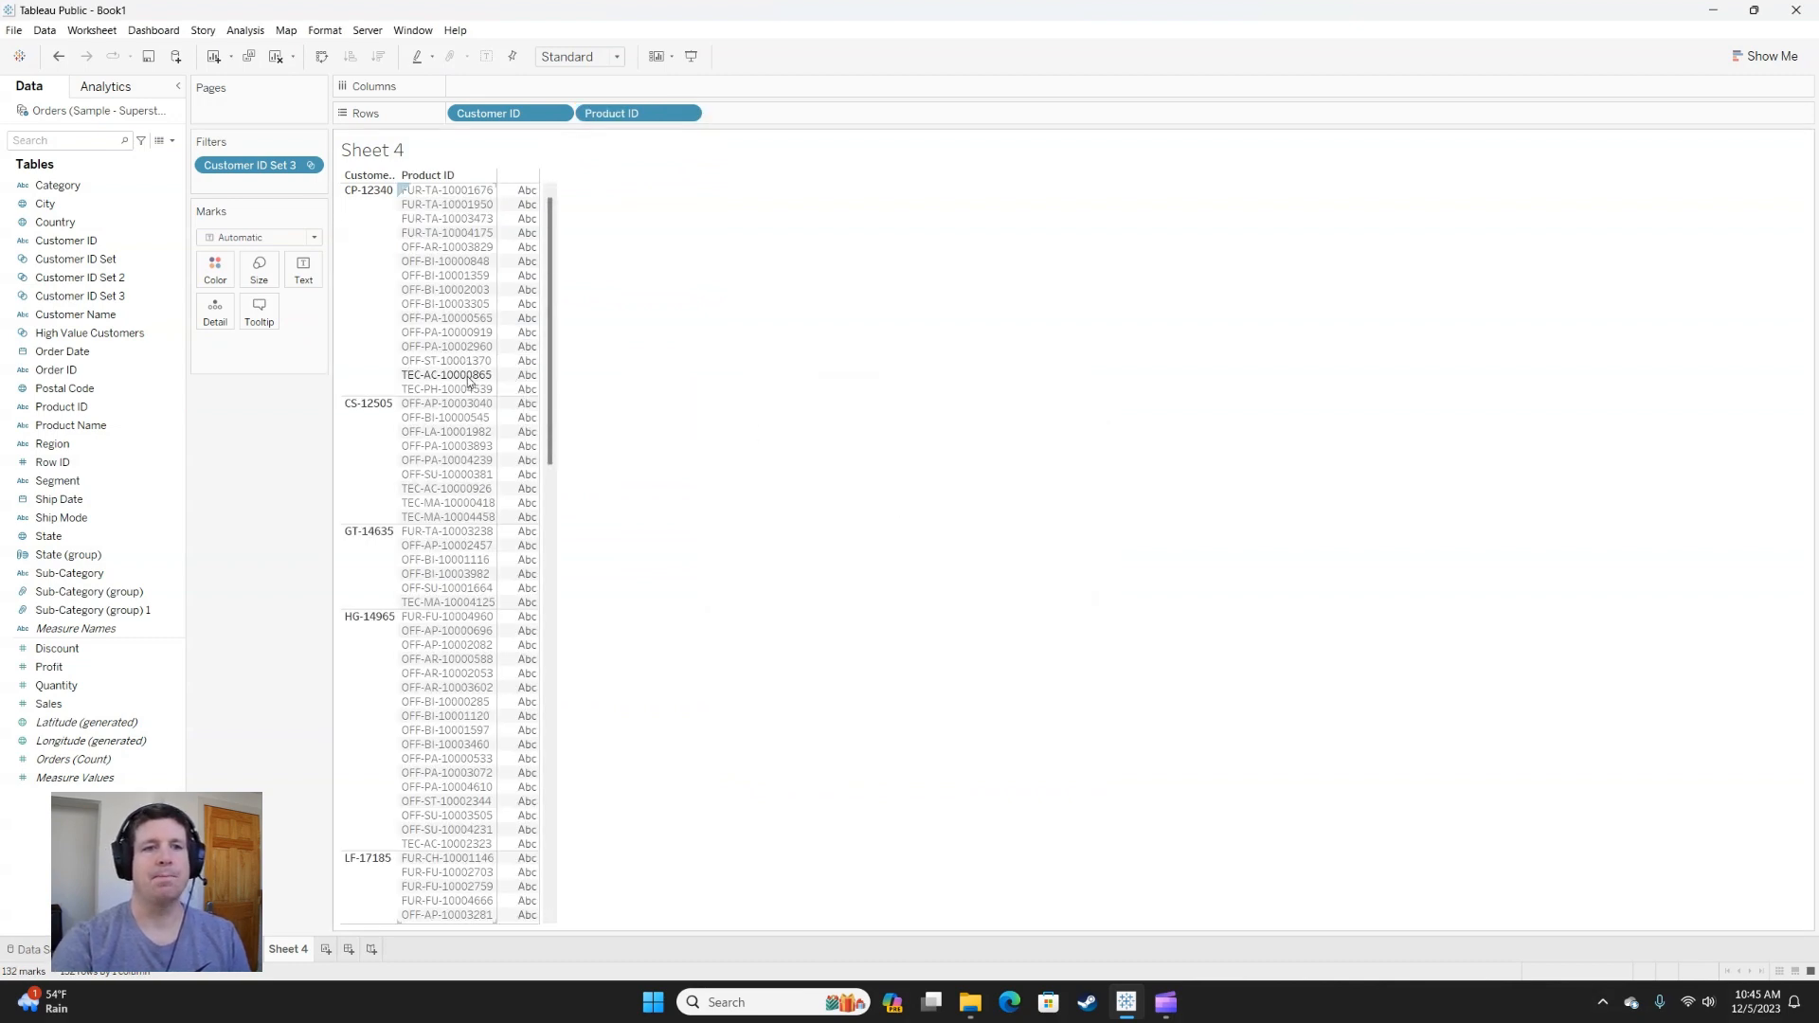
Add Sum of Sales and Sum of Profit as columns to chart each customer's products, and review the bars down to the last customer.
drag(49, 703, 483, 104)
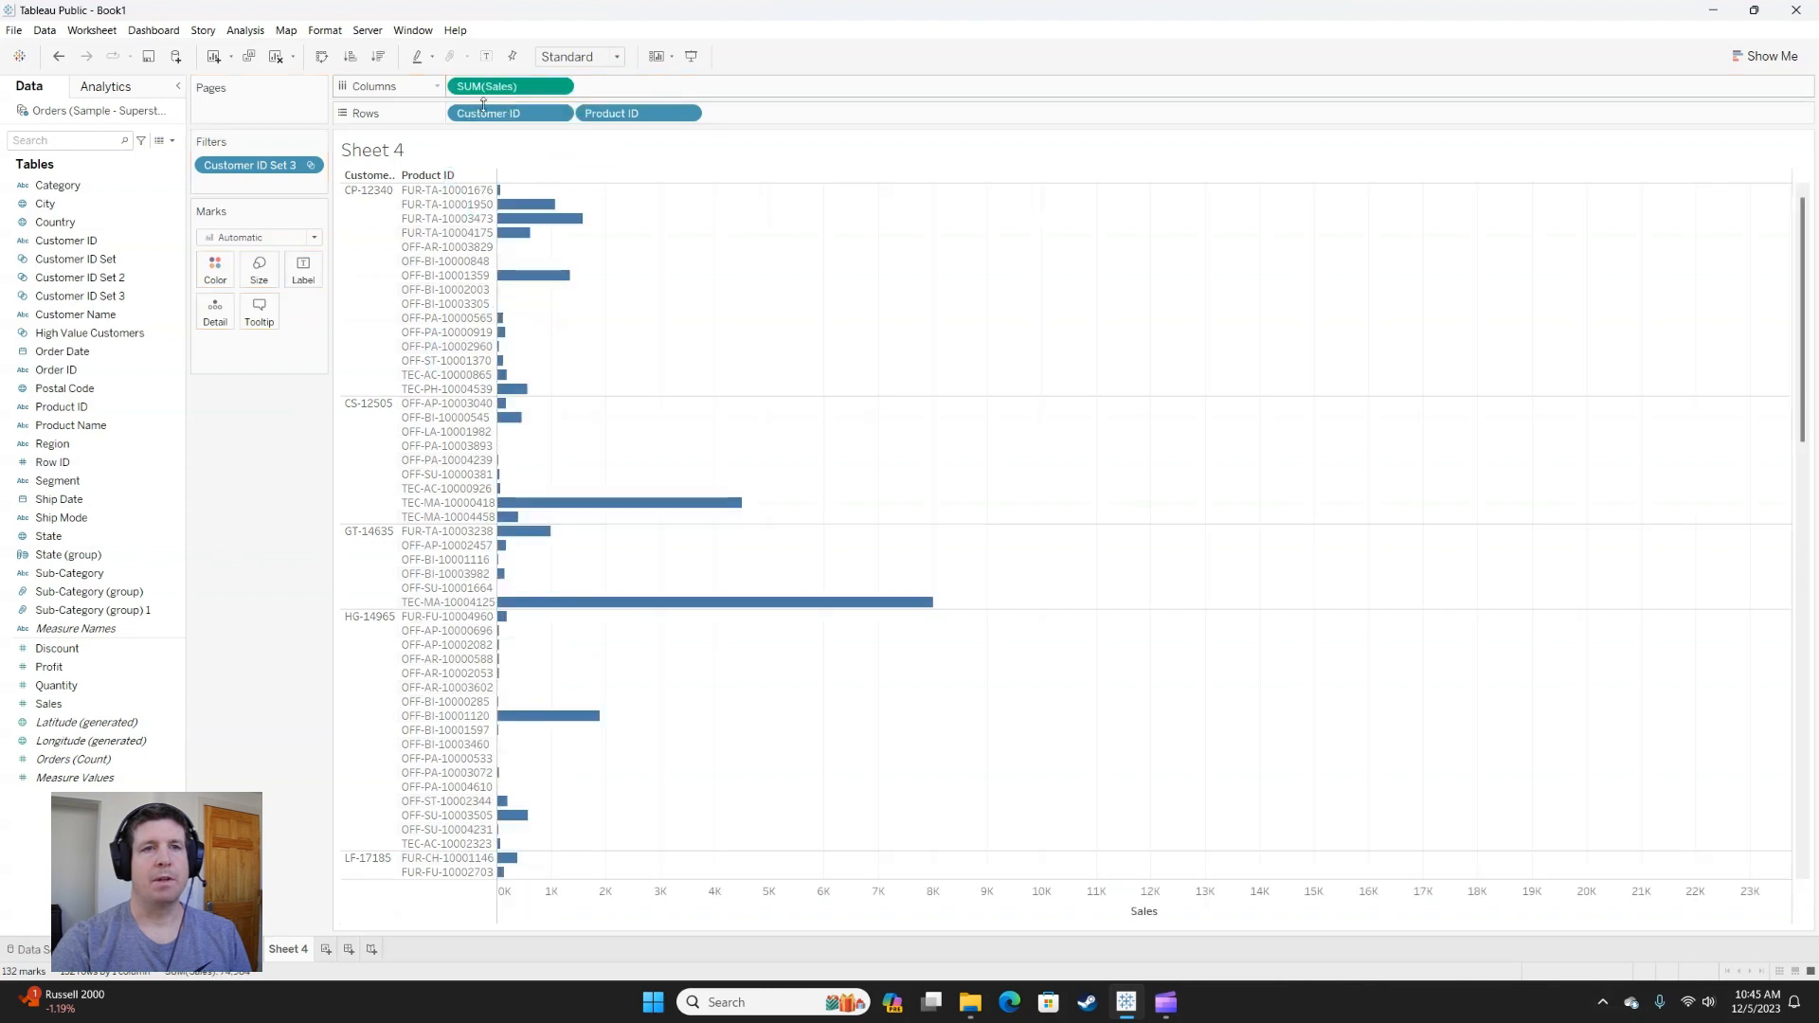
drag(49, 666, 702, 95)
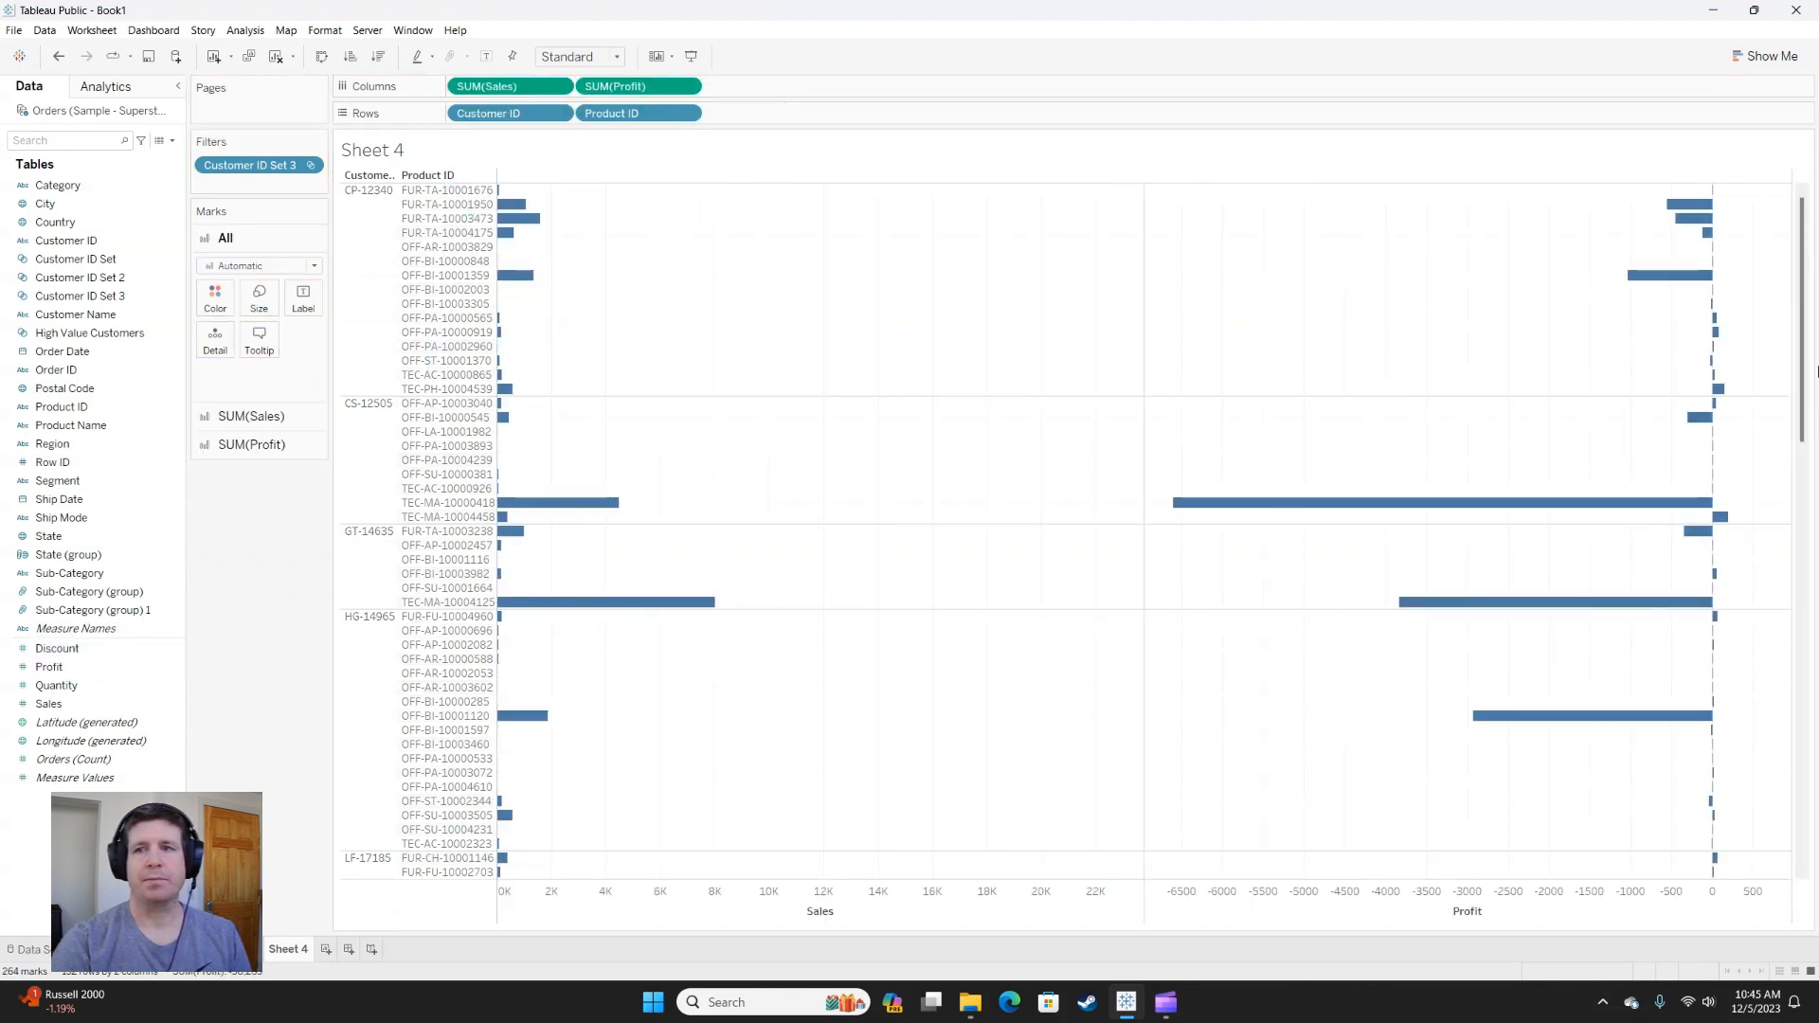
drag(1804, 353, 1790, 819)
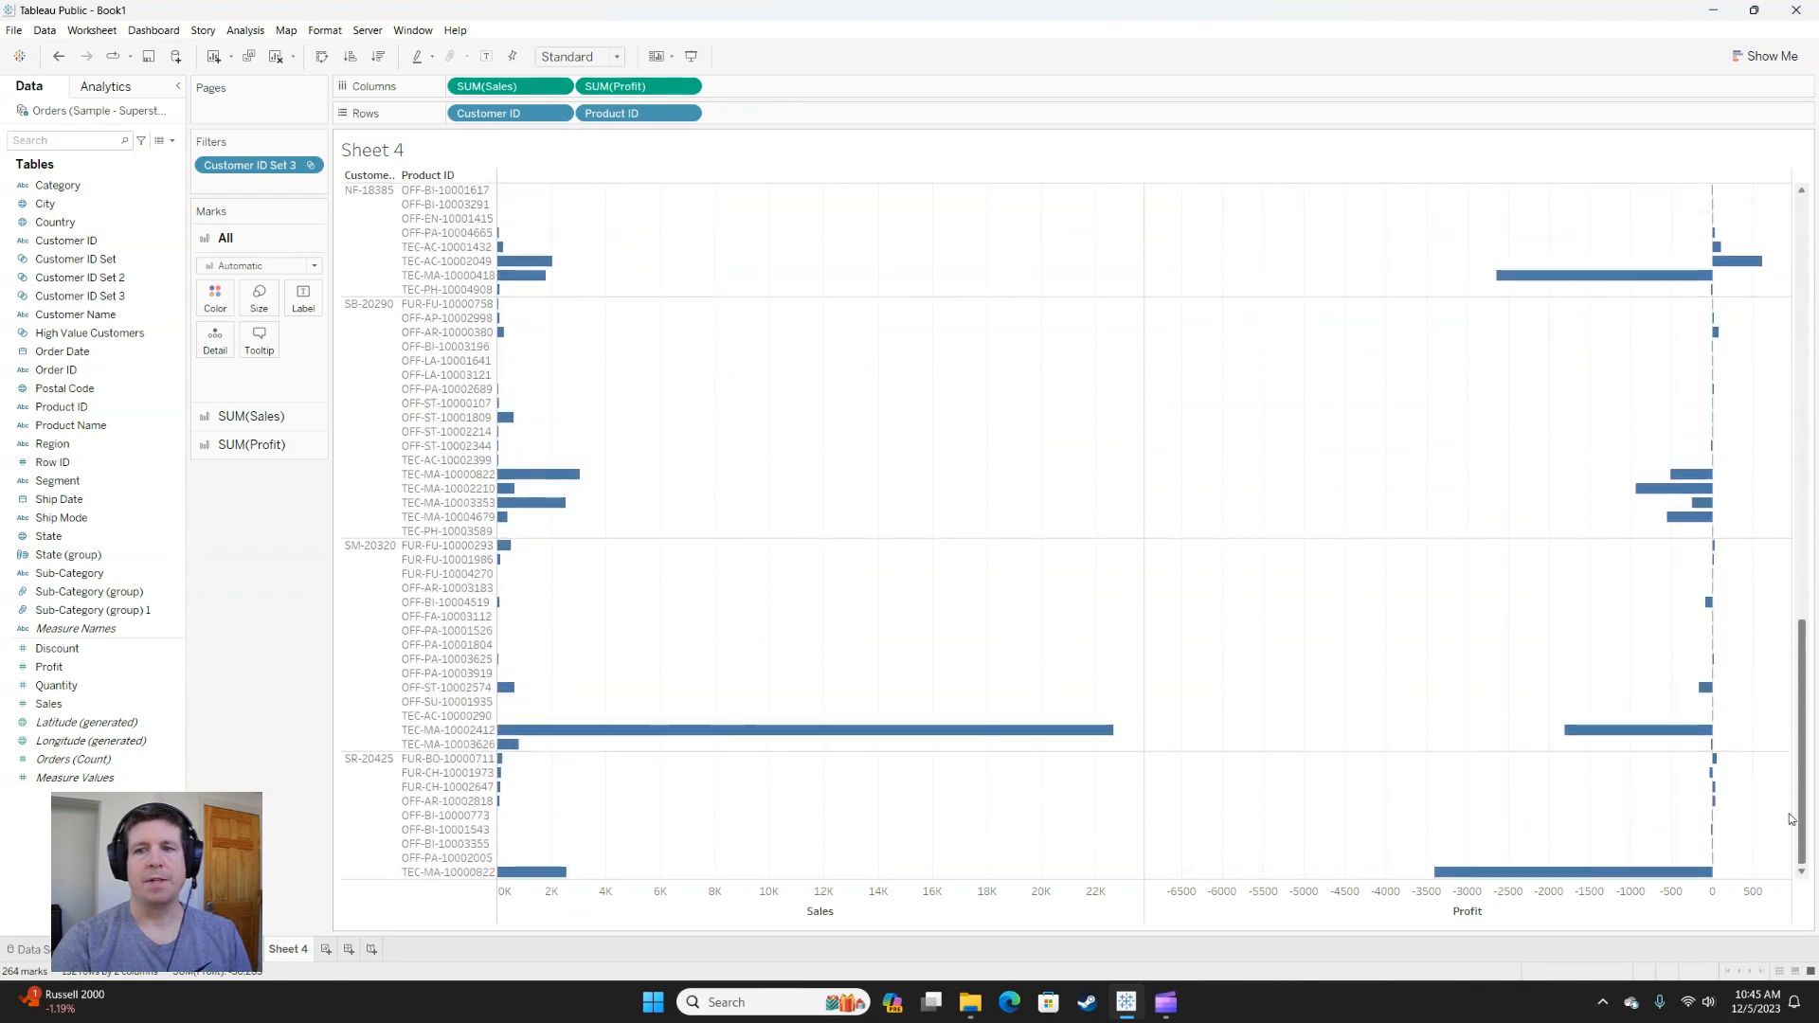
click(435, 872)
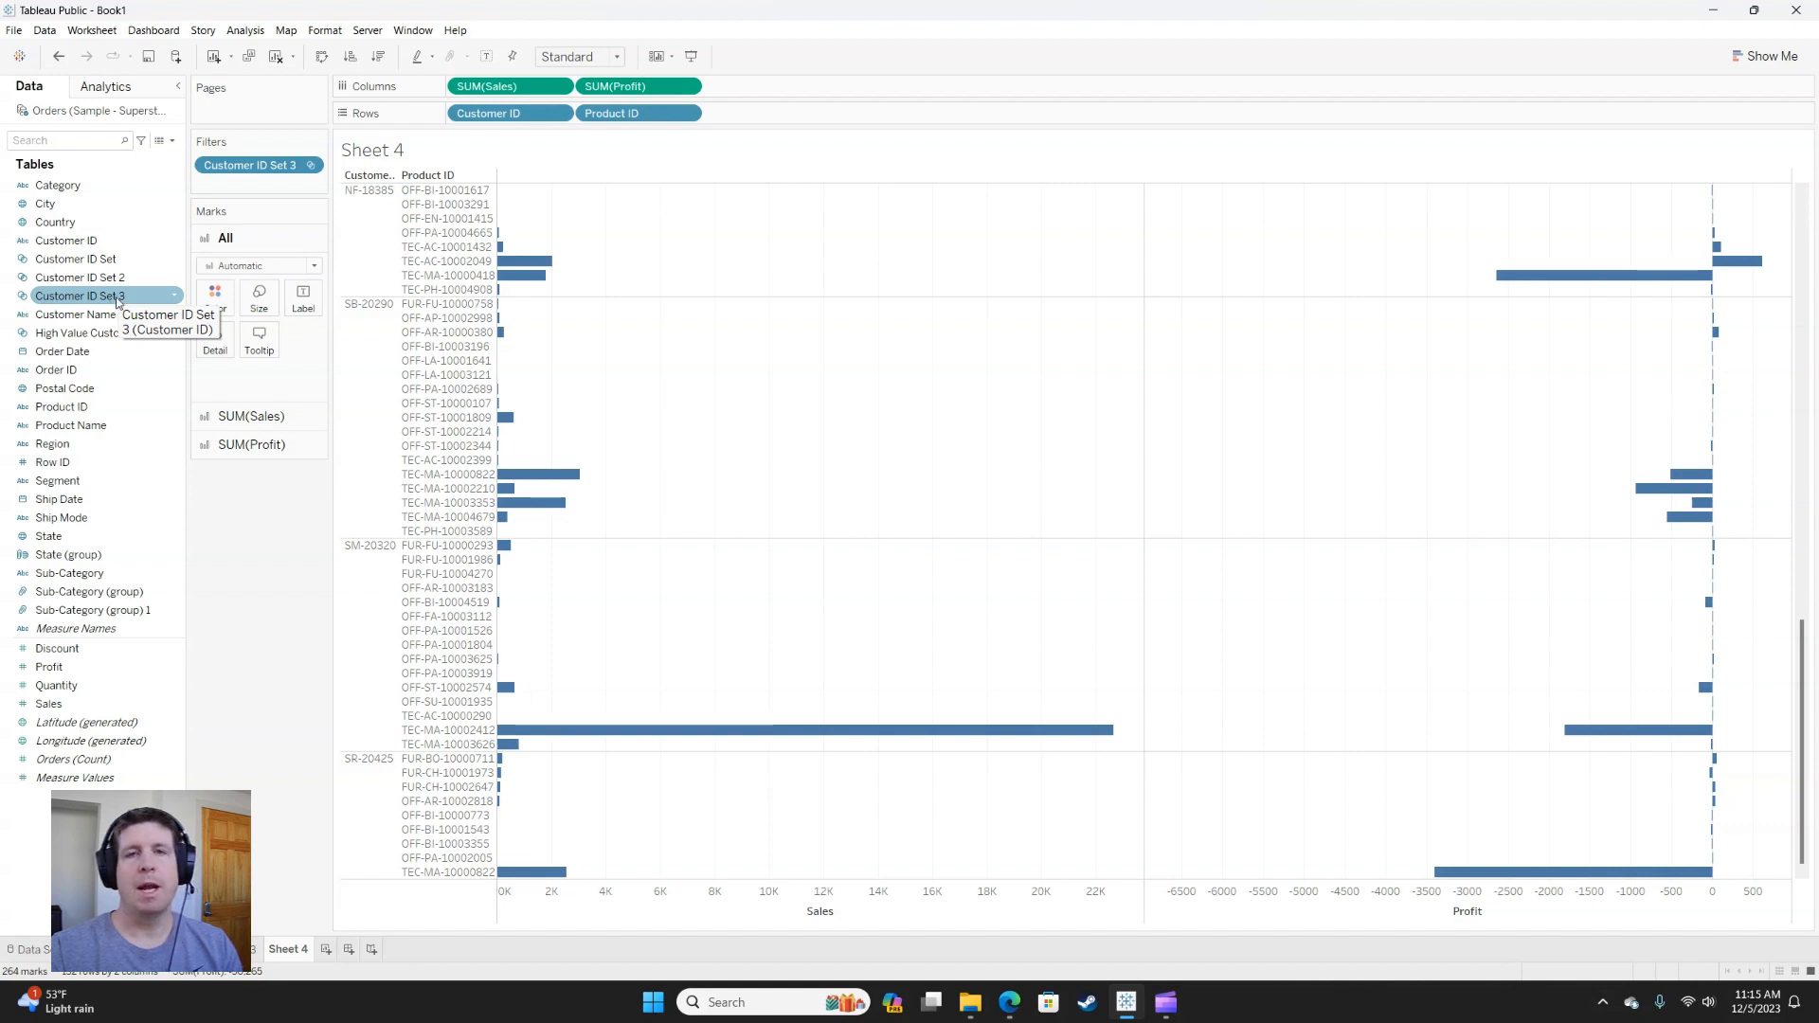
Start a new set from Customer ID with a formula condition of SUM([Sales])>5000.
right_click(92, 244)
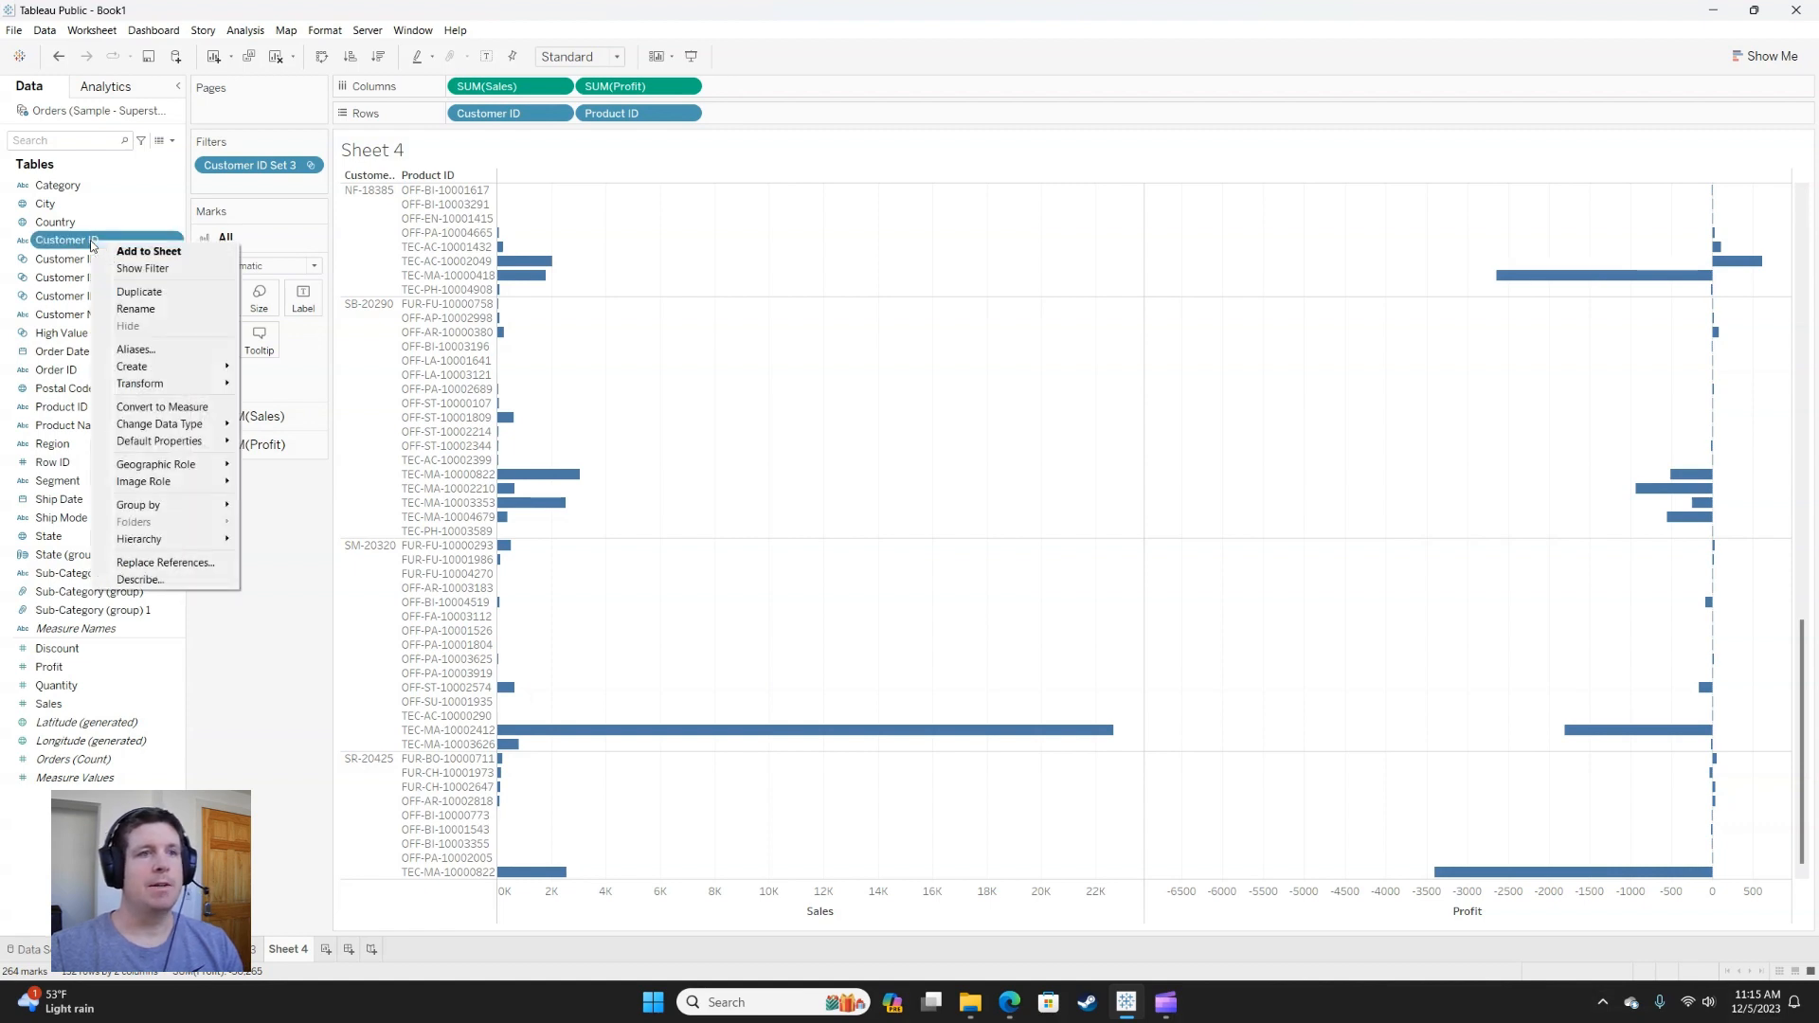
mouse_move(170, 368)
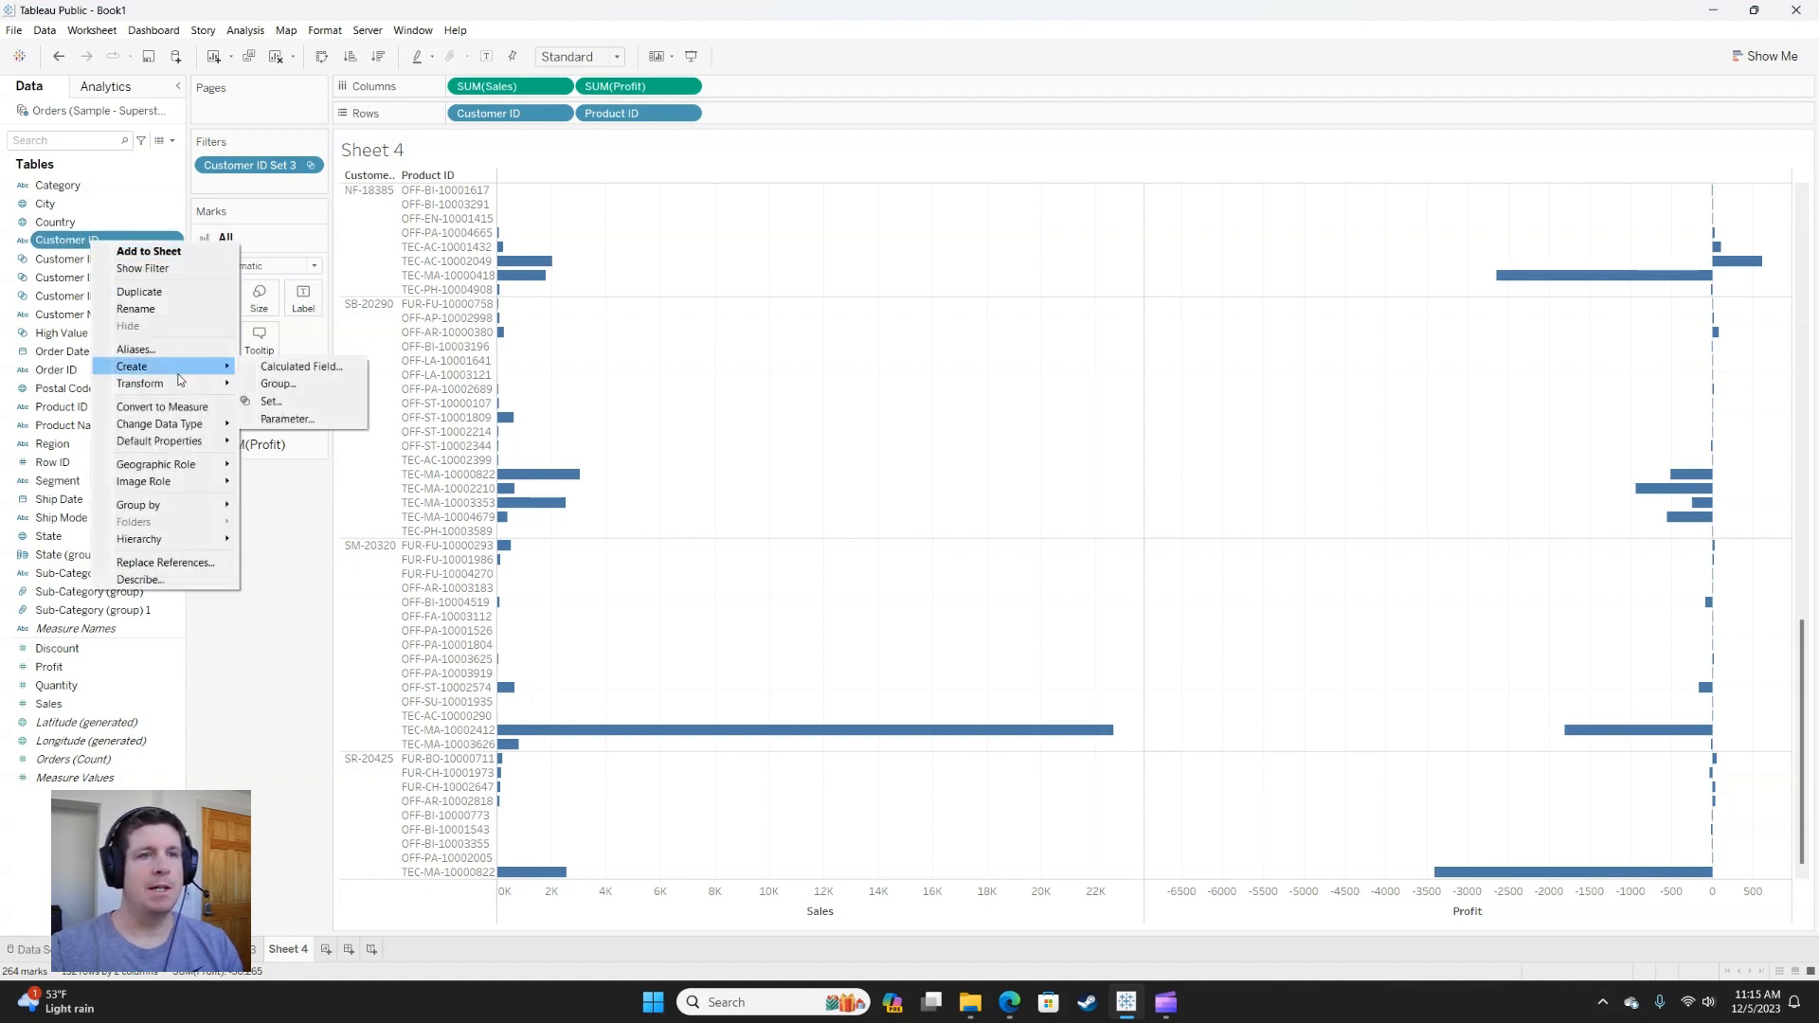
click(270, 401)
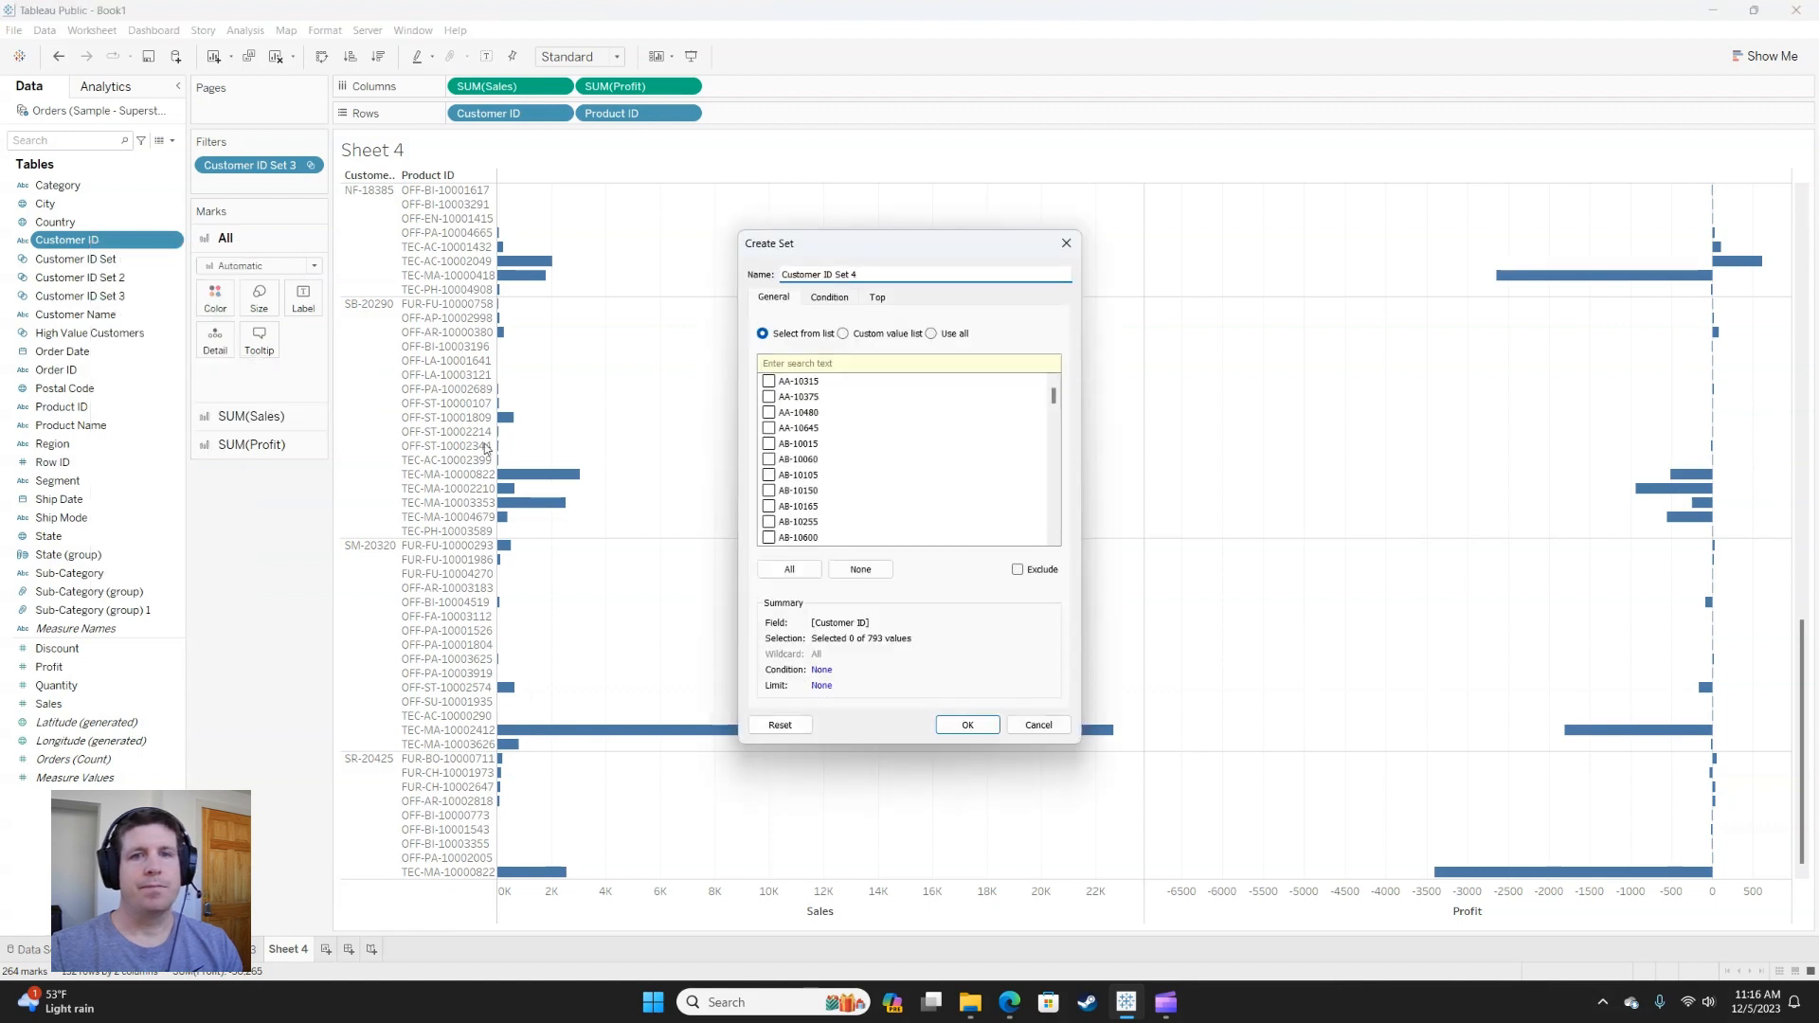
click(837, 299)
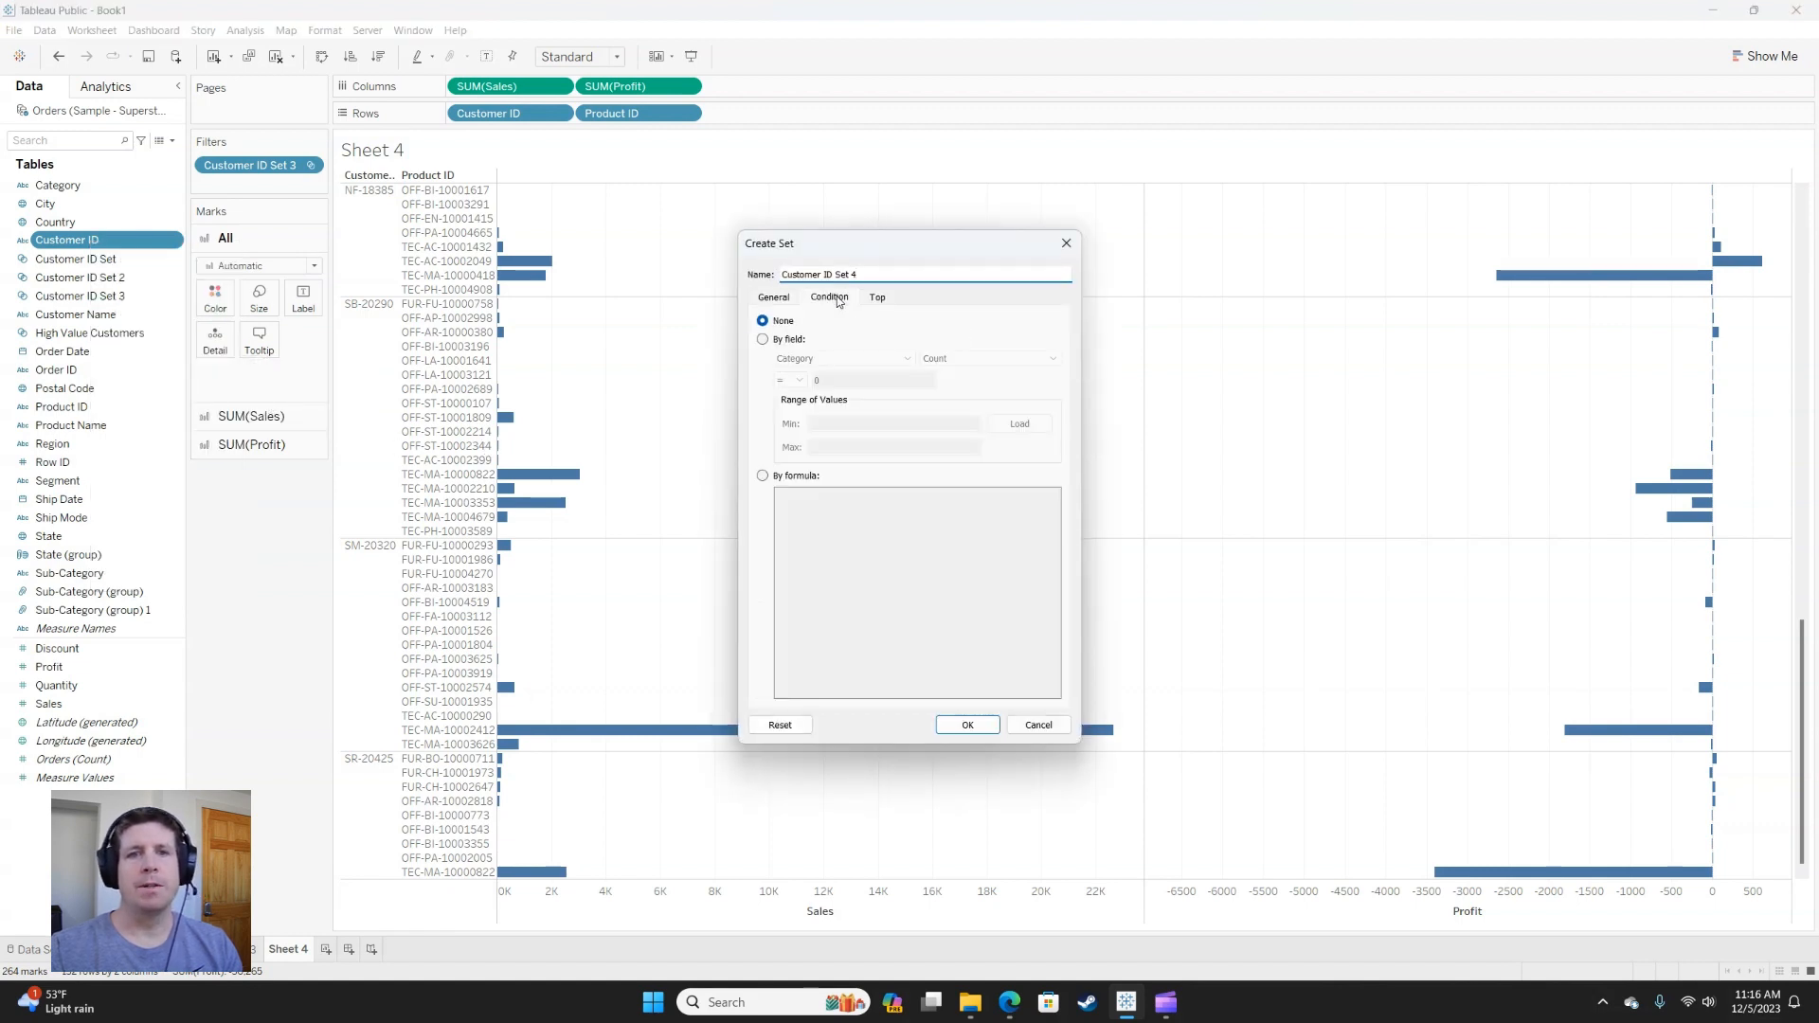
click(761, 476)
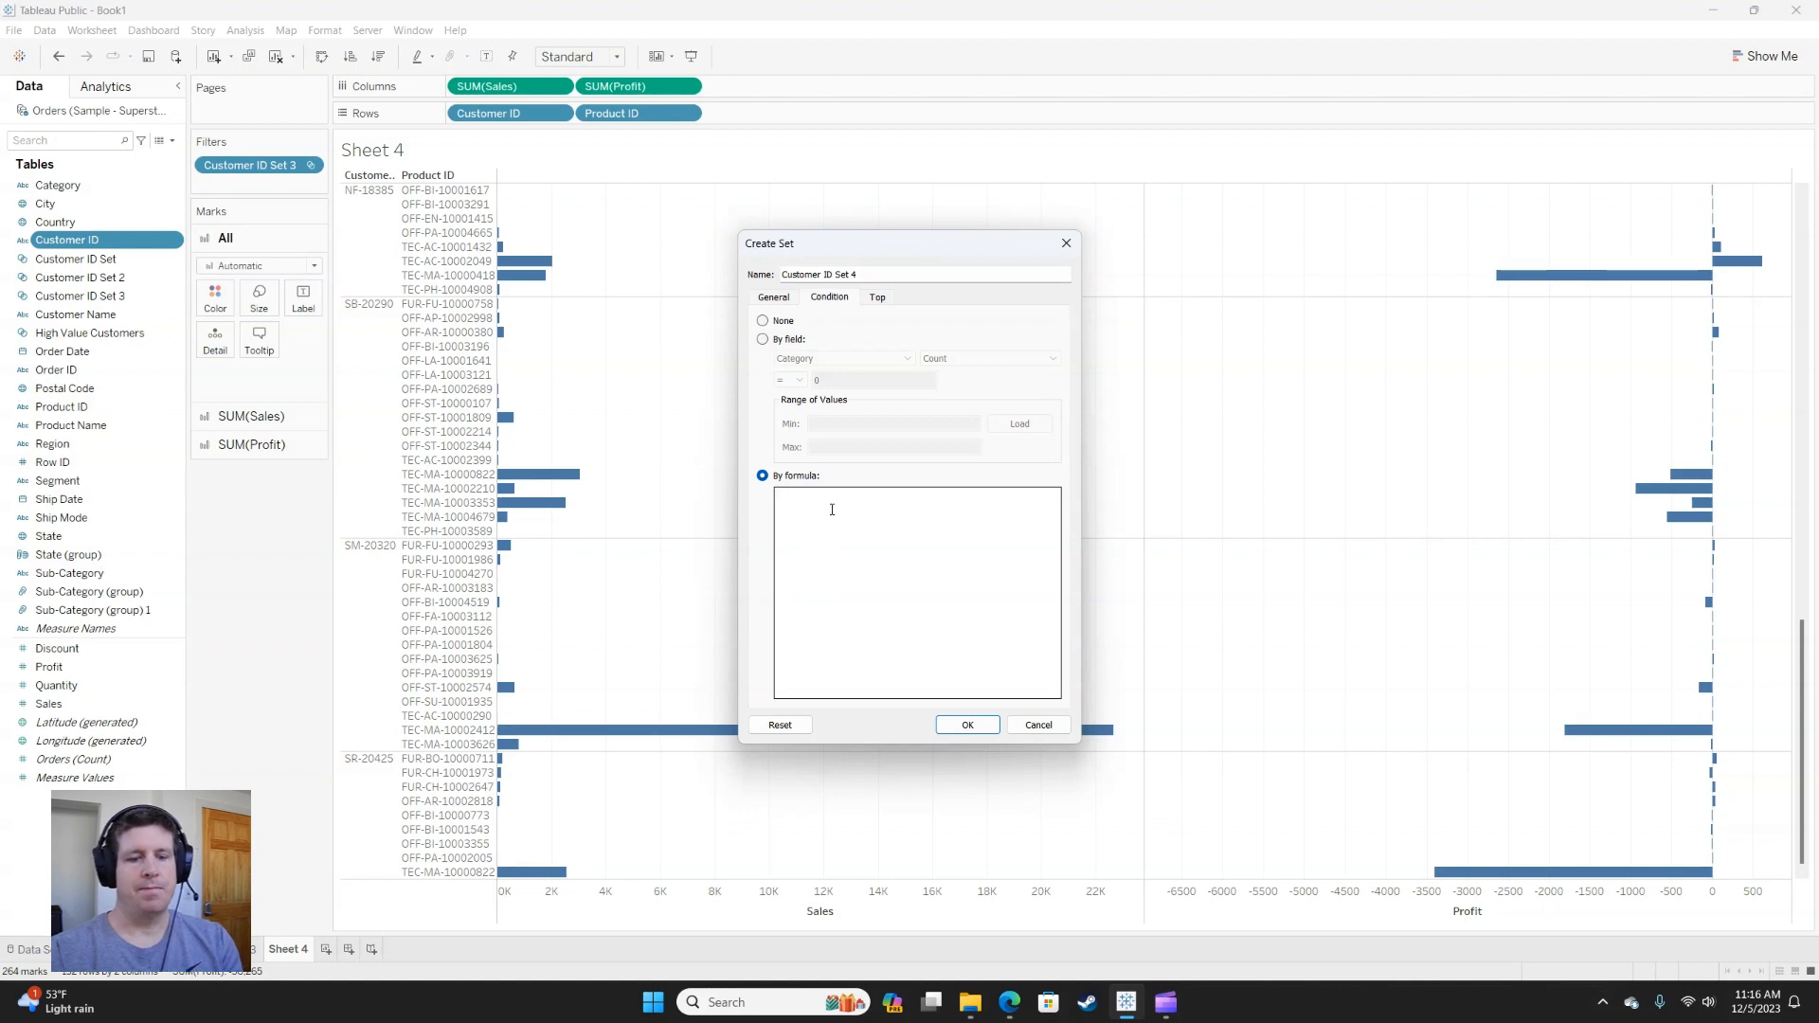
text(SUM()
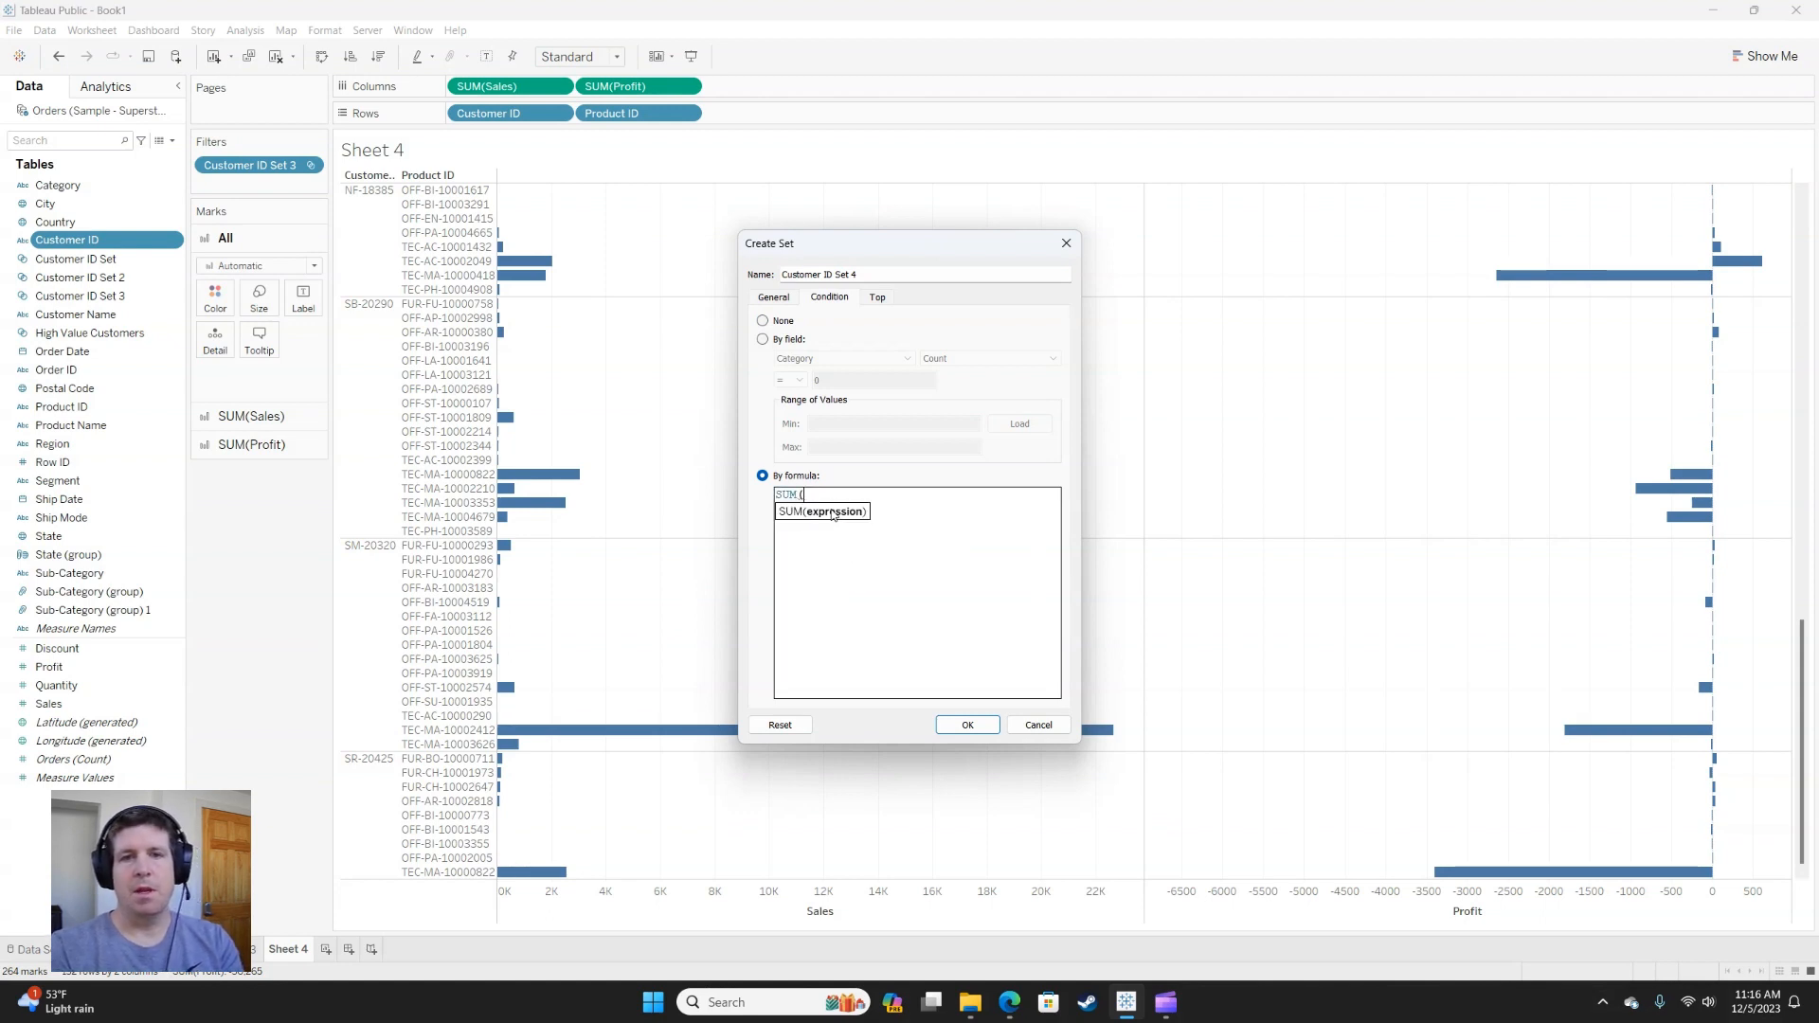
text([Sales])>)
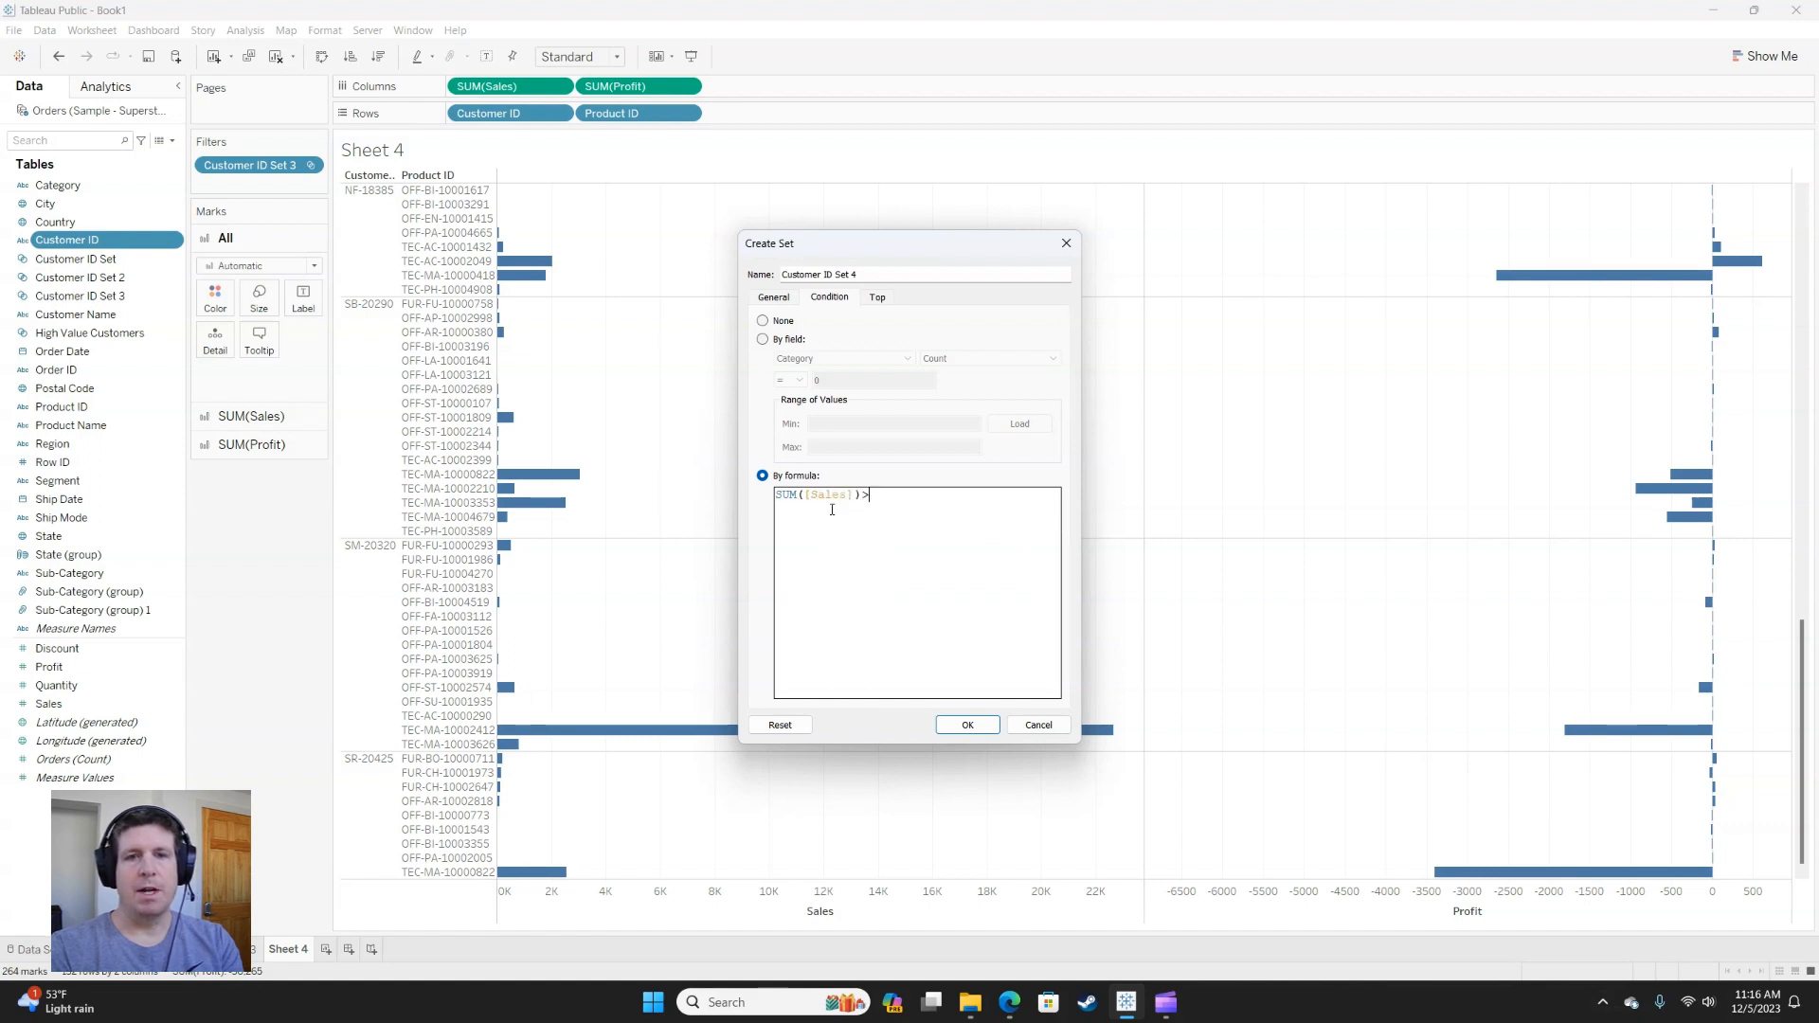
text(5000)
Extend the set's formula on new lines with AND SUM([Profit])>500 and create the set.
key(Return)
text(AN)
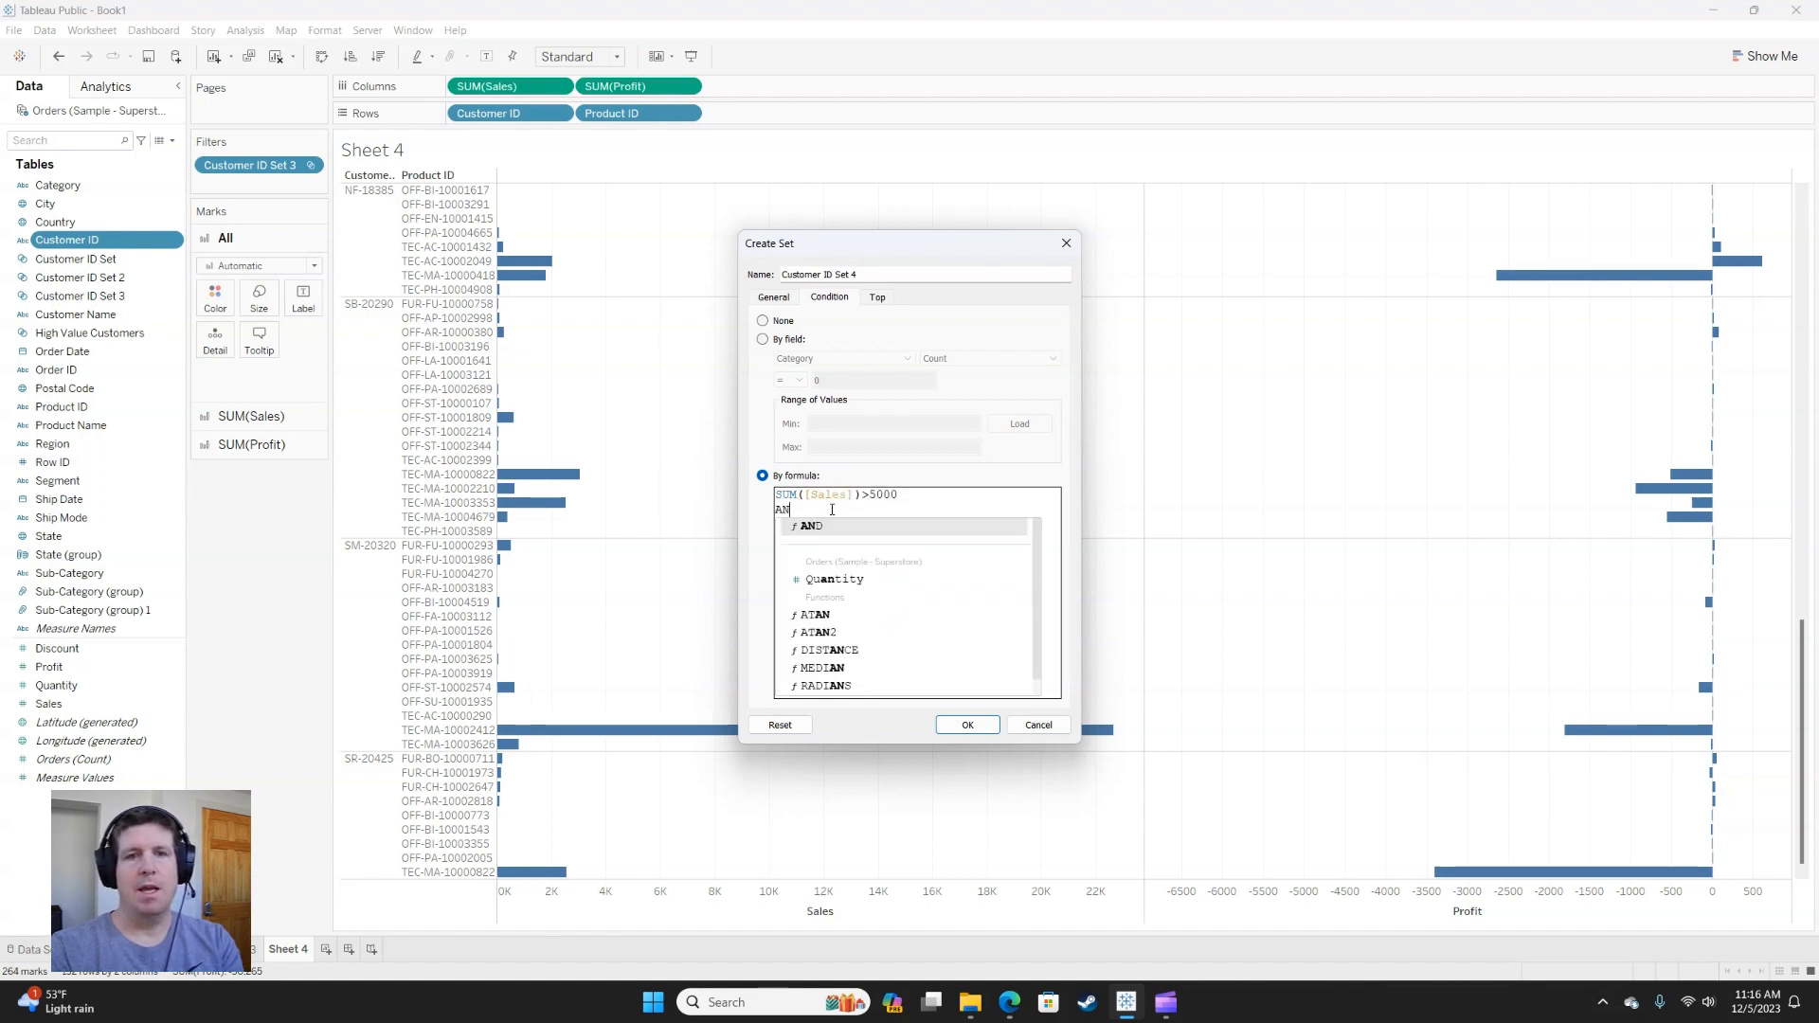
text(D)
key(Return)
text(SUM([P)
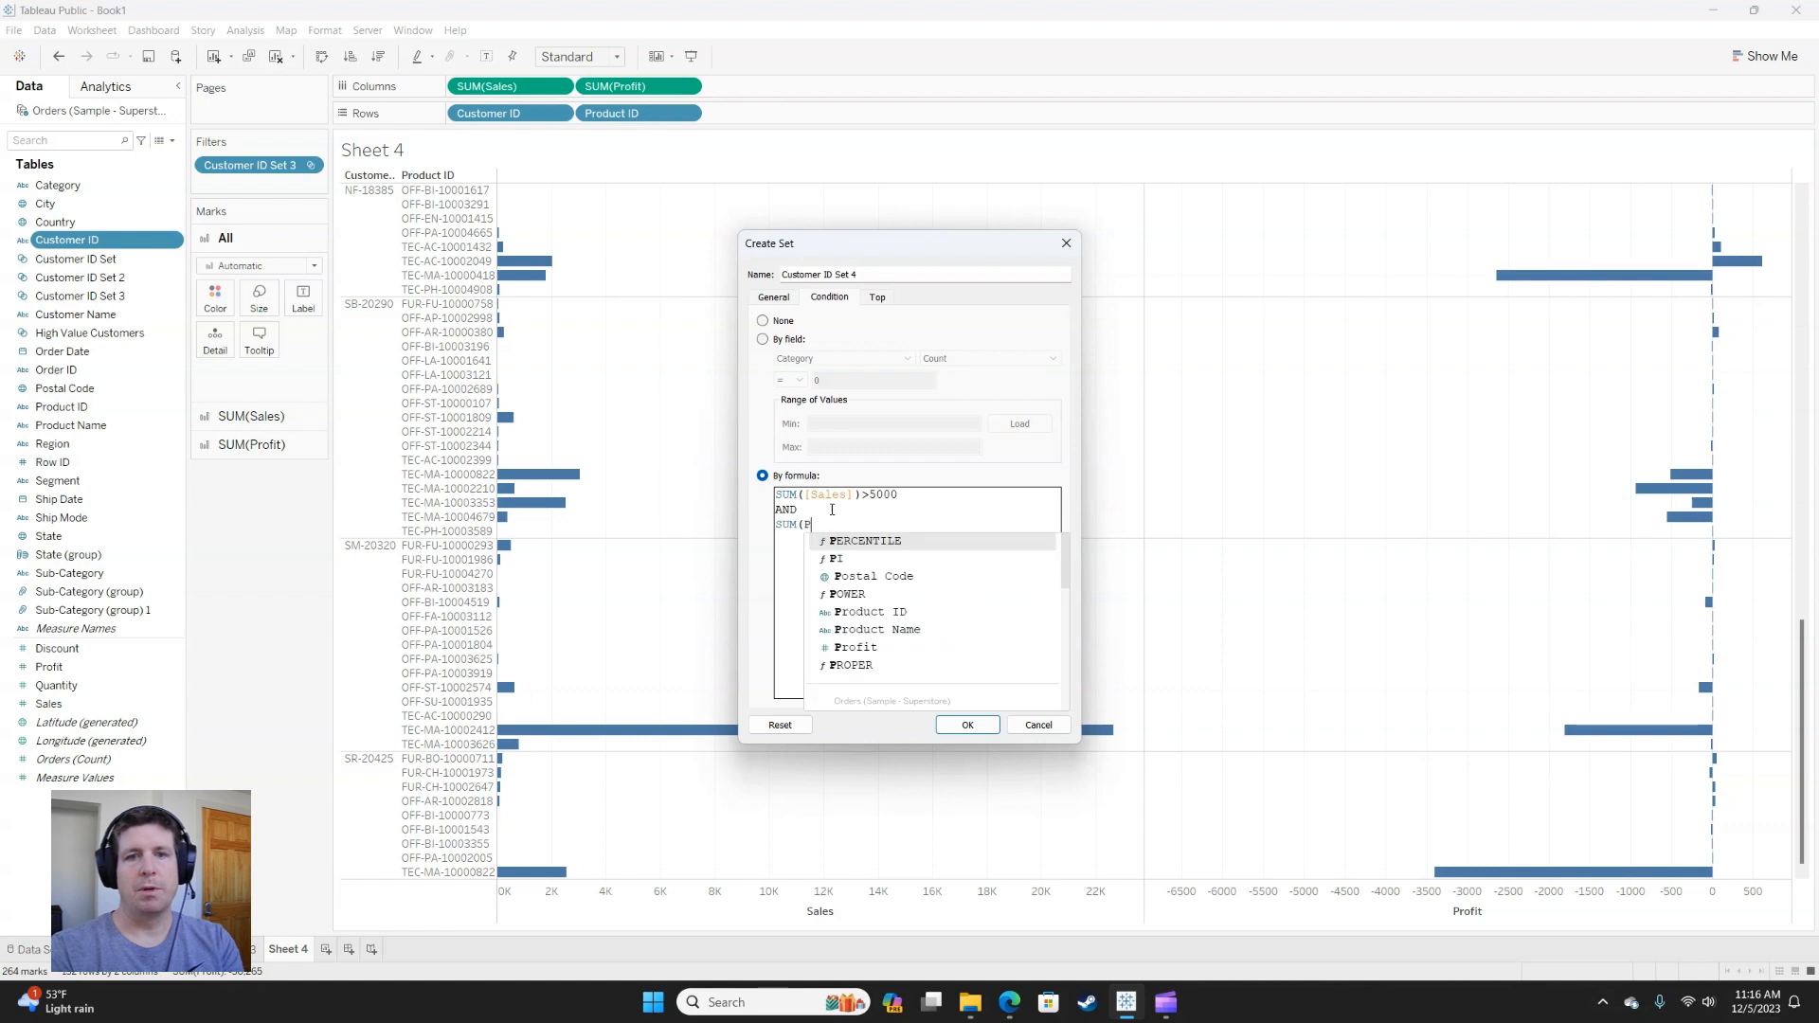
text(rofit)
key(Return)
text())
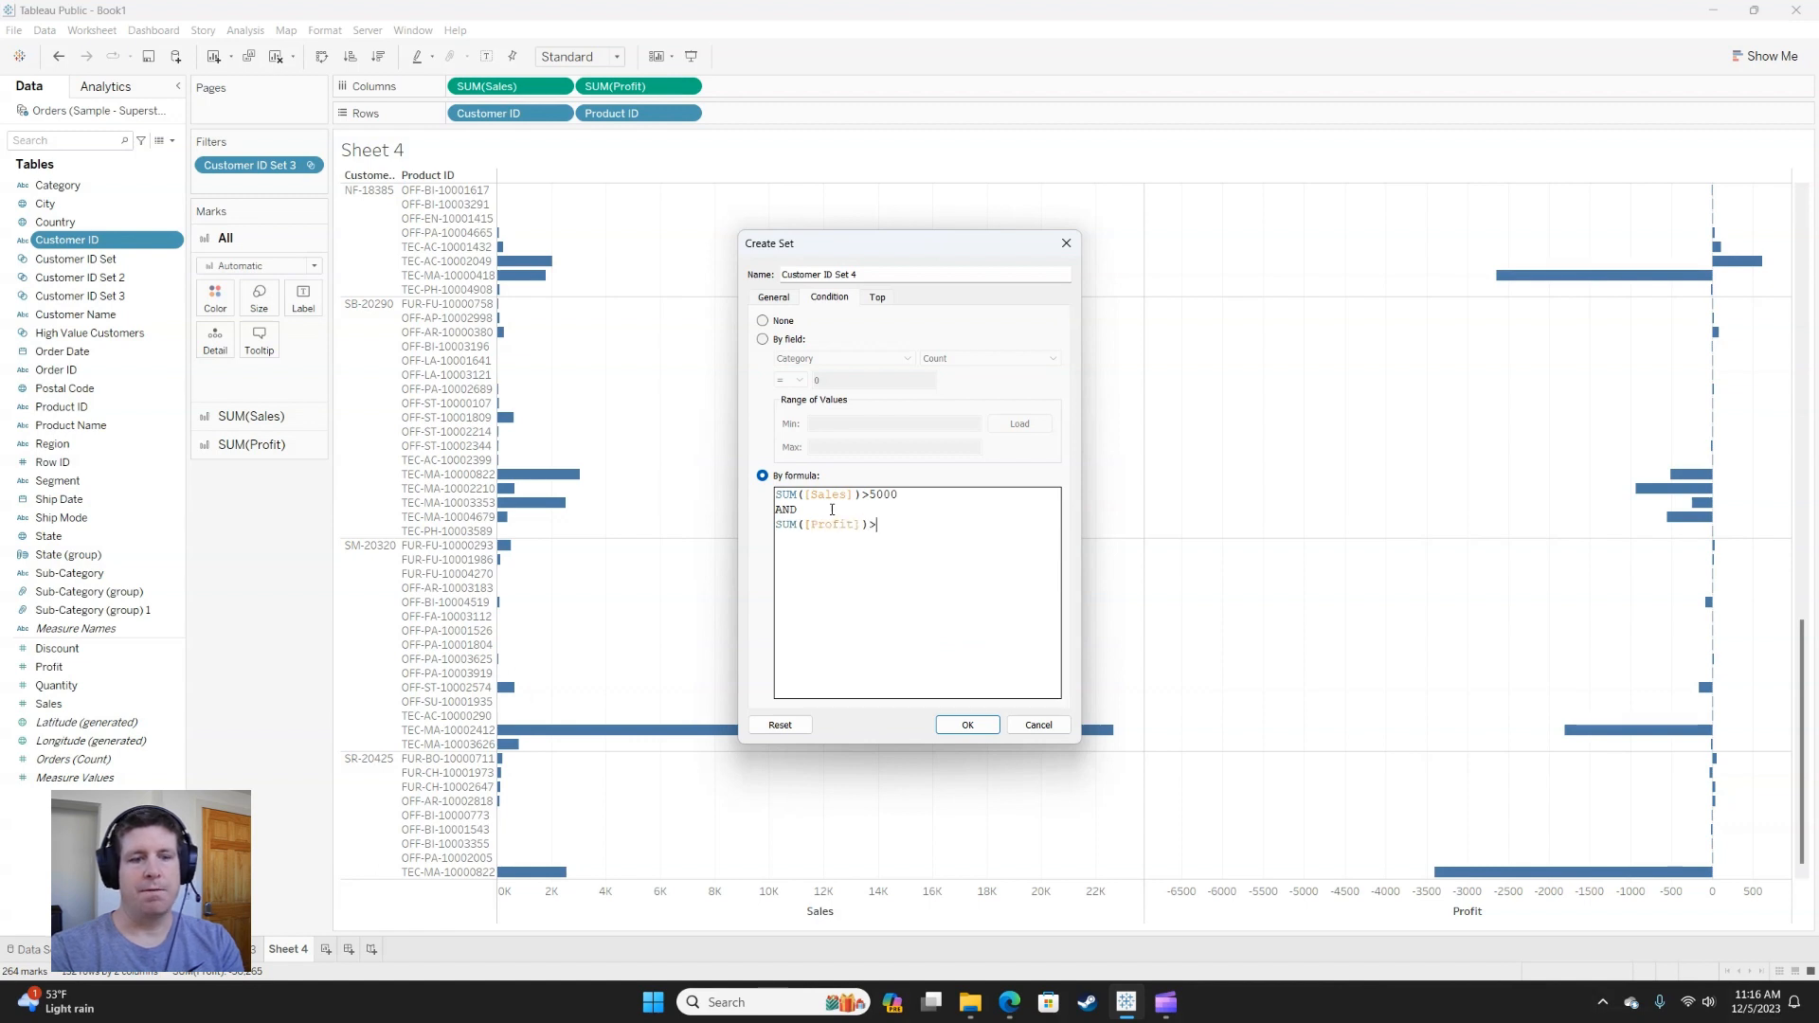
text(>500)
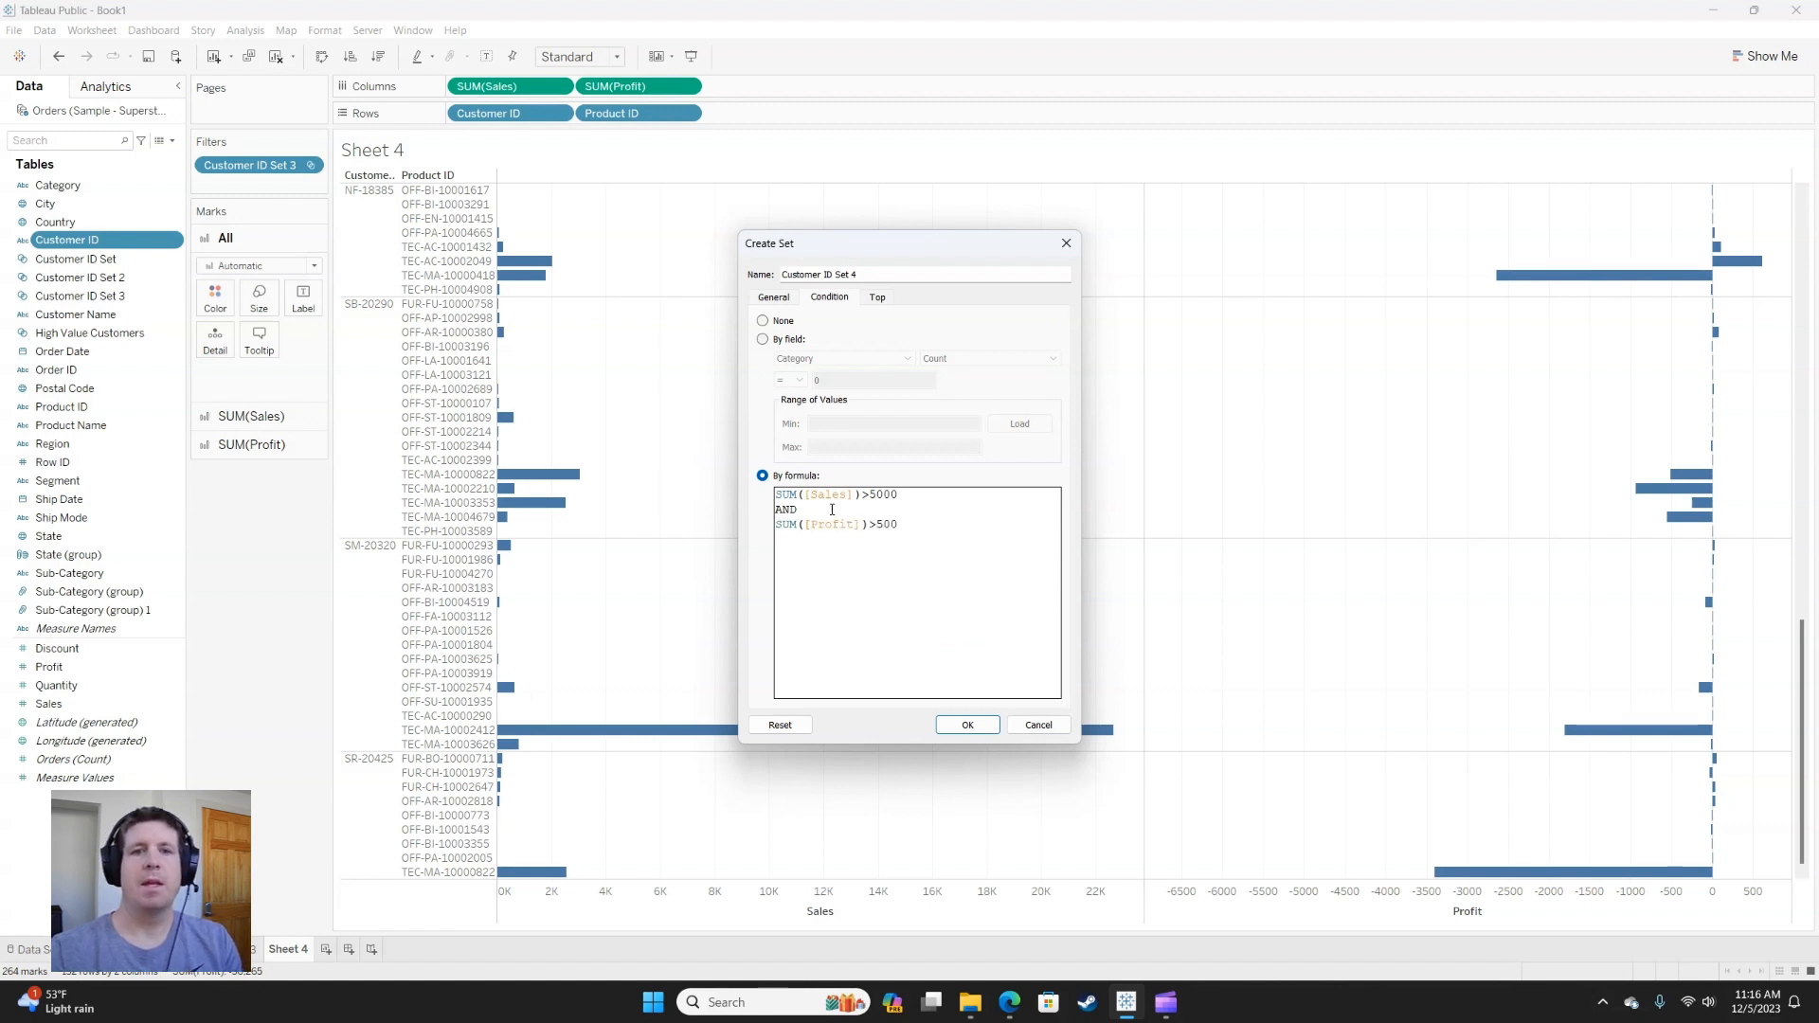
click(967, 725)
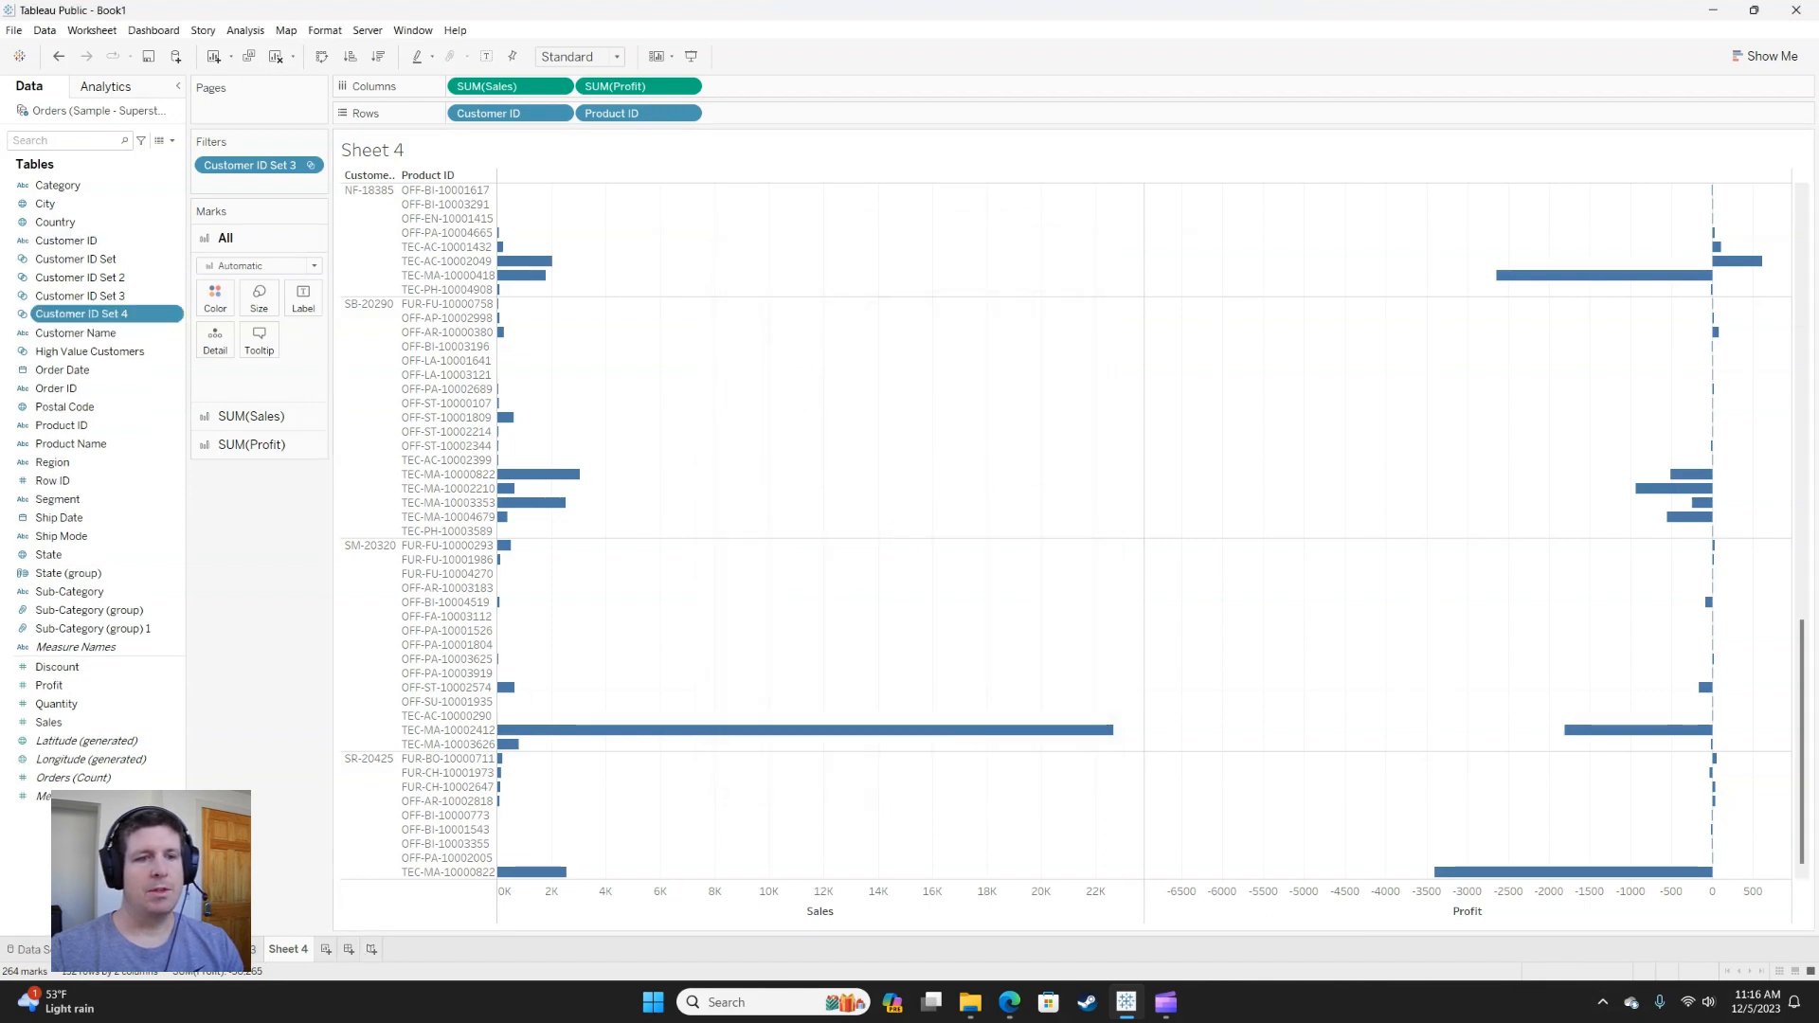
On Sheet 3, remove the Order Date year filter and replace the High Value Customers filter with Customer ID Set 4.
click(237, 949)
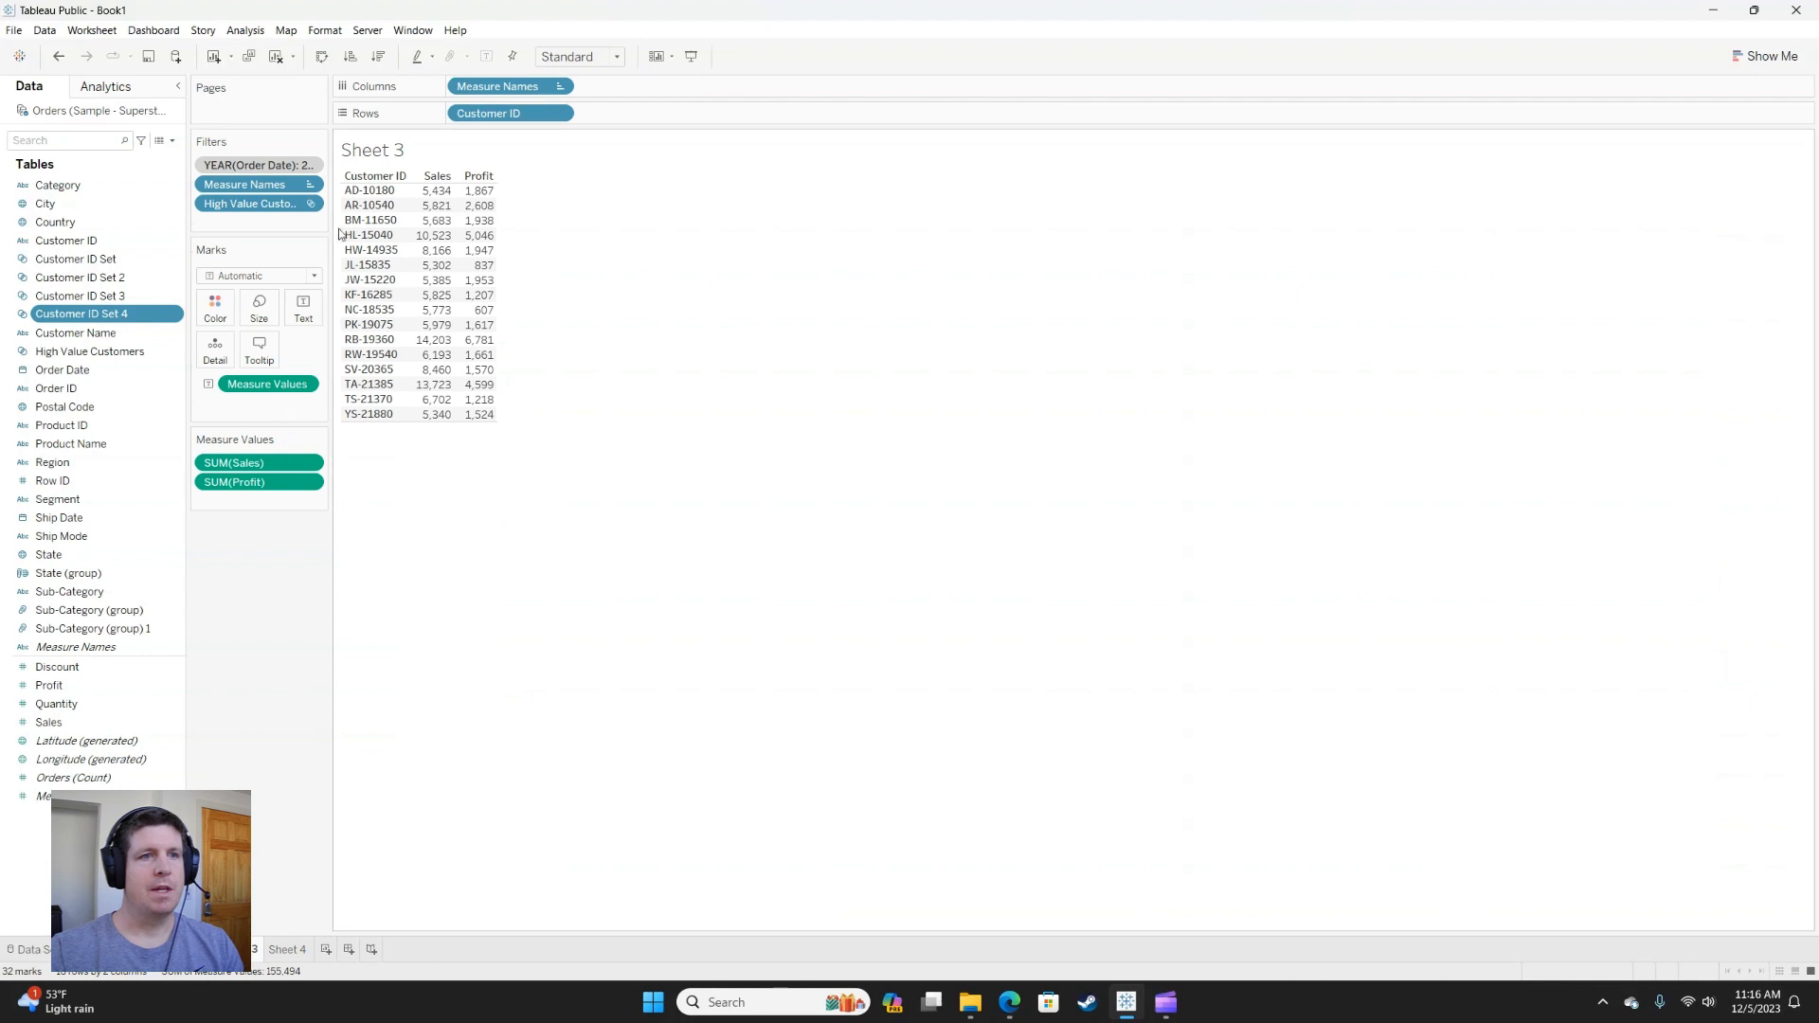
drag(254, 165, 350, 569)
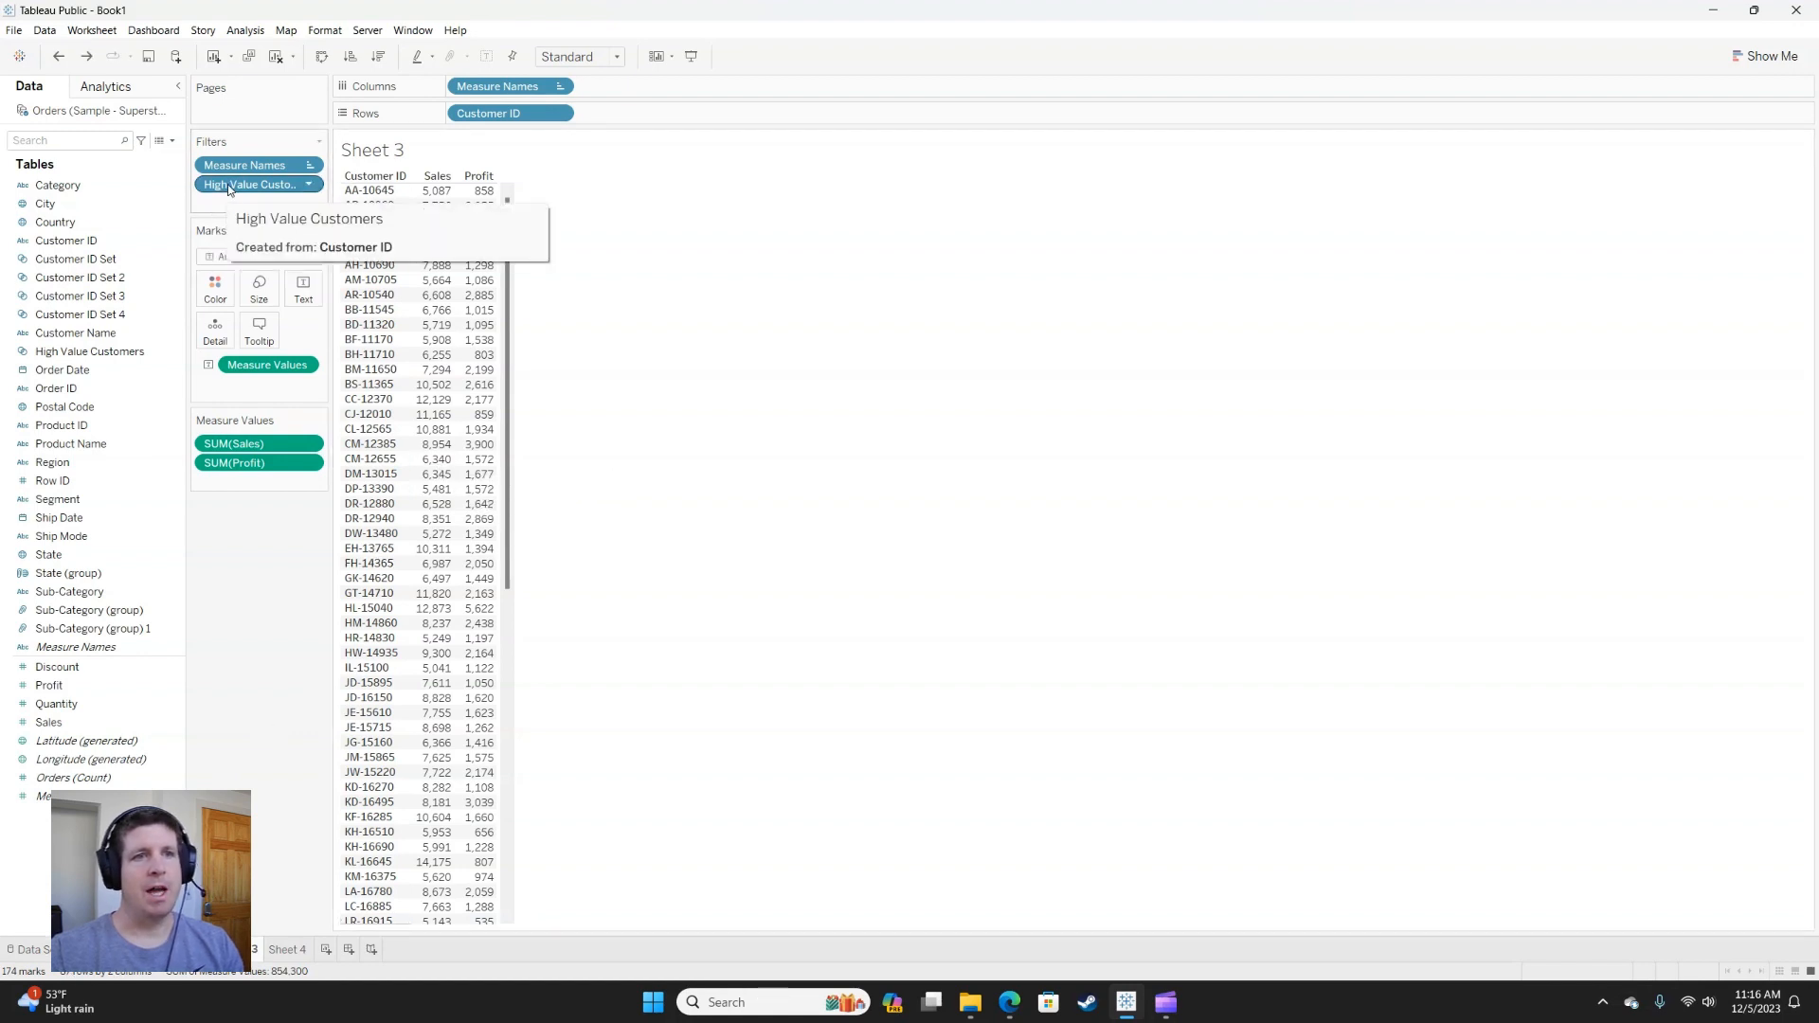
drag(121, 315, 270, 186)
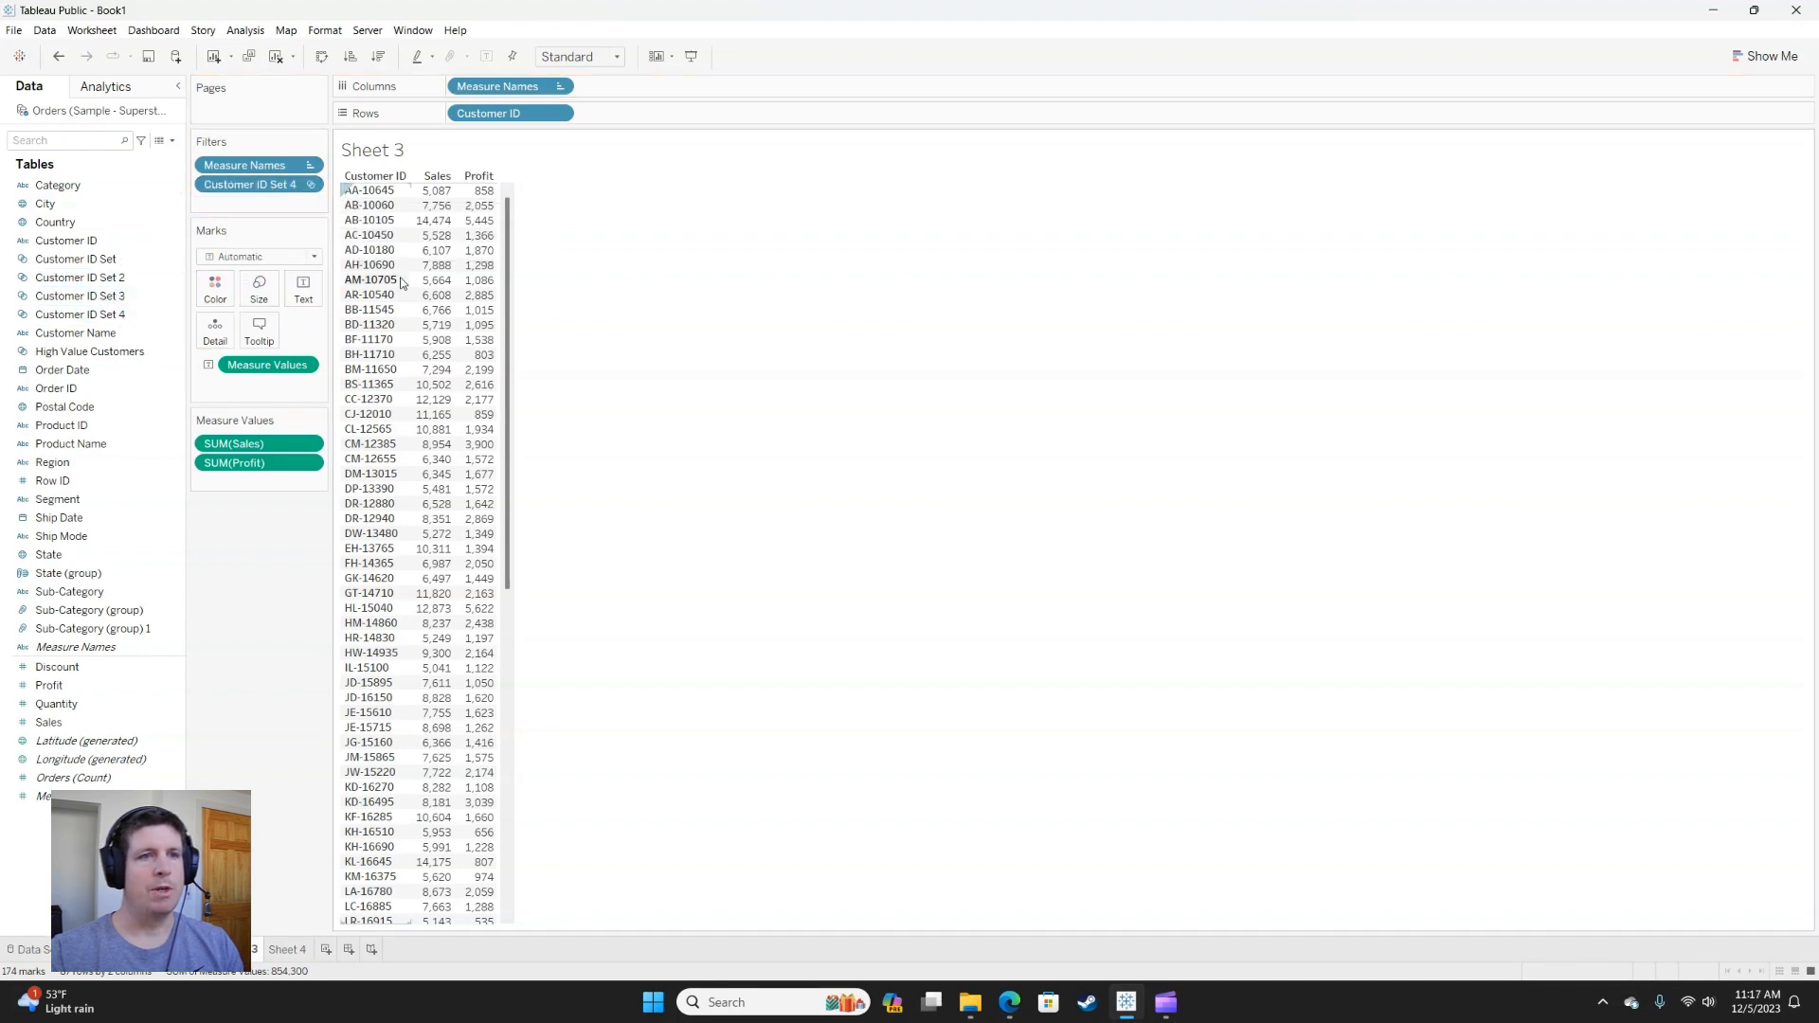